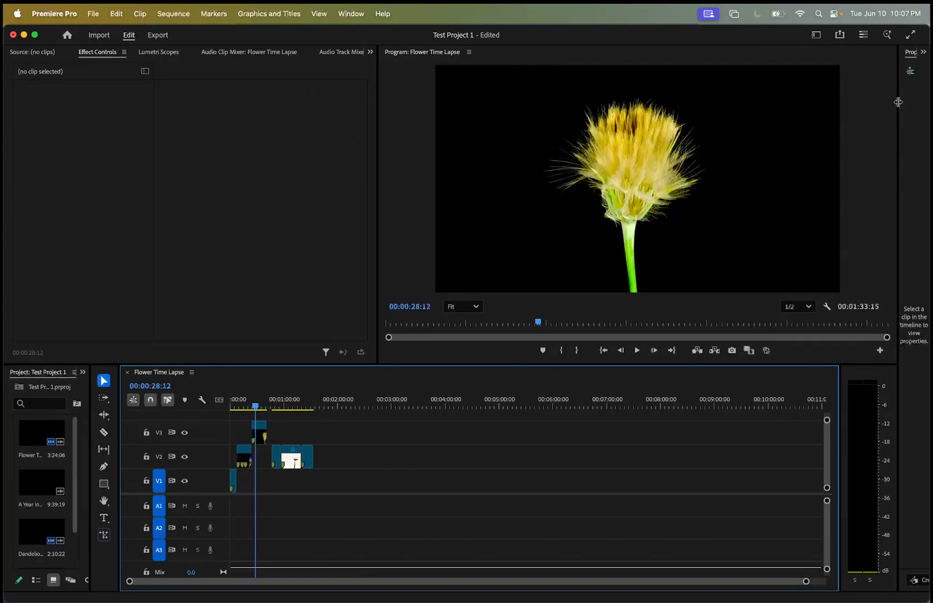
Widen the Properties panel until the Properties, Info, Effects and Graphics Templates headings all fit.
{"action": "left_click_drag", "start_coordinate": [898, 102], "coordinate": [750, 129]}
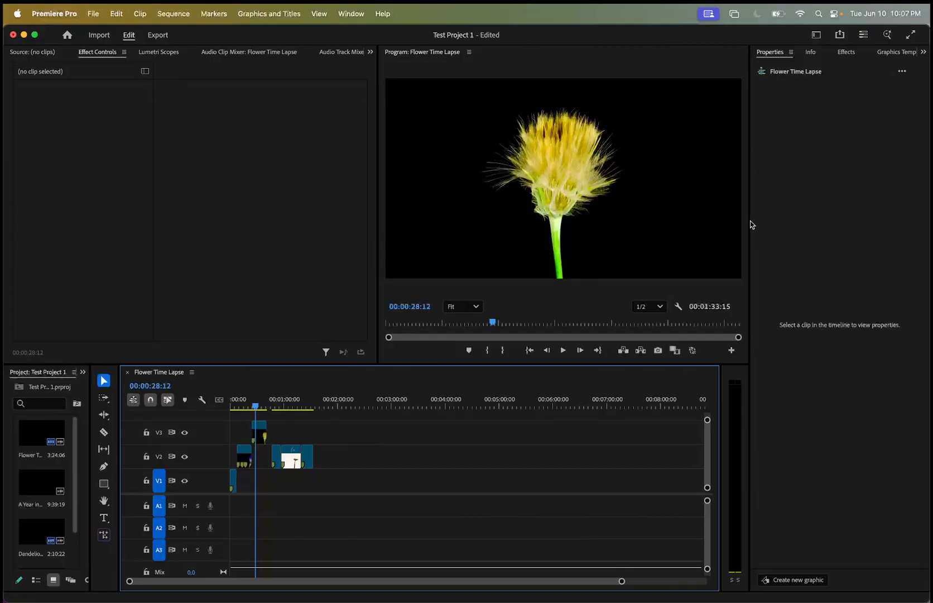
{"action": "left_click_drag", "start_coordinate": [749, 221], "coordinate": [733, 219]}
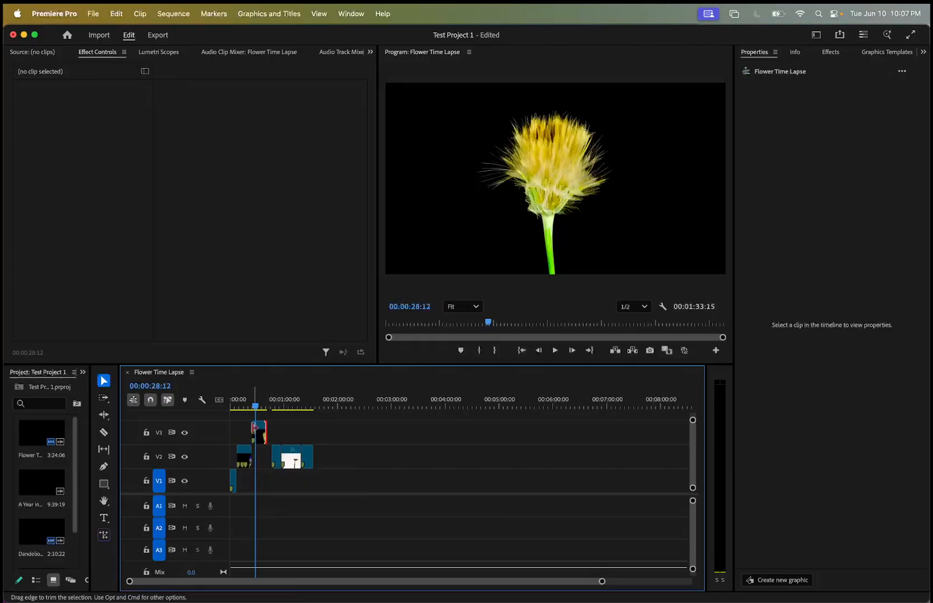
Place the playhead at 00:00:29:22 and show the effect controls of the Flower Time Lapse clip on V3.
{"action": "mouse_move", "coordinate": [254, 409]}
{"action": "left_mouse_down"}
{"action": "mouse_move", "coordinate": [245, 406]}
{"action": "mouse_move", "coordinate": [264, 405]}
{"action": "mouse_move", "coordinate": [257, 404]}
{"action": "mouse_move", "coordinate": [270, 416]}
{"action": "left_mouse_up"}
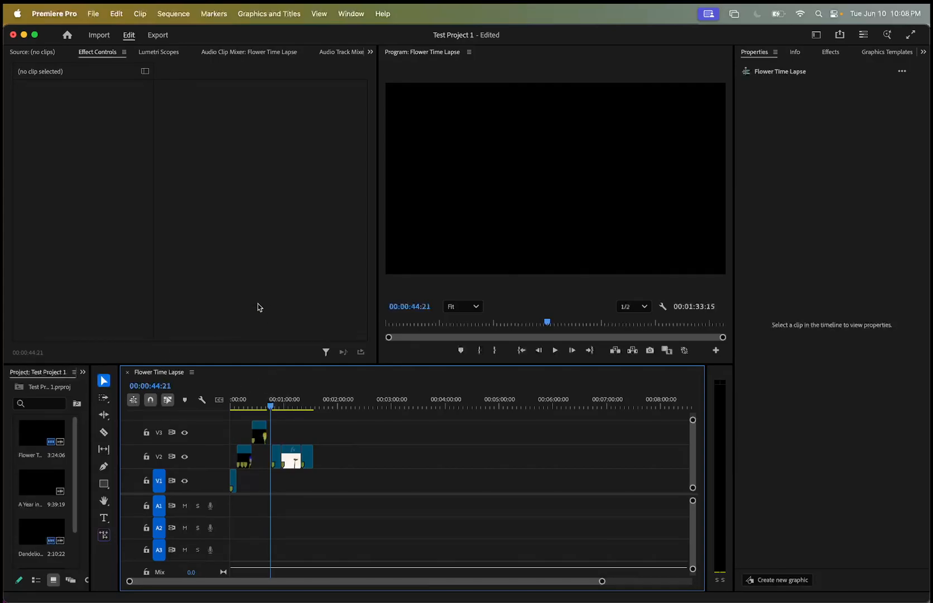
{"action": "left_click_drag", "start_coordinate": [270, 407], "coordinate": [257, 407]}
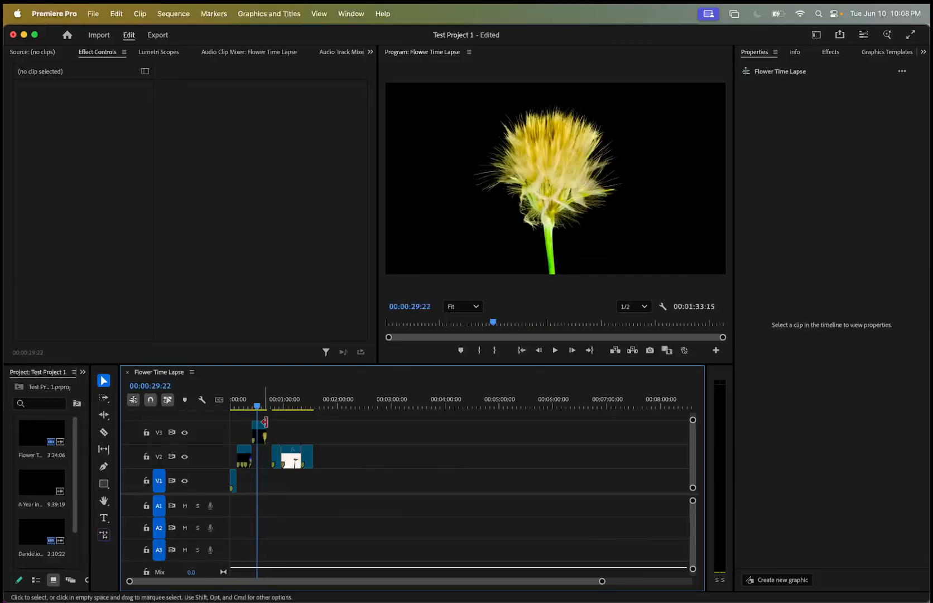
{"action": "double_click", "coordinate": [259, 432]}
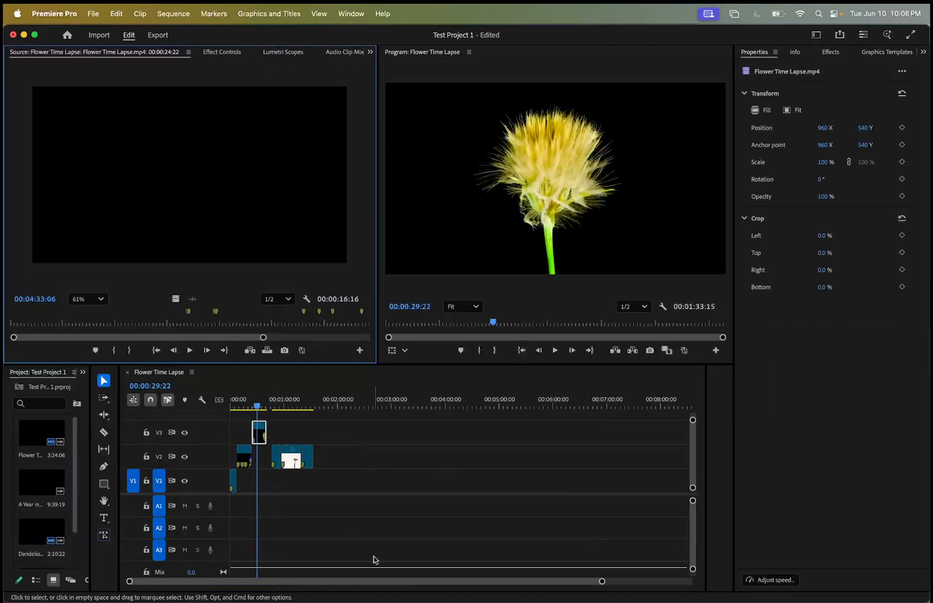
{"action": "left_click_drag", "start_coordinate": [602, 582], "coordinate": [469, 588]}
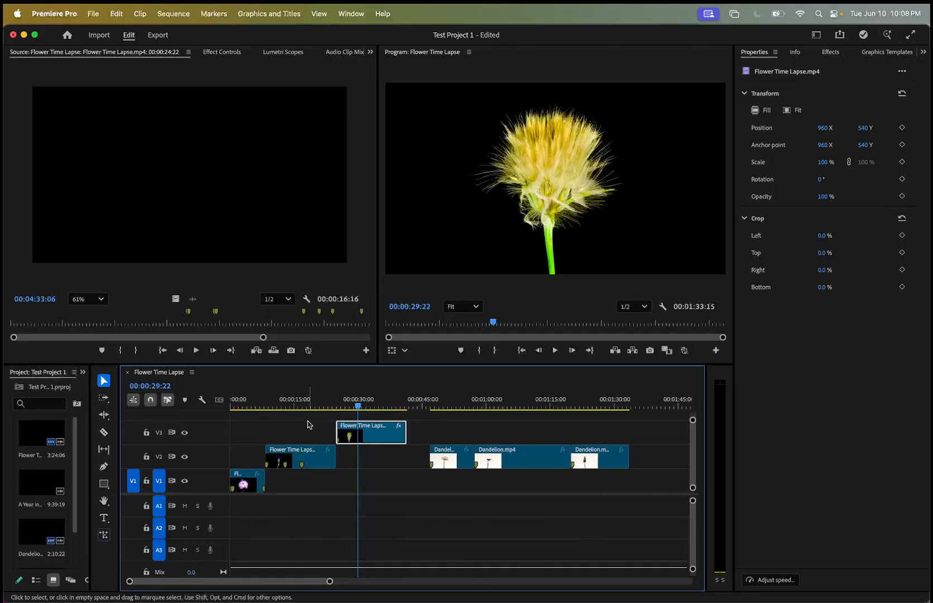
{"action": "double_click", "coordinate": [393, 440]}
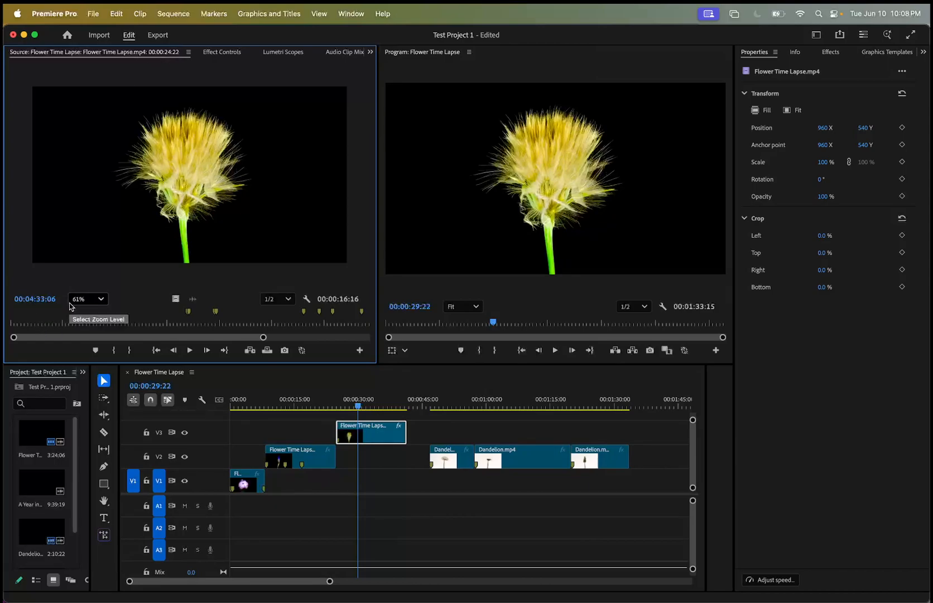
{"action": "left_click", "coordinate": [229, 53]}
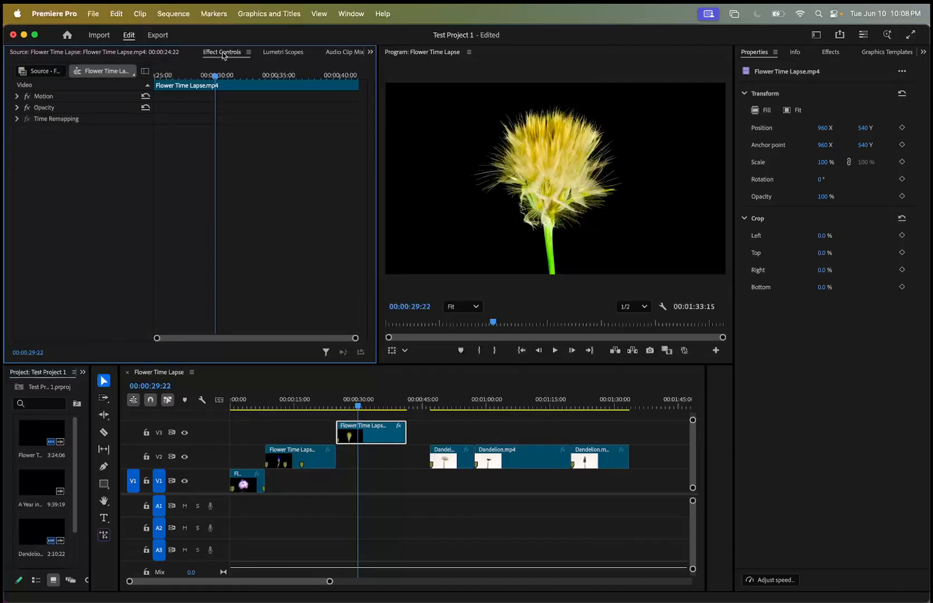
Widen the Effect Controls area slightly and keep Effect Controls as the displayed view.
{"action": "left_click", "coordinate": [370, 52]}
{"action": "left_click", "coordinate": [370, 53]}
{"action": "left_click_drag", "start_coordinate": [377, 71], "coordinate": [389, 92]}
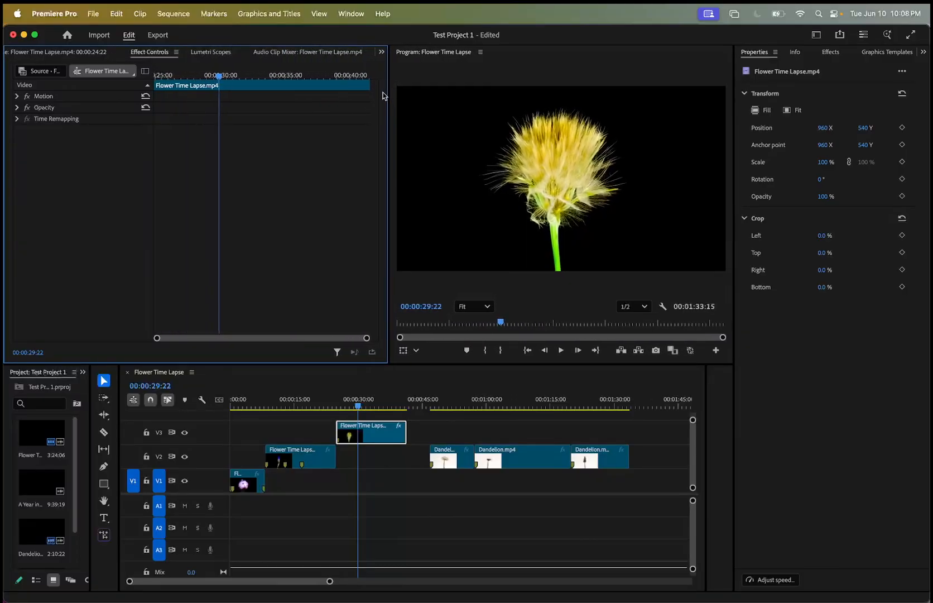
{"action": "left_click", "coordinate": [382, 53]}
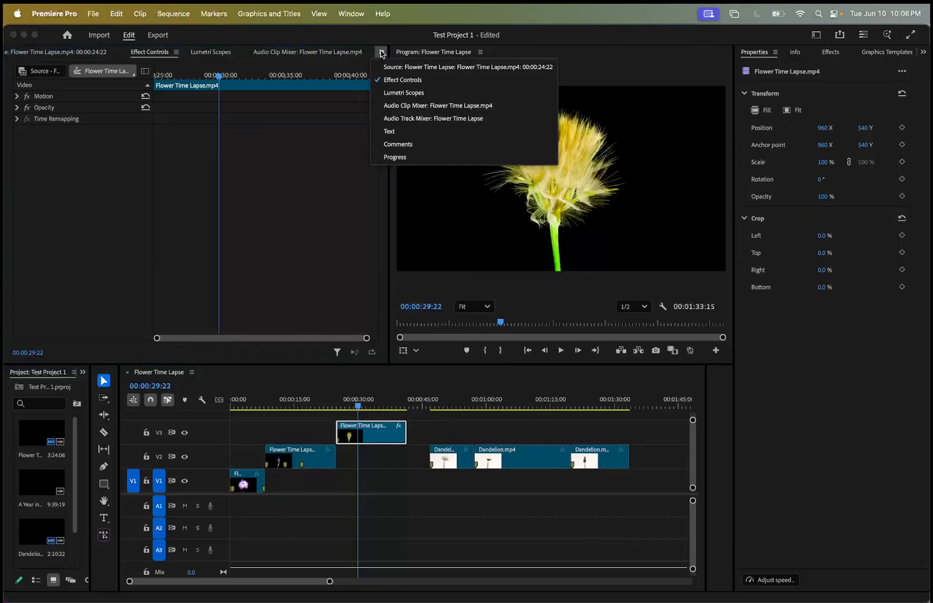
{"action": "left_click", "coordinate": [399, 81]}
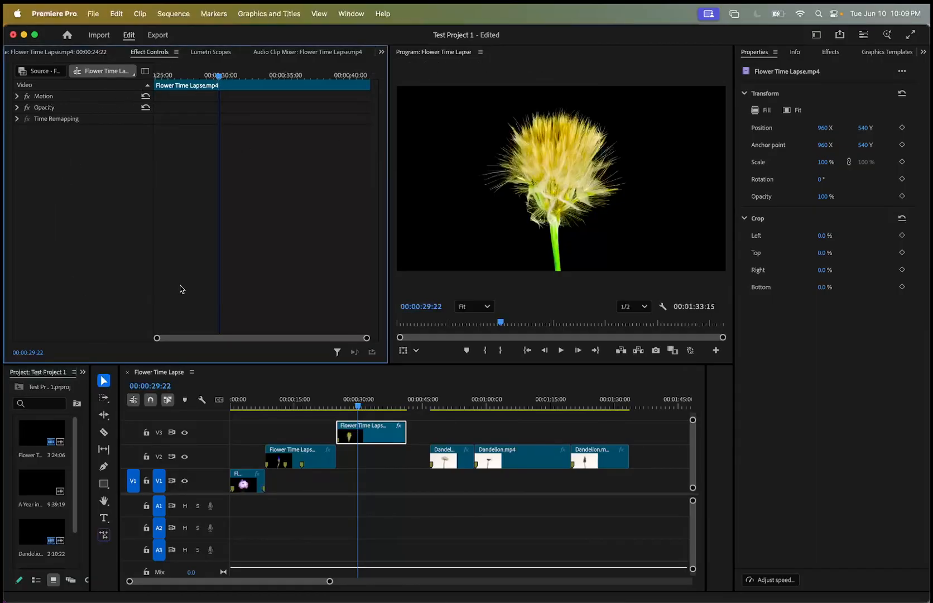
Examine the V3 flower clip's Motion properties and scrub through the clip to its end and back to its start.
{"action": "left_click", "coordinate": [17, 96]}
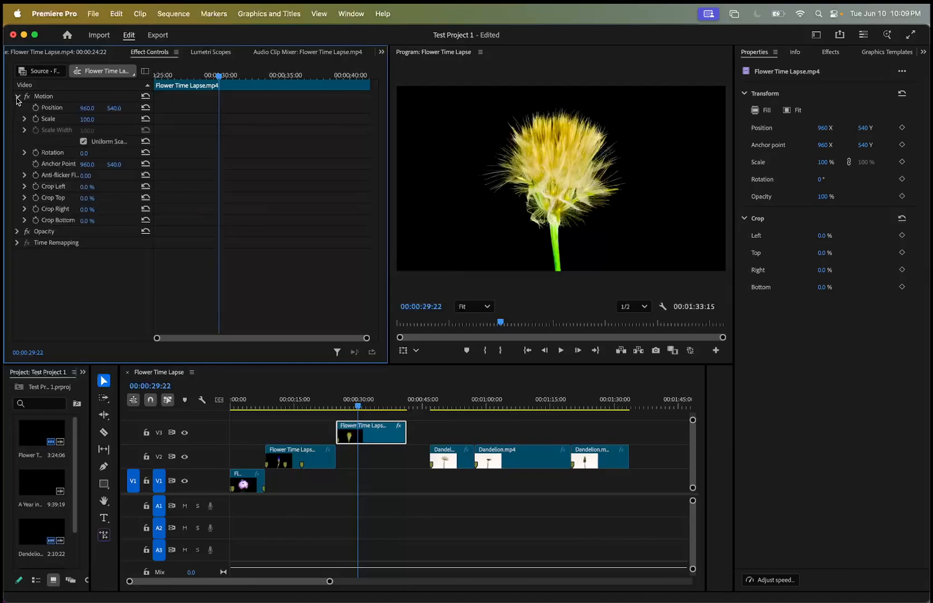
{"action": "left_click", "coordinate": [16, 96]}
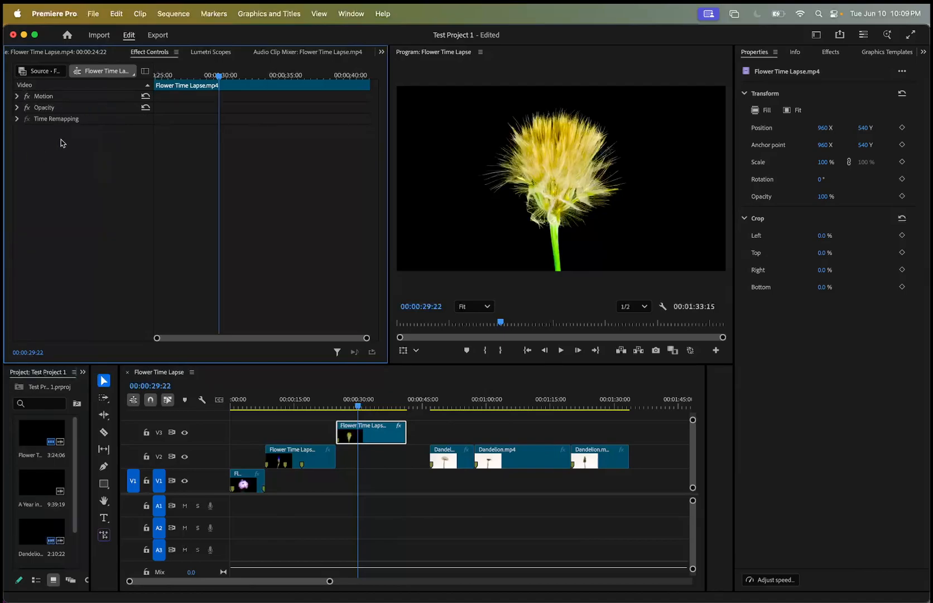
{"action": "left_click", "coordinate": [18, 96]}
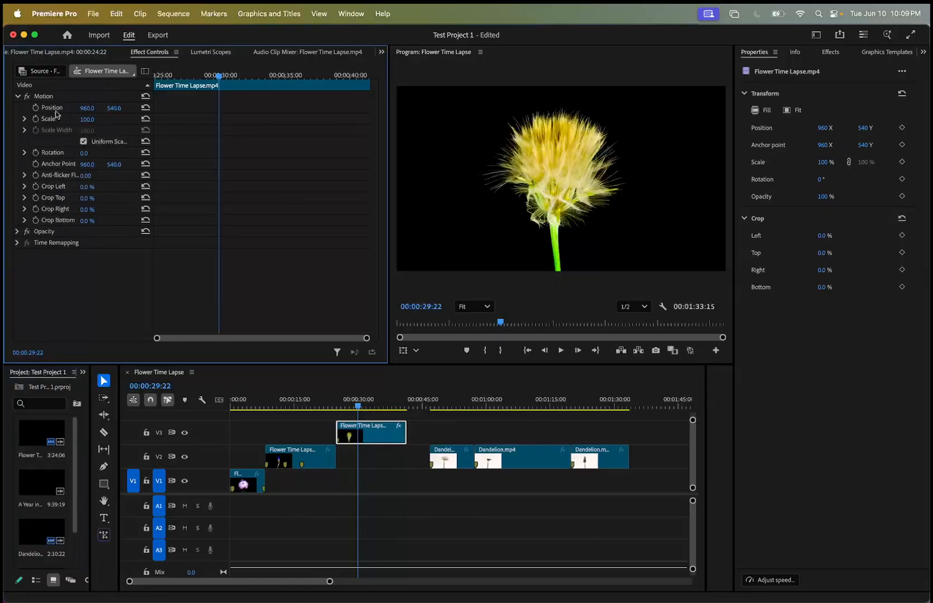
{"action": "left_click", "coordinate": [17, 96]}
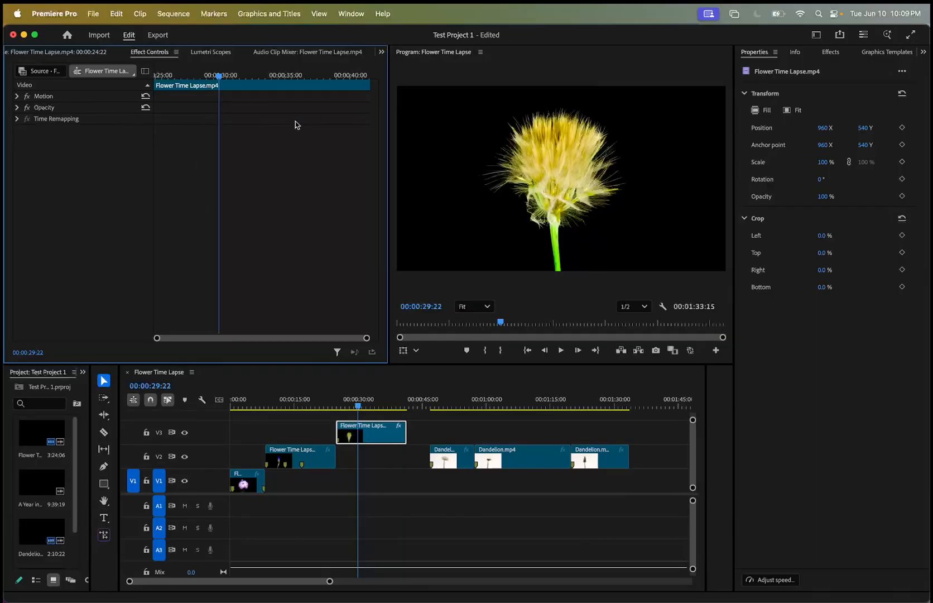
{"action": "left_click_drag", "start_coordinate": [218, 79], "coordinate": [379, 89]}
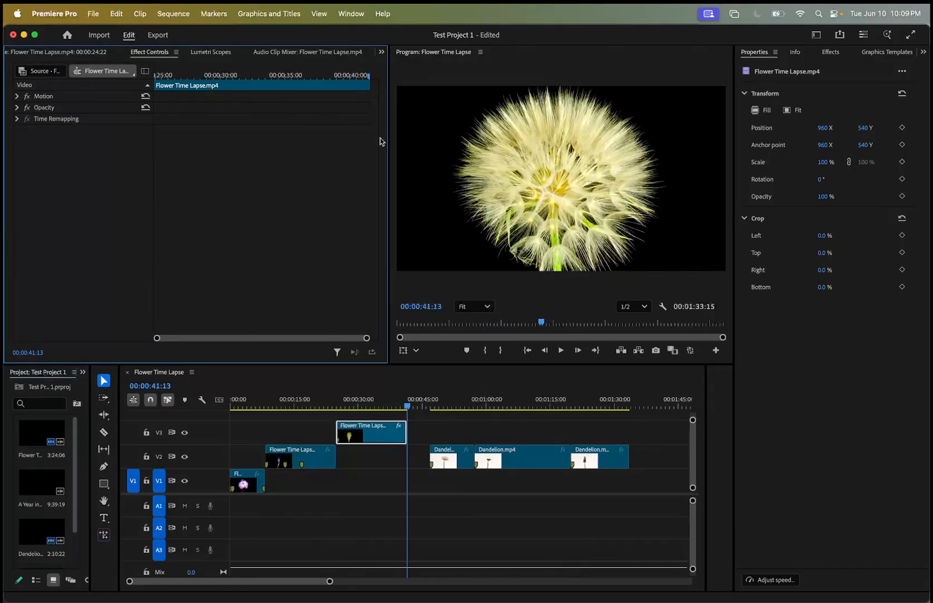
{"action": "mouse_move", "coordinate": [367, 339]}
{"action": "left_mouse_down"}
{"action": "mouse_move", "coordinate": [304, 338]}
{"action": "mouse_move", "coordinate": [367, 339]}
{"action": "mouse_move", "coordinate": [398, 362]}
{"action": "mouse_move", "coordinate": [254, 344]}
{"action": "mouse_move", "coordinate": [367, 339]}
{"action": "left_mouse_up"}
{"action": "left_click_drag", "start_coordinate": [367, 79], "coordinate": [152, 78]}
Expand the flower clip's Motion properties, try a Scale of 199, and preview the enlarged clip.
{"action": "left_click", "coordinate": [18, 99]}
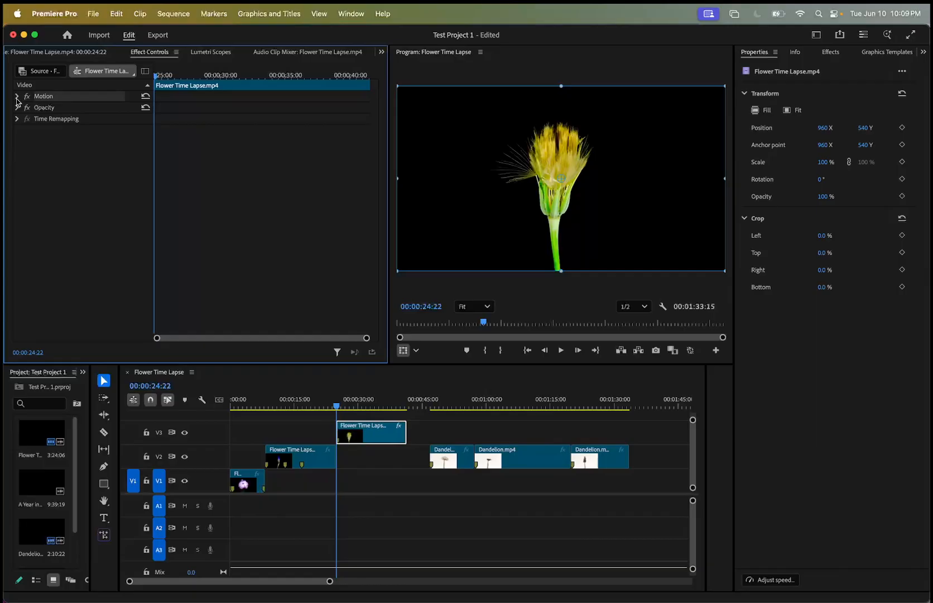
{"action": "left_click", "coordinate": [17, 96]}
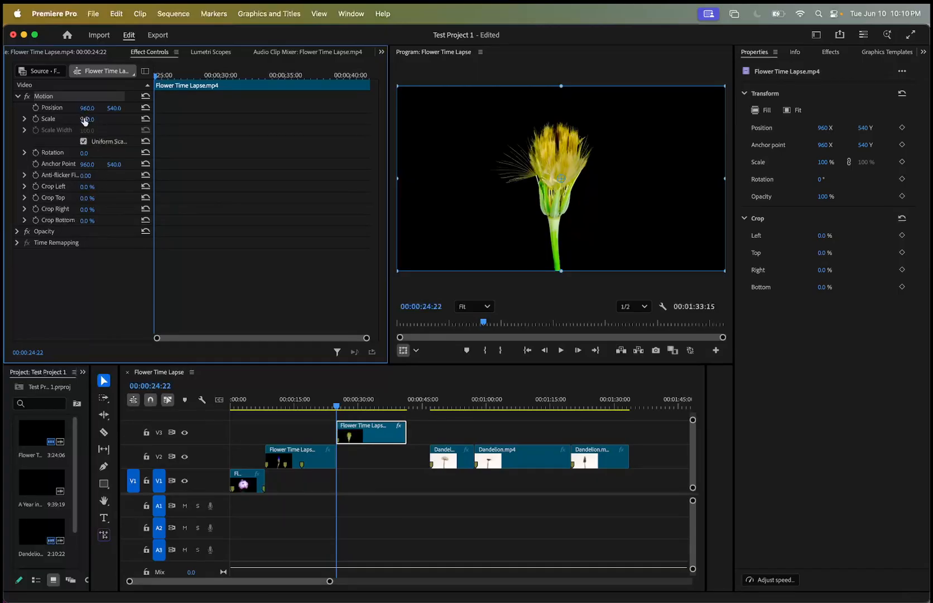
{"action": "left_click_drag", "start_coordinate": [87, 119], "coordinate": [143, 119]}
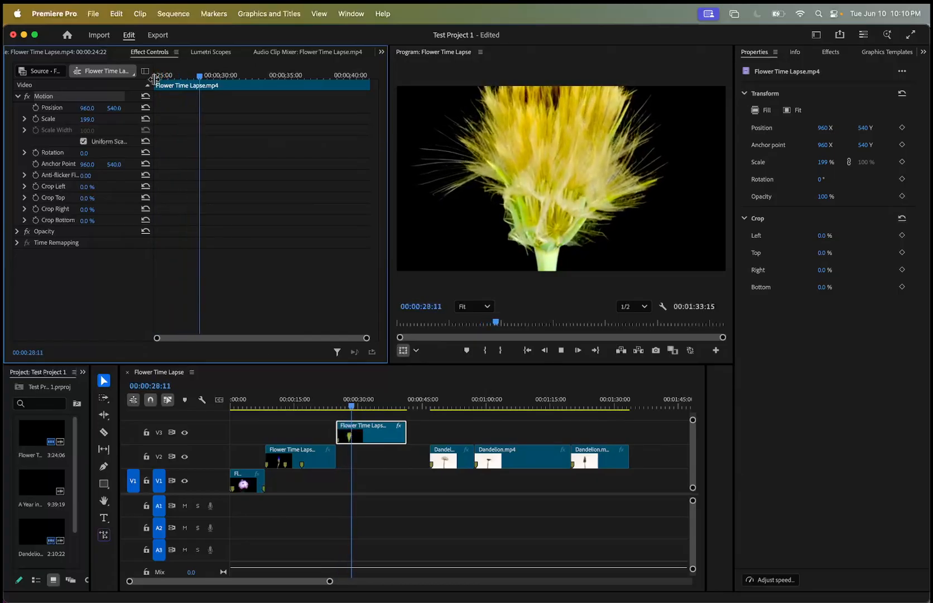
{"action": "key", "text": "space"}
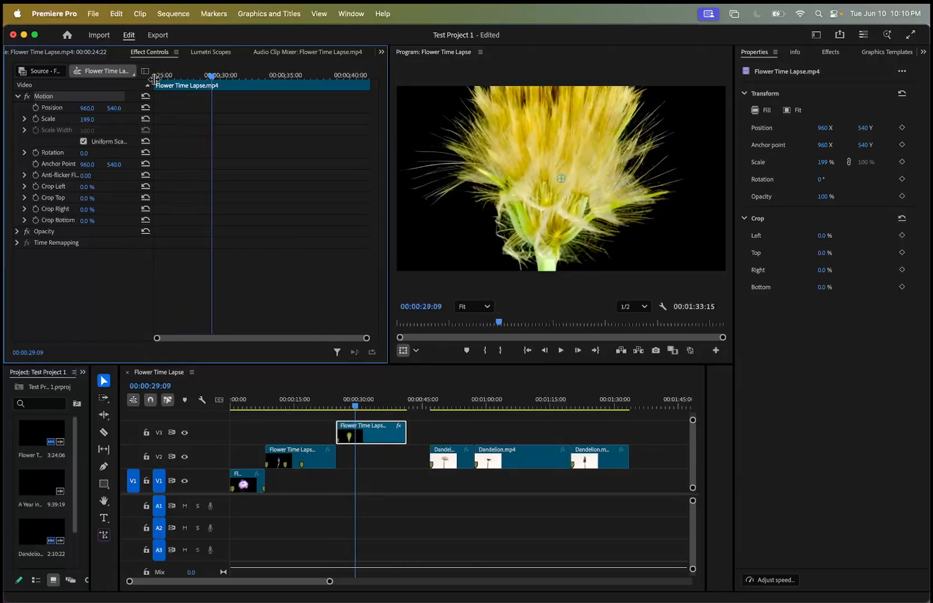
Set the flower clip's Scale back to 100 and return the playhead to the clip's start at 00:00:24:22.
{"action": "left_click", "coordinate": [92, 119]}
{"action": "type", "text": "100"}
{"action": "key", "text": "Return"}
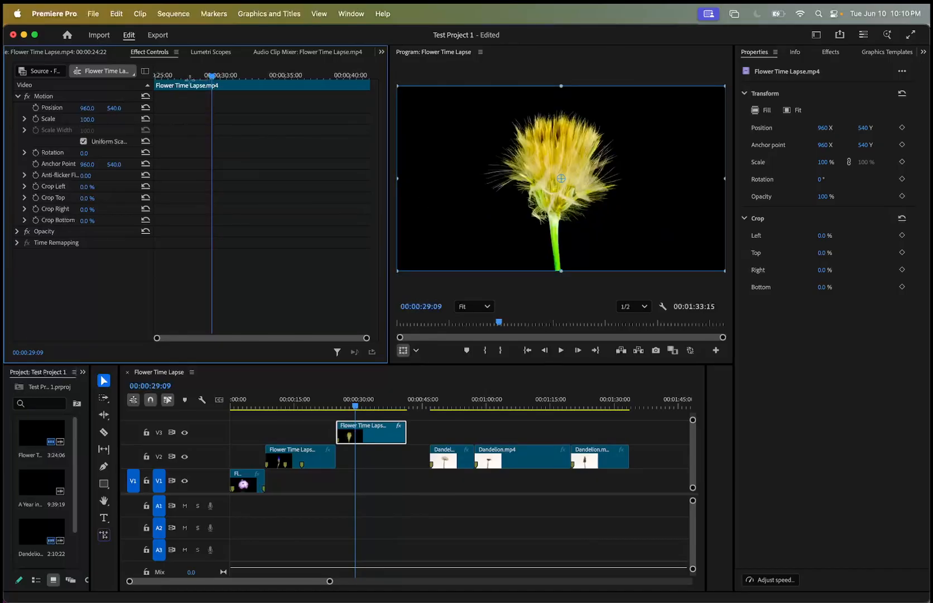
{"action": "left_click_drag", "start_coordinate": [213, 79], "coordinate": [146, 84]}
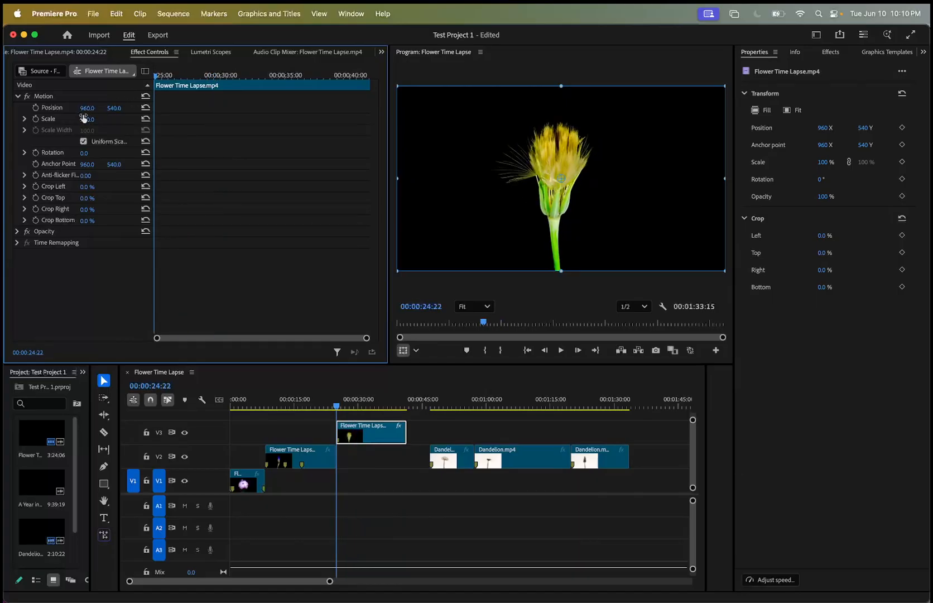
Try a horizontal Position of 1297 on the flower clip, preview it, and restore the value to 960.
{"action": "left_click_drag", "start_coordinate": [87, 110], "coordinate": [96, 108]}
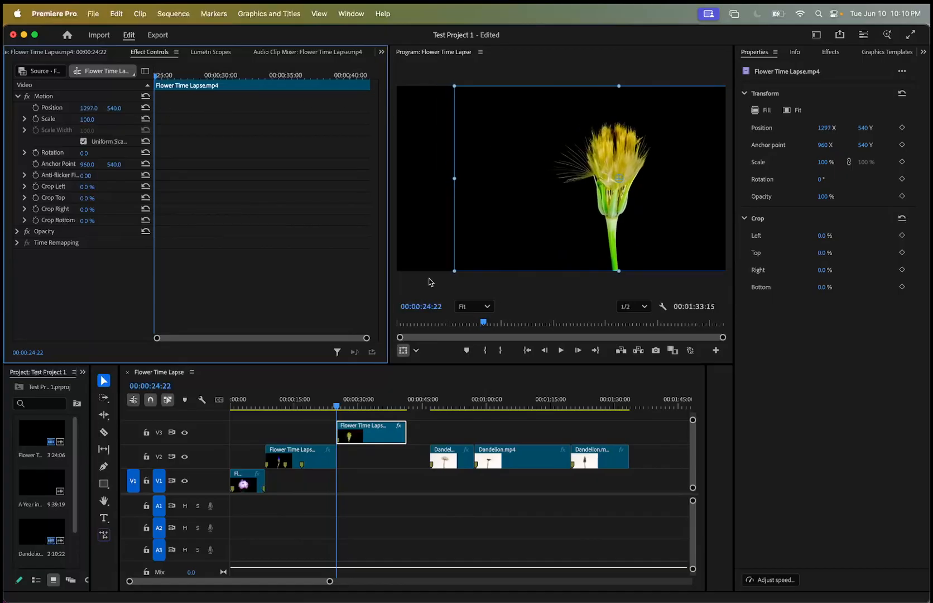
{"action": "key", "text": "space"}
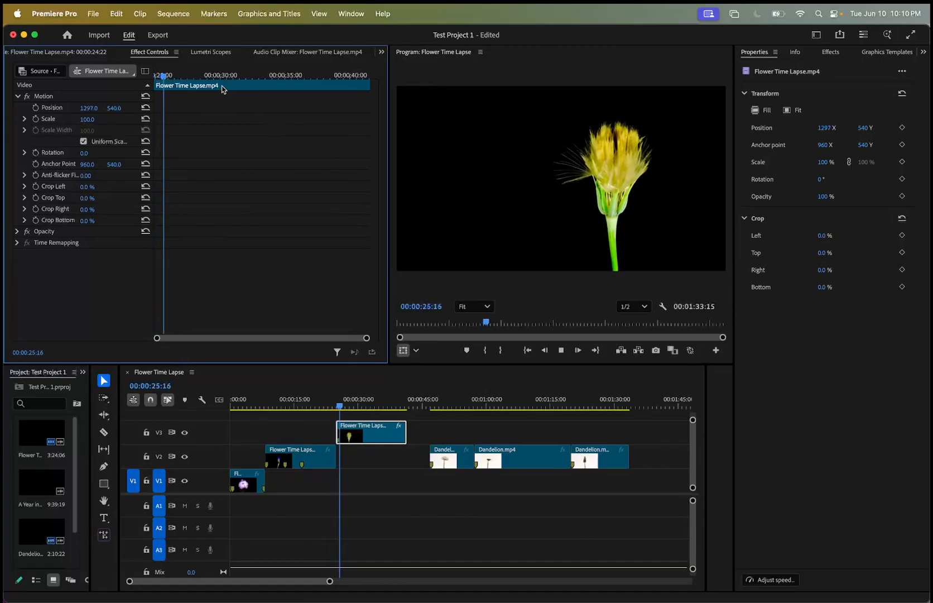
{"action": "key", "text": "space"}
{"action": "left_click_drag", "start_coordinate": [89, 108], "coordinate": [93, 110]}
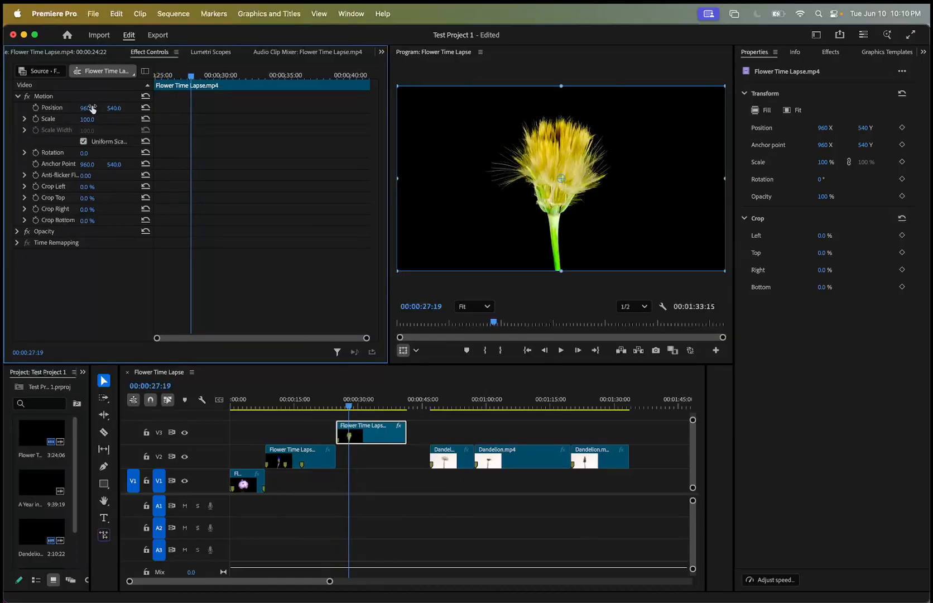
Lower the V3 flower clip's Opacity to 37%.
{"action": "left_click", "coordinate": [19, 232]}
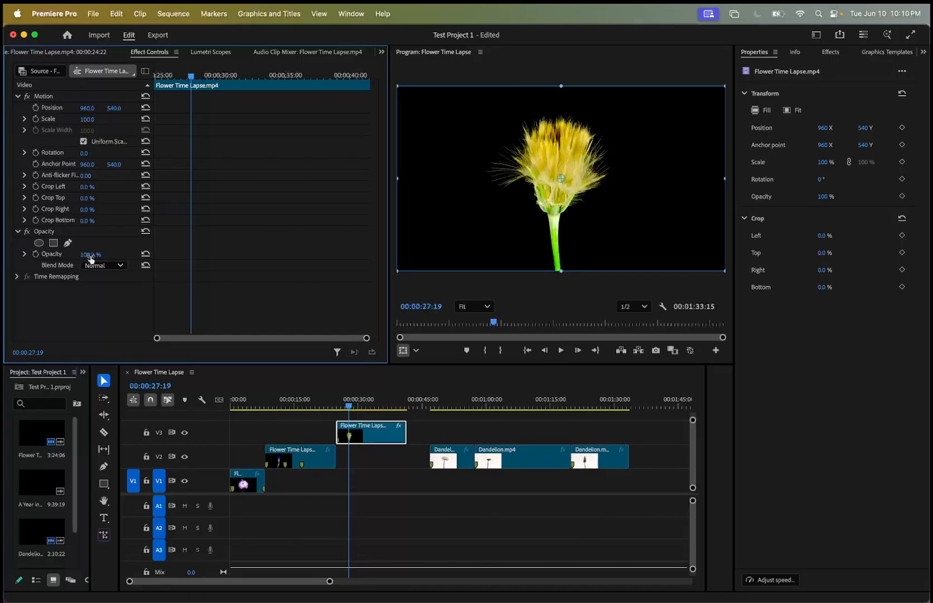
{"action": "left_click_drag", "start_coordinate": [91, 258], "coordinate": [61, 255]}
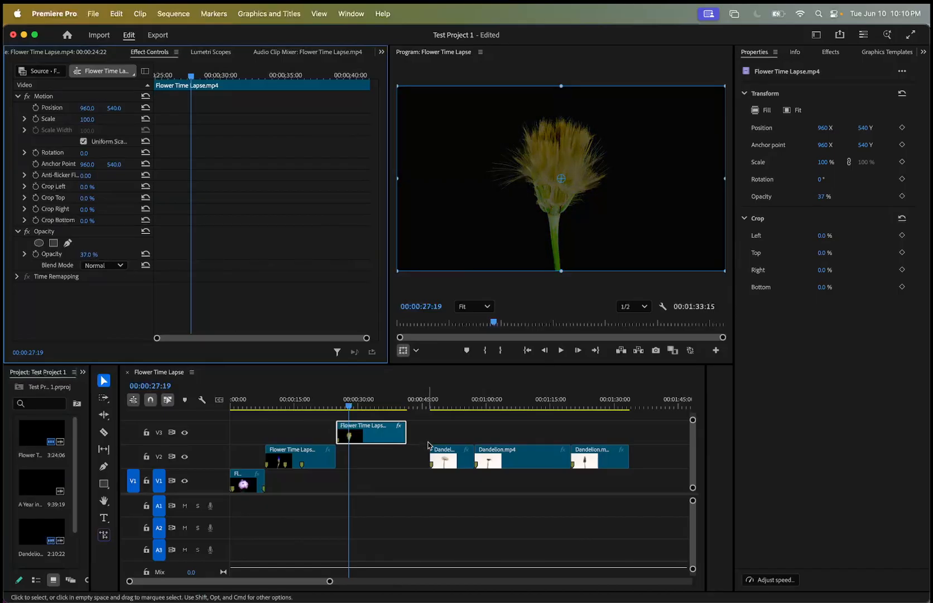
Try swapping layers by moving the flower clip to V2 and the first Dandelion clip over it on V3, previewing the overlap.
{"action": "left_click_drag", "start_coordinate": [385, 438], "coordinate": [383, 439]}
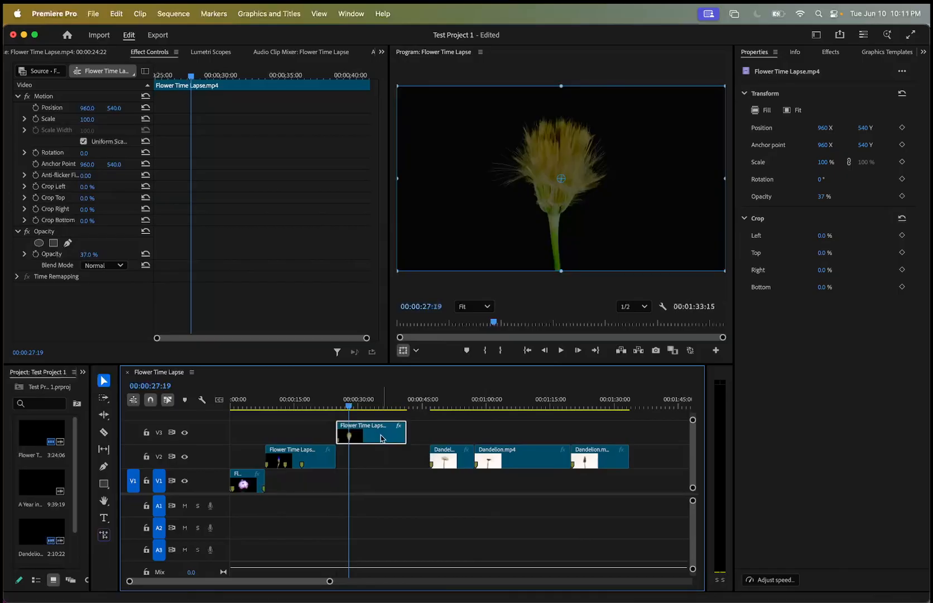
{"action": "mouse_move", "coordinate": [441, 457]}
{"action": "left_mouse_down"}
{"action": "mouse_move", "coordinate": [399, 462]}
{"action": "mouse_move", "coordinate": [438, 458]}
{"action": "left_mouse_up"}
{"action": "left_click_drag", "start_coordinate": [377, 432], "coordinate": [380, 455]}
{"action": "left_click_drag", "start_coordinate": [437, 462], "coordinate": [392, 437]}
{"action": "left_click_drag", "start_coordinate": [355, 403], "coordinate": [363, 405]}
{"action": "key", "text": "space"}
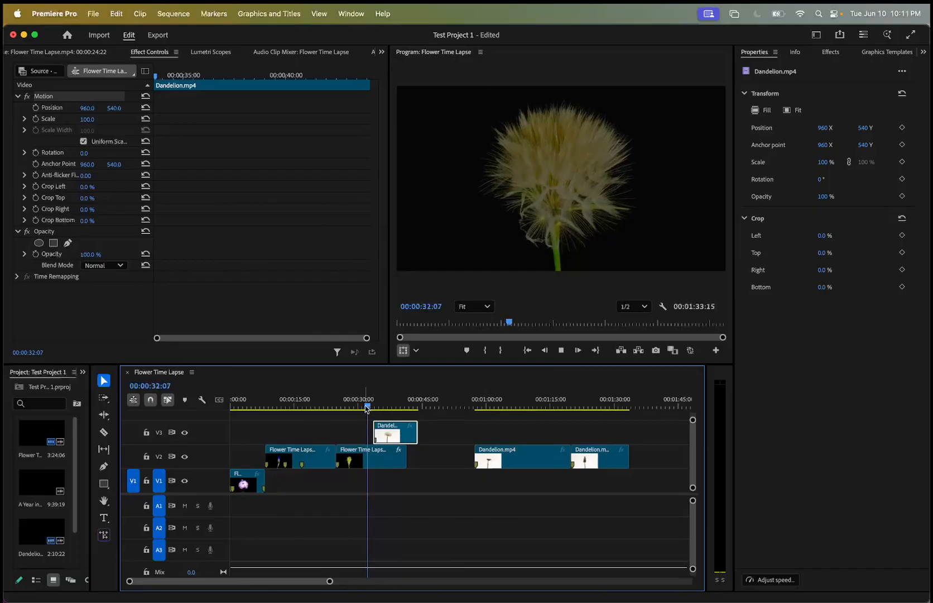
{"action": "key", "text": "space"}
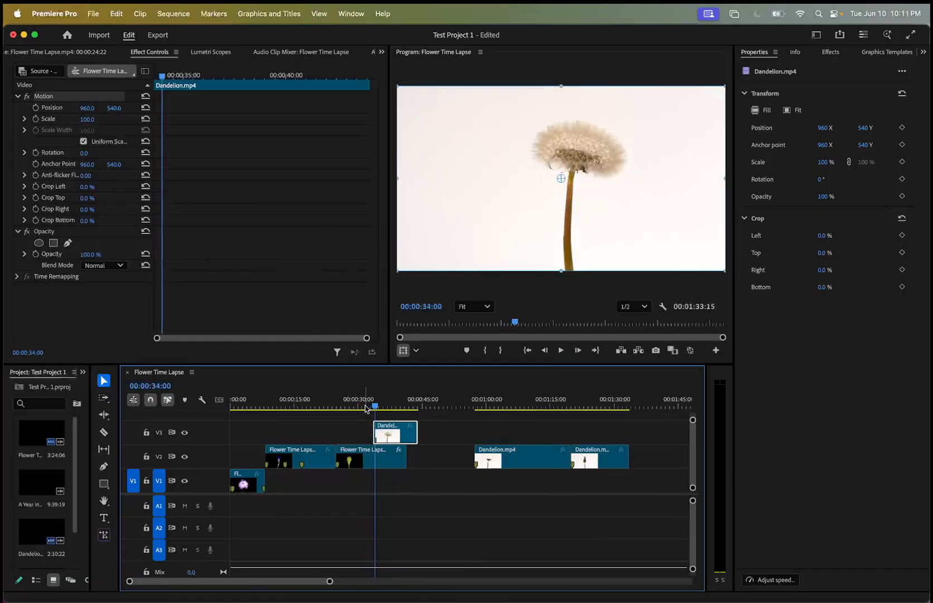
Return the flower clip to V3, place the first Dandelion clip beneath it on V2 starting at 00:00:35:16, and preview the overlap.
{"action": "mouse_move", "coordinate": [391, 437]}
{"action": "left_mouse_down"}
{"action": "mouse_move", "coordinate": [423, 461]}
{"action": "mouse_move", "coordinate": [392, 424]}
{"action": "left_mouse_up"}
{"action": "left_click", "coordinate": [392, 445]}
{"action": "left_click_drag", "start_coordinate": [424, 460], "coordinate": [400, 460]}
{"action": "key", "text": "space"}
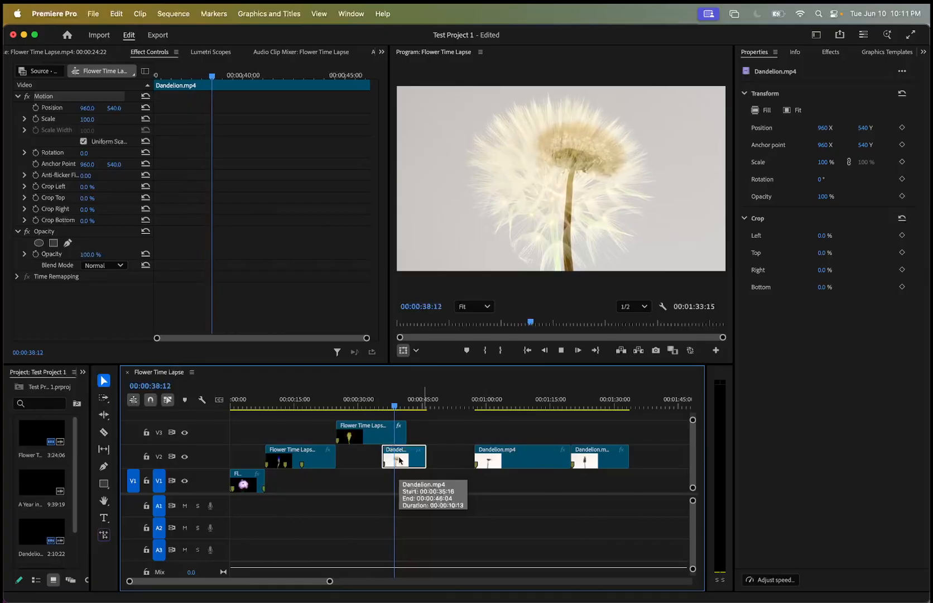
{"action": "key", "text": "space"}
Set the Blend Mode of the overlapping Dandelion clip on V2 to Multiply.
{"action": "left_click", "coordinate": [118, 265]}
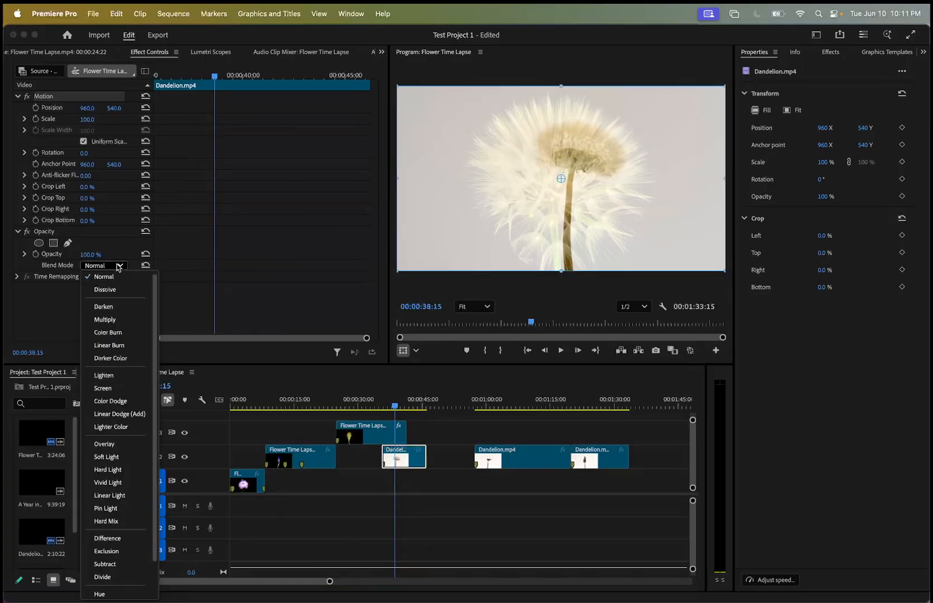
{"action": "left_click", "coordinate": [119, 319]}
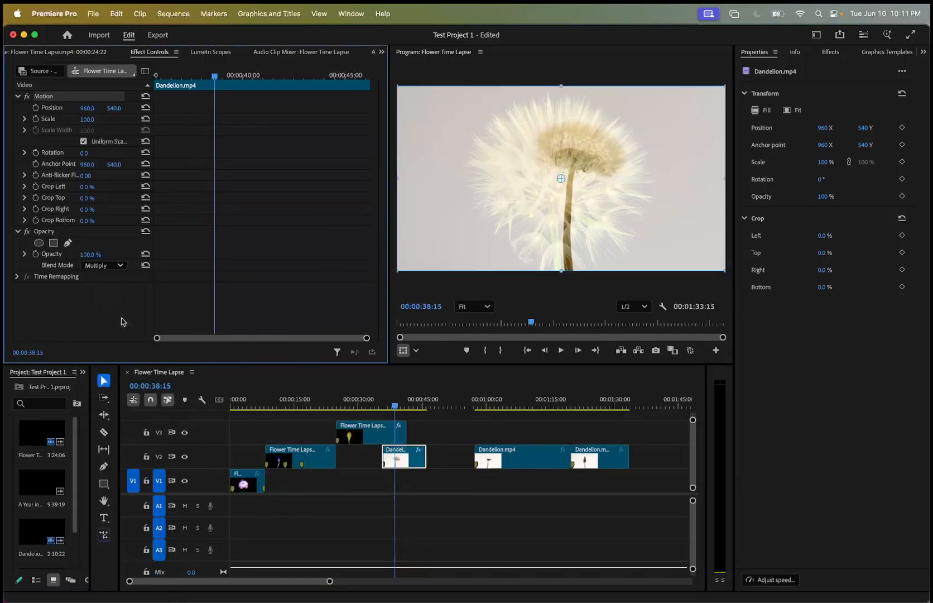
{"action": "left_click", "coordinate": [124, 265]}
Try the Overlay and Difference blend modes on the V3 flower clip and play back its overlap with the Dandelion clip.
{"action": "left_click", "coordinate": [387, 438]}
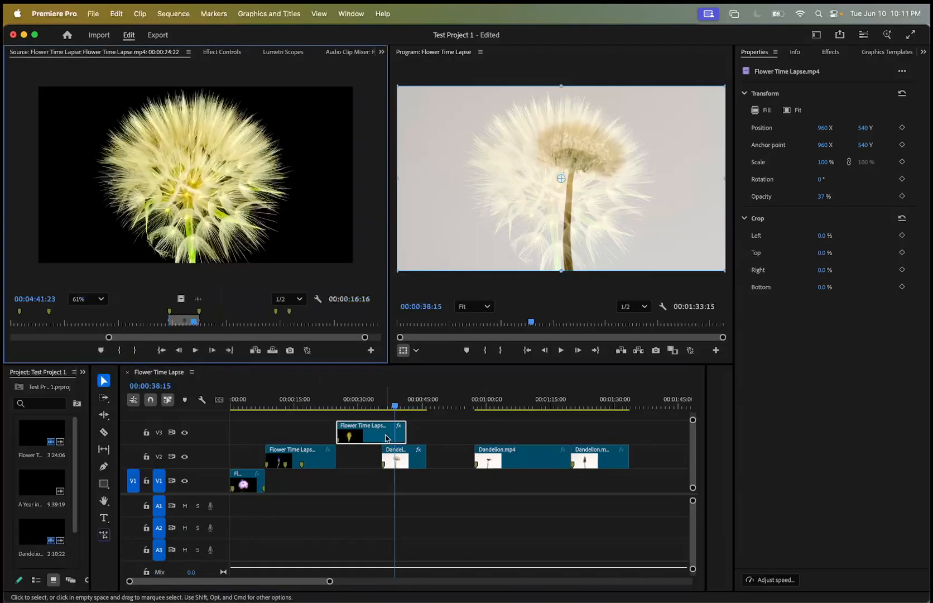
{"action": "left_click", "coordinate": [222, 53]}
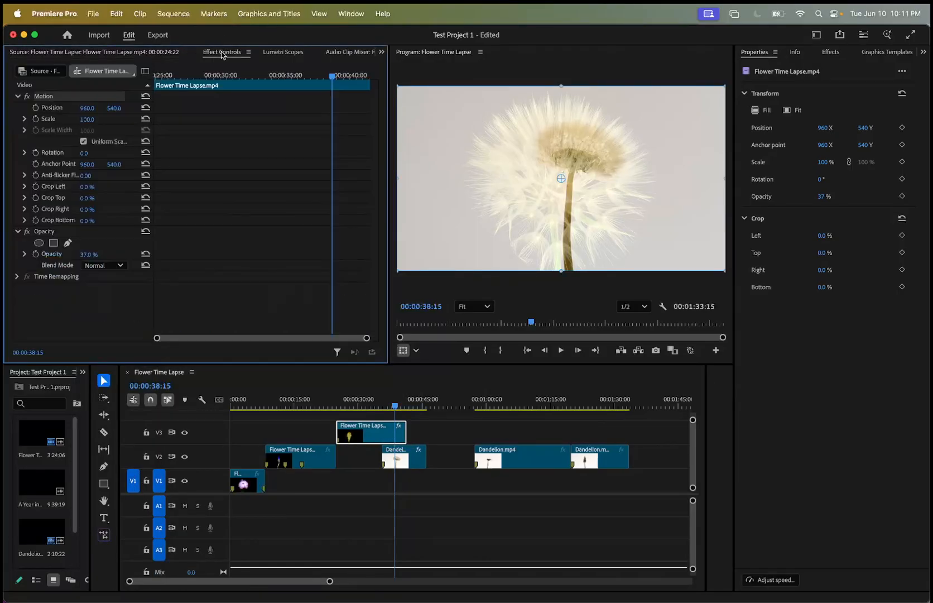
{"action": "left_click", "coordinate": [111, 265]}
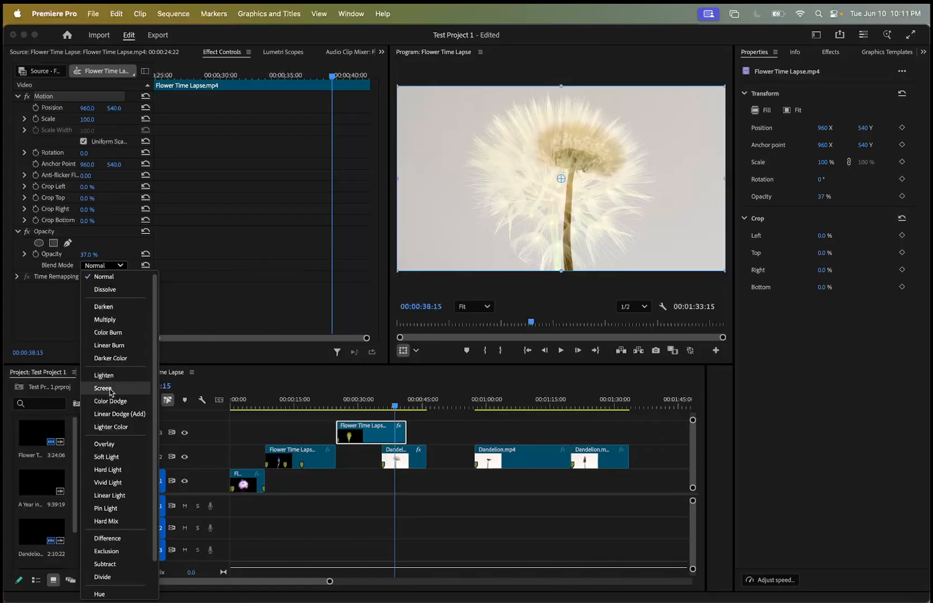
{"action": "left_click", "coordinate": [107, 444]}
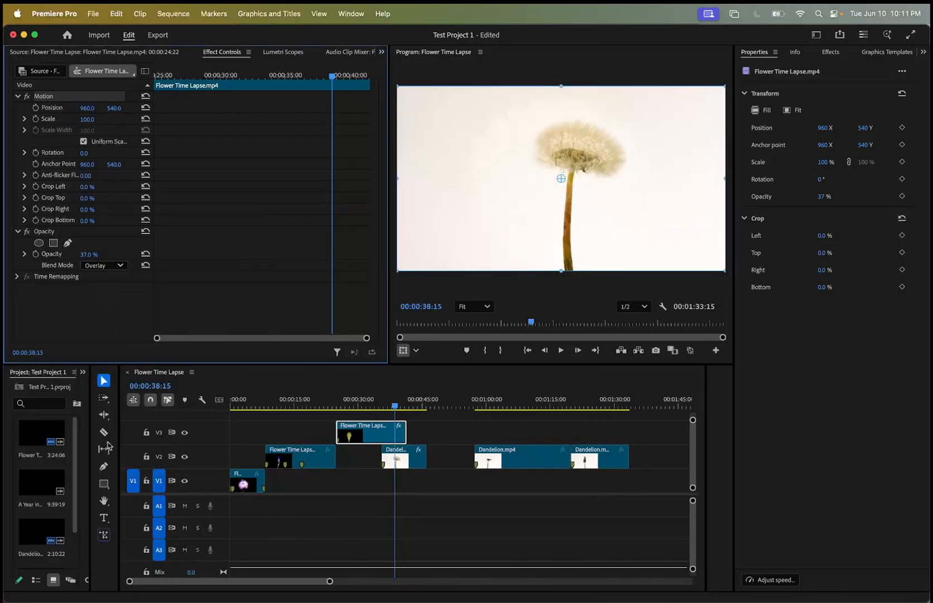
{"action": "left_click", "coordinate": [122, 266]}
{"action": "left_click", "coordinate": [129, 499]}
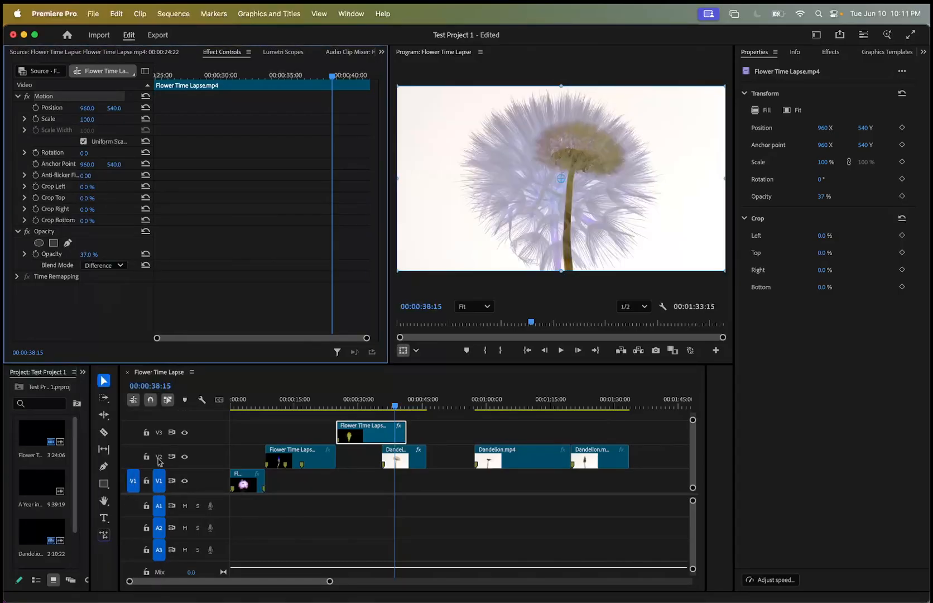
{"action": "left_click", "coordinate": [364, 407]}
{"action": "key", "text": "space"}
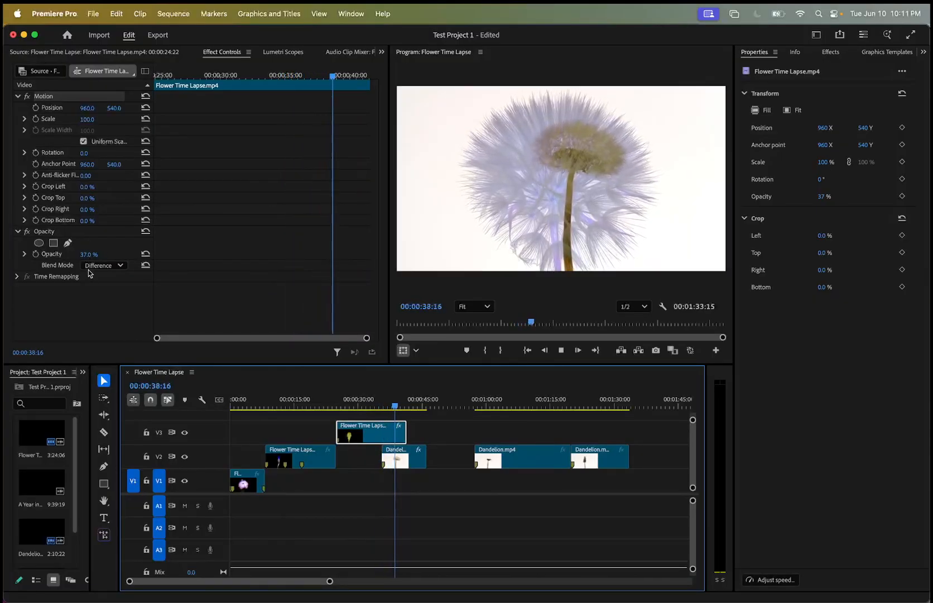
Set the V3 flower clip's Blend Mode back to Normal and return the playhead to 00:00:33:22 within the clip.
{"action": "left_click", "coordinate": [111, 266]}
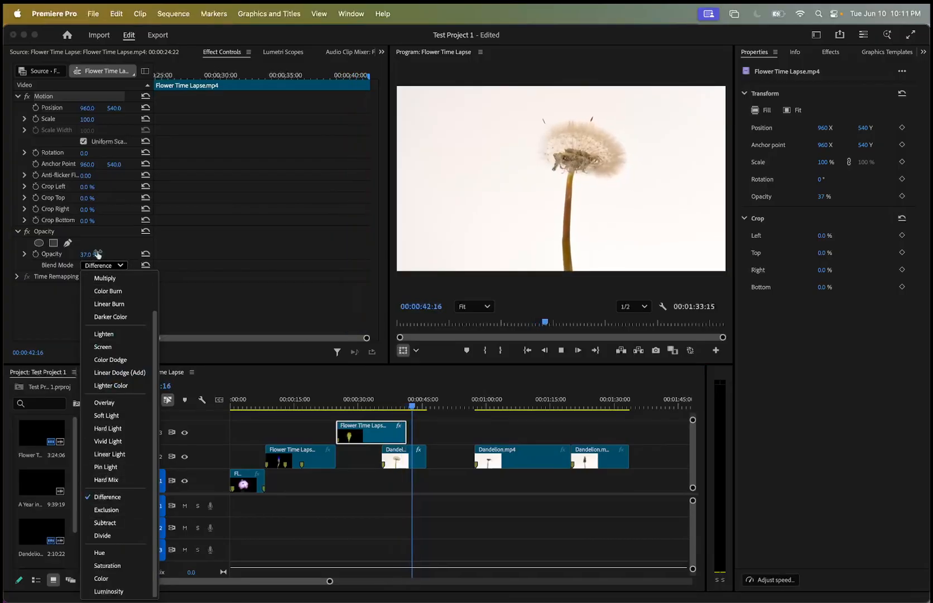
{"action": "scroll", "coordinate": [106, 347], "scroll_direction": "up", "scroll_amount": 3}
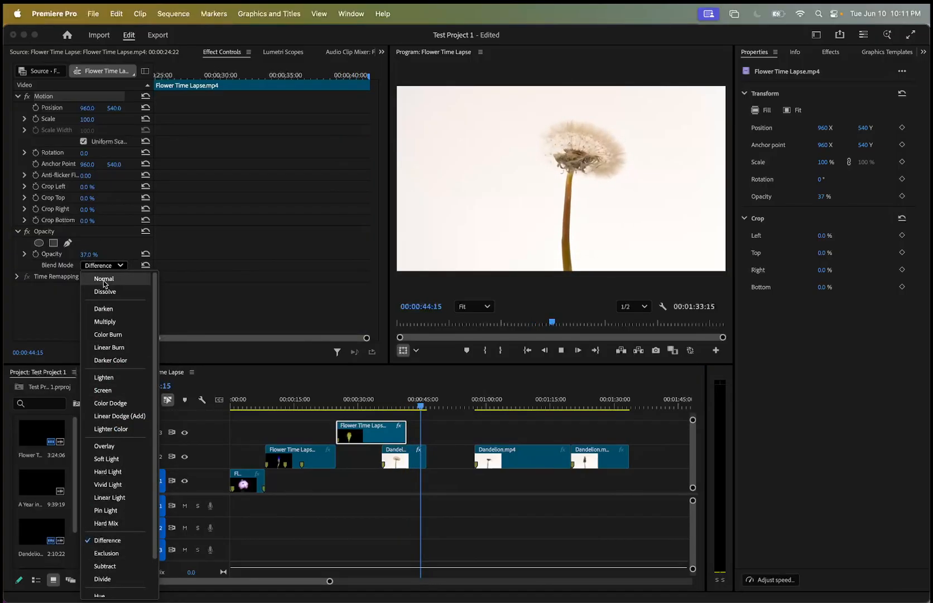
{"action": "left_click", "coordinate": [104, 279]}
{"action": "left_click", "coordinate": [434, 380]}
{"action": "left_click_drag", "start_coordinate": [427, 406], "coordinate": [374, 406]}
{"action": "left_click", "coordinate": [377, 433]}
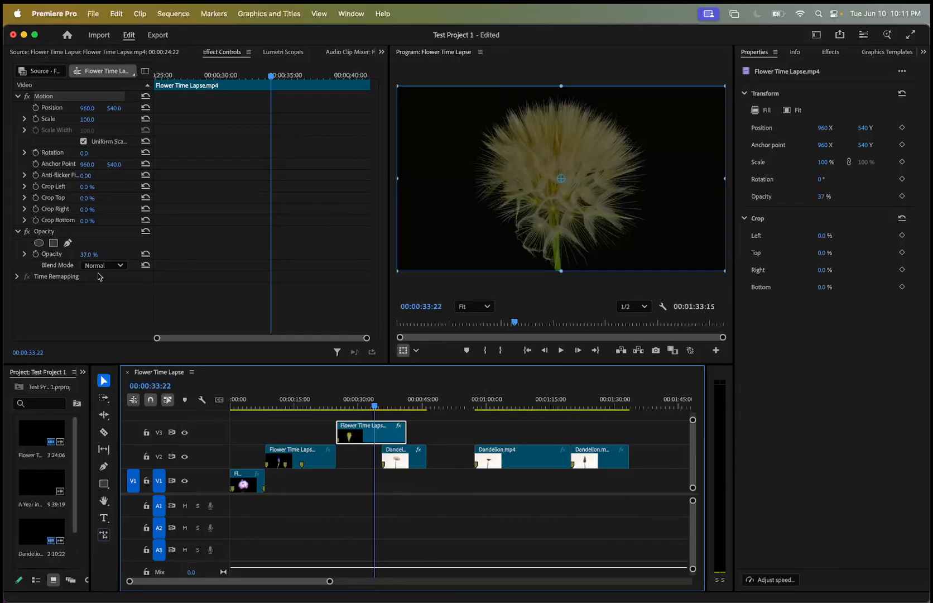
Examine the V3 flower clip's Time Remapping speed property and its Speed/Duration settings, leaving them without changes.
{"action": "left_click", "coordinate": [17, 231]}
{"action": "left_click", "coordinate": [17, 243]}
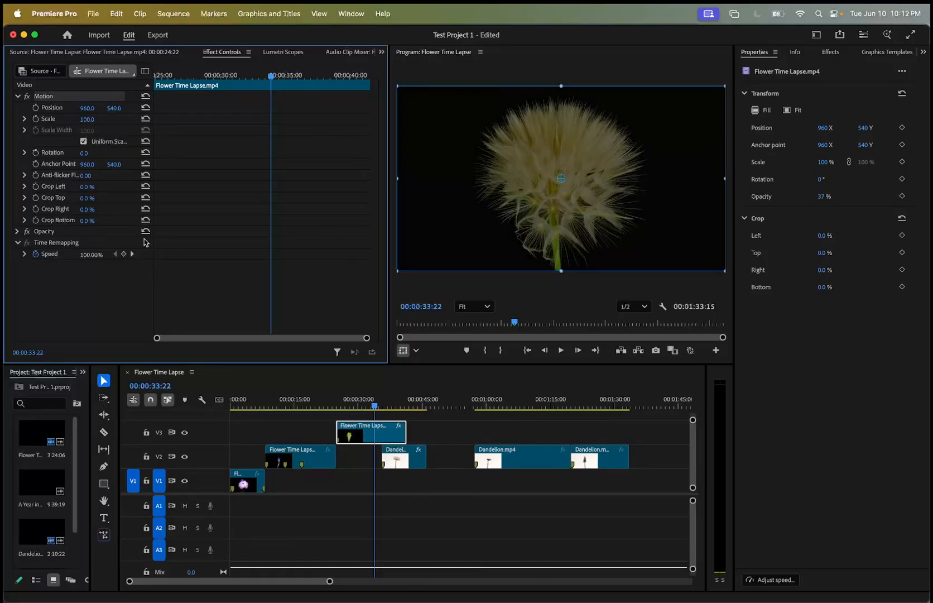
{"action": "left_click_drag", "start_coordinate": [271, 78], "coordinate": [294, 78]}
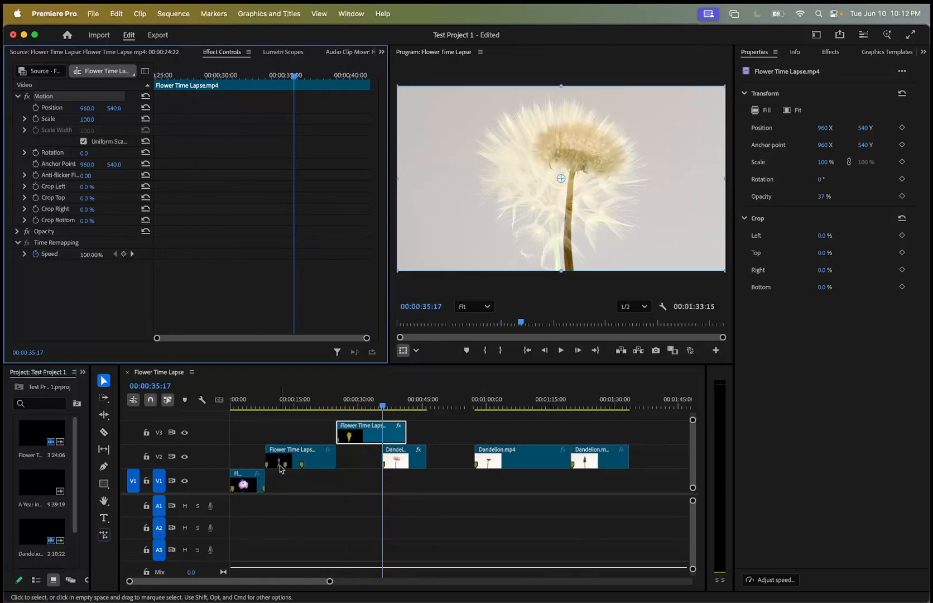
{"action": "right_click", "coordinate": [376, 440]}
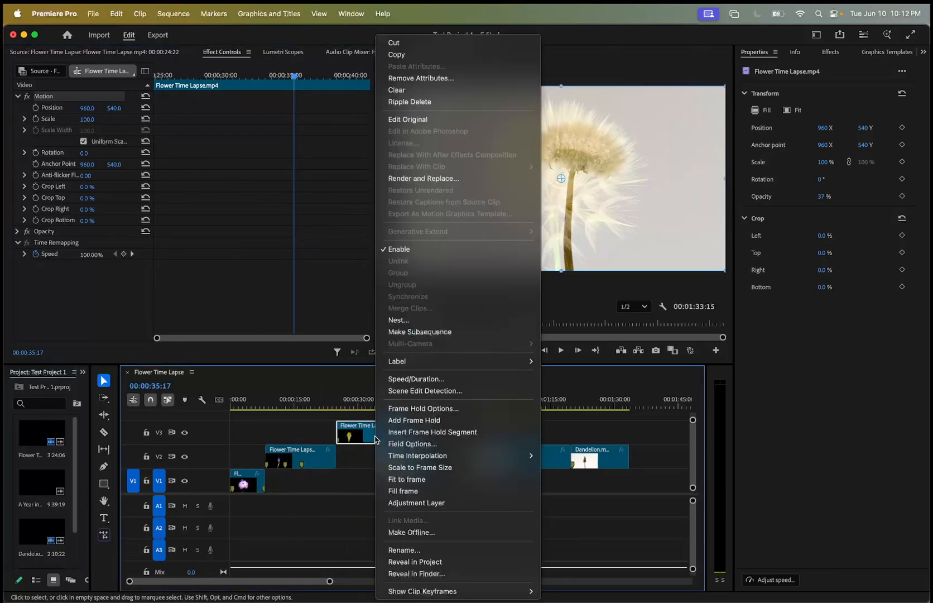
{"action": "left_click", "coordinate": [430, 379]}
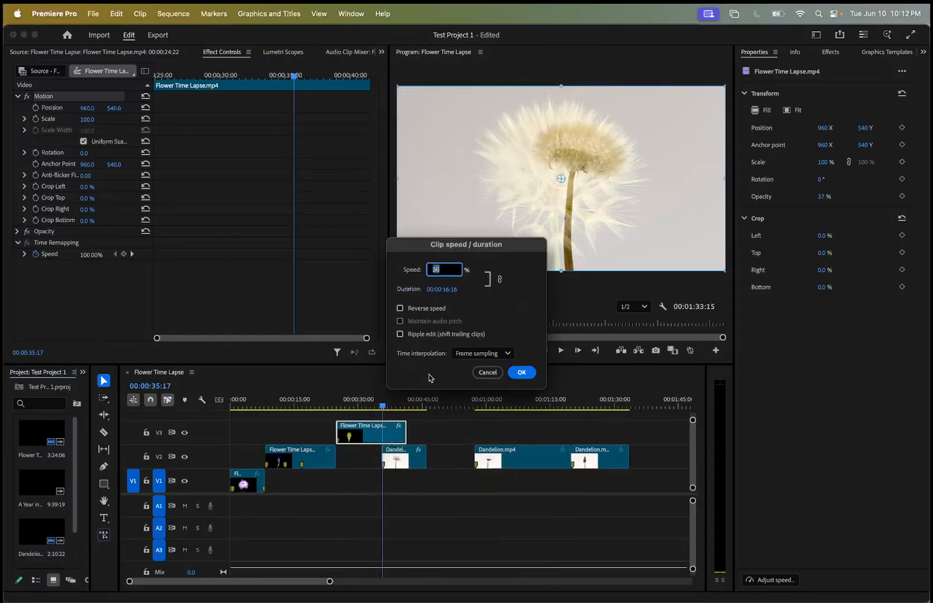
{"action": "left_click", "coordinate": [488, 372]}
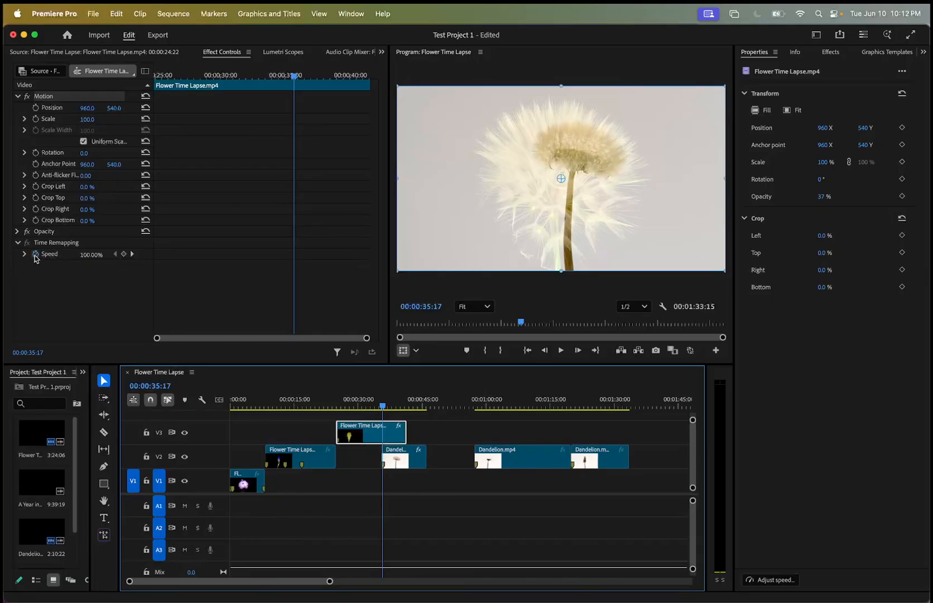
{"action": "left_click_drag", "start_coordinate": [297, 78], "coordinate": [44, 123]}
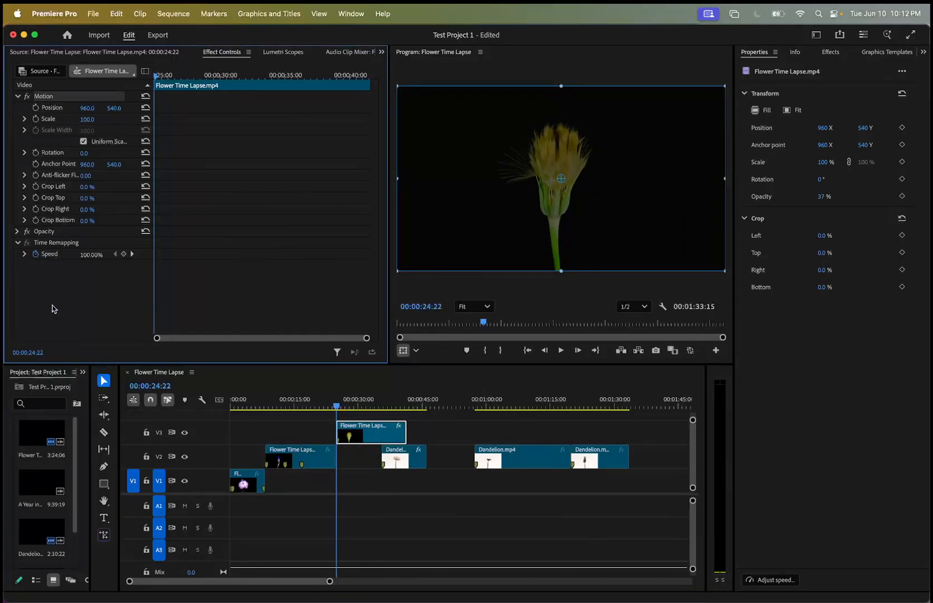
{"action": "left_click", "coordinate": [18, 231]}
{"action": "left_click", "coordinate": [18, 276]}
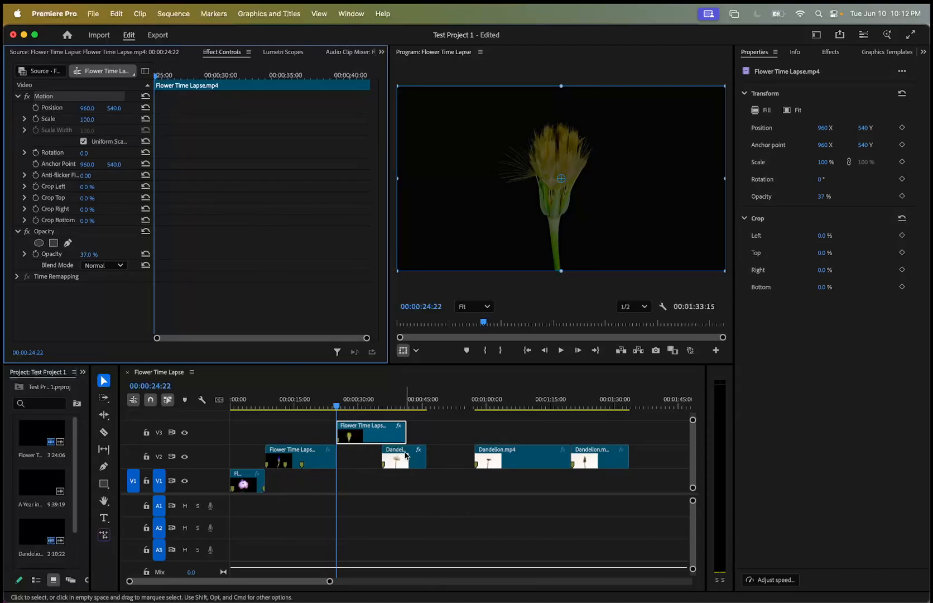
Set the V3 flower clip's Opacity to 100%.
{"action": "left_click", "coordinate": [331, 407]}
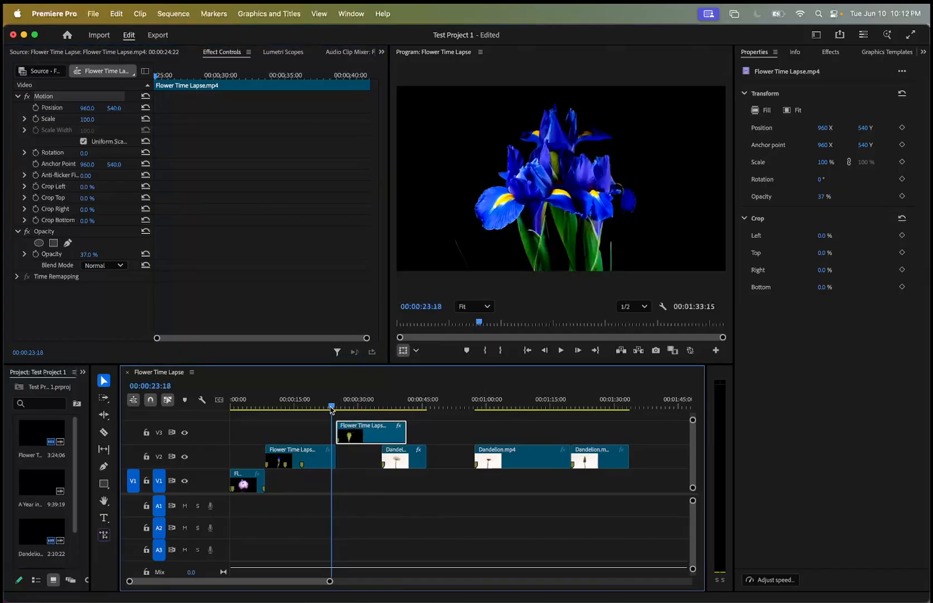
{"action": "left_click_drag", "start_coordinate": [331, 410], "coordinate": [340, 410]}
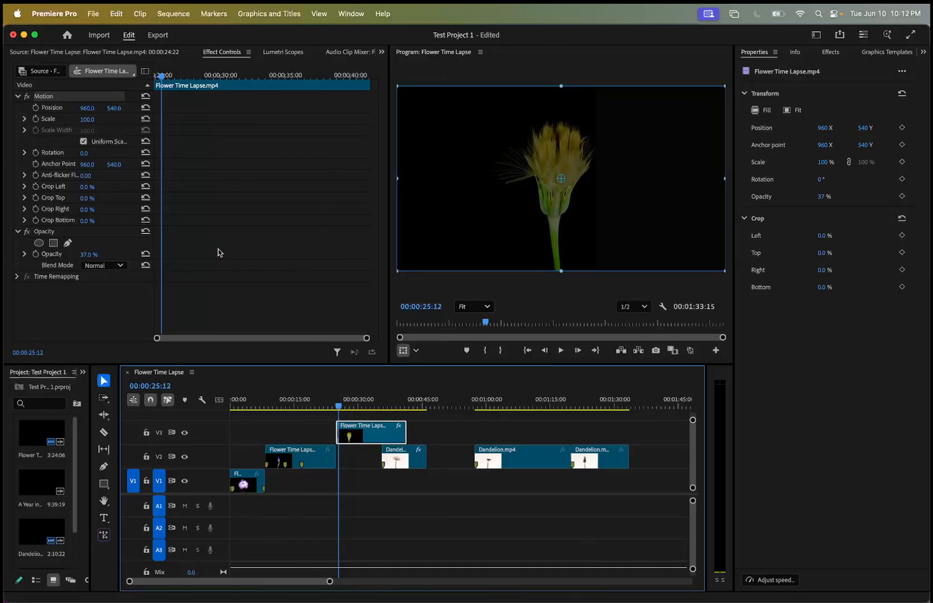
{"action": "left_click", "coordinate": [94, 255]}
{"action": "type", "text": "100"}
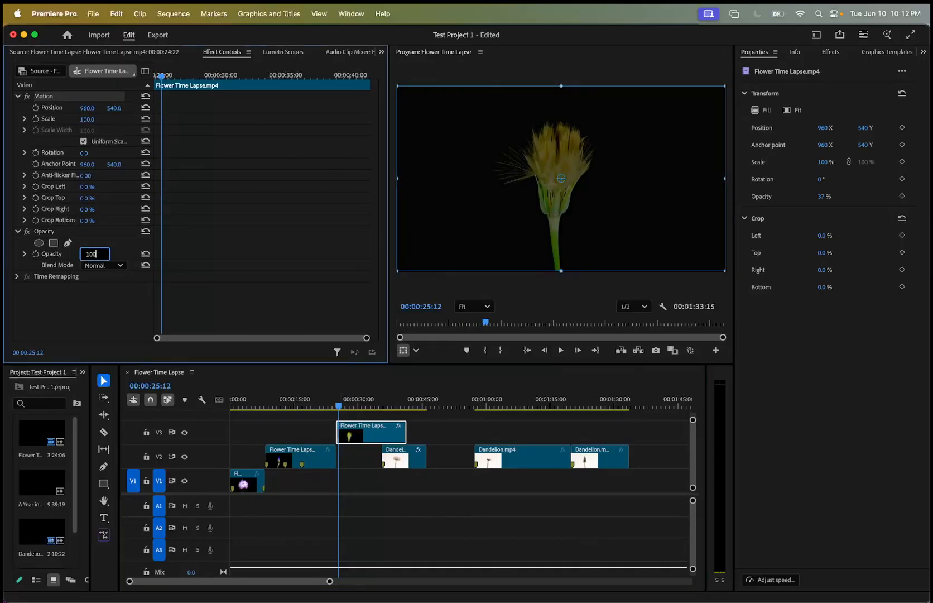
{"action": "key", "text": "Return"}
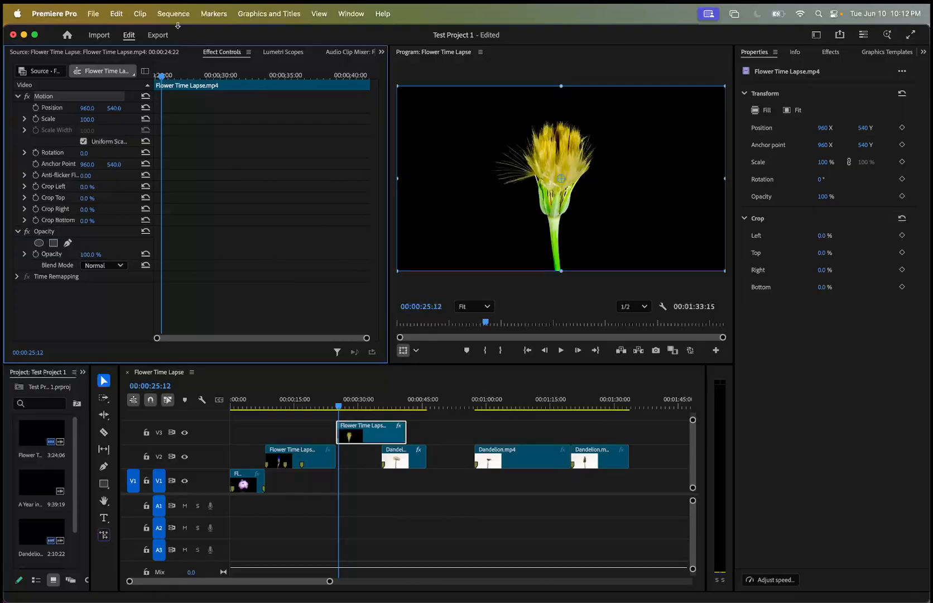
Animate the V3 flower clip's Scale with keyframes of 100 at 00:00:29:21 and 180 at 00:00:41:13.
{"action": "left_click_drag", "start_coordinate": [162, 76], "coordinate": [219, 84]}
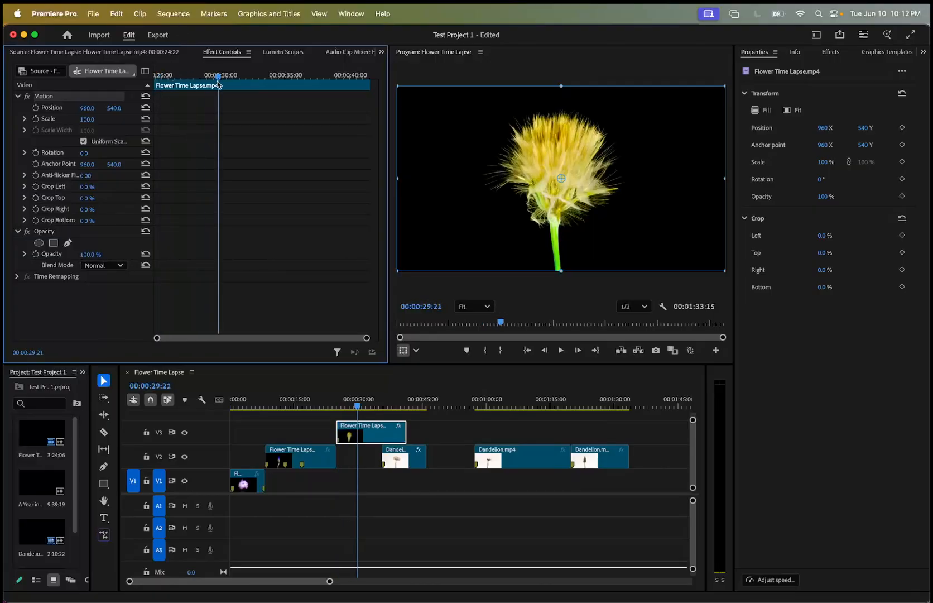
{"action": "left_click", "coordinate": [35, 119]}
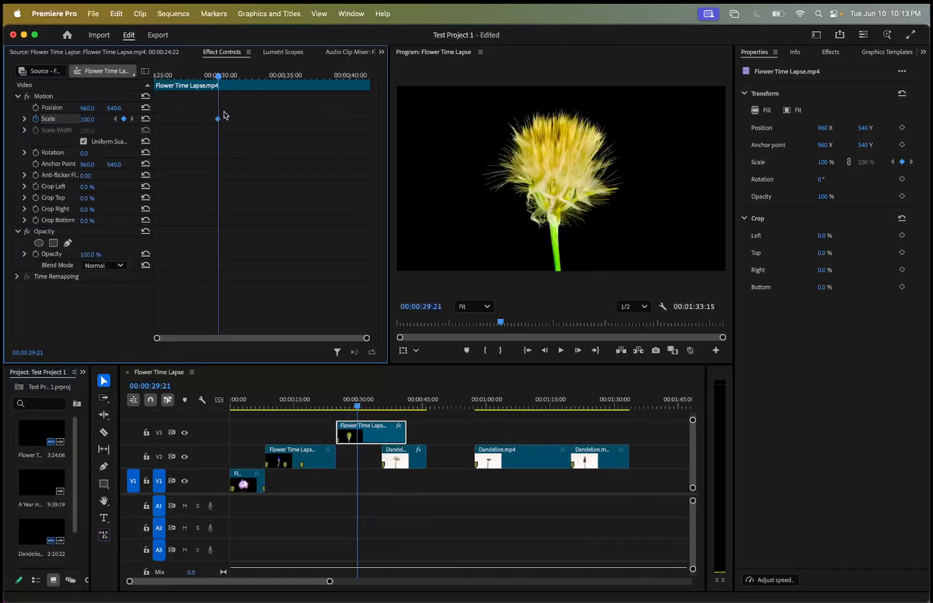
{"action": "left_click_drag", "start_coordinate": [217, 79], "coordinate": [384, 92]}
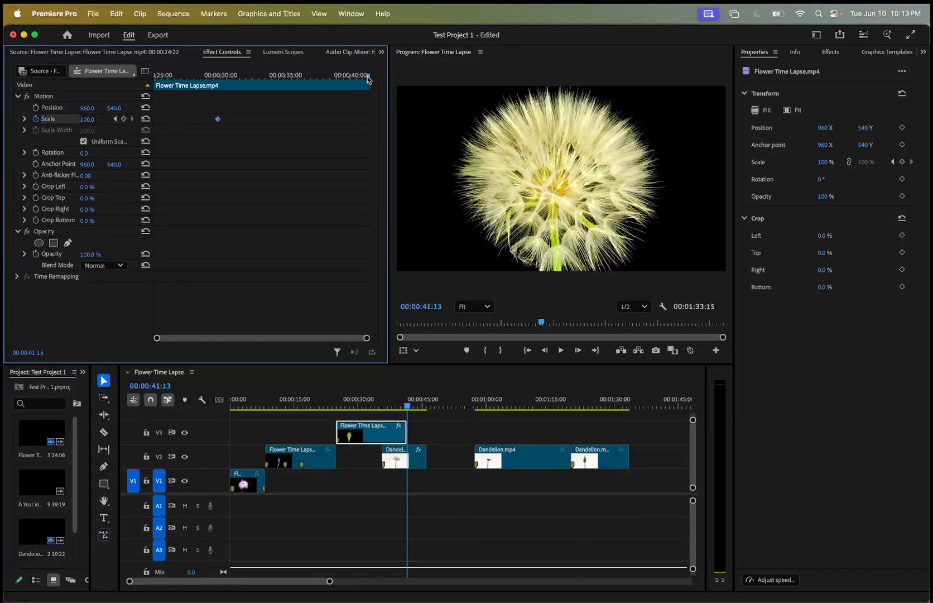
{"action": "left_click_drag", "start_coordinate": [88, 119], "coordinate": [131, 119]}
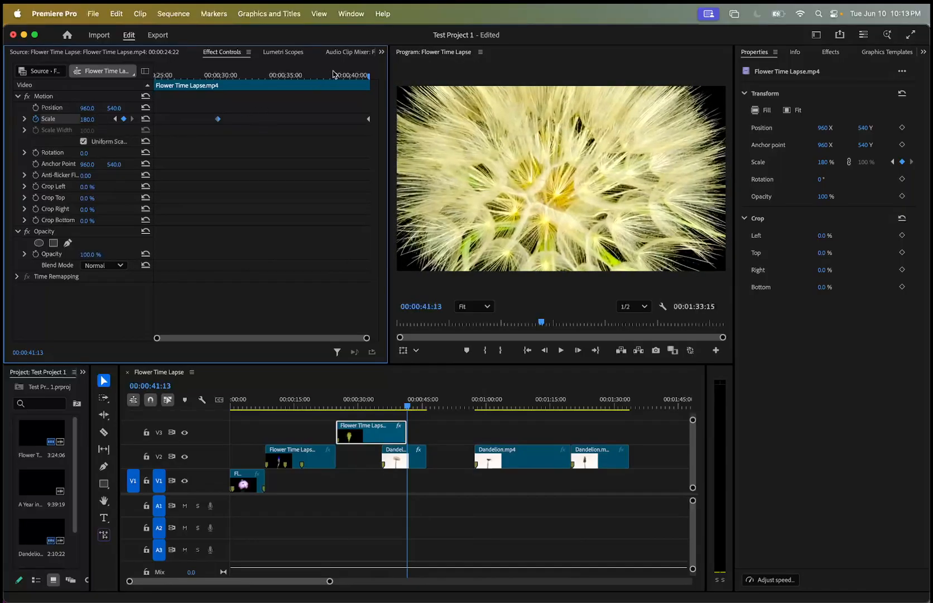
Preview the V3 flower clip's scale animation by playing and scrubbing between its two keyframes.
{"action": "left_click_drag", "start_coordinate": [367, 82], "coordinate": [200, 85]}
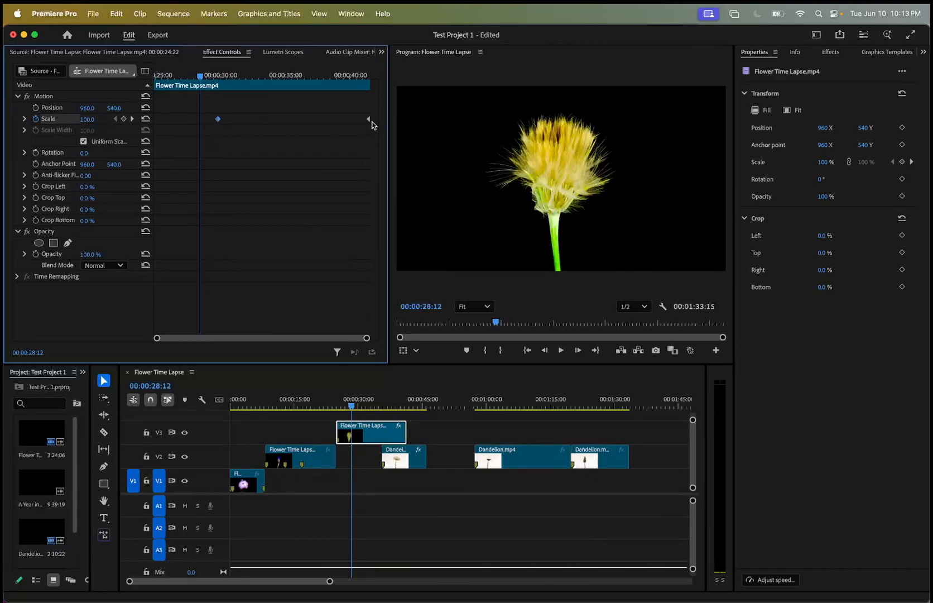
{"action": "left_click_drag", "start_coordinate": [200, 77], "coordinate": [215, 77]}
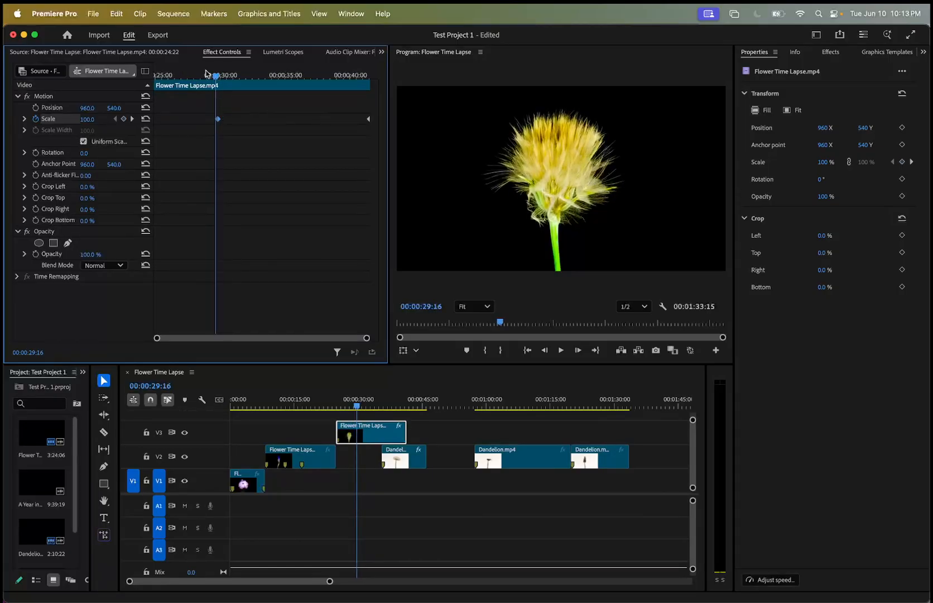
{"action": "left_click_drag", "start_coordinate": [217, 77], "coordinate": [226, 80]}
{"action": "left_click_drag", "start_coordinate": [235, 78], "coordinate": [214, 87]}
{"action": "key", "text": "space"}
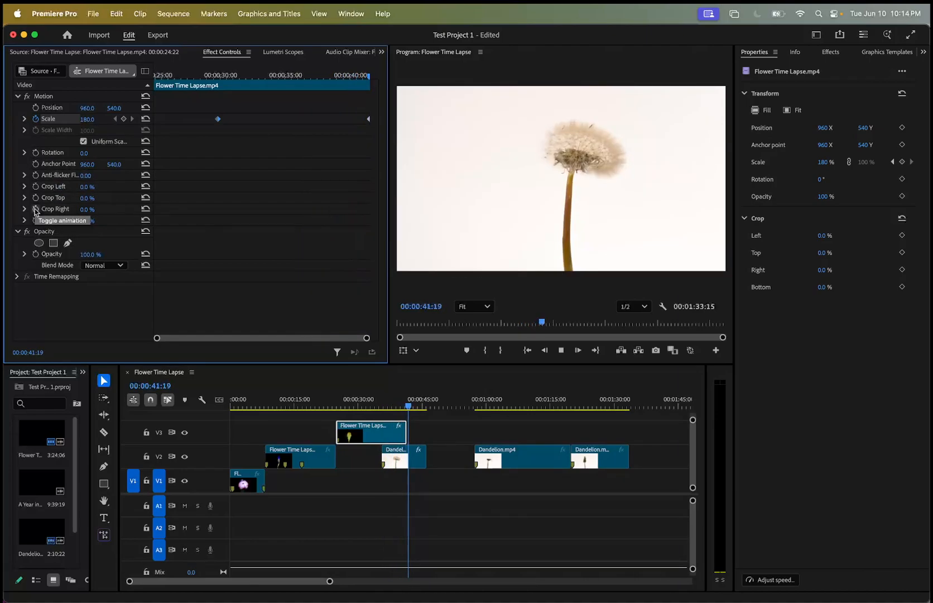
{"action": "key", "text": "space"}
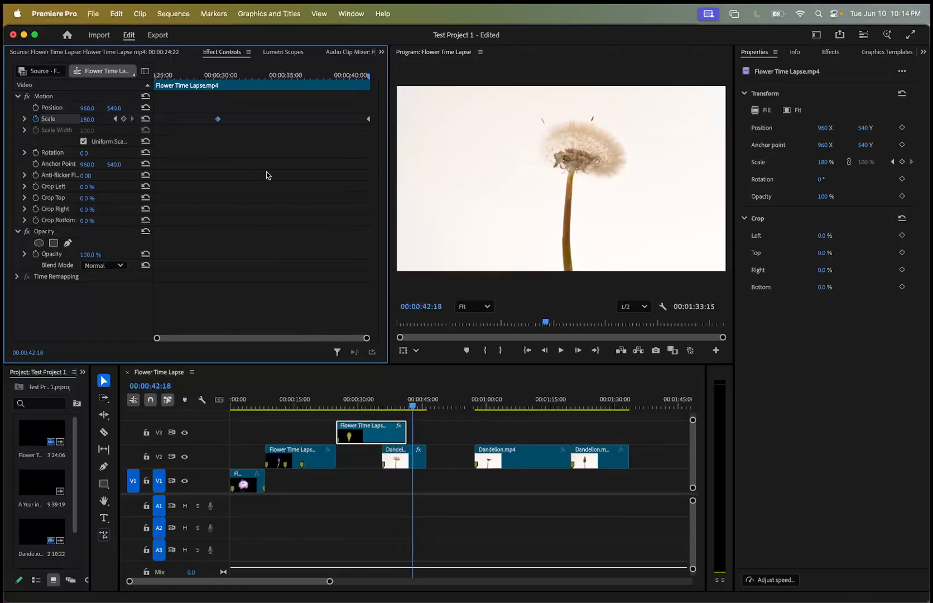
{"action": "left_click_drag", "start_coordinate": [368, 79], "coordinate": [302, 84]}
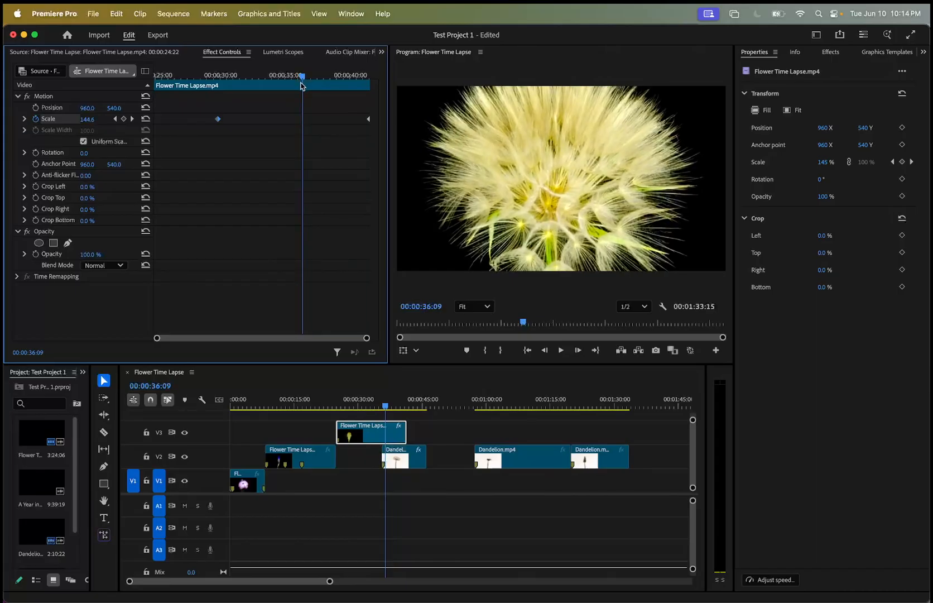
{"action": "left_click_drag", "start_coordinate": [302, 85], "coordinate": [306, 86]}
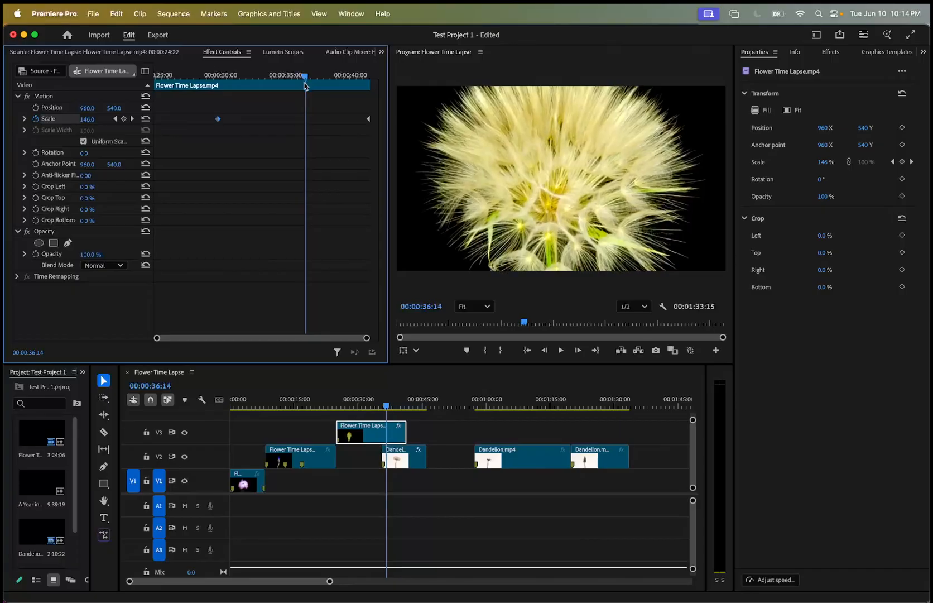
{"action": "left_click_drag", "start_coordinate": [304, 84], "coordinate": [205, 89]}
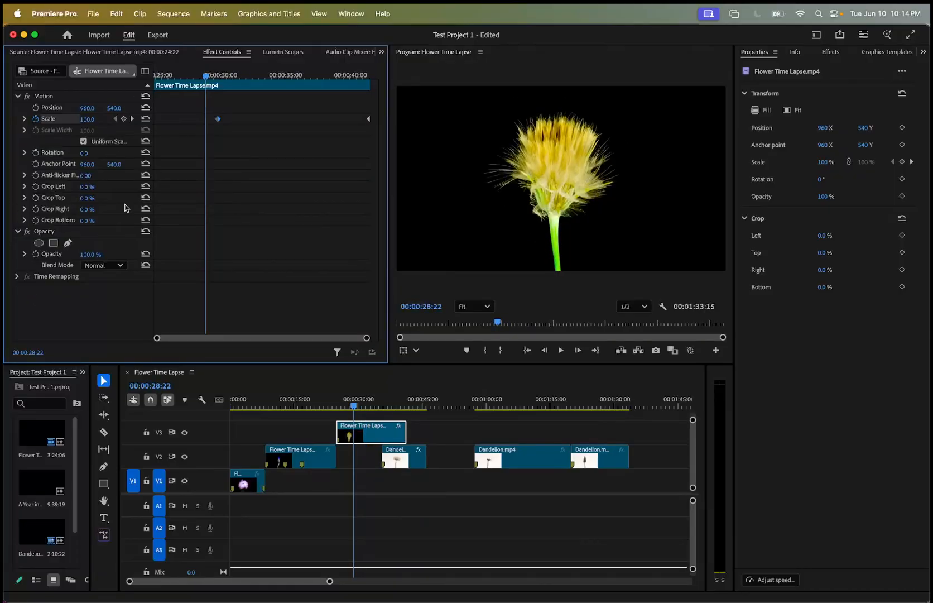
{"action": "left_click_drag", "start_coordinate": [206, 77], "coordinate": [317, 69]}
Animate the V3 flower clip's Opacity with keyframes of 100% at 00:00:29:20 and 40% at 00:00:41:13.
{"action": "left_click", "coordinate": [413, 459]}
{"action": "mouse_move", "coordinate": [414, 460]}
{"action": "left_mouse_down"}
{"action": "mouse_move", "coordinate": [399, 459]}
{"action": "mouse_move", "coordinate": [412, 459]}
{"action": "left_mouse_up"}
{"action": "left_click_drag", "start_coordinate": [391, 407], "coordinate": [359, 411]}
{"action": "left_click", "coordinate": [374, 436]}
{"action": "left_click_drag", "start_coordinate": [221, 77], "coordinate": [218, 78]}
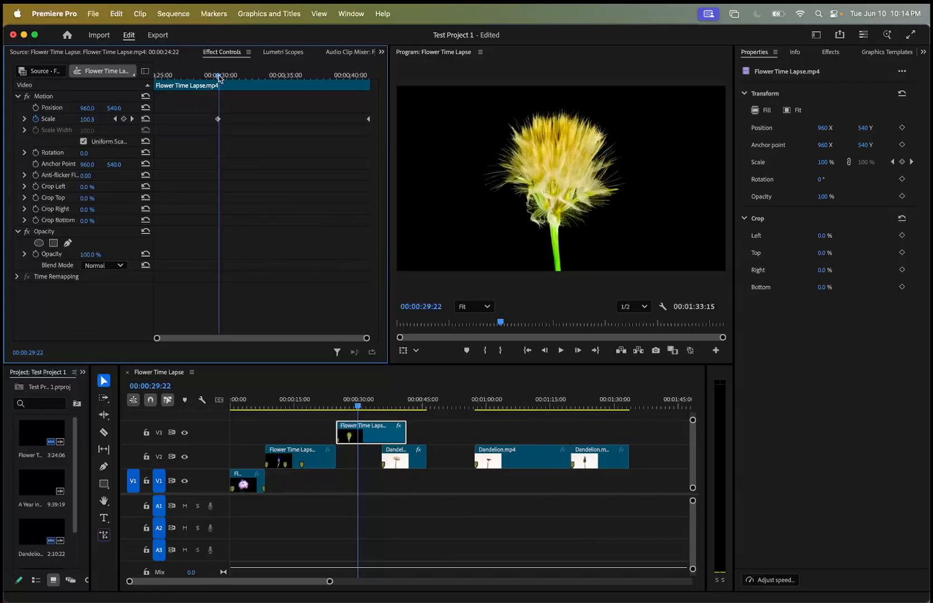
{"action": "left_click_drag", "start_coordinate": [219, 78], "coordinate": [219, 79]}
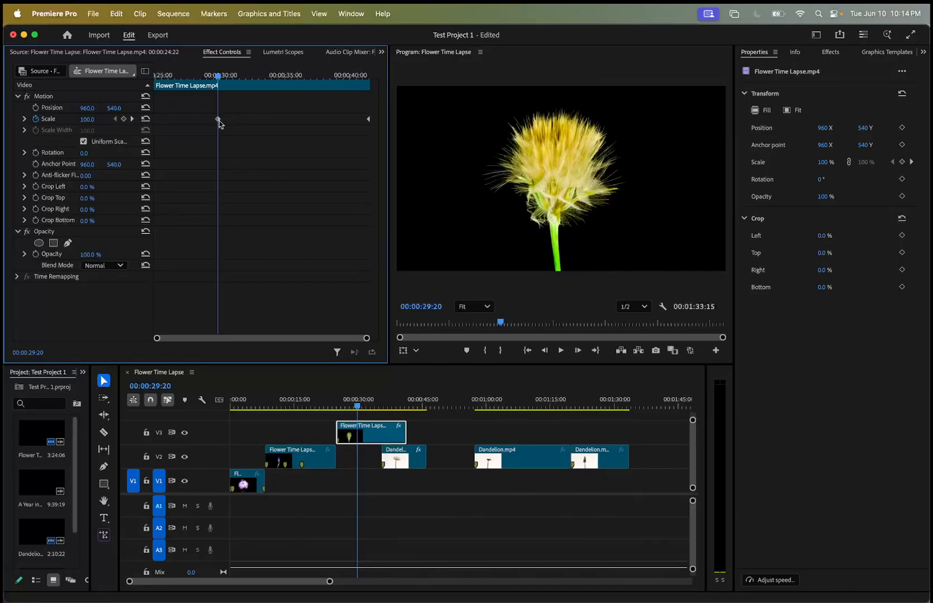
{"action": "left_click", "coordinate": [36, 254]}
{"action": "left_click_drag", "start_coordinate": [217, 80], "coordinate": [369, 78]}
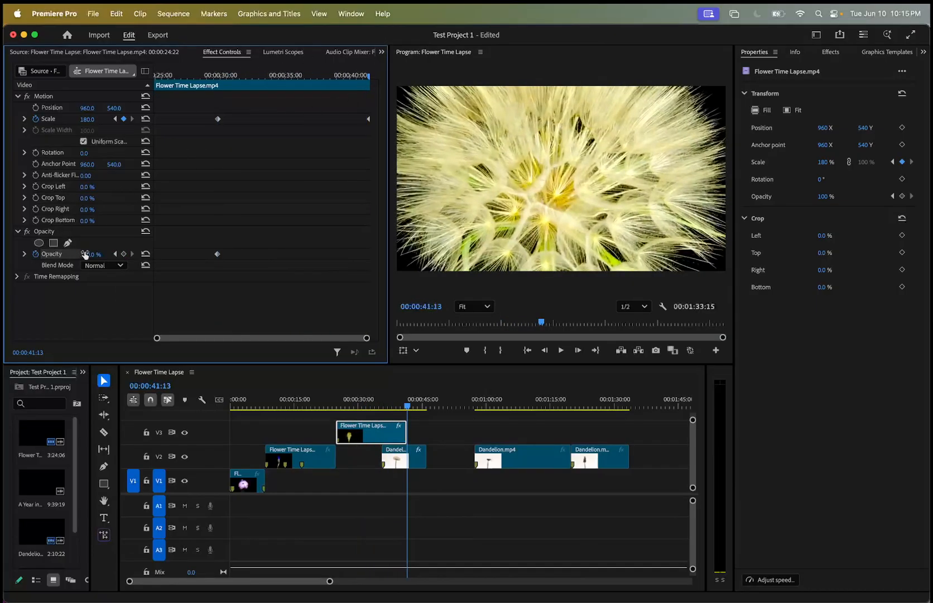
{"action": "left_click_drag", "start_coordinate": [91, 254], "coordinate": [59, 254]}
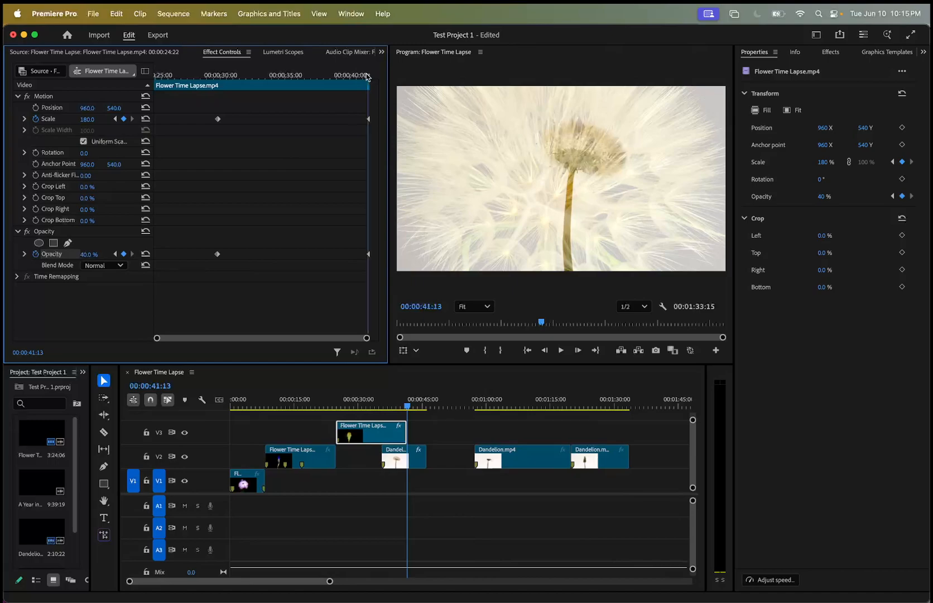
Play the V3 flower clip's combined scale and opacity animation through to the end of the clip.
{"action": "left_click", "coordinate": [190, 75]}
{"action": "key", "text": "space"}
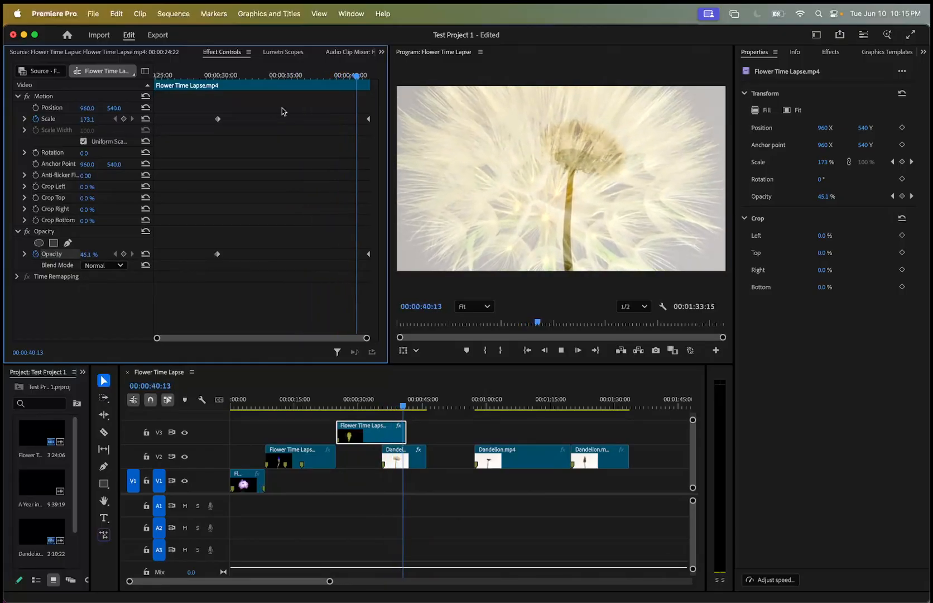
{"action": "key", "text": "space"}
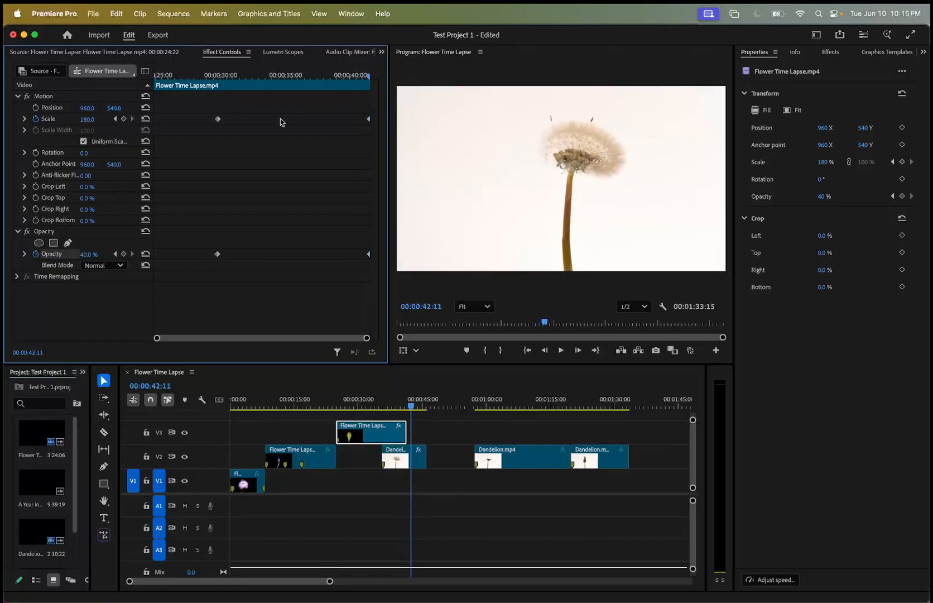
Delete both Opacity keyframes and the final Scale keyframe at 00:00:41:13 from the V3 flower clip.
{"action": "left_click_drag", "start_coordinate": [411, 406], "coordinate": [360, 411]}
{"action": "left_click_drag", "start_coordinate": [198, 241], "coordinate": [384, 293]}
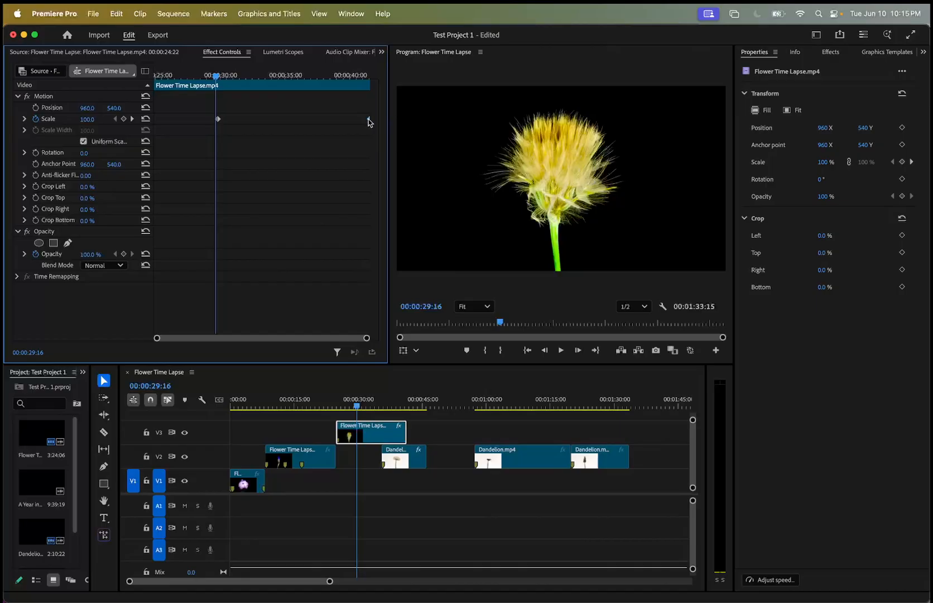
{"action": "left_click_drag", "start_coordinate": [215, 78], "coordinate": [218, 80]}
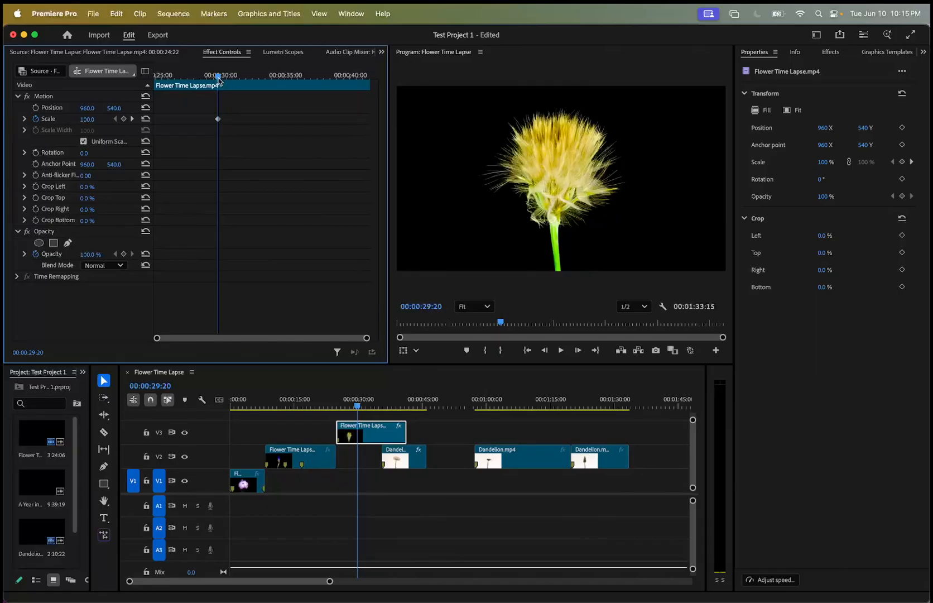
Add Scale keyframes of 186 at 00:00:32:19 and 100 at 00:00:41:13 to the V3 flower clip.
{"action": "left_click_drag", "start_coordinate": [218, 78], "coordinate": [257, 77]}
{"action": "left_click_drag", "start_coordinate": [87, 120], "coordinate": [136, 119]}
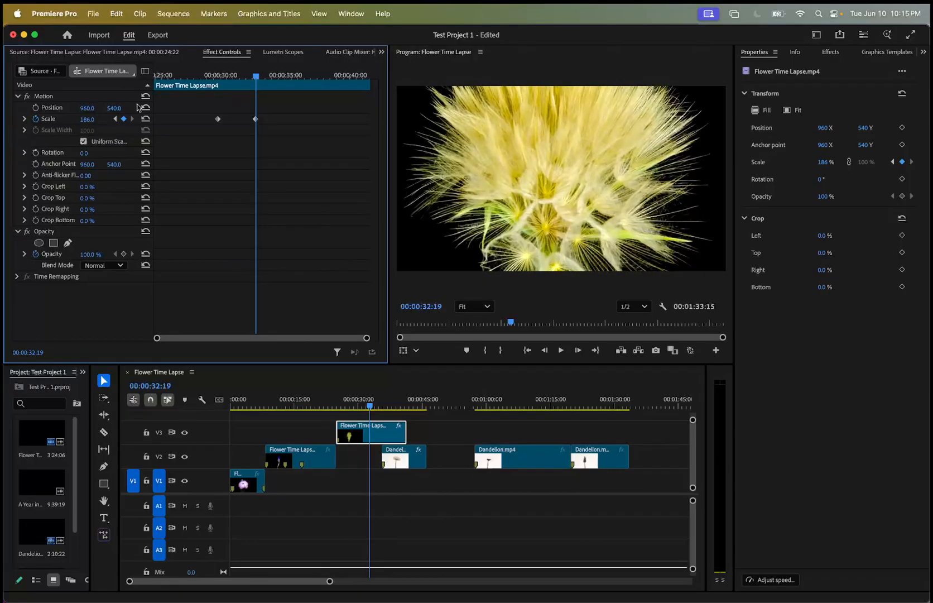
{"action": "left_click_drag", "start_coordinate": [260, 79], "coordinate": [372, 68]}
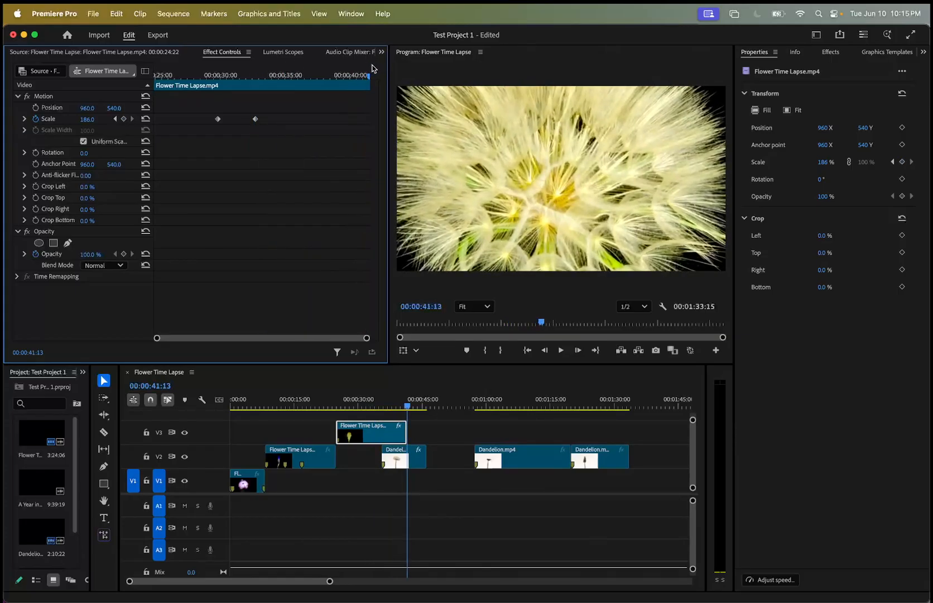
{"action": "left_click", "coordinate": [87, 119]}
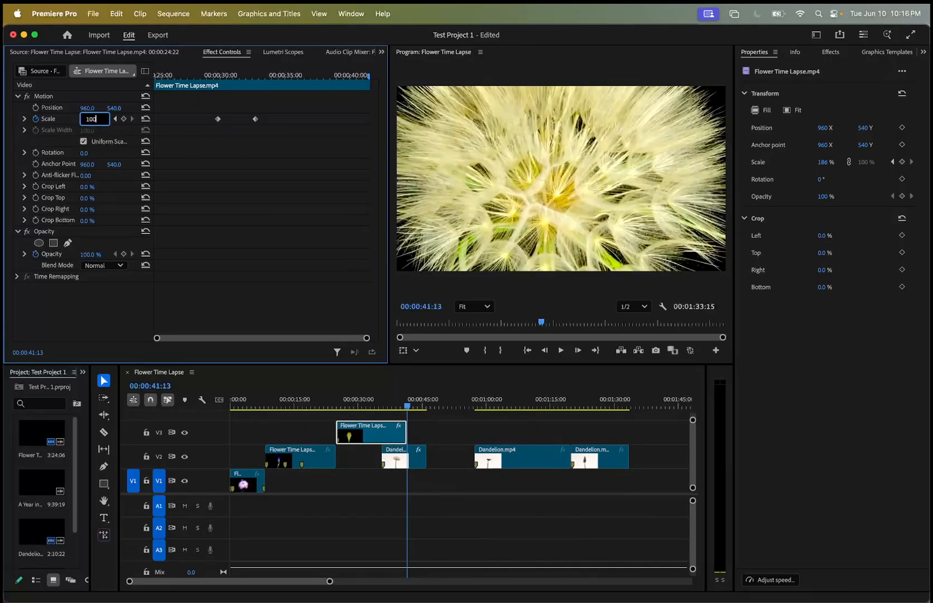
{"action": "key", "text": "Return"}
Preview the flower clip's zoom-in and zoom-out, then return to before the first Scale keyframe.
{"action": "left_click_drag", "start_coordinate": [371, 77], "coordinate": [204, 74]}
{"action": "key", "text": "space"}
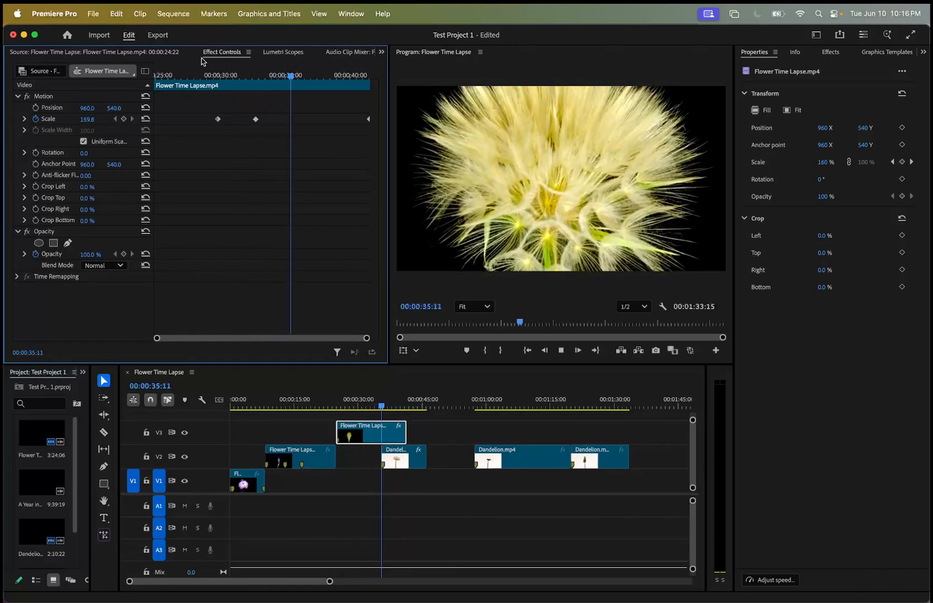
{"action": "key", "text": "space"}
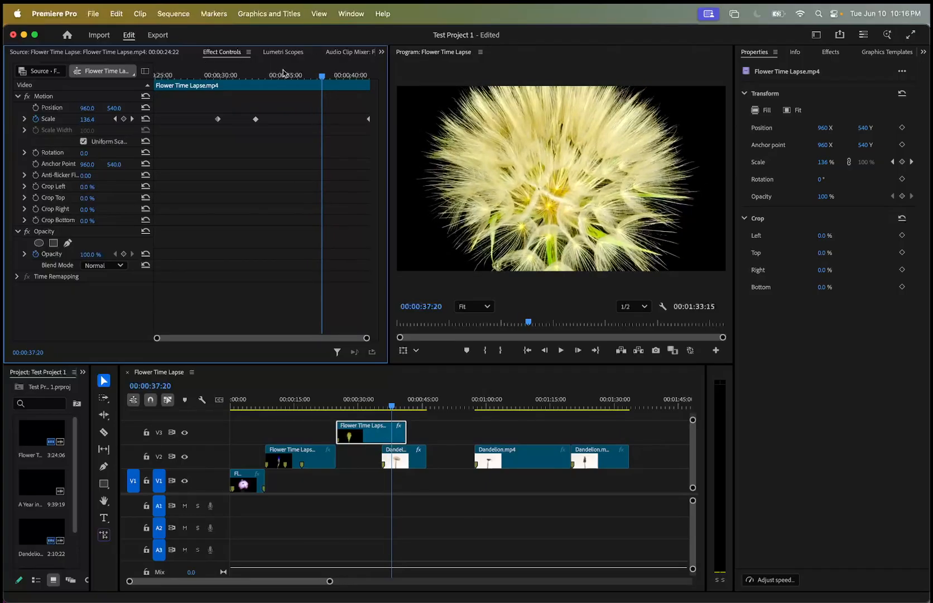
{"action": "left_click_drag", "start_coordinate": [321, 79], "coordinate": [198, 84]}
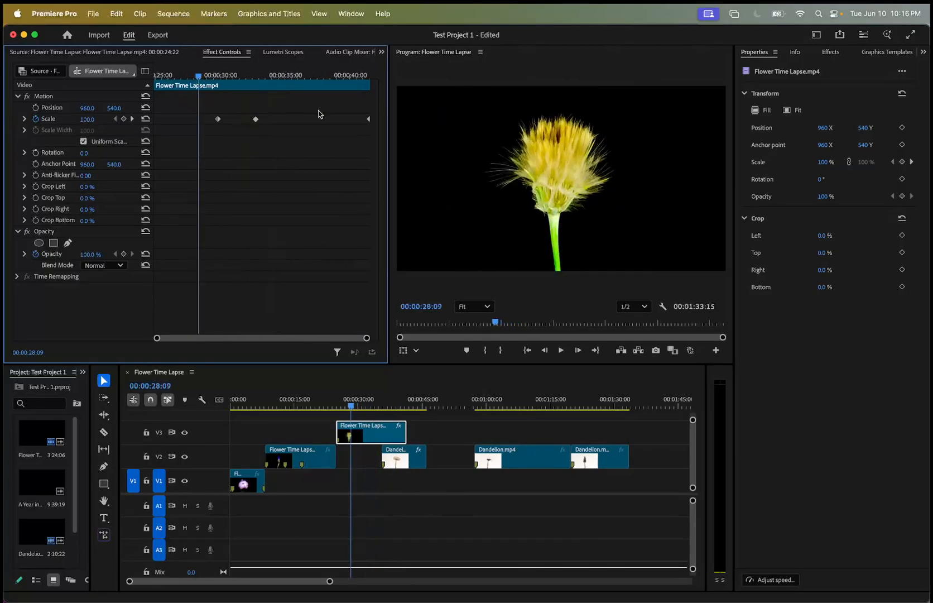
Move the flower clip's last Scale keyframe earlier to about 00:00:34 and play the faster zoom-out.
{"action": "left_click", "coordinate": [369, 119]}
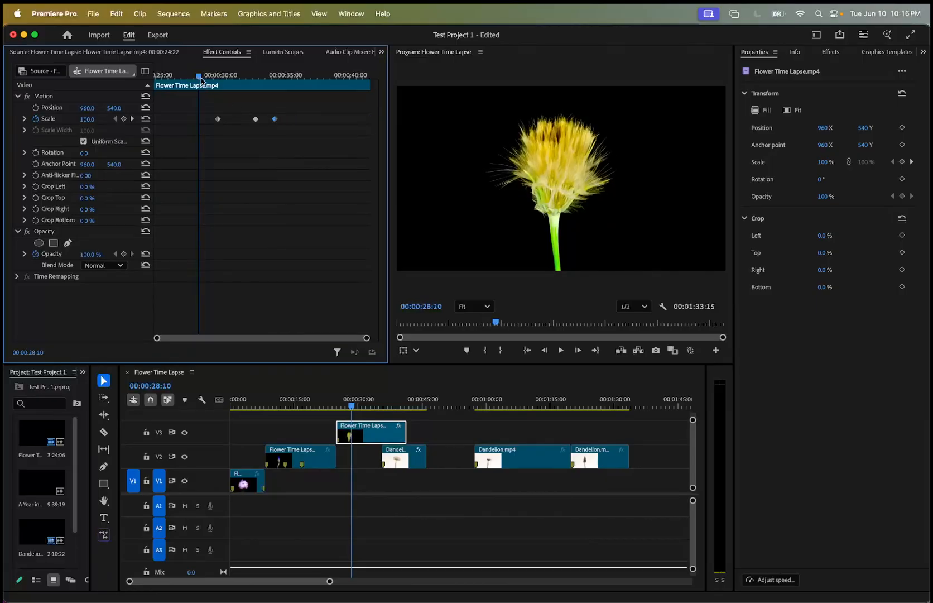
{"action": "key", "text": "space"}
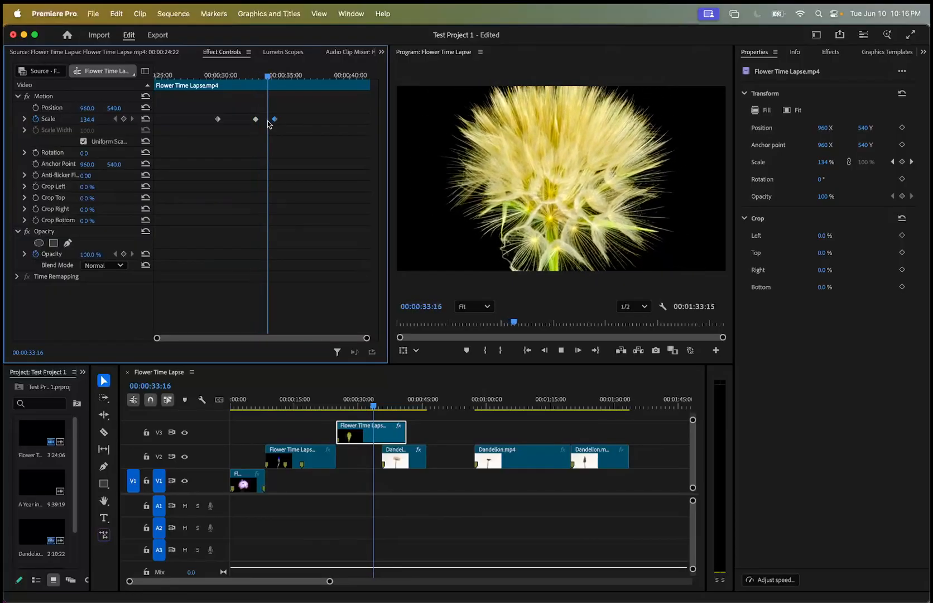
{"action": "key", "text": "space"}
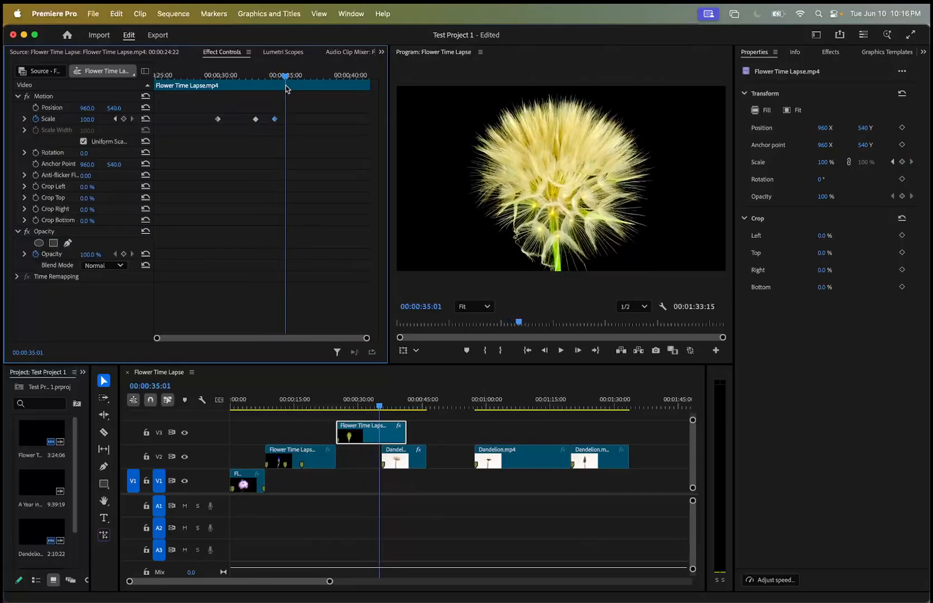
Delete all of the V3 flower clip's Scale keyframes and turn off its Scale animation.
{"action": "left_click_drag", "start_coordinate": [275, 119], "coordinate": [381, 127]}
{"action": "left_click_drag", "start_coordinate": [288, 79], "coordinate": [388, 135]}
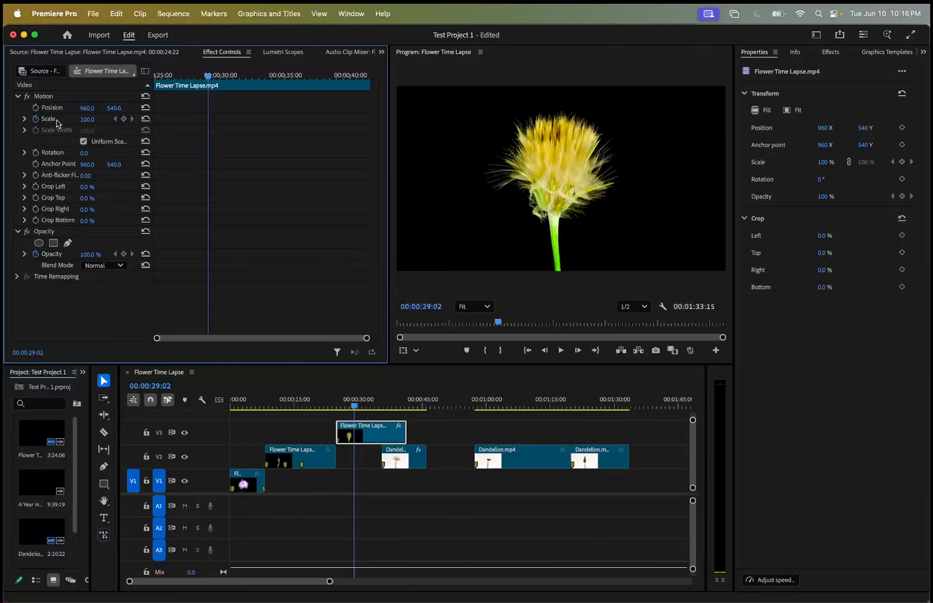
{"action": "left_click", "coordinate": [36, 119]}
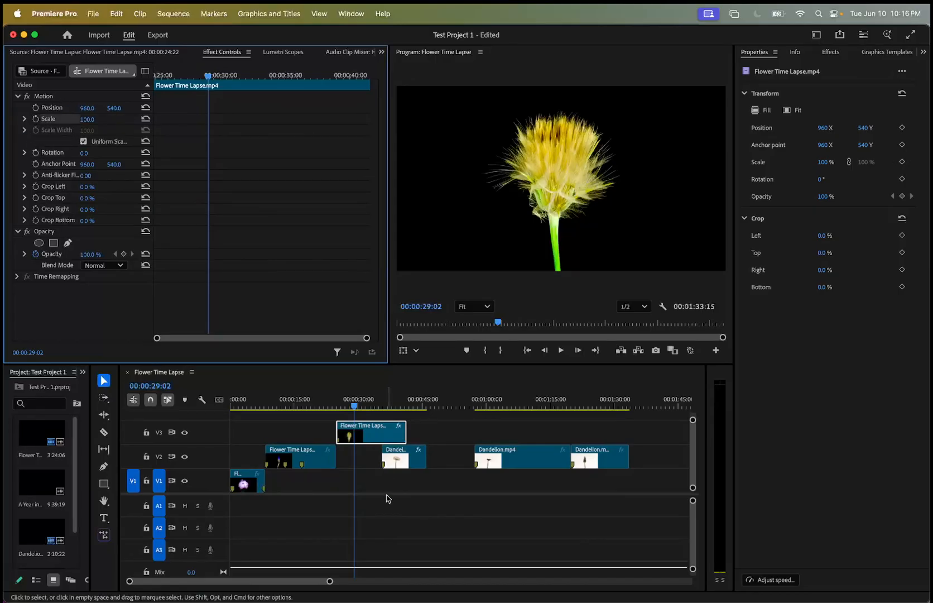
Set the V3 flower clip's Scale to a constant 172 and check it at different times in the clip.
{"action": "mouse_move", "coordinate": [355, 409]}
{"action": "left_mouse_down"}
{"action": "mouse_move", "coordinate": [371, 408]}
{"action": "mouse_move", "coordinate": [359, 410]}
{"action": "left_mouse_up"}
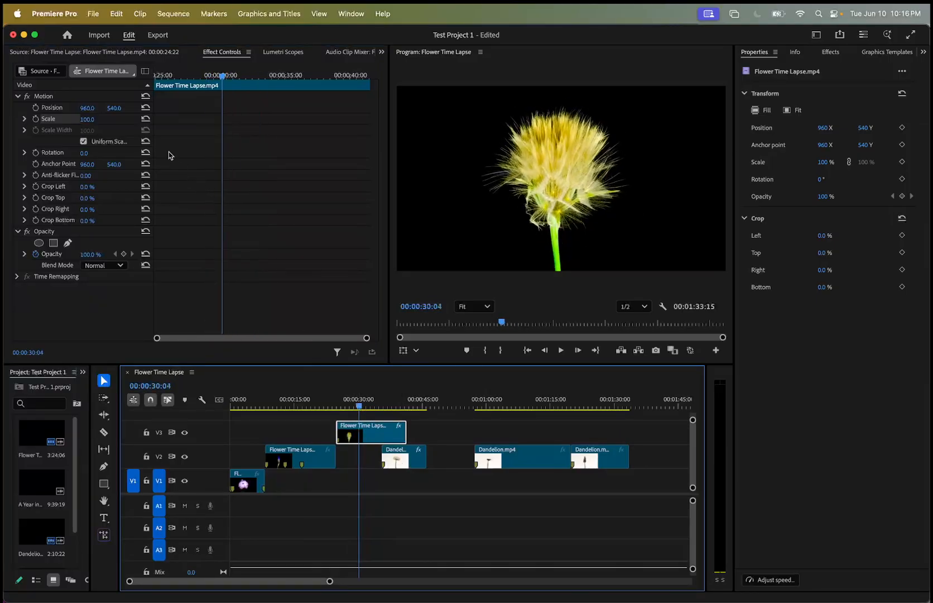
{"action": "mouse_move", "coordinate": [86, 119]}
{"action": "left_mouse_down"}
{"action": "mouse_move", "coordinate": [112, 119]}
{"action": "mouse_move", "coordinate": [92, 119]}
{"action": "left_mouse_up"}
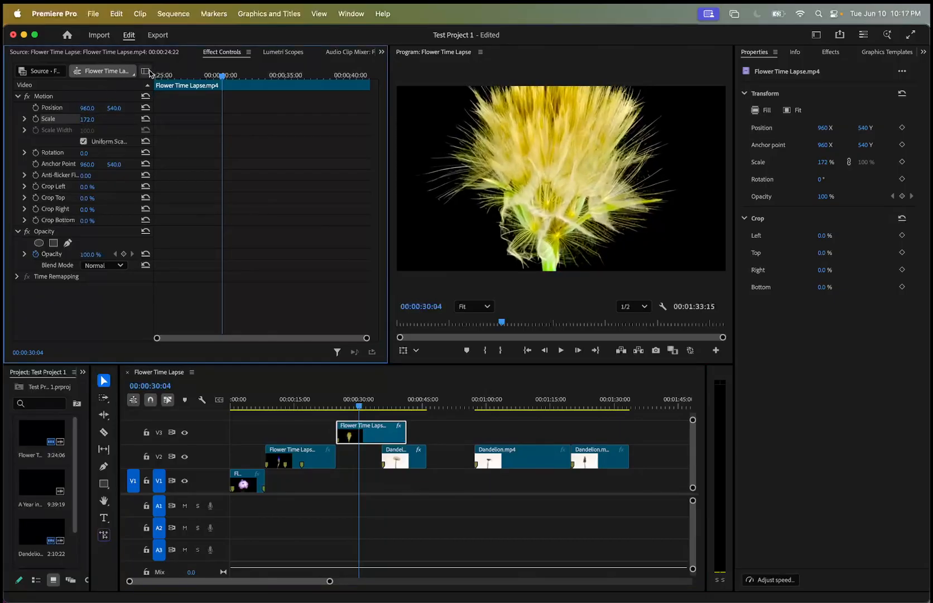
{"action": "left_click_drag", "start_coordinate": [224, 76], "coordinate": [253, 79]}
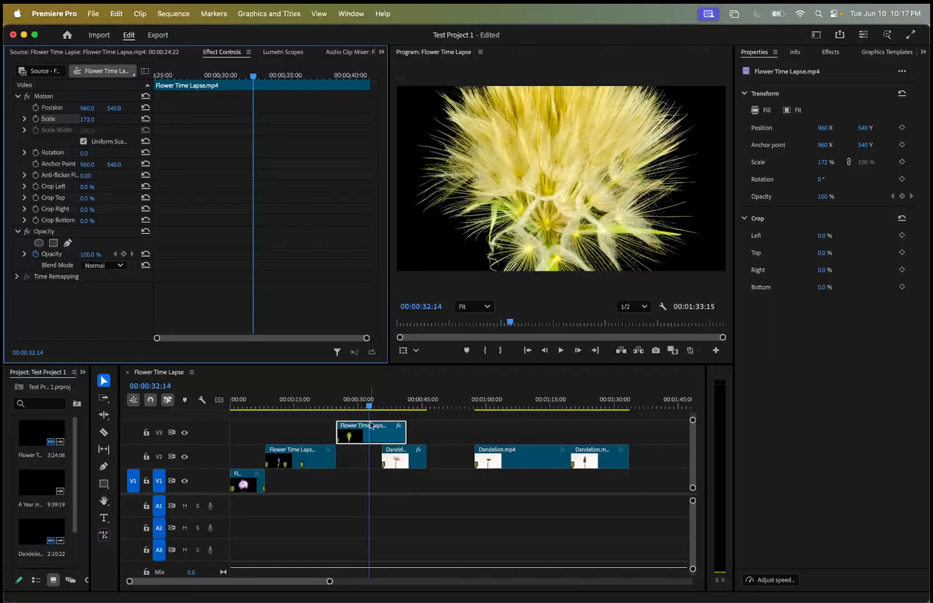
Move the V2 Dandelion clip under the flower clip to start at 00:00:32:14 and set its Scale to 0.
{"action": "left_click_drag", "start_coordinate": [409, 463], "coordinate": [389, 462]}
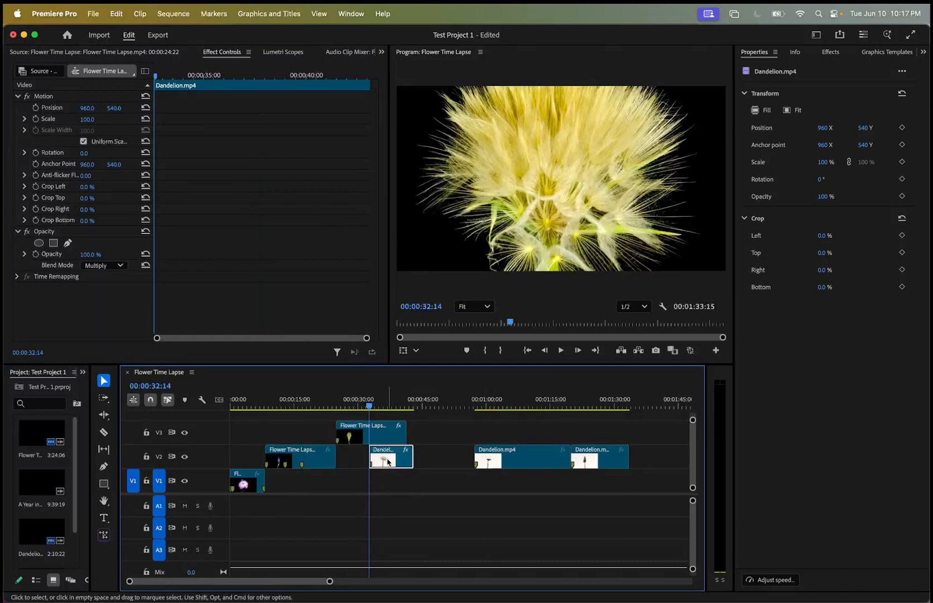
{"action": "double_click", "coordinate": [389, 463]}
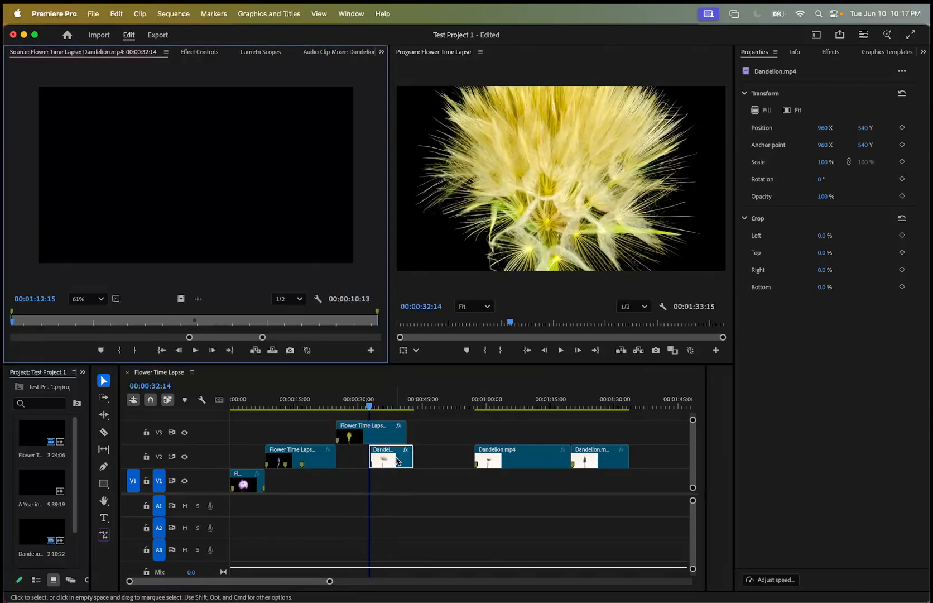
{"action": "left_click", "coordinate": [201, 52]}
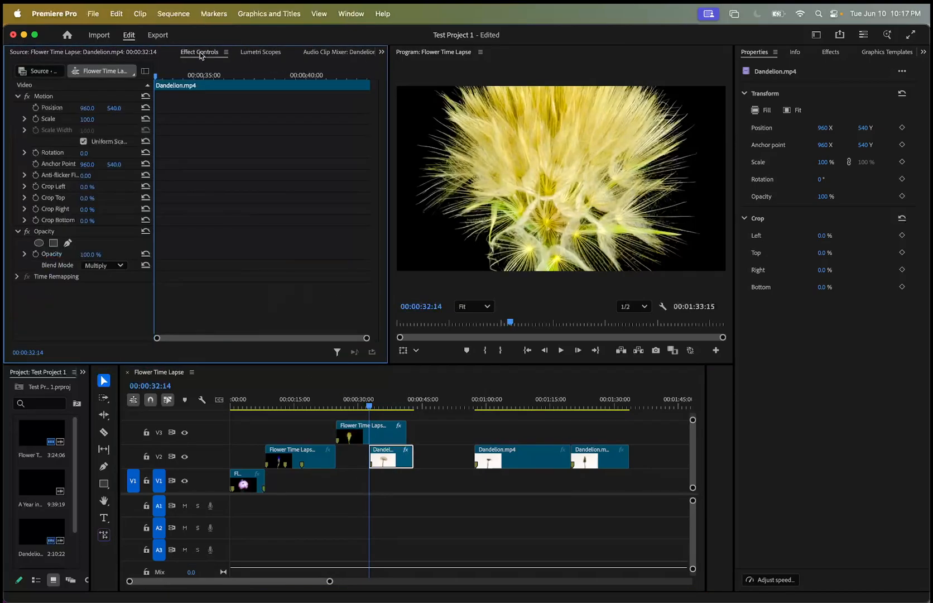
{"action": "left_click_drag", "start_coordinate": [87, 120], "coordinate": [72, 119]}
Rearrange the overlapping clips so Dandelion sits on V3 above the flower clip on V2, with both ending together.
{"action": "mouse_move", "coordinate": [404, 457]}
{"action": "left_mouse_down"}
{"action": "mouse_move", "coordinate": [429, 438]}
{"action": "mouse_move", "coordinate": [391, 453]}
{"action": "left_mouse_up"}
{"action": "left_click_drag", "start_coordinate": [445, 433], "coordinate": [372, 406]}
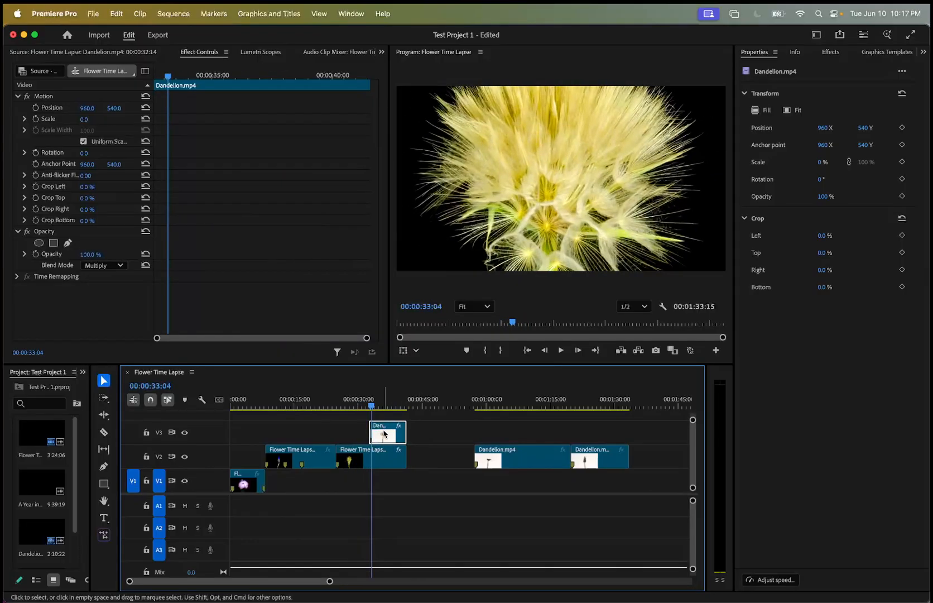
Set the V3 Dandelion clip's Scale to 60 and its Blend Mode to Normal.
{"action": "double_click", "coordinate": [384, 432]}
{"action": "left_click", "coordinate": [199, 52]}
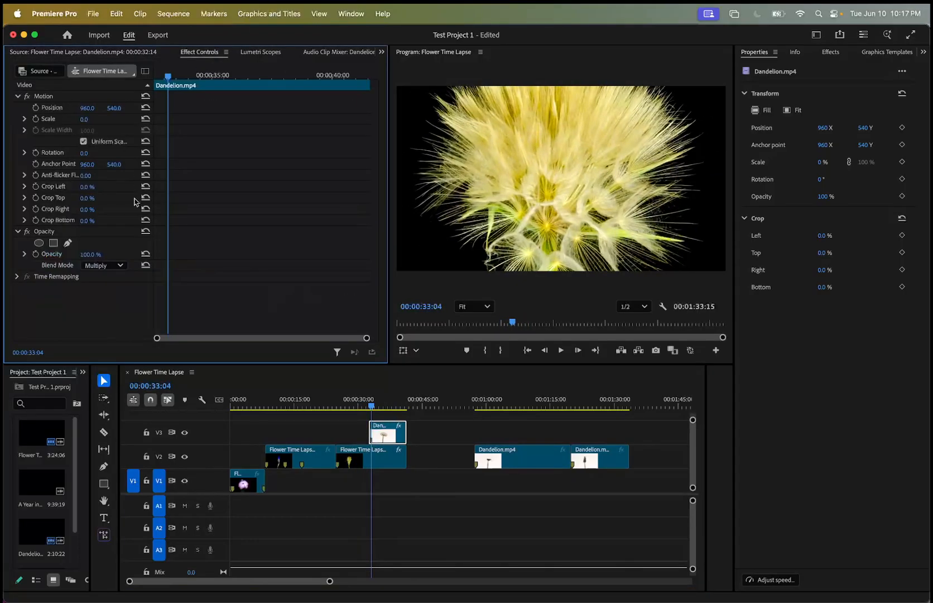
{"action": "left_click_drag", "start_coordinate": [83, 120], "coordinate": [96, 120]}
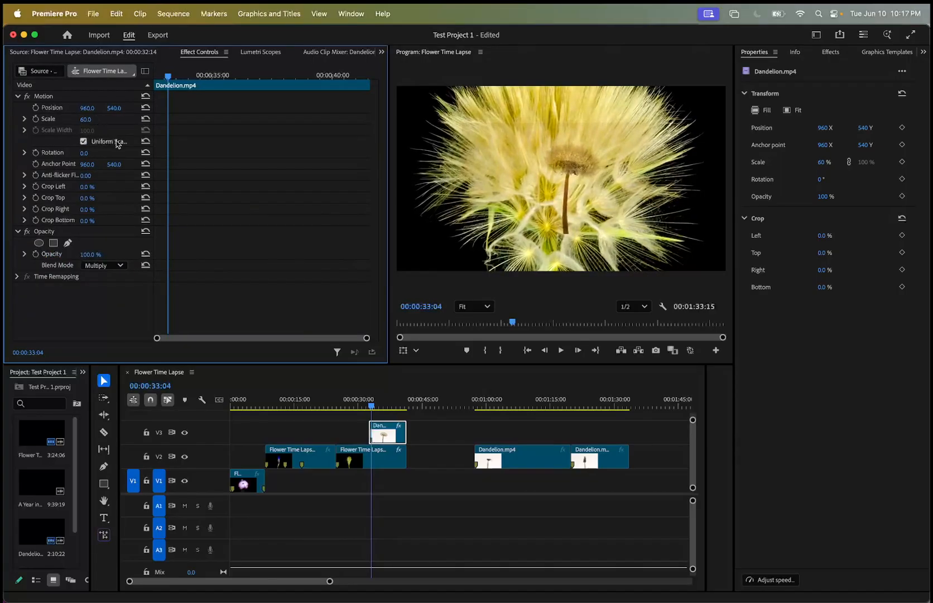
{"action": "left_click", "coordinate": [119, 265]}
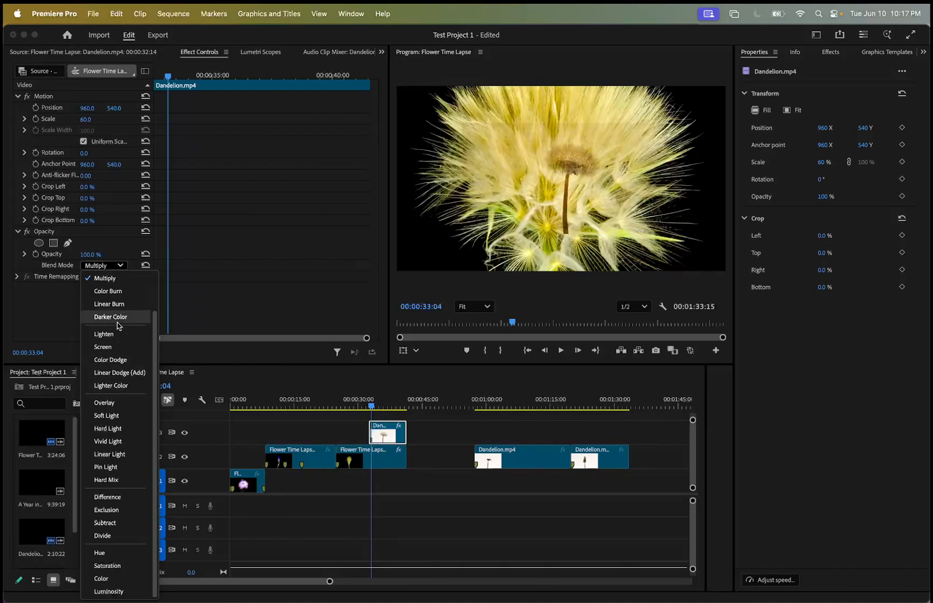
{"action": "scroll", "coordinate": [123, 333], "scroll_direction": "up", "scroll_amount": 3}
{"action": "left_click", "coordinate": [110, 278]}
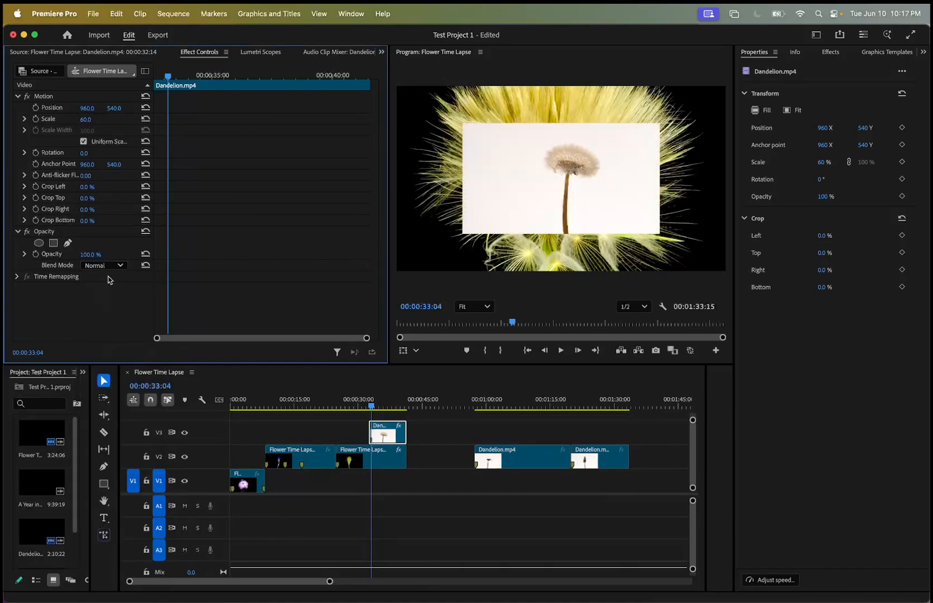
Try a Crop Left of 26% on the V3 Dandelion clip at 00:00:37:11, then restore it to 0%.
{"action": "mouse_move", "coordinate": [371, 407]}
{"action": "left_mouse_down"}
{"action": "mouse_move", "coordinate": [356, 407]}
{"action": "mouse_move", "coordinate": [398, 407]}
{"action": "mouse_move", "coordinate": [375, 406]}
{"action": "mouse_move", "coordinate": [385, 406]}
{"action": "left_mouse_up"}
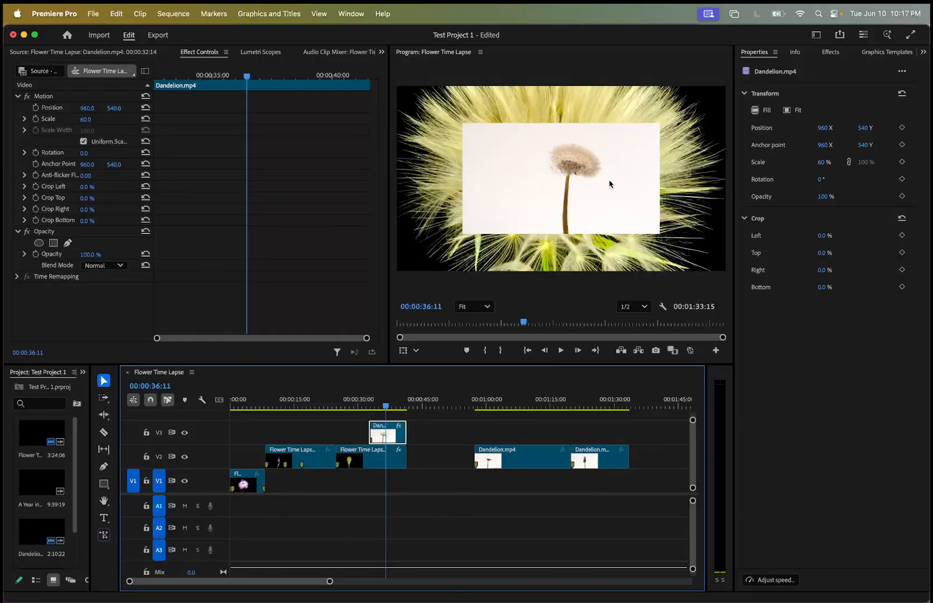
{"action": "mouse_move", "coordinate": [385, 412]}
{"action": "left_mouse_down"}
{"action": "mouse_move", "coordinate": [359, 412]}
{"action": "mouse_move", "coordinate": [407, 412]}
{"action": "mouse_move", "coordinate": [365, 413]}
{"action": "mouse_move", "coordinate": [390, 415]}
{"action": "left_mouse_up"}
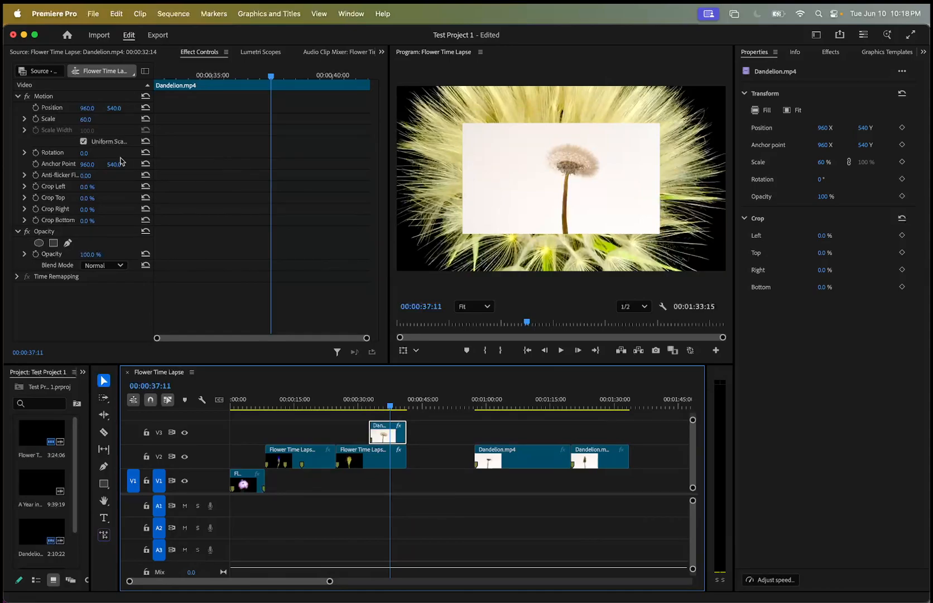
{"action": "left_click_drag", "start_coordinate": [84, 190], "coordinate": [99, 190]}
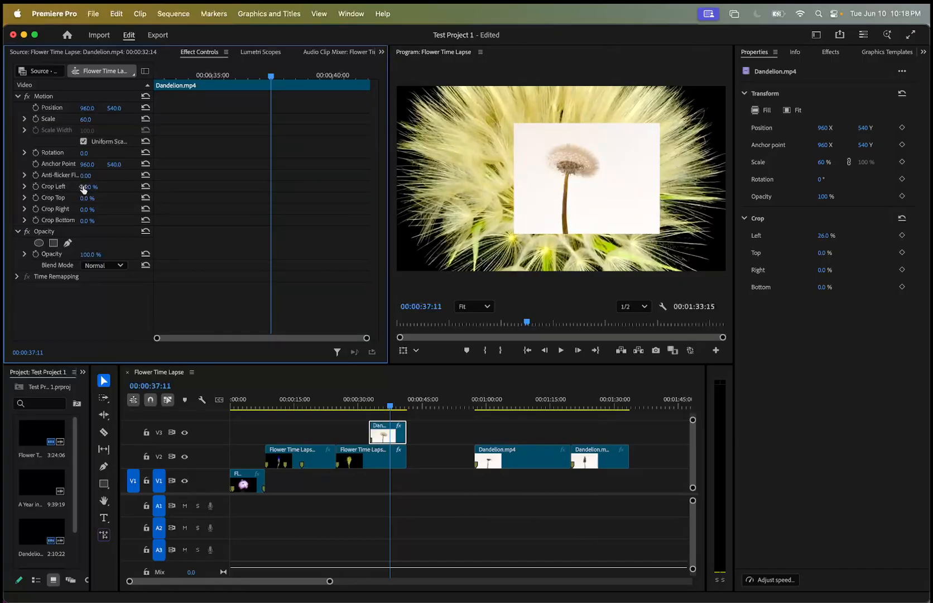
{"action": "left_click_drag", "start_coordinate": [81, 184], "coordinate": [61, 184]}
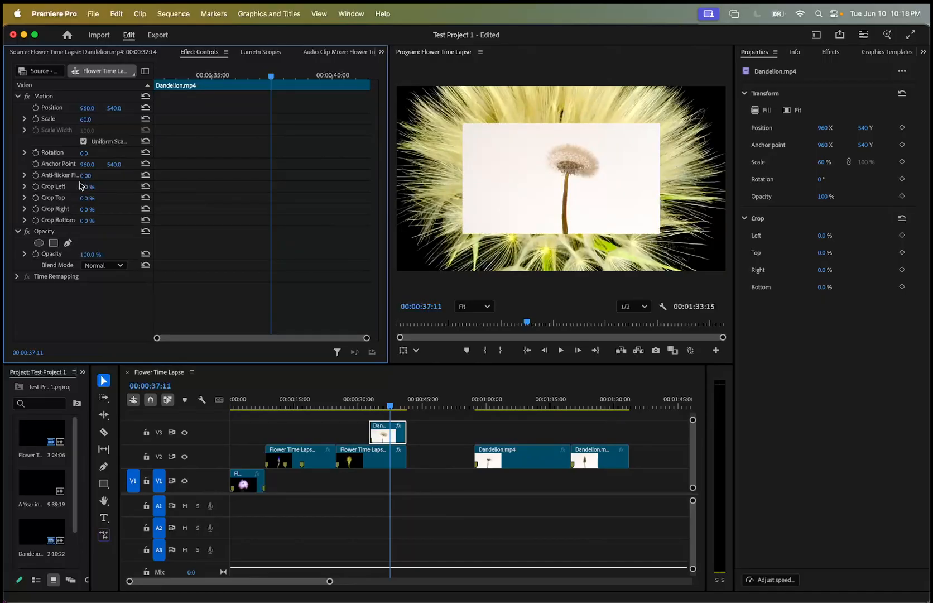
Start keyframing Crop Left, Top, Right and Bottom at 0% on the V3 Dandelion clip at 00:00:33:17.
{"action": "left_click_drag", "start_coordinate": [388, 412], "coordinate": [373, 407]}
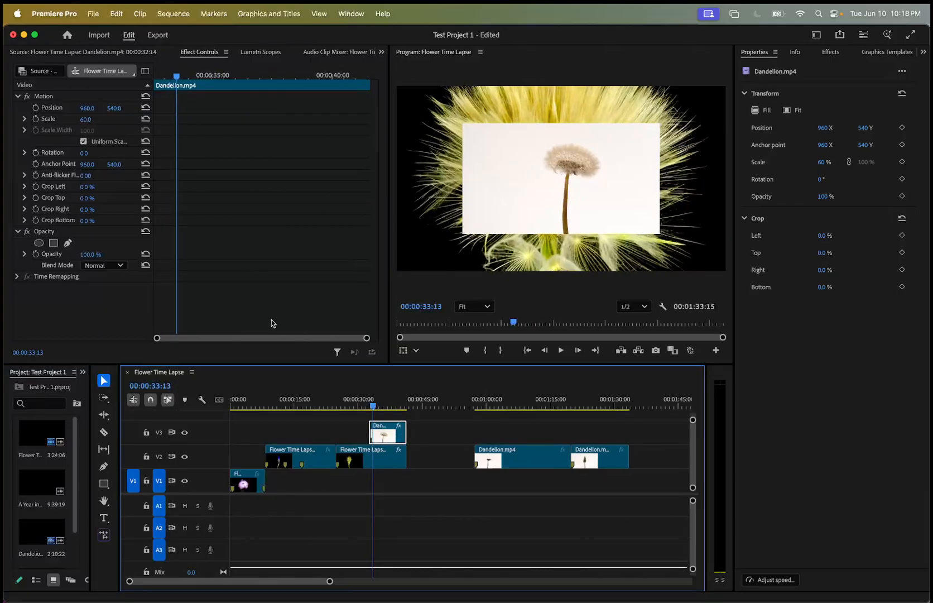
{"action": "left_click_drag", "start_coordinate": [373, 407], "coordinate": [383, 408]}
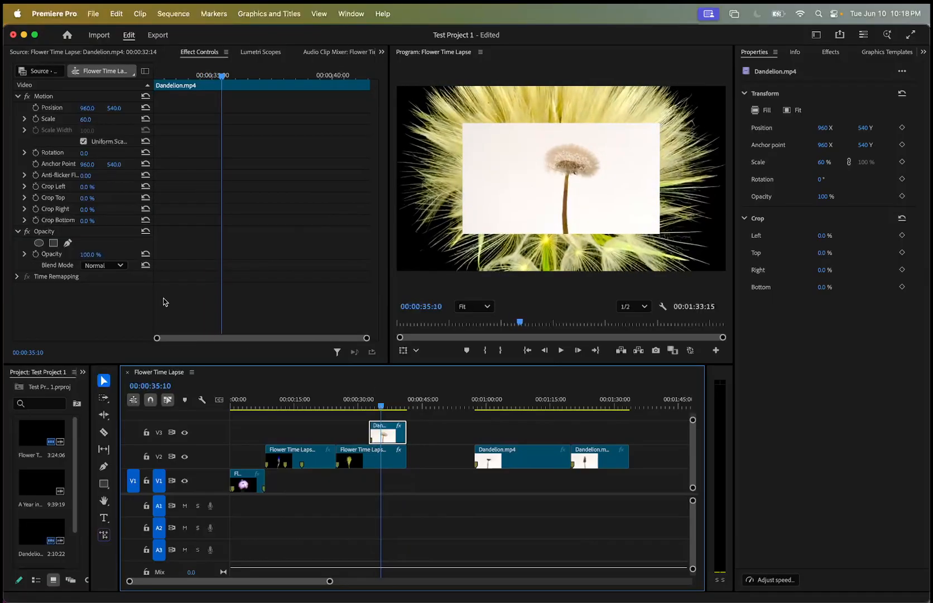
{"action": "left_click_drag", "start_coordinate": [221, 77], "coordinate": [181, 80]}
{"action": "left_click", "coordinate": [36, 186]}
{"action": "left_click", "coordinate": [35, 197]}
{"action": "left_click", "coordinate": [35, 208]}
{"action": "left_click", "coordinate": [36, 220]}
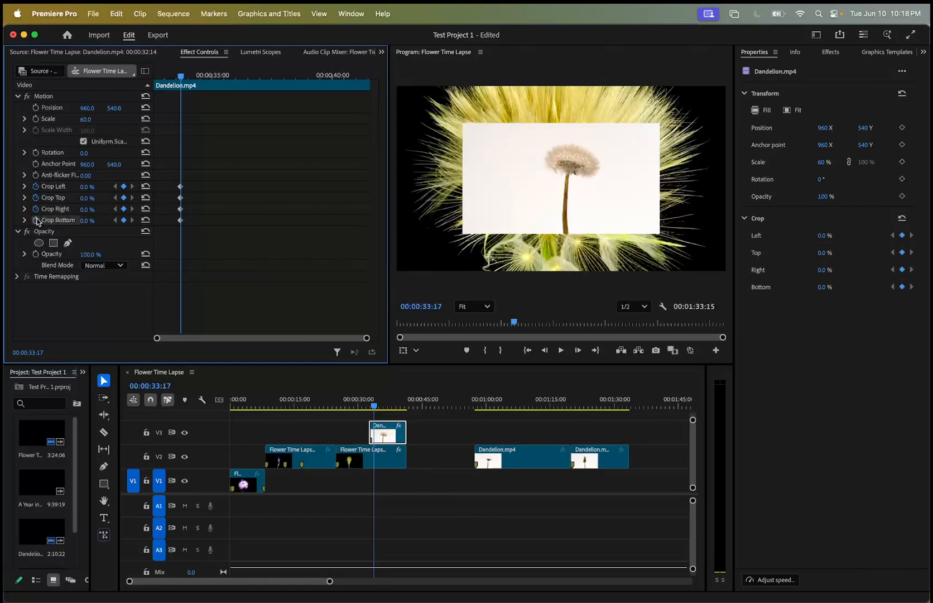
Set all four crop values of the V3 Dandelion clip to 20% at 00:00:35:03 and play back the crop animation.
{"action": "left_click_drag", "start_coordinate": [182, 79], "coordinate": [217, 77]}
{"action": "left_click_drag", "start_coordinate": [86, 187], "coordinate": [107, 211]}
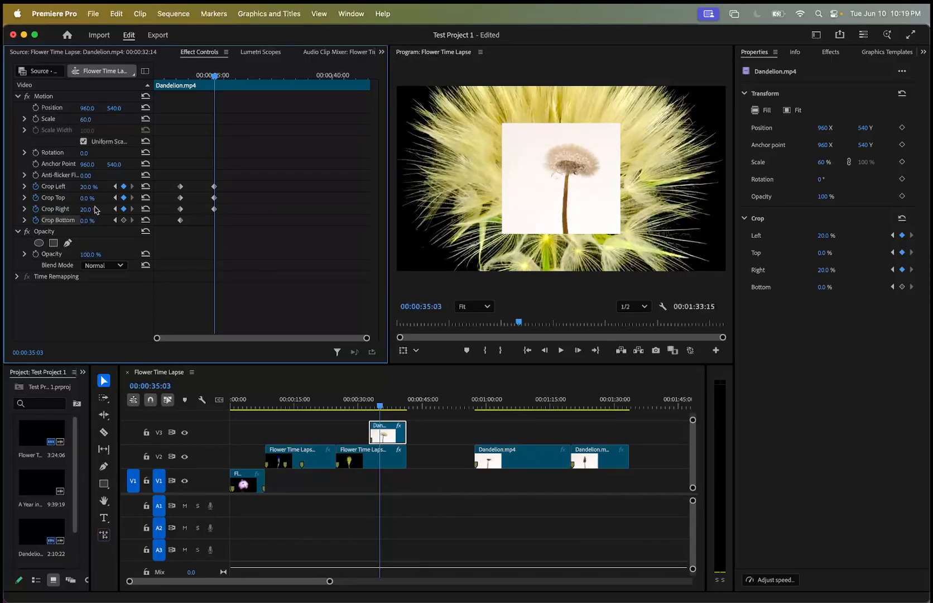
{"action": "left_click_drag", "start_coordinate": [93, 211], "coordinate": [90, 211]}
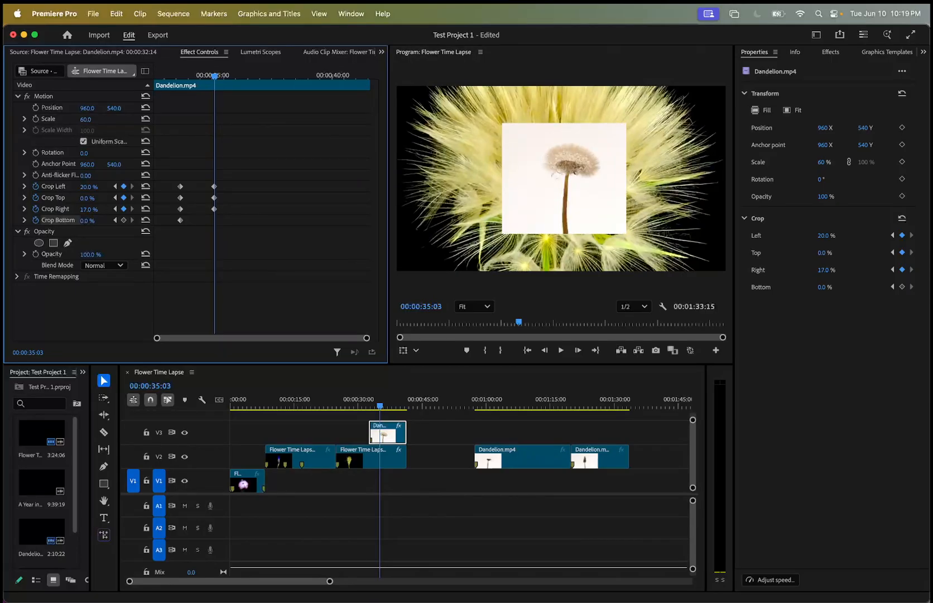
{"action": "mouse_move", "coordinate": [91, 211]}
{"action": "left_mouse_down"}
{"action": "mouse_move", "coordinate": [107, 219]}
{"action": "mouse_move", "coordinate": [92, 220]}
{"action": "left_mouse_up"}
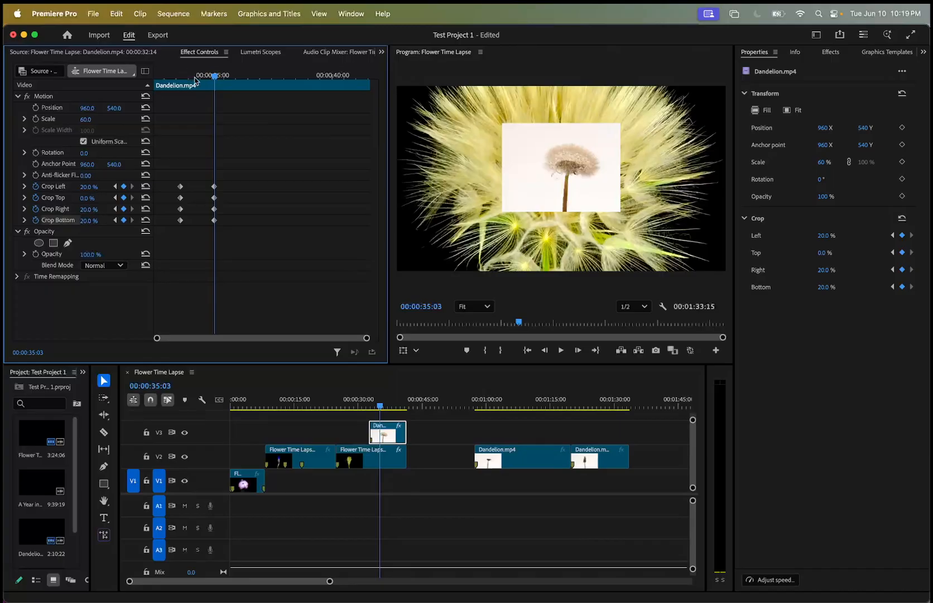
{"action": "mouse_move", "coordinate": [213, 81]}
{"action": "left_mouse_down"}
{"action": "mouse_move", "coordinate": [167, 81]}
{"action": "mouse_move", "coordinate": [229, 89]}
{"action": "mouse_move", "coordinate": [167, 85]}
{"action": "mouse_move", "coordinate": [222, 91]}
{"action": "mouse_move", "coordinate": [194, 93]}
{"action": "mouse_move", "coordinate": [216, 78]}
{"action": "left_mouse_up"}
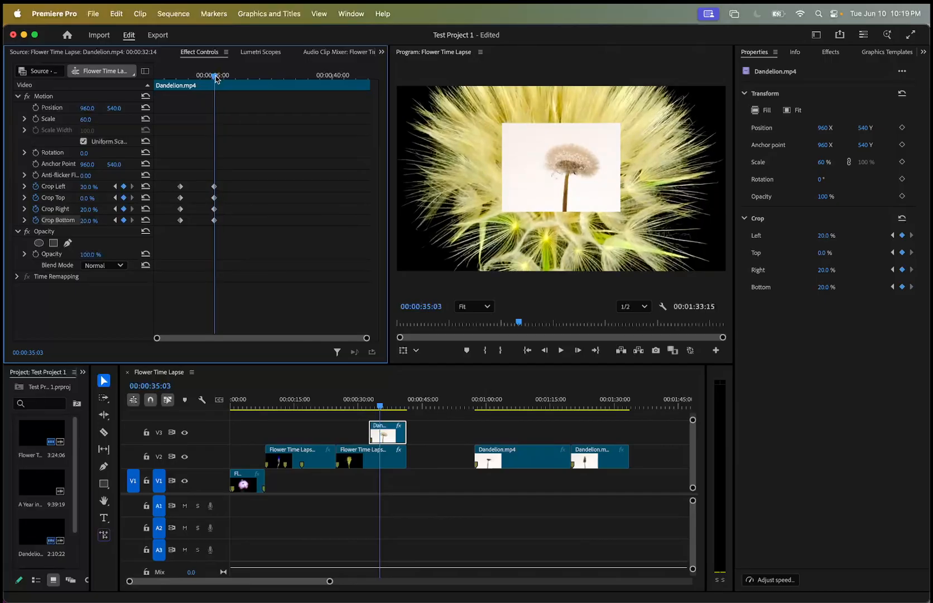
{"action": "left_click", "coordinate": [89, 197]}
{"action": "key", "text": "Return"}
{"action": "left_click_drag", "start_coordinate": [214, 77], "coordinate": [135, 112]}
{"action": "key", "text": "space"}
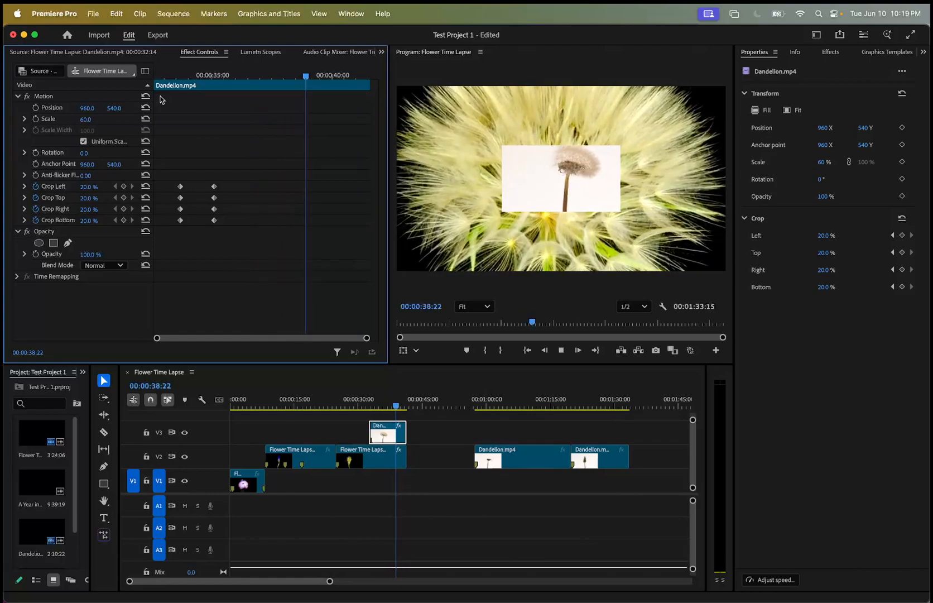
{"action": "key", "text": "space"}
Swap the order of the two V2 flower clips with Dandelion kept above its flower clip, and close the gap before the V2 Dandelion clips.
{"action": "left_click_drag", "start_coordinate": [519, 459], "coordinate": [547, 466]}
{"action": "left_click", "coordinate": [299, 456]}
{"action": "left_click_drag", "start_coordinate": [289, 458], "coordinate": [430, 458]}
{"action": "left_click_drag", "start_coordinate": [311, 417], "coordinate": [383, 461]}
{"action": "left_click", "coordinate": [421, 488]}
{"action": "left_click", "coordinate": [532, 459]}
{"action": "left_click", "coordinate": [473, 435]}
{"action": "left_click_drag", "start_coordinate": [459, 424], "coordinate": [527, 459]}
{"action": "left_click", "coordinate": [325, 406]}
{"action": "left_click", "coordinate": [272, 406]}
{"action": "key", "text": "space"}
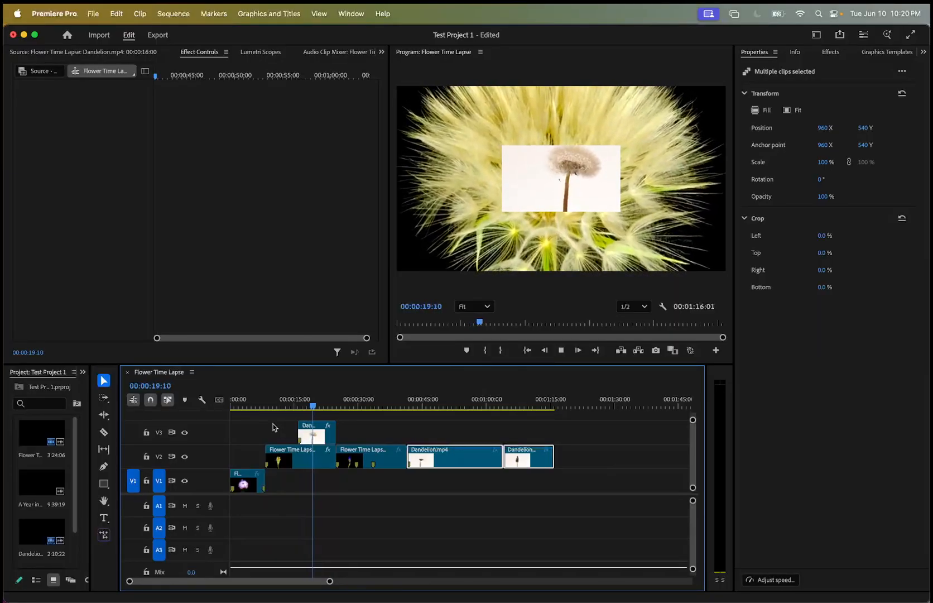
Change the V3 Dandelion clip's Blend Mode to Difference and play back the overlap with the flower clip.
{"action": "left_click", "coordinate": [316, 432]}
{"action": "key", "text": "space"}
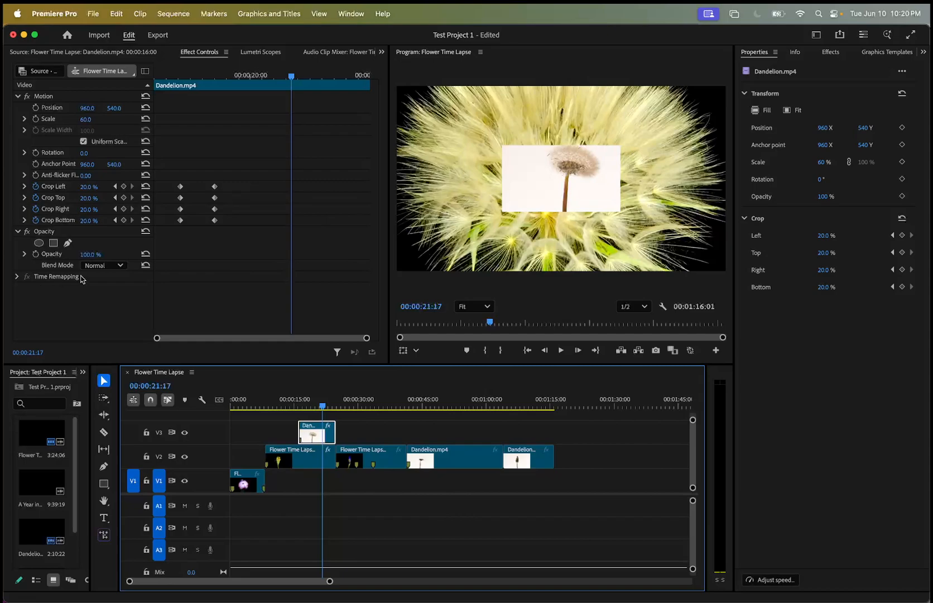
{"action": "left_click", "coordinate": [121, 265]}
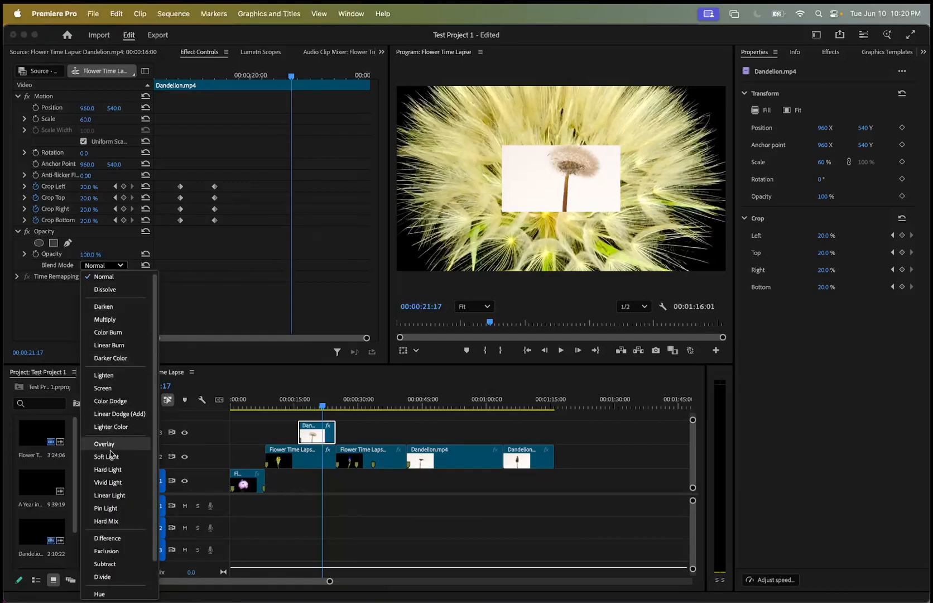
{"action": "left_click", "coordinate": [114, 538]}
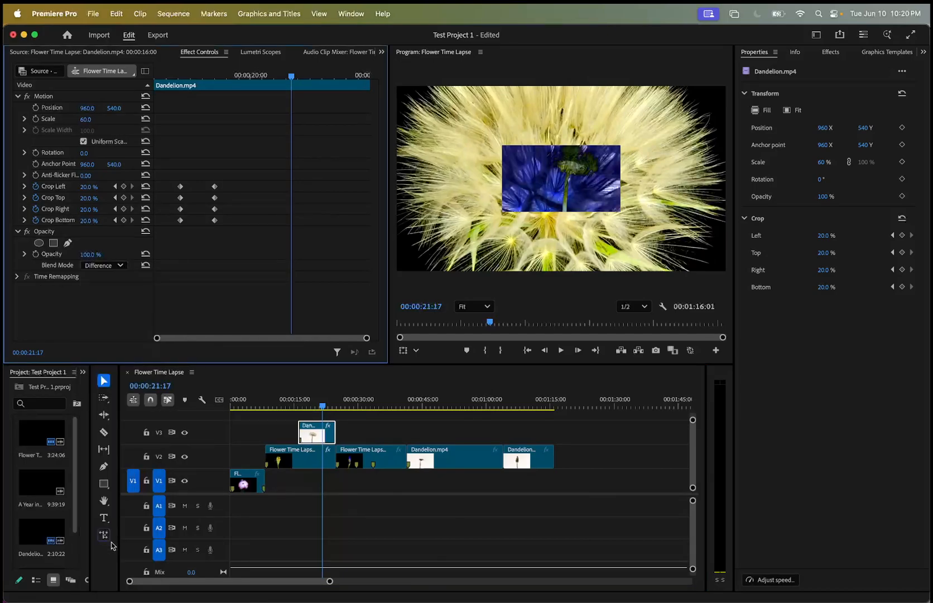
{"action": "left_click_drag", "start_coordinate": [317, 406], "coordinate": [279, 407]}
{"action": "key", "text": "space"}
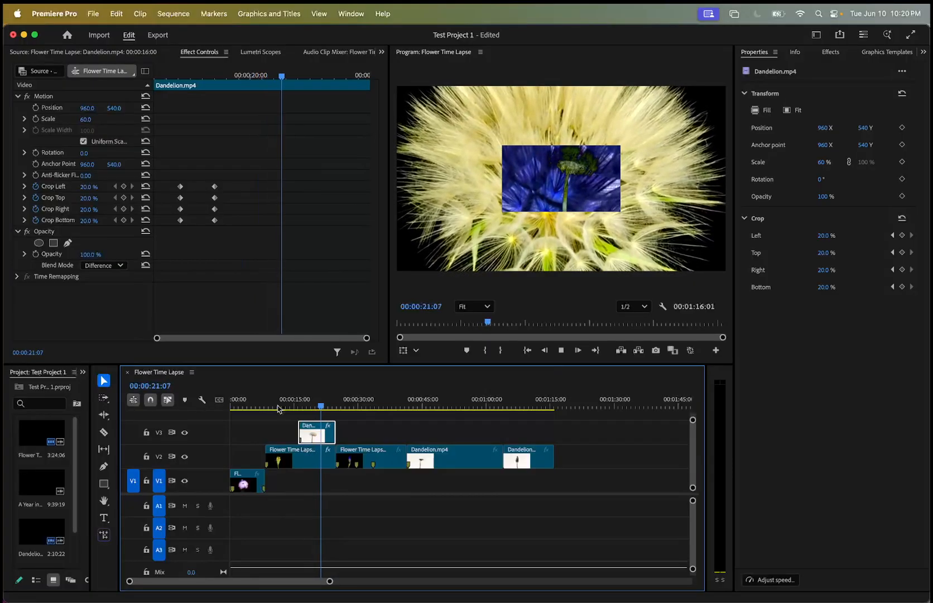
{"action": "key", "text": "space"}
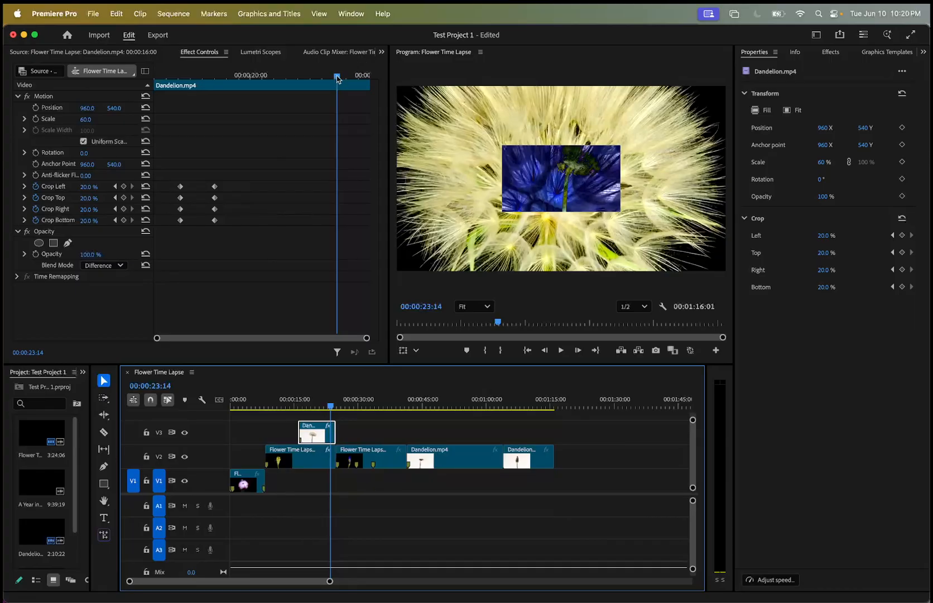
Start keyframing Scale on the V3 Dandelion clip at the second crop keyframe, 00:00:18:13, with a value of 60.
{"action": "left_click_drag", "start_coordinate": [337, 78], "coordinate": [214, 96]}
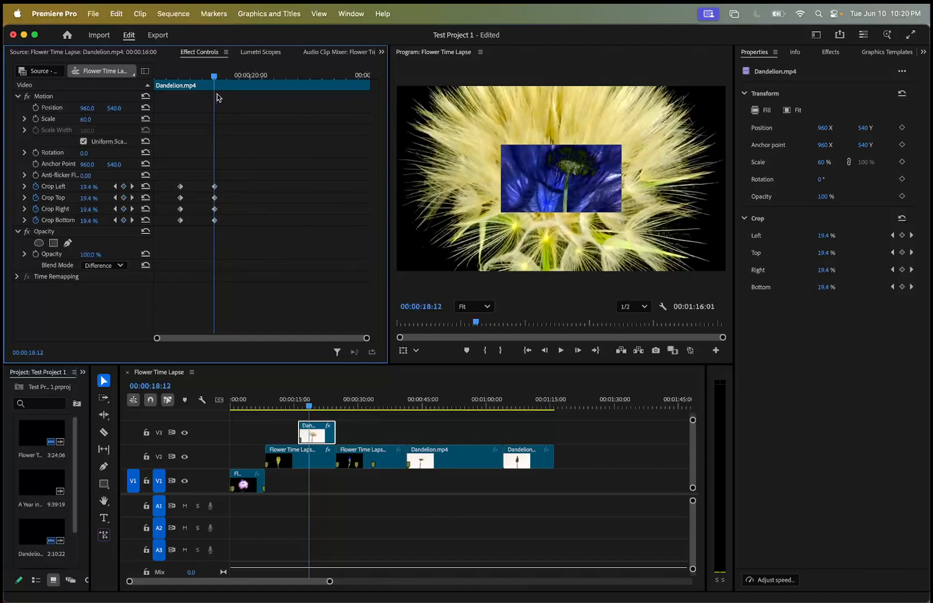
{"action": "left_click_drag", "start_coordinate": [214, 82], "coordinate": [216, 82]}
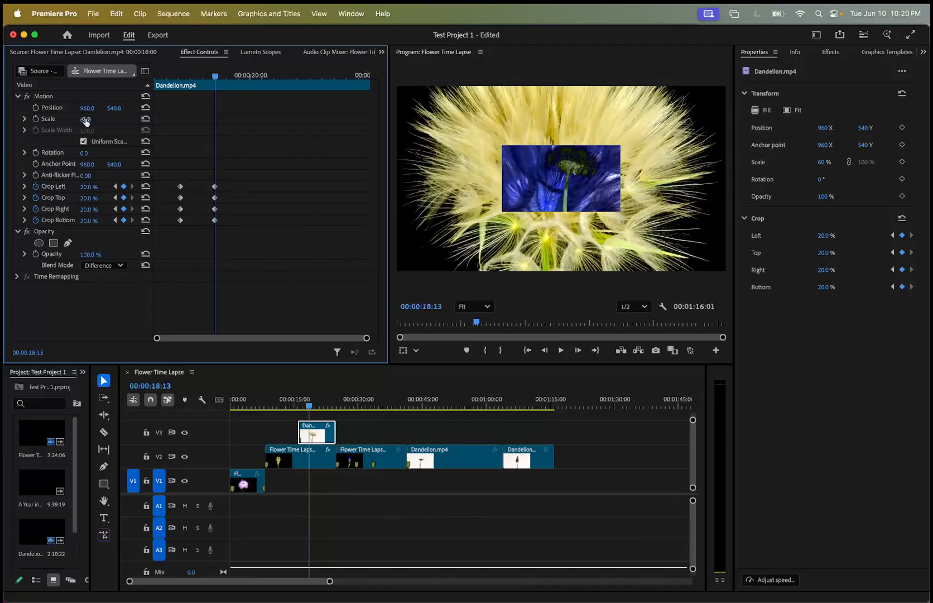
{"action": "left_click_drag", "start_coordinate": [85, 119], "coordinate": [135, 119]}
{"action": "left_click", "coordinate": [308, 415]}
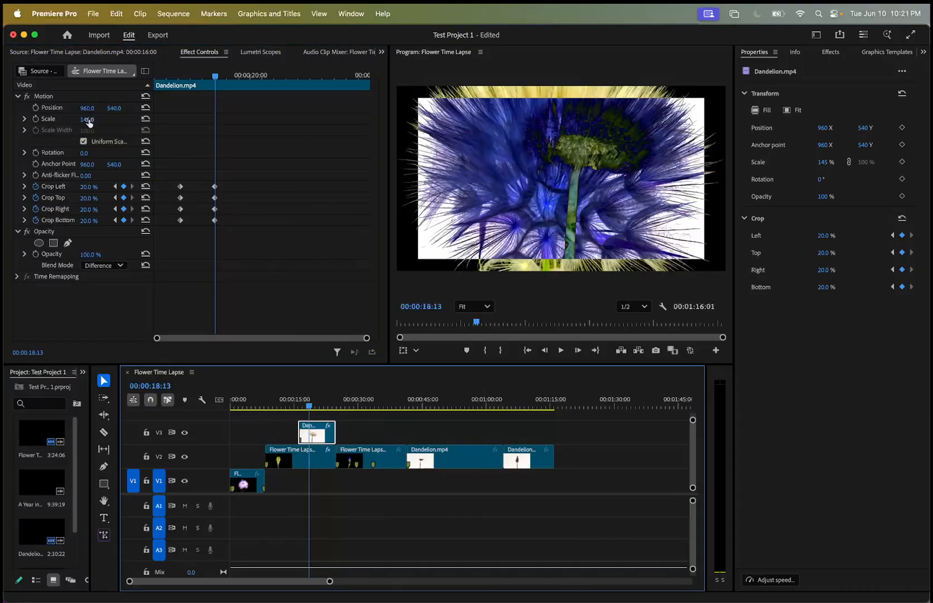
{"action": "left_click", "coordinate": [35, 119]}
{"action": "left_click", "coordinate": [93, 118]}
{"action": "type", "text": "100"}
{"action": "key", "text": "Return"}
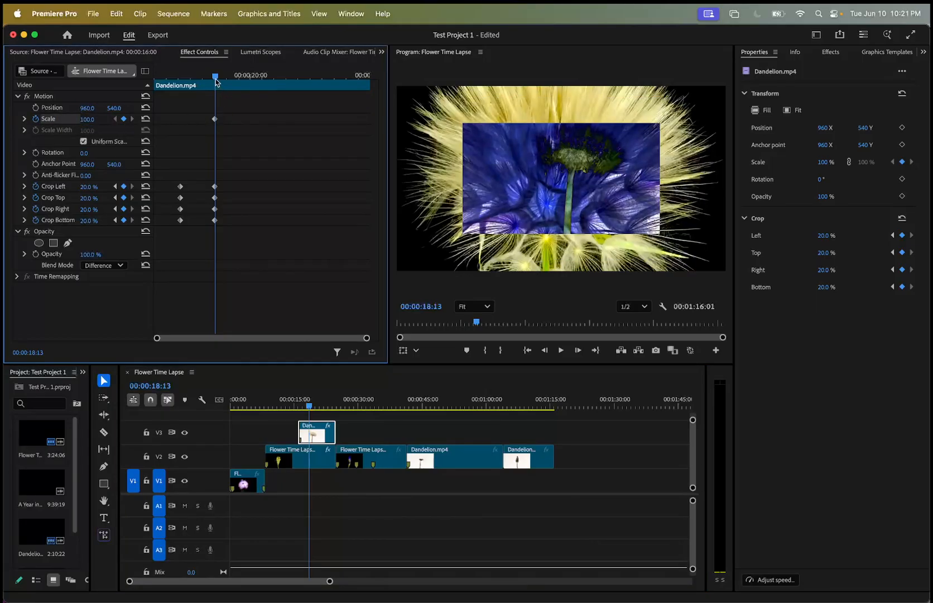
{"action": "left_click", "coordinate": [94, 117]}
{"action": "type", "text": "60"}
{"action": "key", "text": "Return"}
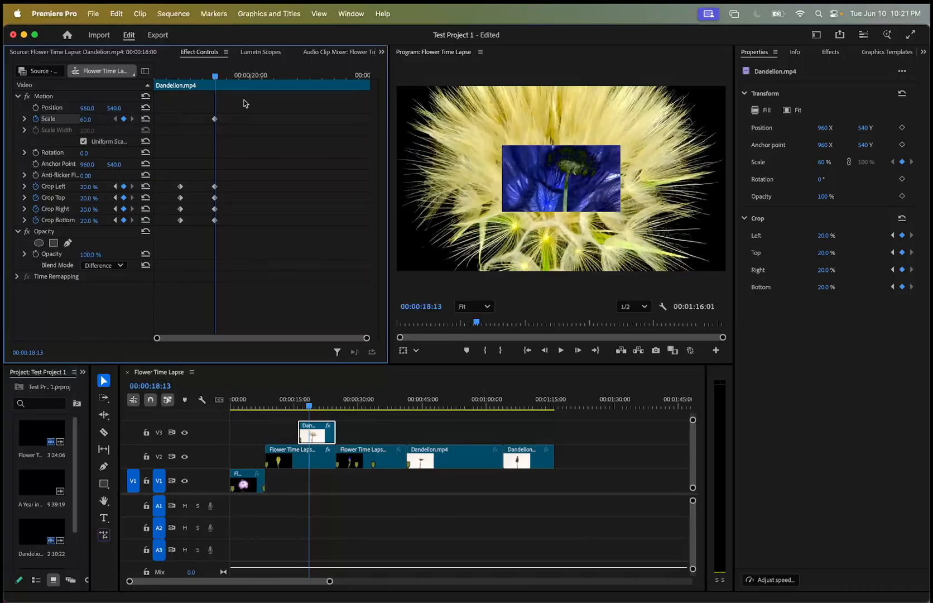
Add a Scale keyframe of 133 at the end of the V3 Dandelion clip, at 00:00:24:23.
{"action": "left_click_drag", "start_coordinate": [215, 77], "coordinate": [406, 73]}
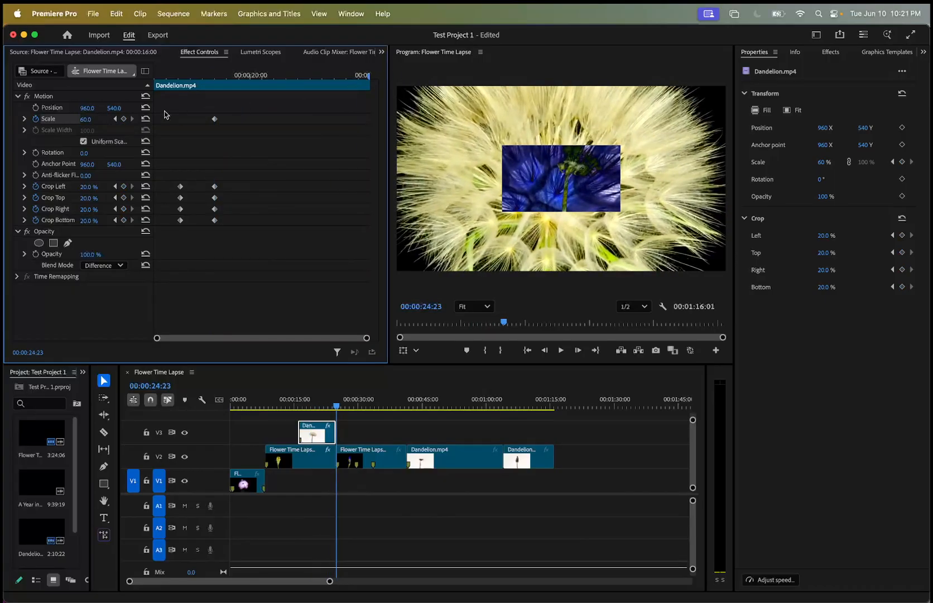
{"action": "left_click", "coordinate": [85, 120]}
{"action": "key", "text": "Return"}
{"action": "left_click", "coordinate": [95, 118]}
{"action": "key", "text": "Return"}
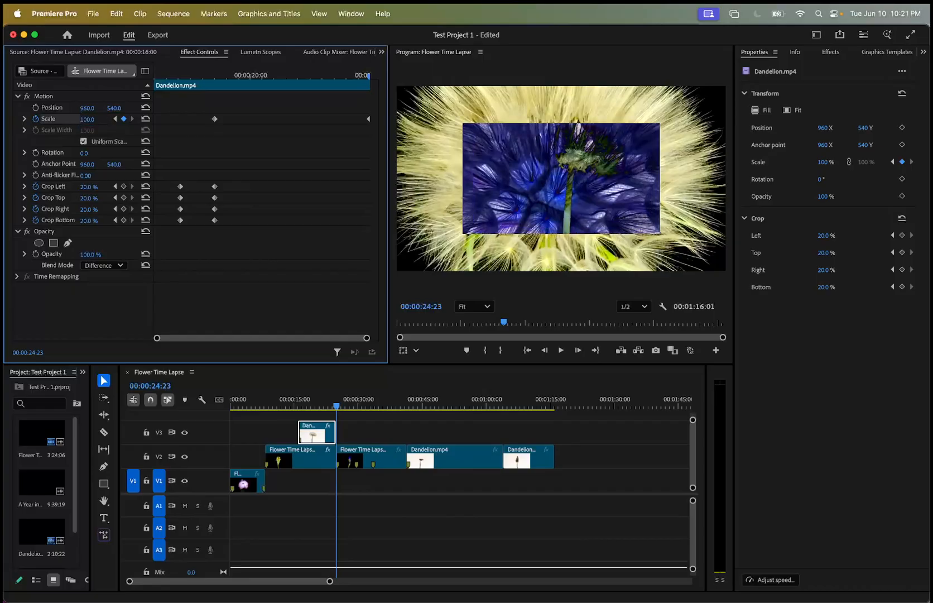
{"action": "mouse_move", "coordinate": [87, 119]}
{"action": "left_mouse_down"}
{"action": "mouse_move", "coordinate": [108, 119]}
{"action": "mouse_move", "coordinate": [92, 119]}
{"action": "left_mouse_up"}
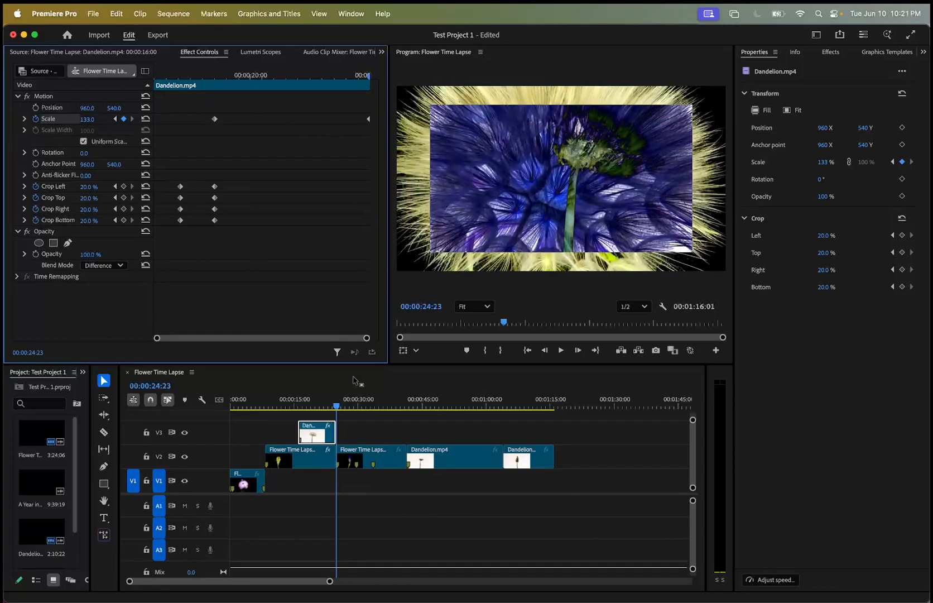
Play back the V3 Dandelion clip several times to review how its crop and scale keyframes animate.
{"action": "left_click_drag", "start_coordinate": [338, 408], "coordinate": [284, 407]}
{"action": "key", "text": "space"}
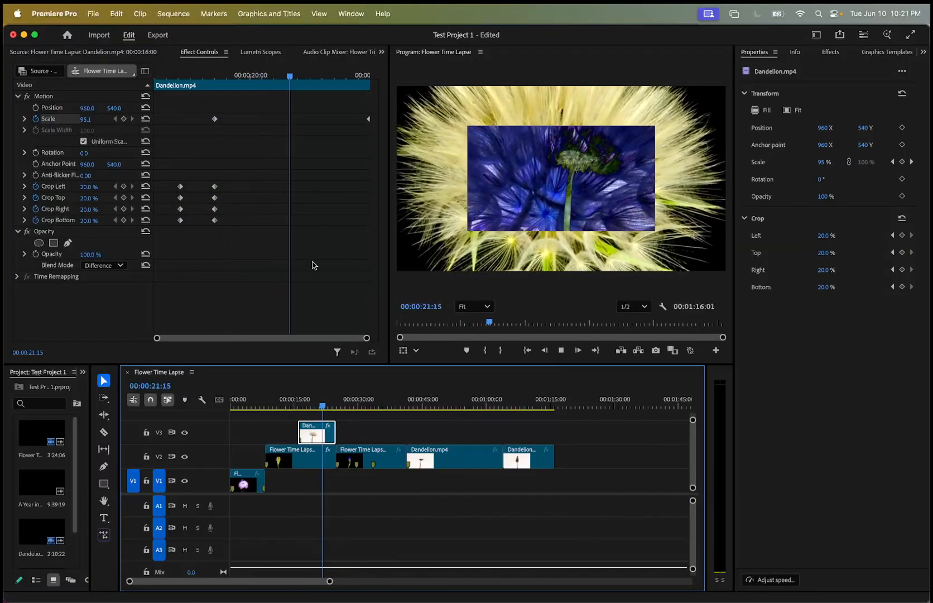
{"action": "key", "text": "space"}
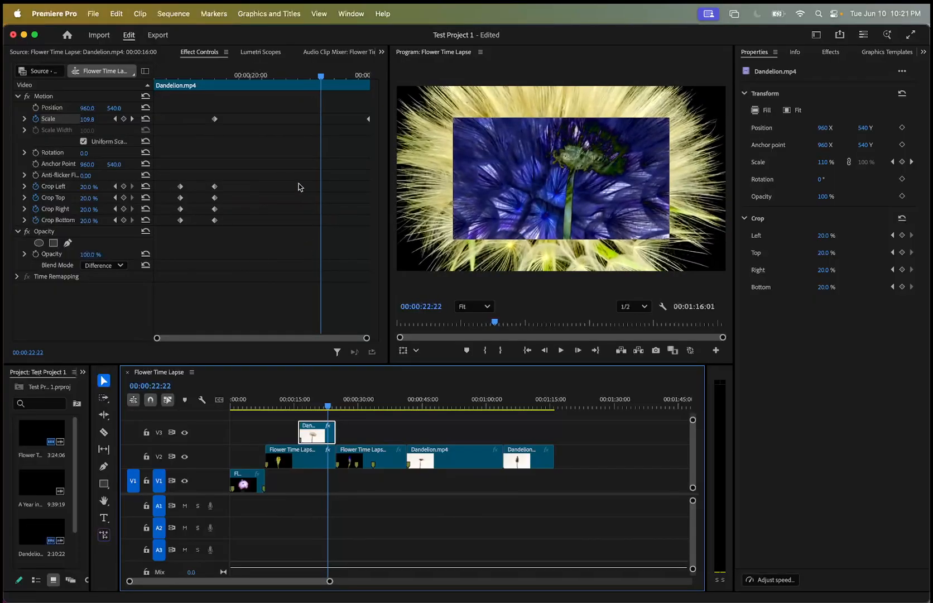
{"action": "left_click_drag", "start_coordinate": [324, 81], "coordinate": [134, 109]}
{"action": "key", "text": "space"}
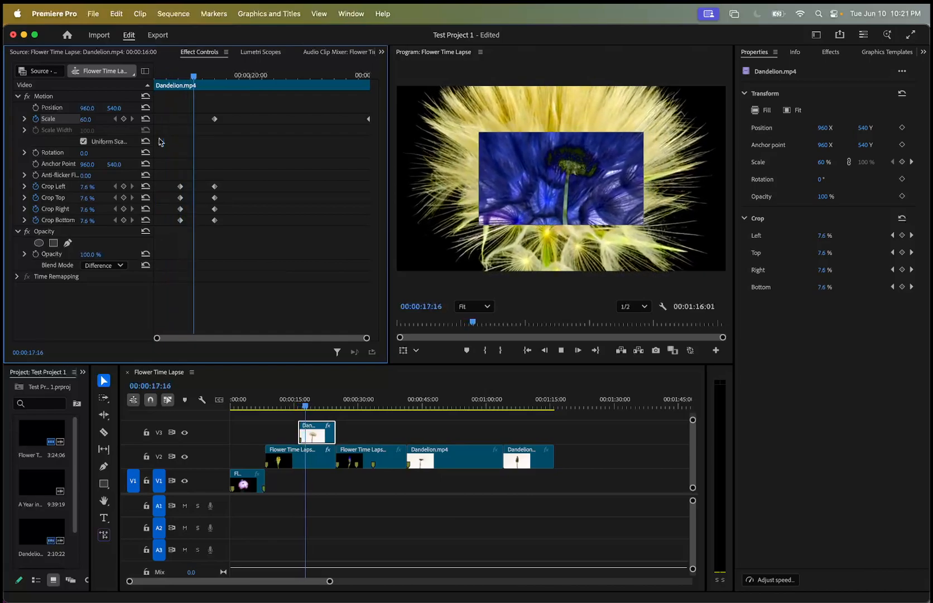
{"action": "key", "text": "space"}
{"action": "left_click_drag", "start_coordinate": [215, 75], "coordinate": [216, 101]}
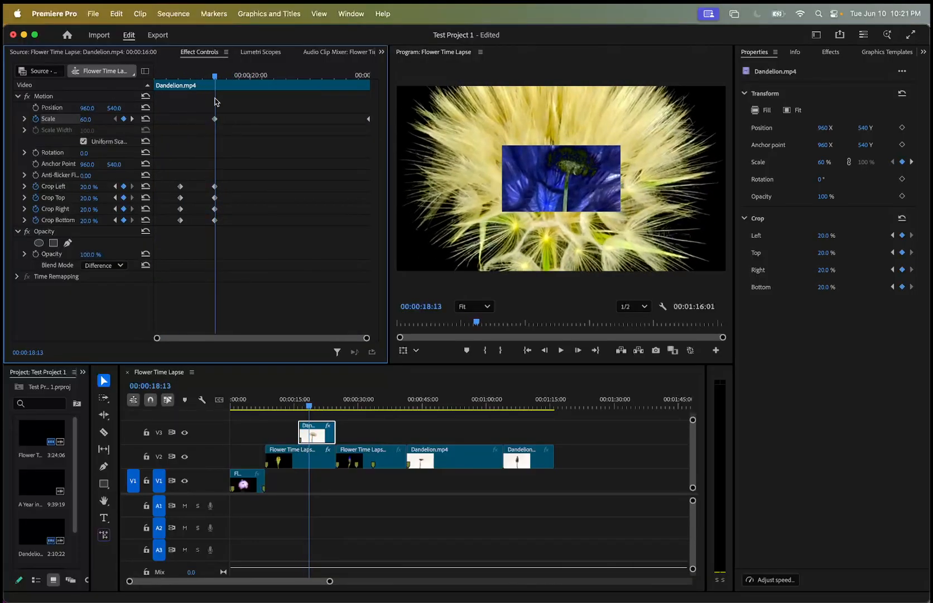
{"action": "left_click_drag", "start_coordinate": [215, 101], "coordinate": [91, 108]}
{"action": "key", "text": "space"}
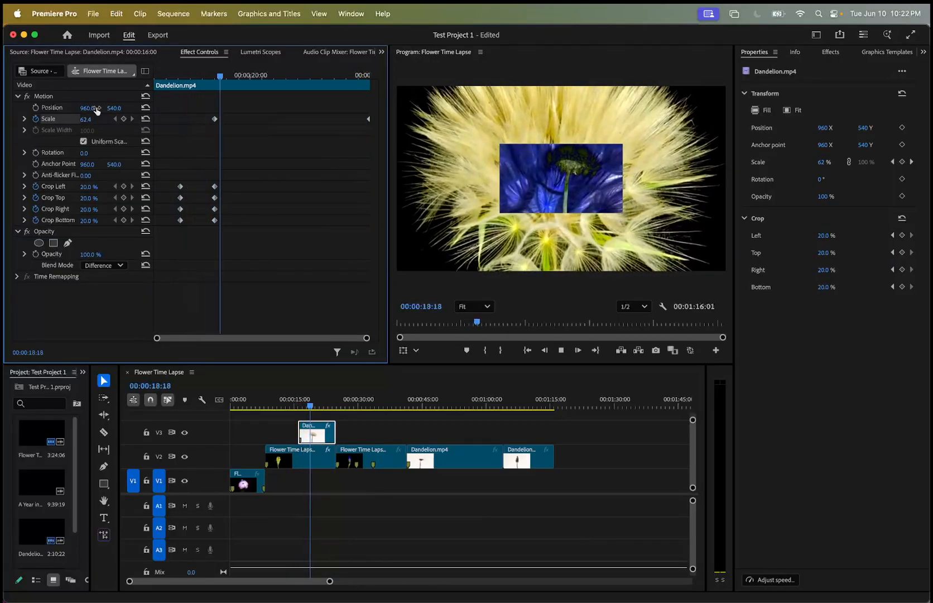
{"action": "key", "text": "space"}
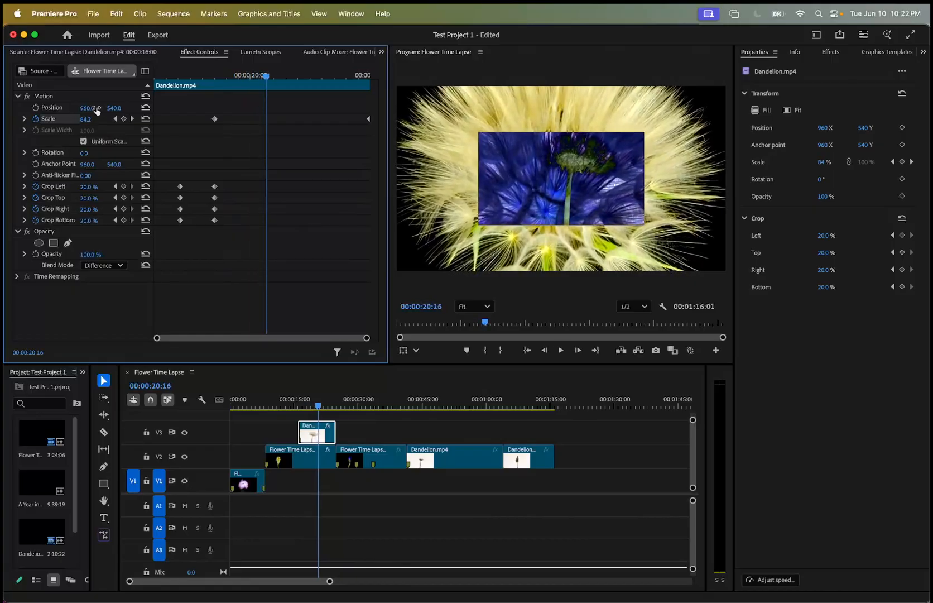
Collapse the Dandelion clip's Motion settings and browse the Presets and Lumetri Presets categories of the effects library.
{"action": "left_click", "coordinate": [357, 406]}
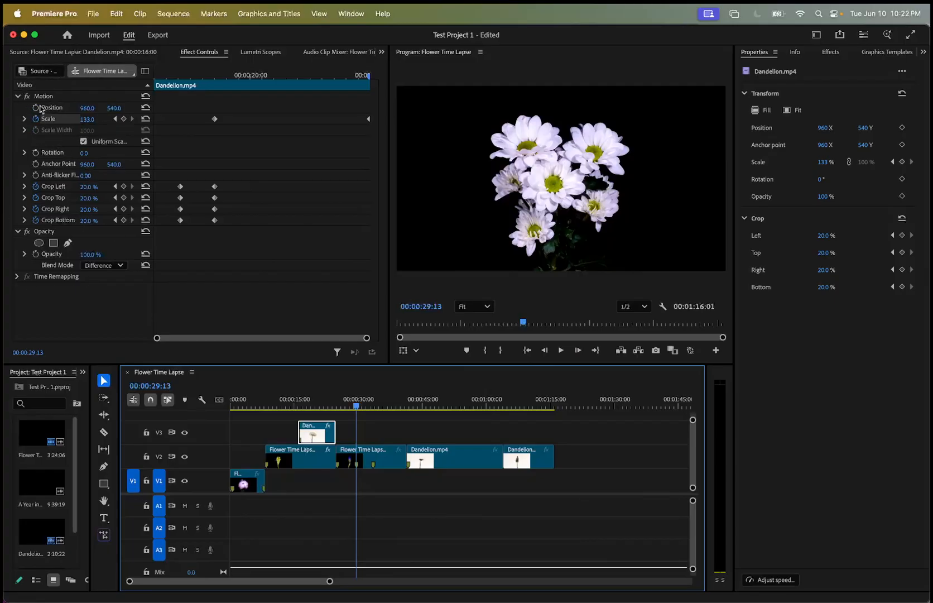
{"action": "left_click", "coordinate": [18, 96]}
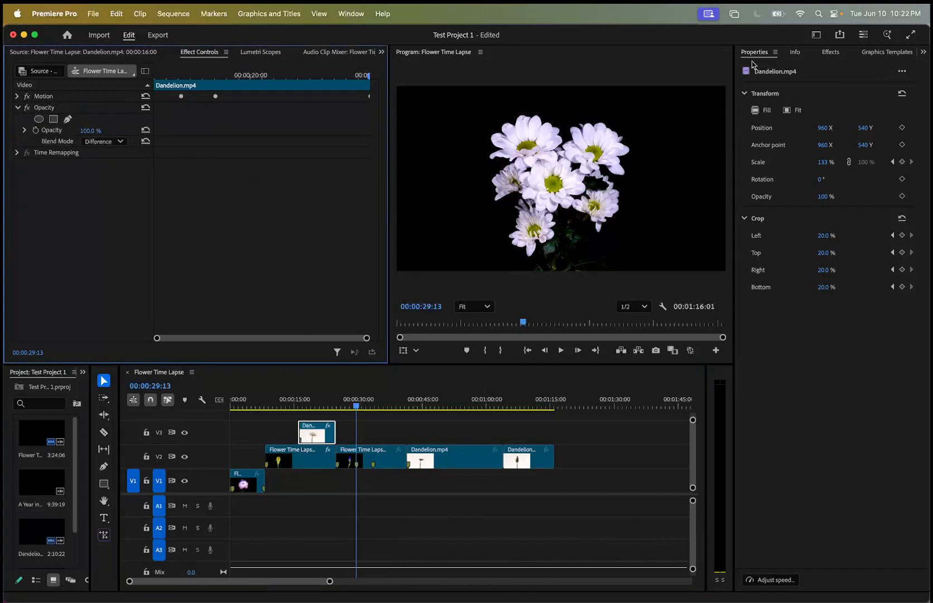
{"action": "left_click", "coordinate": [831, 52]}
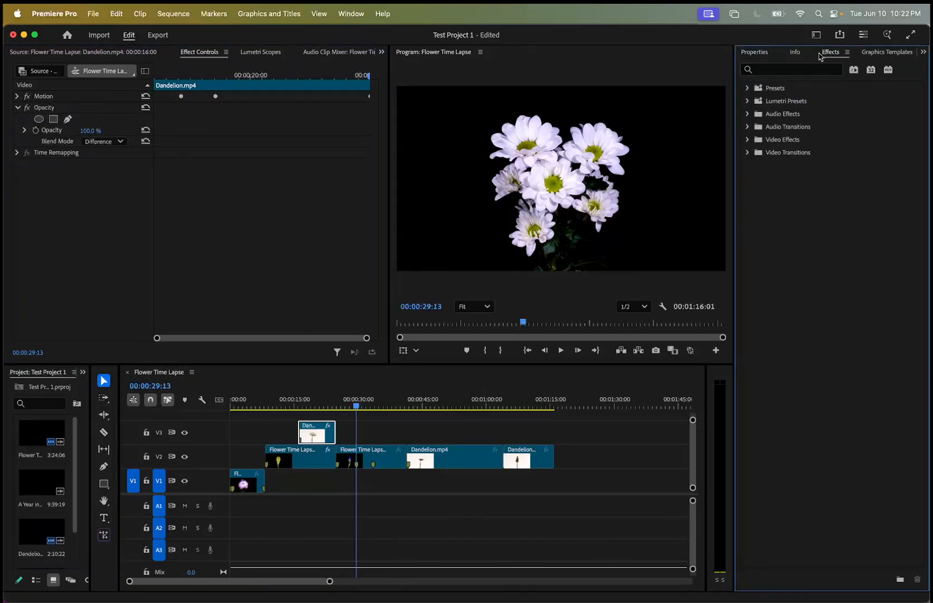
{"action": "left_click", "coordinate": [755, 52]}
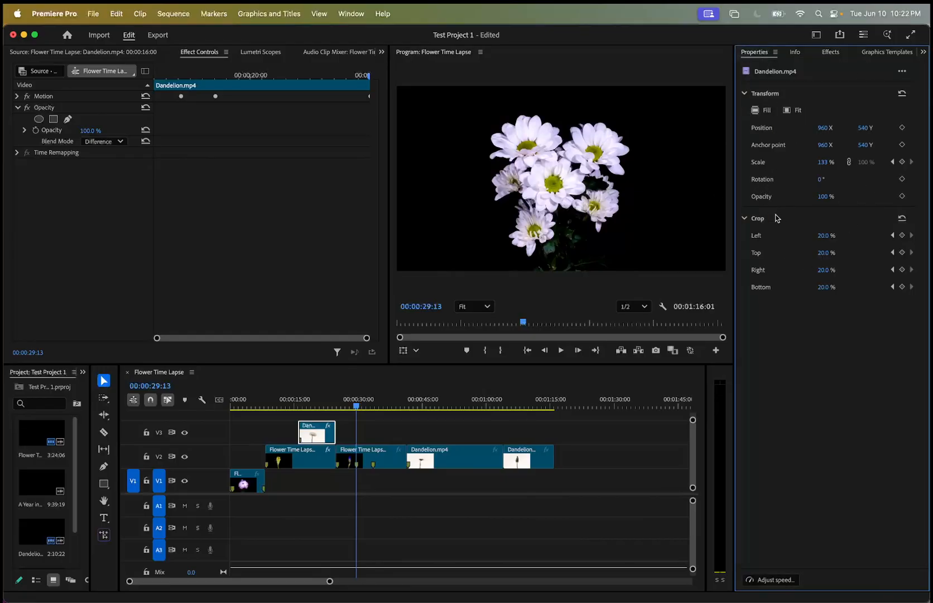
{"action": "left_click", "coordinate": [831, 53]}
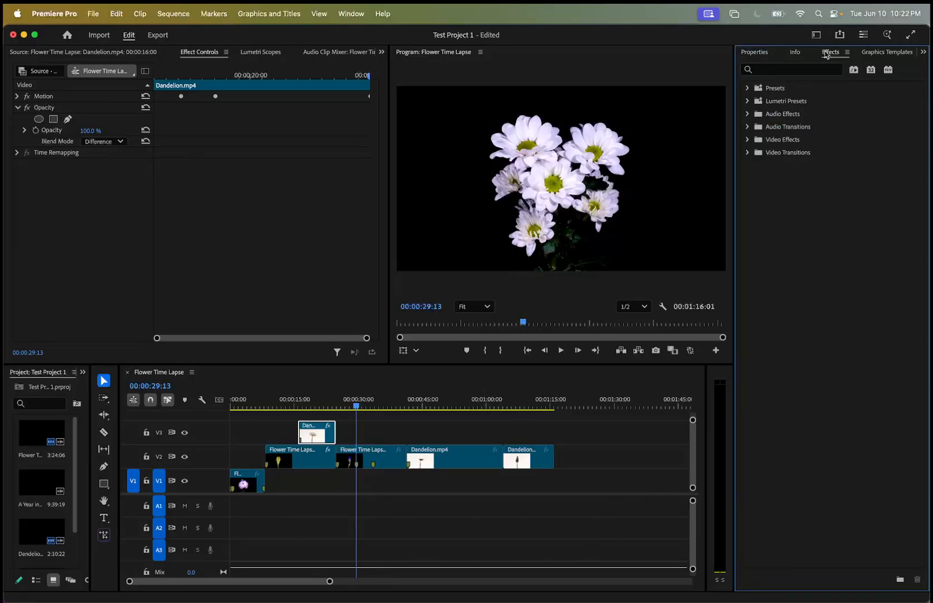
{"action": "left_click", "coordinate": [748, 88]}
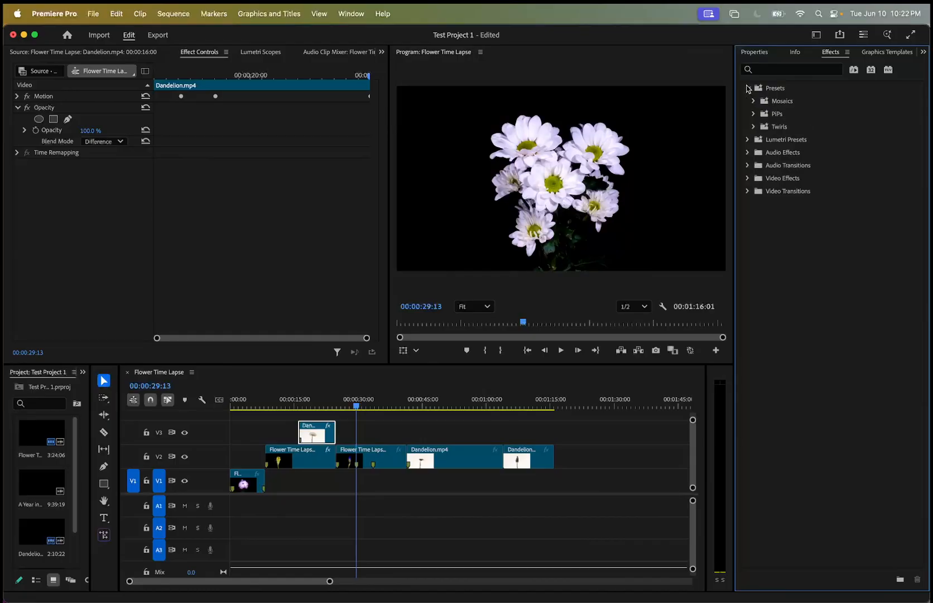
{"action": "left_click", "coordinate": [748, 88]}
{"action": "left_click", "coordinate": [747, 89]}
{"action": "left_click", "coordinate": [753, 101]}
{"action": "left_click", "coordinate": [754, 101]}
{"action": "left_click", "coordinate": [748, 88]}
{"action": "left_click", "coordinate": [747, 101]}
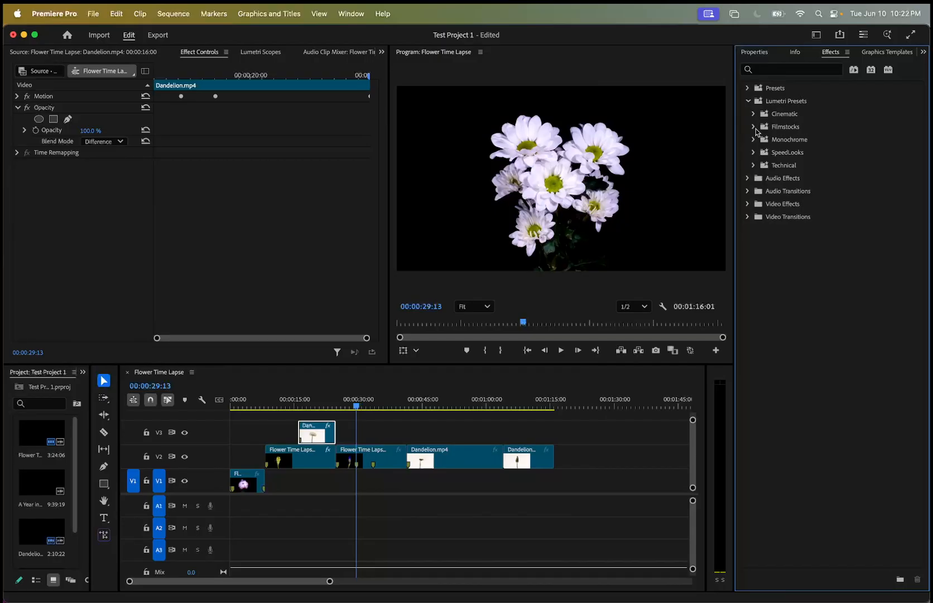
{"action": "left_click", "coordinate": [374, 407]}
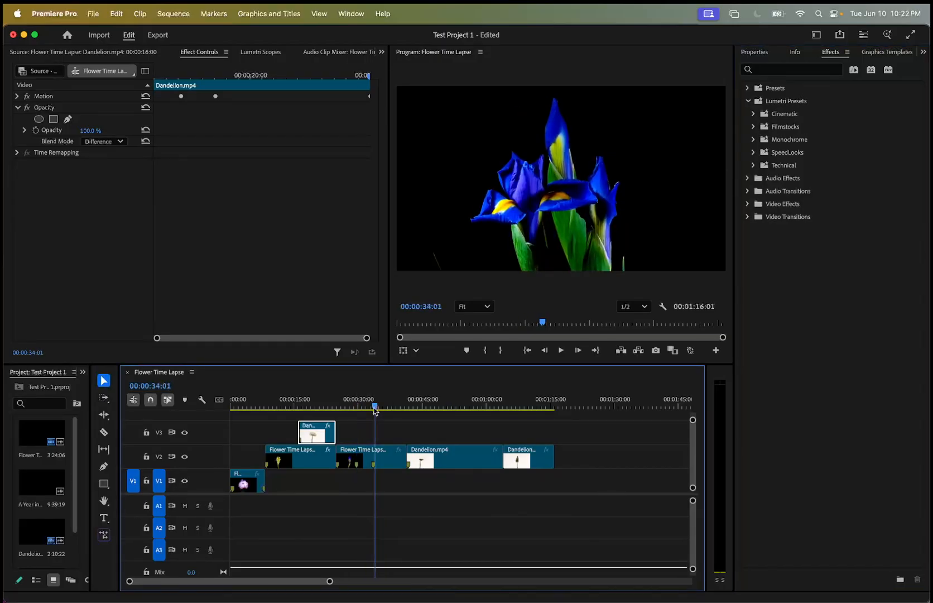
Move to the longer V2 Dandelion clip at 00:00:51:00 and examine the Monochrome Lumetri preset previews in a widened effects library.
{"action": "left_click_drag", "start_coordinate": [374, 409], "coordinate": [447, 405]}
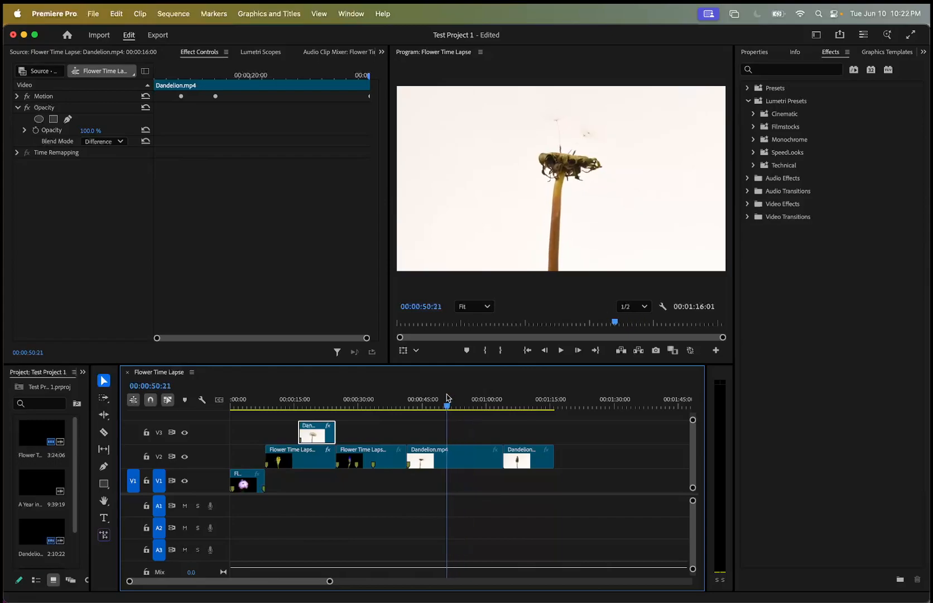
{"action": "left_click", "coordinate": [754, 139]}
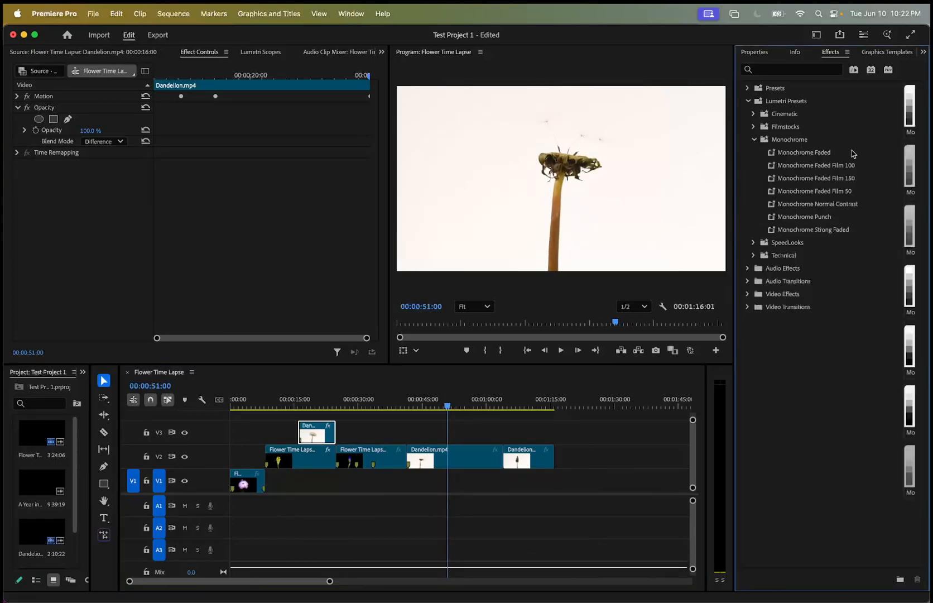
{"action": "left_click", "coordinate": [817, 155]}
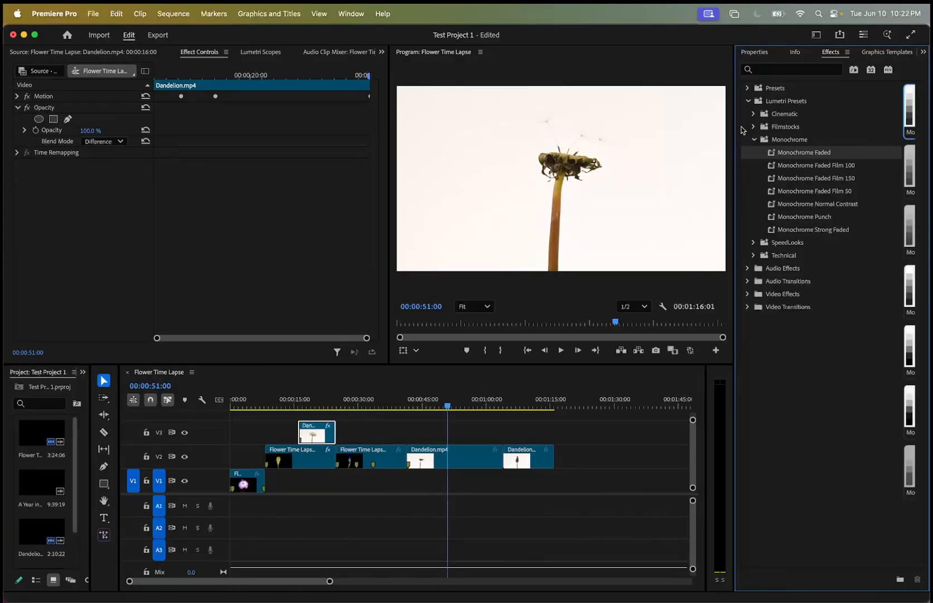
{"action": "left_click_drag", "start_coordinate": [733, 127], "coordinate": [635, 130]}
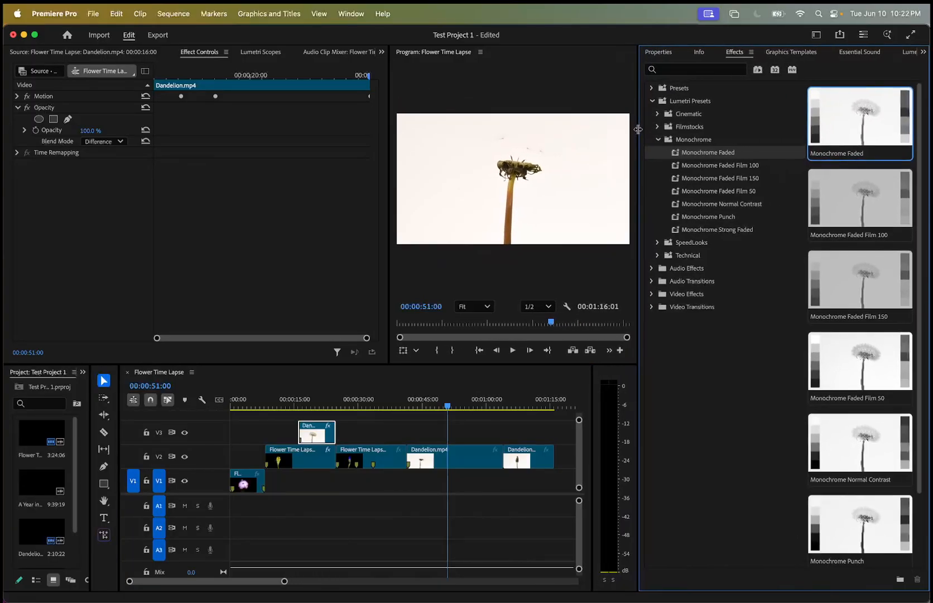
{"action": "scroll", "coordinate": [856, 202], "scroll_direction": "down", "scroll_amount": 3}
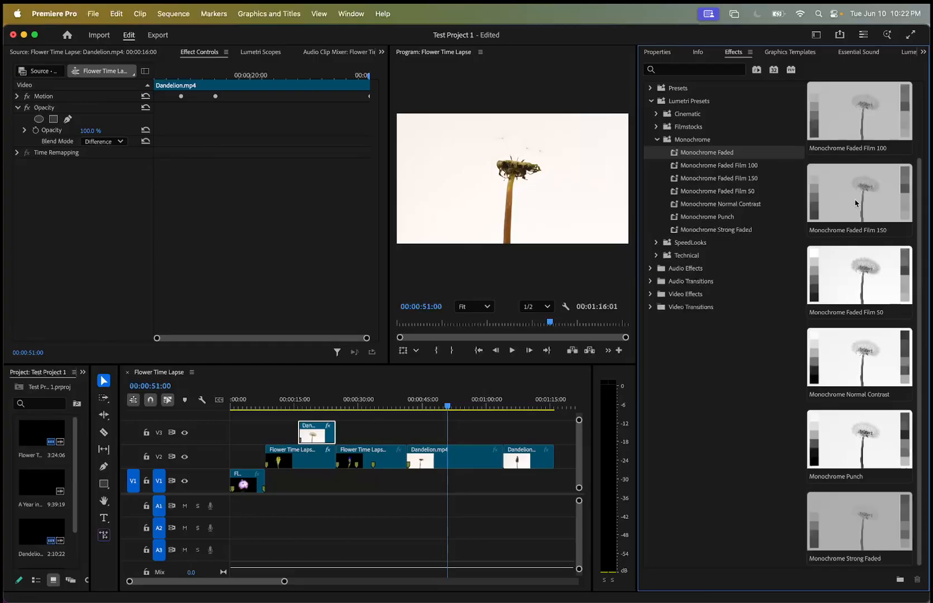
Try the Monochrome Punch preset on the longer V2 Dandelion clip, play it back, and undo it.
{"action": "left_click", "coordinate": [847, 456]}
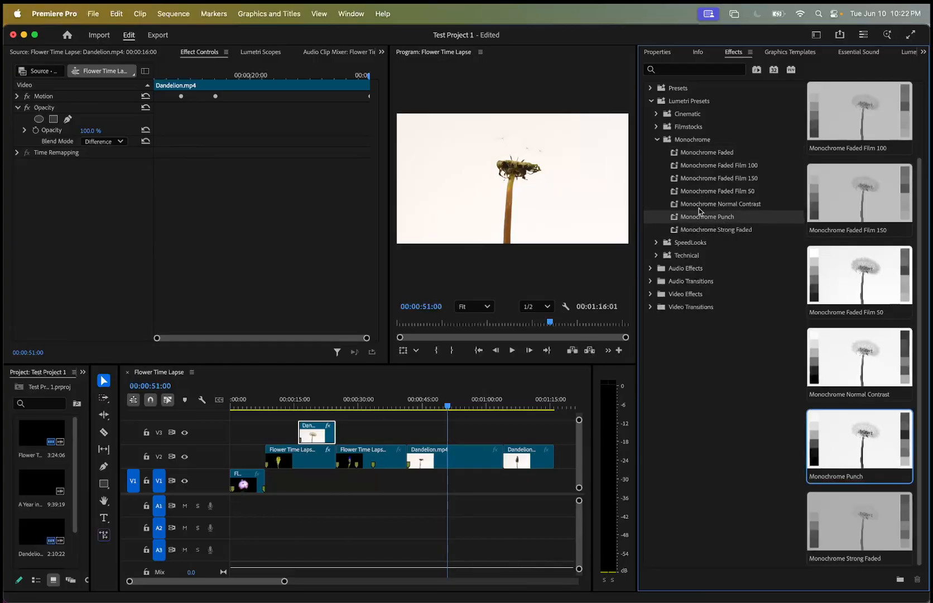
{"action": "left_click_drag", "start_coordinate": [697, 216], "coordinate": [445, 460]}
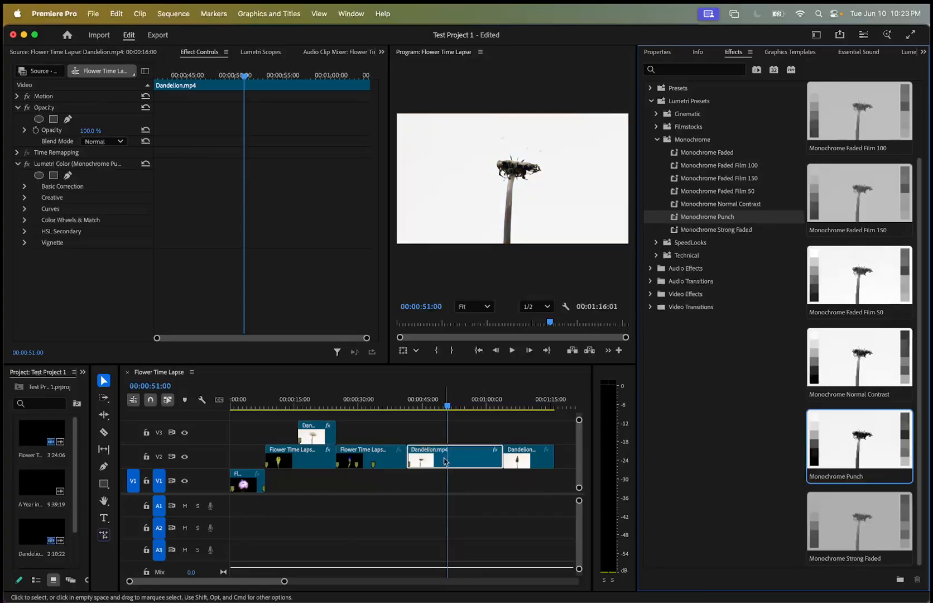
{"action": "left_click", "coordinate": [406, 406]}
{"action": "key", "text": "space"}
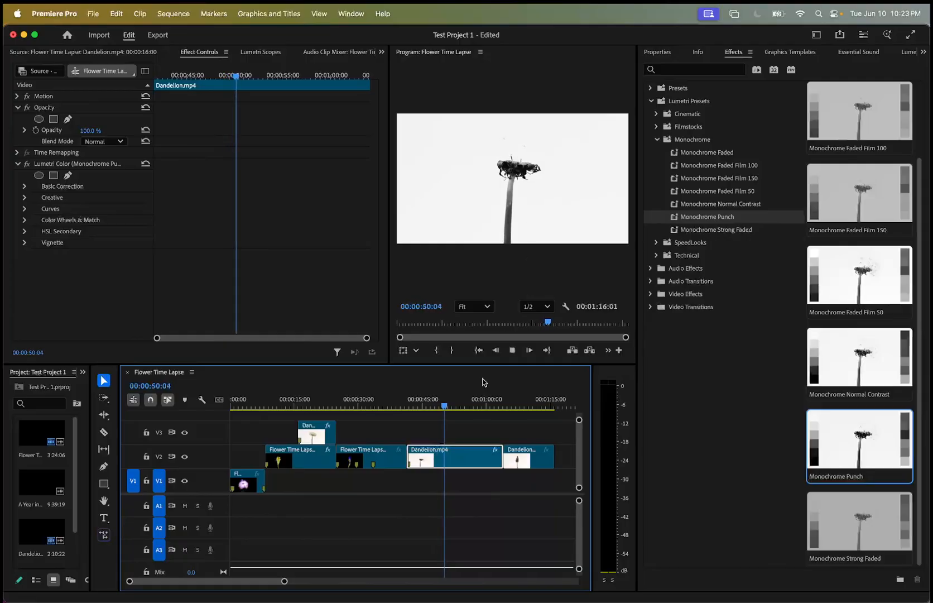
{"action": "key", "text": "super+z"}
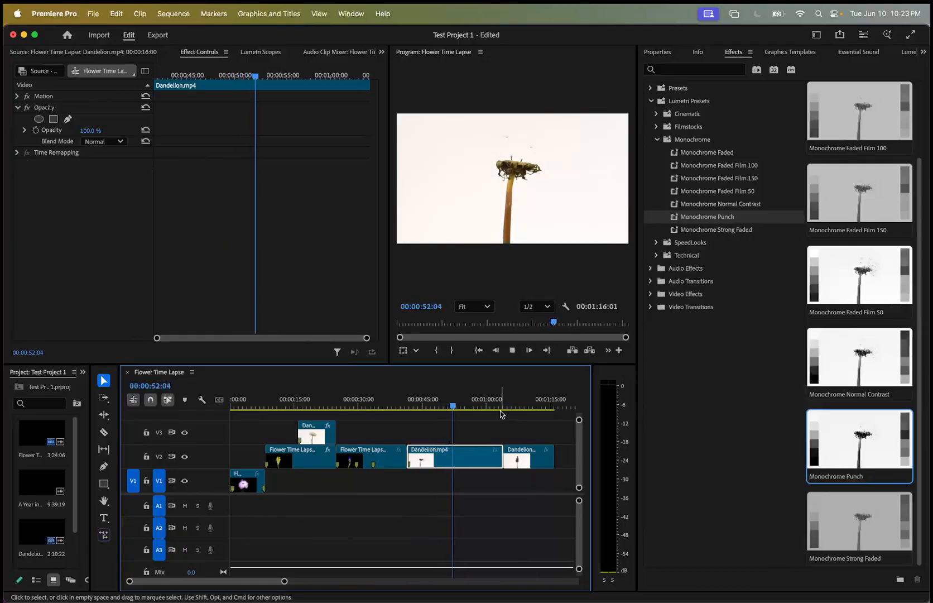
Apply the Monochrome Punch preset to the last Dandelion clip on V2 and play back its beginning.
{"action": "left_click", "coordinate": [490, 407]}
{"action": "left_click_drag", "start_coordinate": [491, 410], "coordinate": [526, 415]}
{"action": "left_click", "coordinate": [527, 457]}
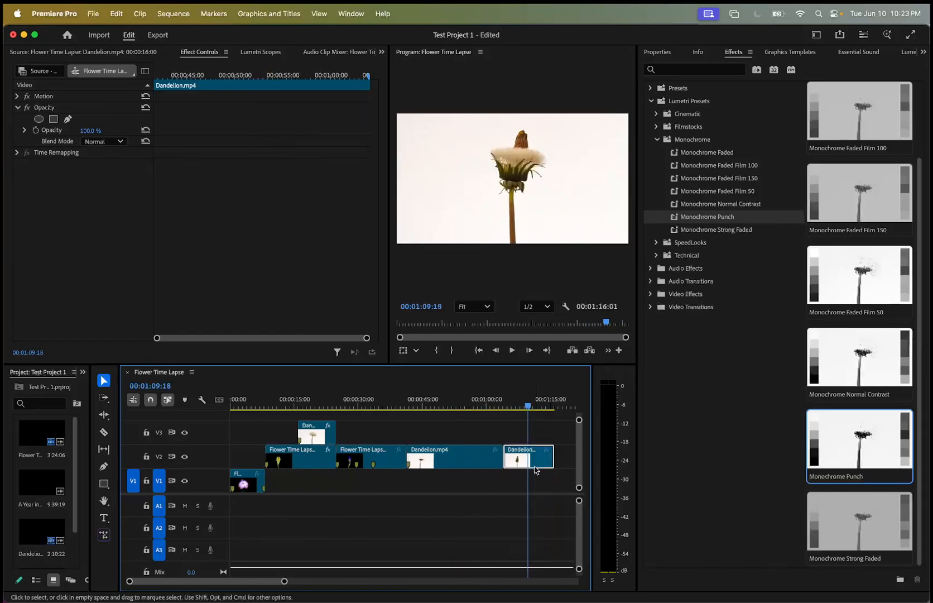
{"action": "left_click_drag", "start_coordinate": [710, 216], "coordinate": [529, 457]}
{"action": "left_click_drag", "start_coordinate": [528, 407], "coordinate": [507, 407]}
{"action": "key", "text": "space"}
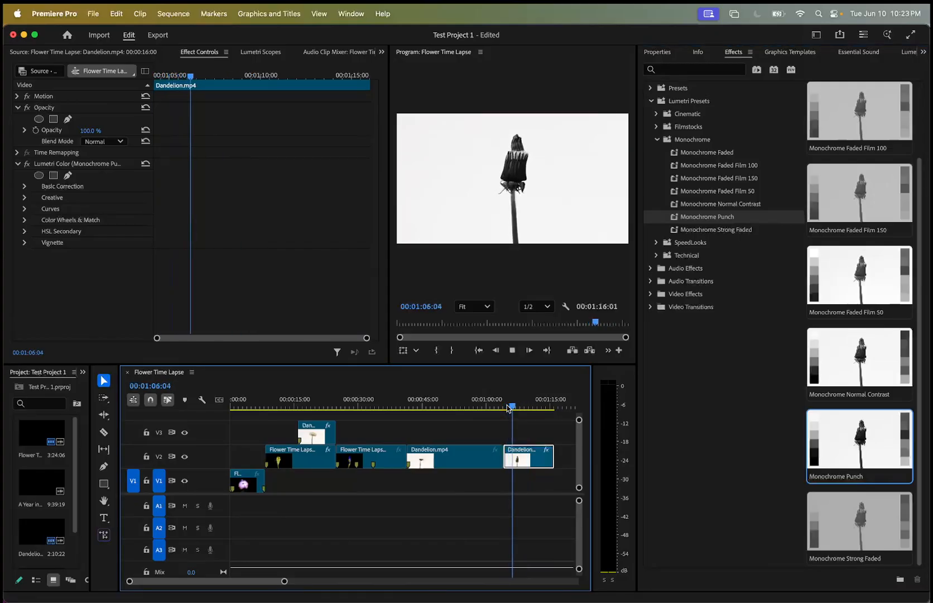
{"action": "key", "text": "space"}
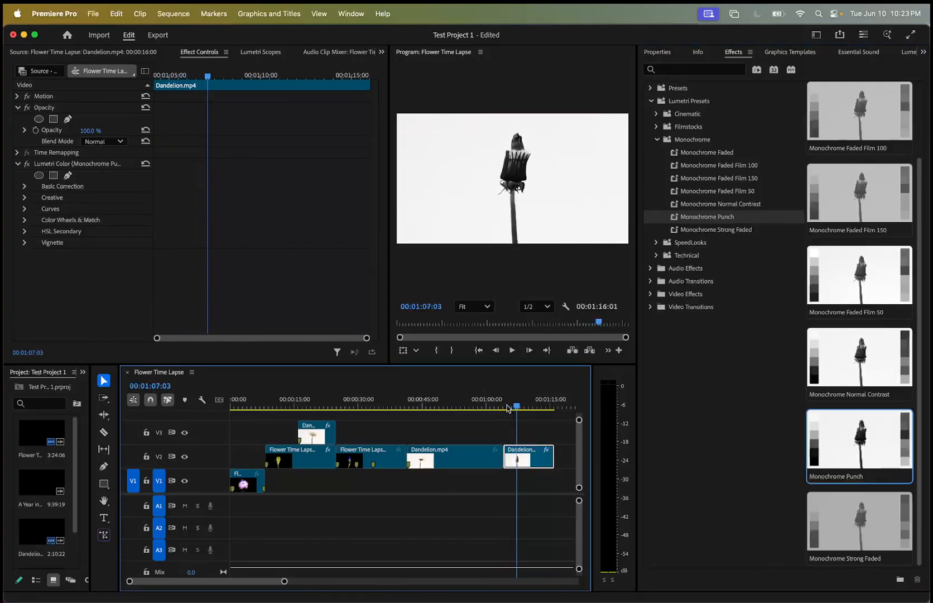
Examine the Filmstocks and Cinematic Lumetri presets and their previews, and collapse the Lumetri Presets category.
{"action": "left_click", "coordinate": [657, 140]}
{"action": "left_click", "coordinate": [657, 126]}
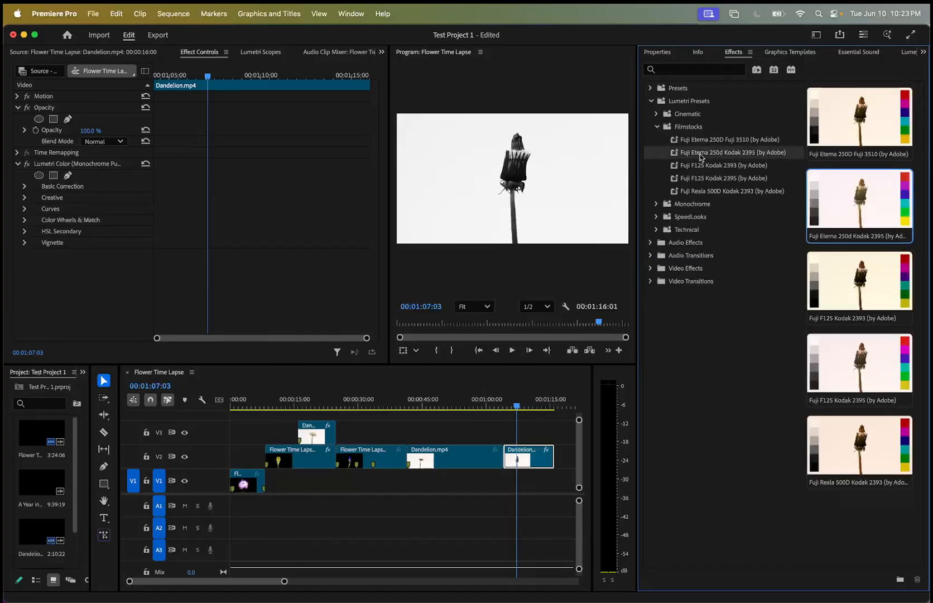
{"action": "left_click", "coordinate": [657, 126]}
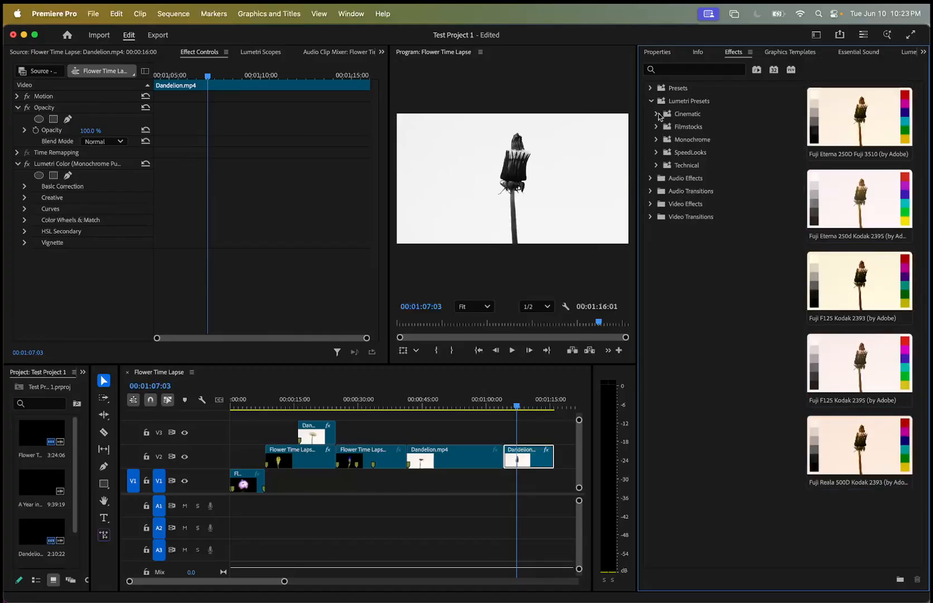
{"action": "left_click", "coordinate": [657, 114]}
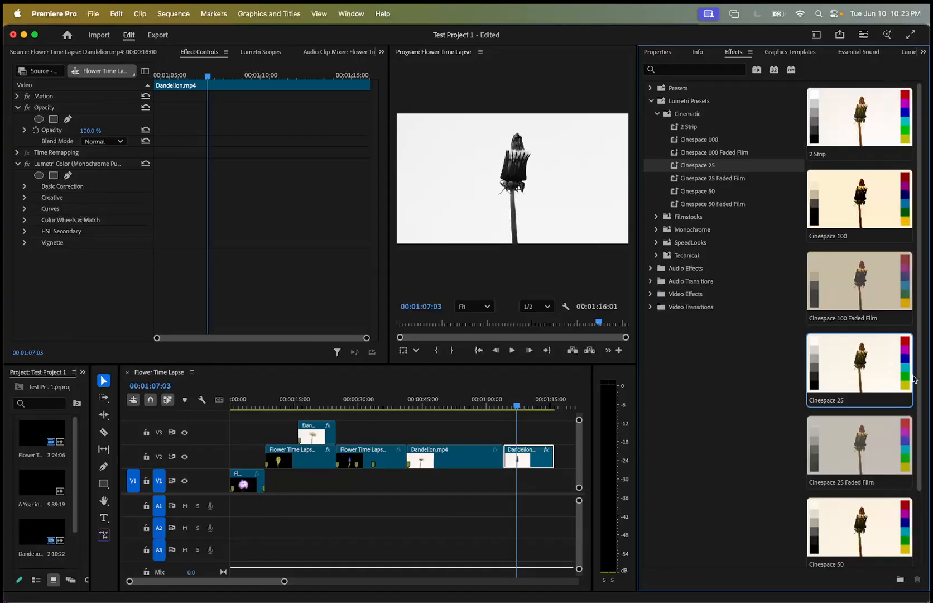
{"action": "scroll", "coordinate": [914, 379], "scroll_direction": "down", "scroll_amount": 2}
{"action": "scroll", "coordinate": [879, 498], "scroll_direction": "up", "scroll_amount": 2}
{"action": "left_click", "coordinate": [656, 114]}
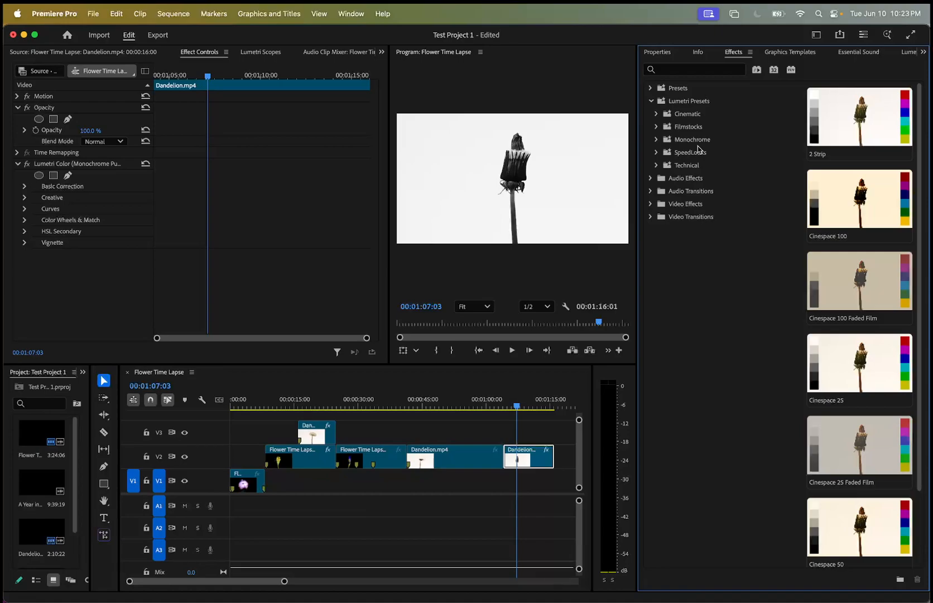
{"action": "left_click", "coordinate": [649, 101]}
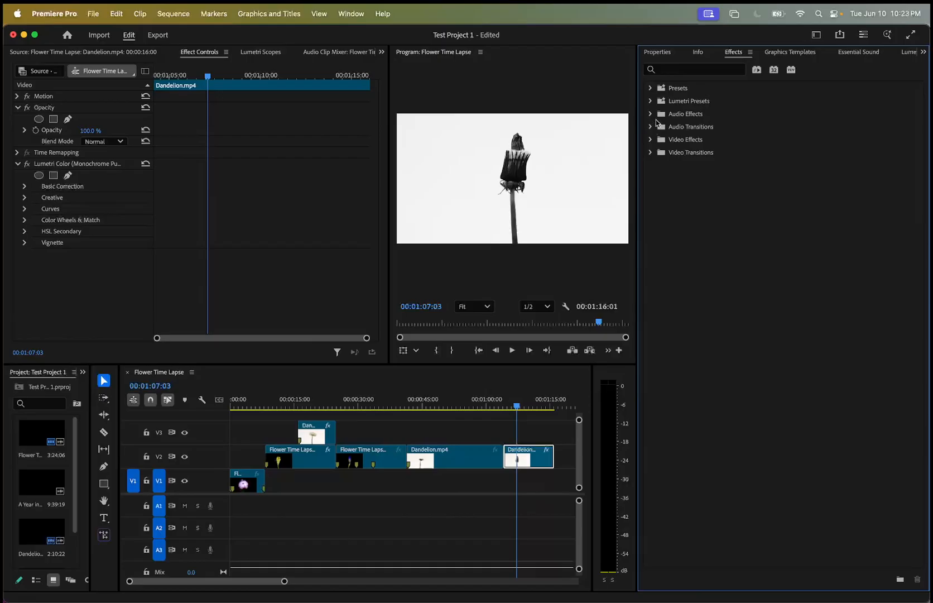
Look through the Audio Effects, Audio Transitions and Video Effects categories of the effects library, collapsing each one after viewing.
{"action": "left_click", "coordinate": [650, 114]}
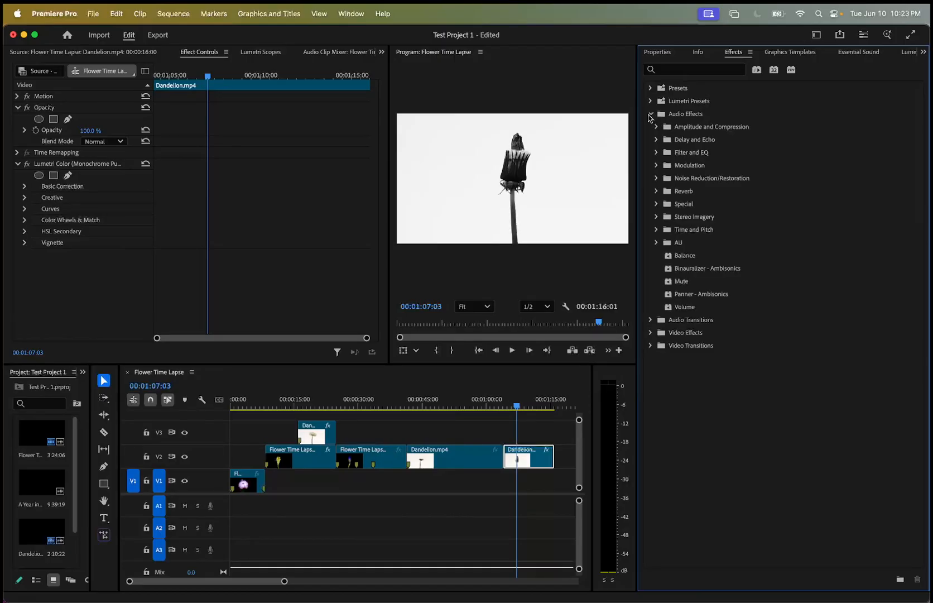
{"action": "left_click", "coordinate": [651, 115]}
{"action": "left_click", "coordinate": [650, 126]}
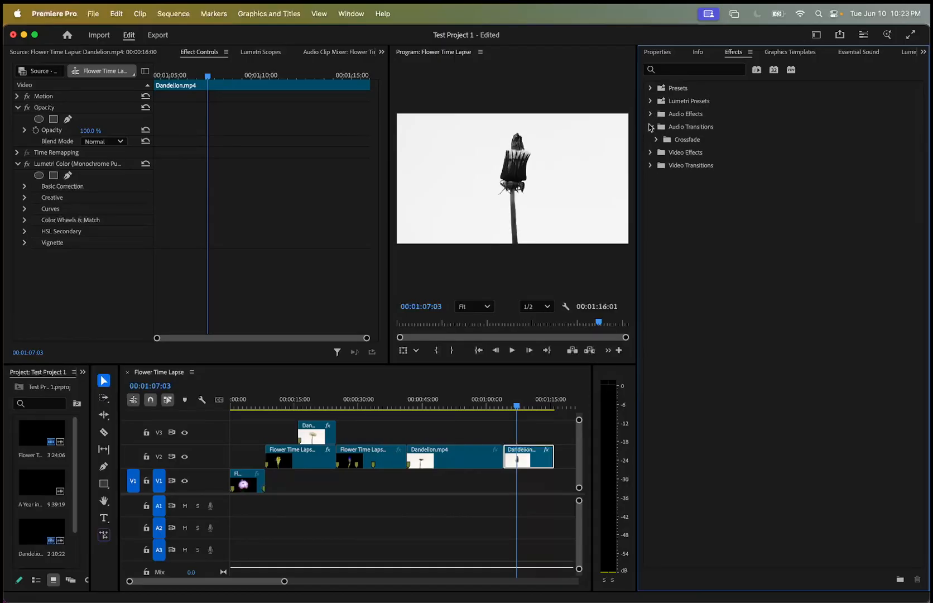
{"action": "left_click", "coordinate": [651, 127]}
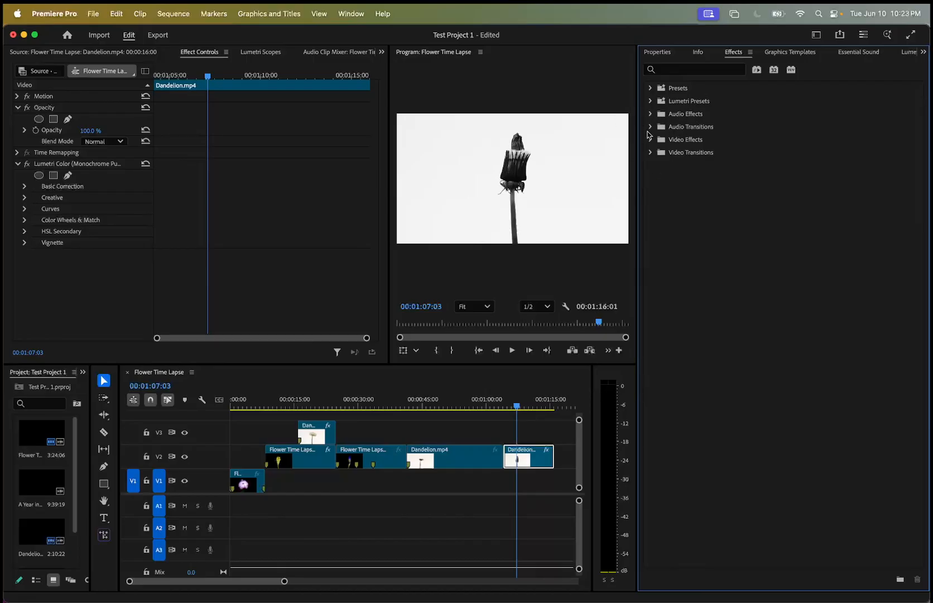
{"action": "left_click", "coordinate": [649, 139]}
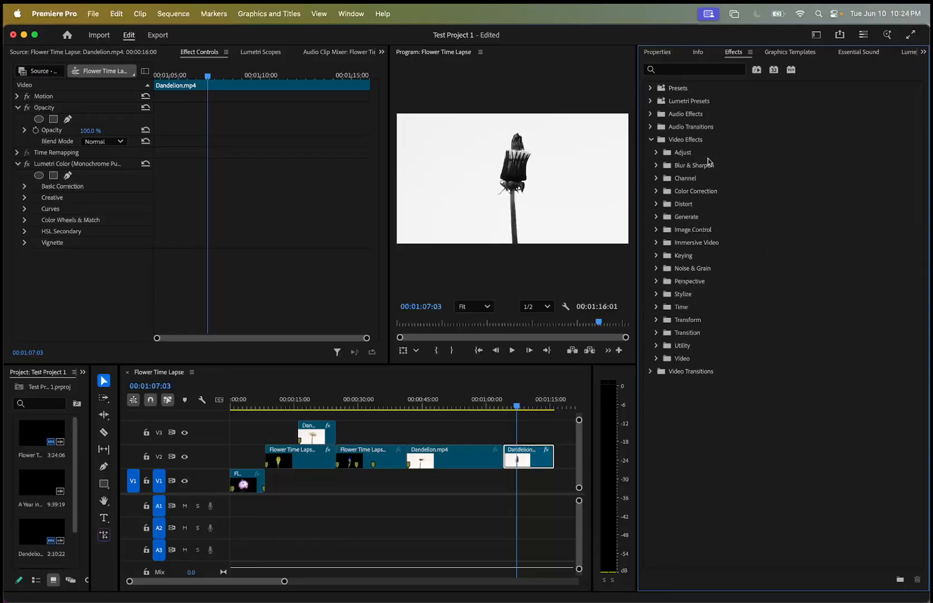
{"action": "left_click", "coordinate": [652, 139]}
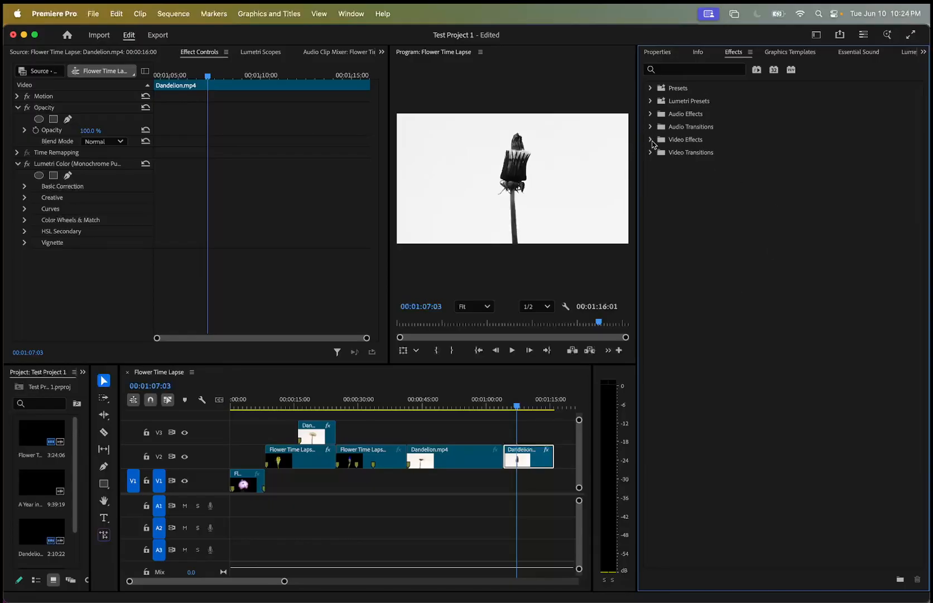
Apply the Mosaic video effect from the Stylize group twice to the second V2 Flower Time Lapse clip.
{"action": "left_click_drag", "start_coordinate": [516, 406], "coordinate": [356, 434]}
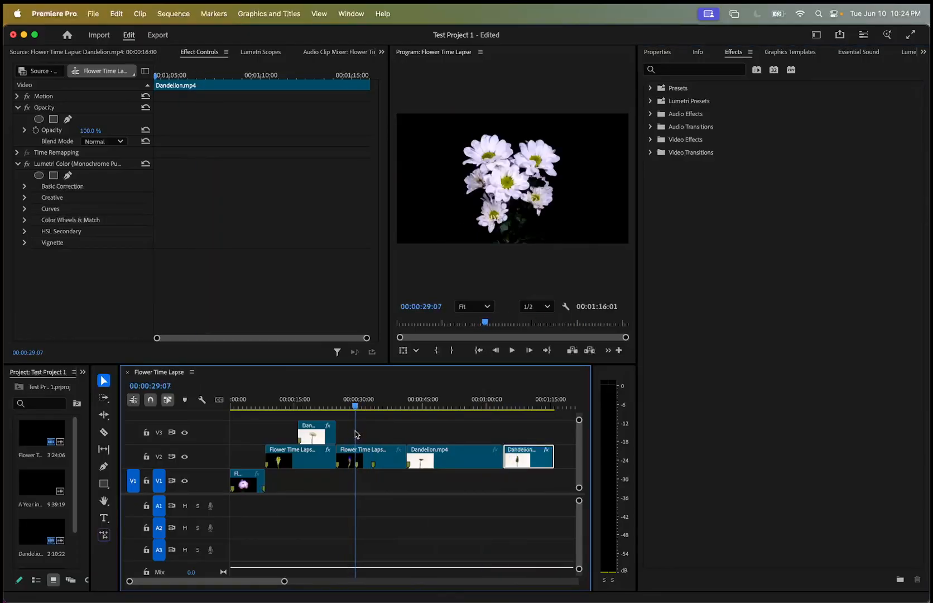
{"action": "double_click", "coordinate": [364, 454]}
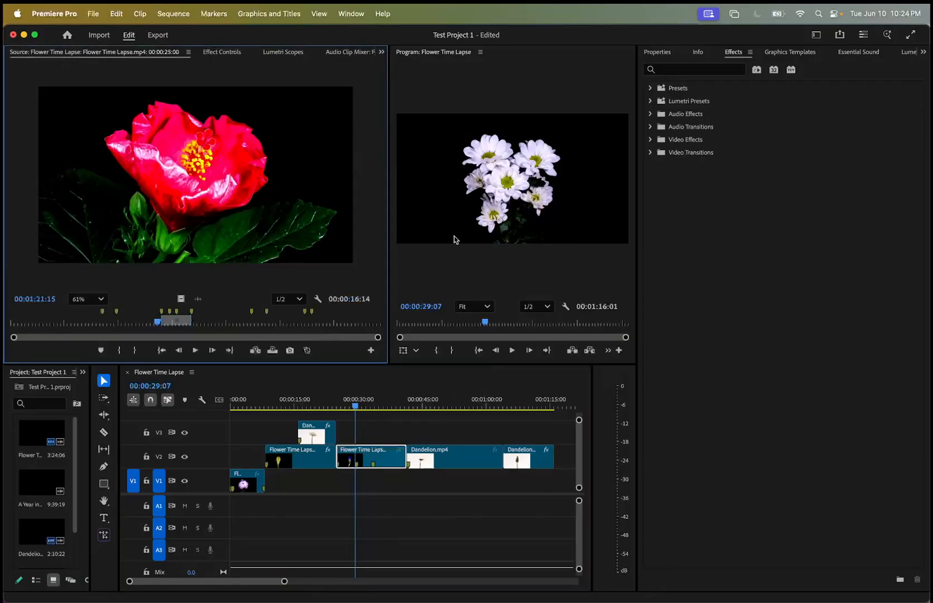
{"action": "double_click", "coordinate": [368, 454]}
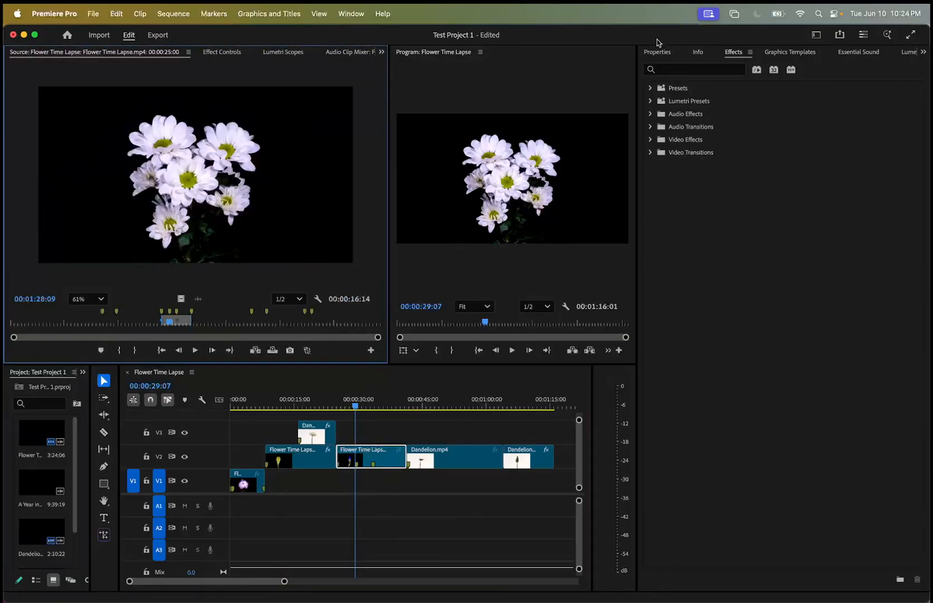
{"action": "left_click", "coordinate": [650, 140]}
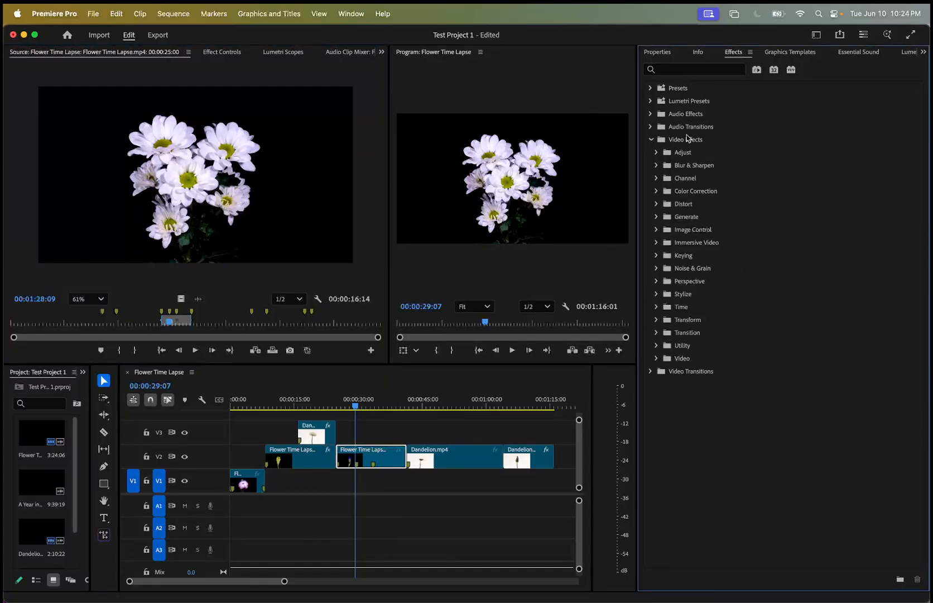
{"action": "left_click", "coordinate": [657, 293]}
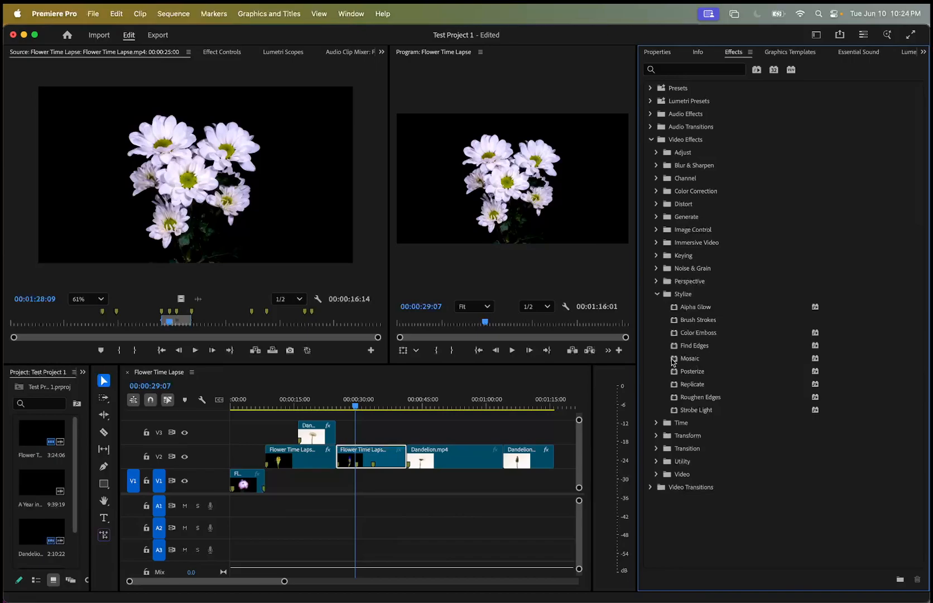
{"action": "left_click_drag", "start_coordinate": [419, 440], "coordinate": [380, 458]}
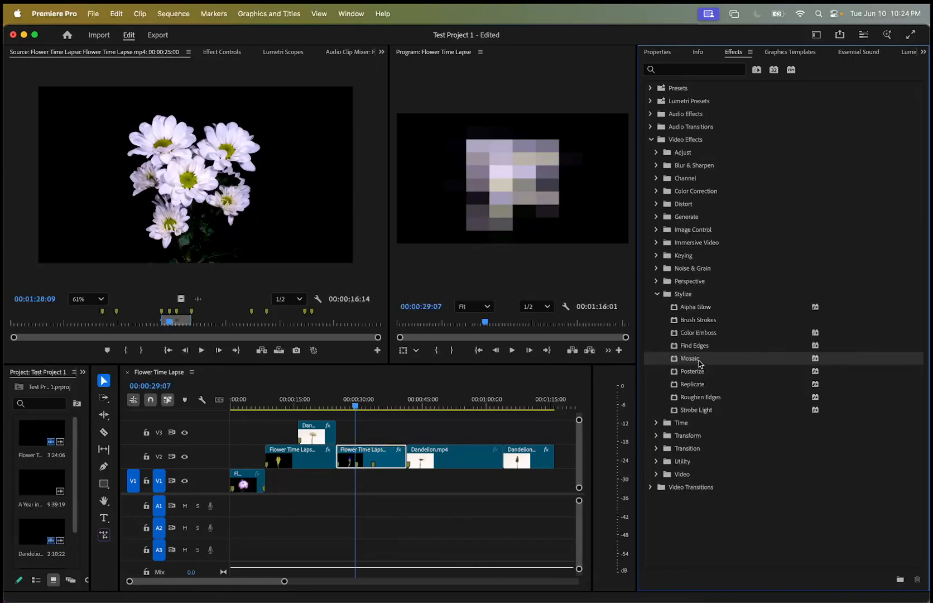
{"action": "left_click_drag", "start_coordinate": [697, 361], "coordinate": [373, 464]}
Show the Mosaic clip's effect controls, enlarge the program preview, and park the playhead at 00:00:29:02 in a magnified keyframe timeline.
{"action": "left_click", "coordinate": [226, 53]}
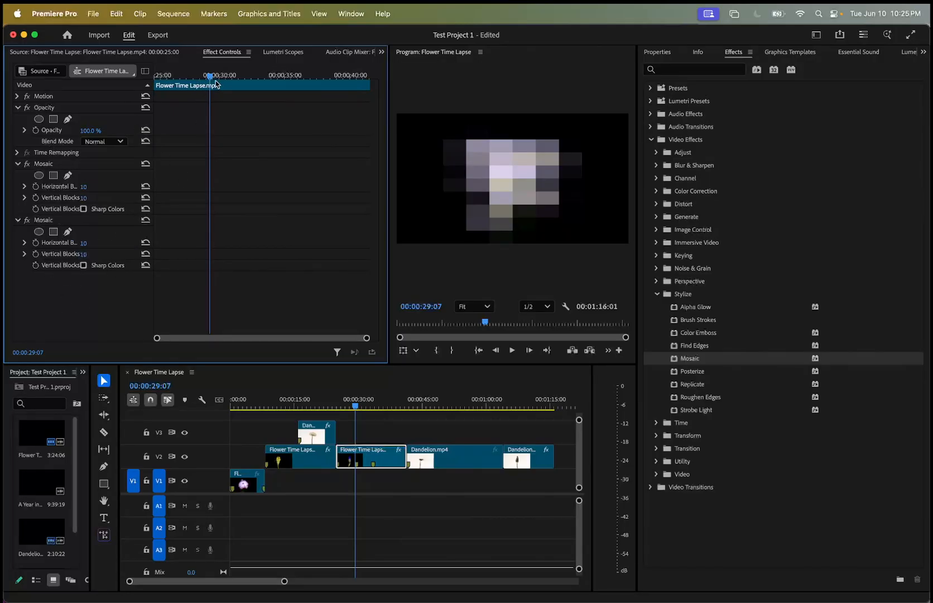
{"action": "left_click_drag", "start_coordinate": [209, 79], "coordinate": [255, 86]}
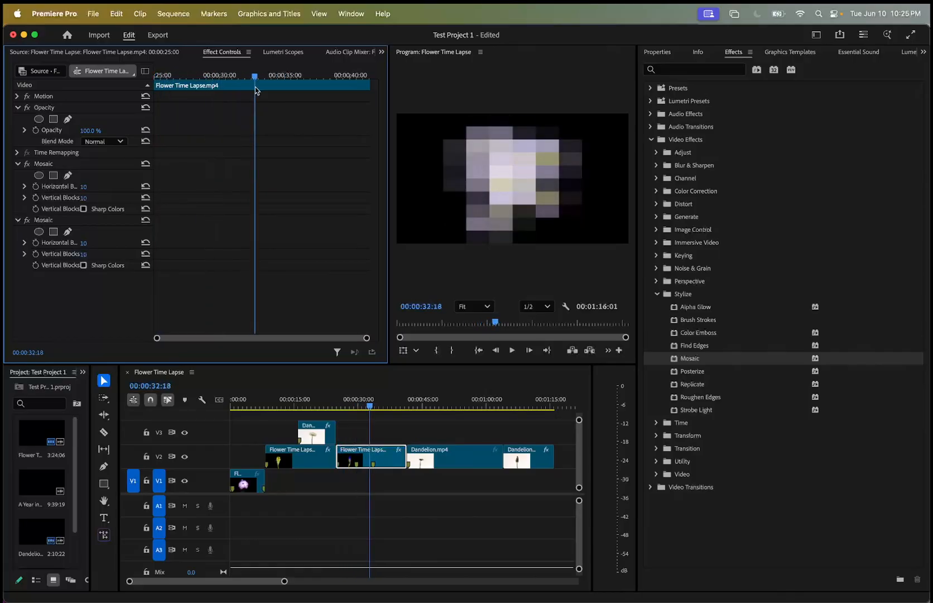
{"action": "left_click_drag", "start_coordinate": [636, 94], "coordinate": [796, 94]}
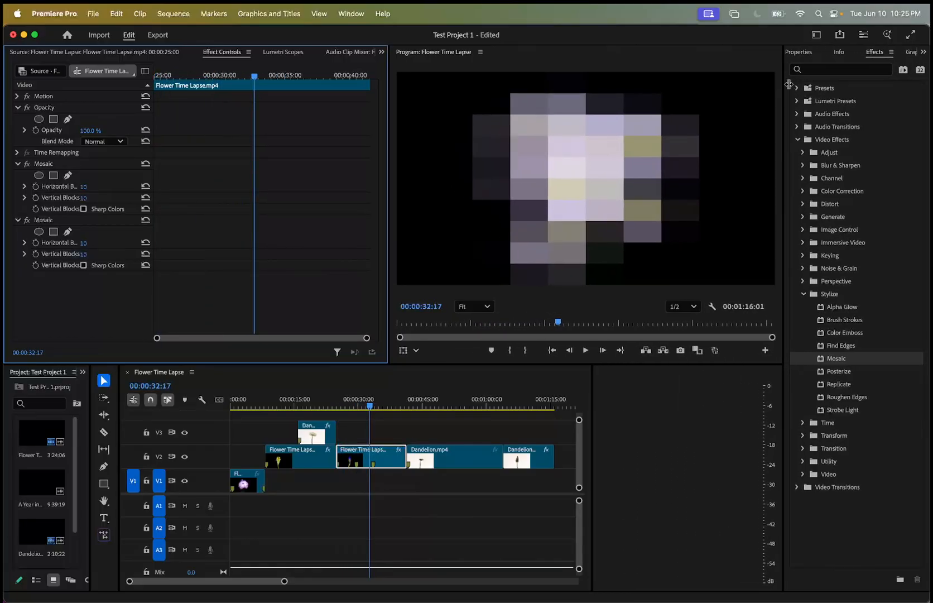
{"action": "left_click_drag", "start_coordinate": [255, 77], "coordinate": [205, 66]}
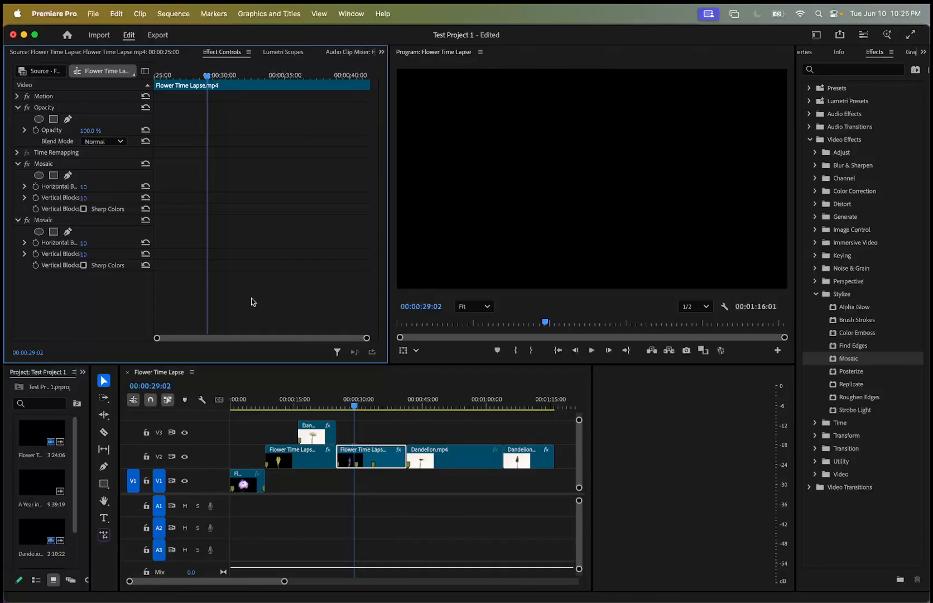
{"action": "left_click_drag", "start_coordinate": [367, 338], "coordinate": [318, 344]}
{"action": "mouse_move", "coordinate": [260, 77]}
{"action": "left_mouse_down"}
{"action": "mouse_move", "coordinate": [252, 78]}
{"action": "mouse_move", "coordinate": [263, 77]}
{"action": "left_mouse_up"}
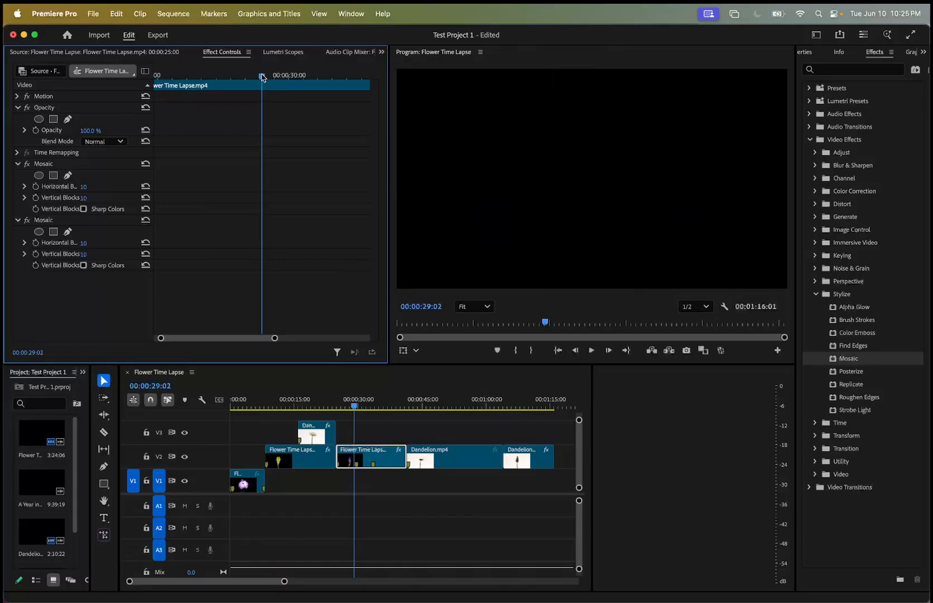
Delete the second, duplicate Mosaic effect from the selected V2 Flower Time Lapse clip.
{"action": "left_click", "coordinate": [67, 221]}
{"action": "right_click", "coordinate": [77, 224]}
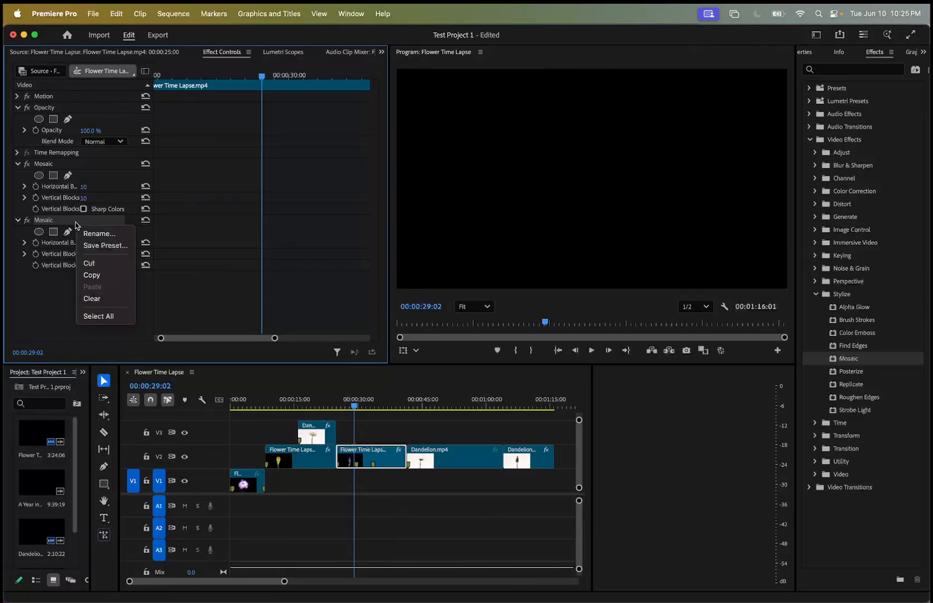
{"action": "left_click", "coordinate": [51, 225]}
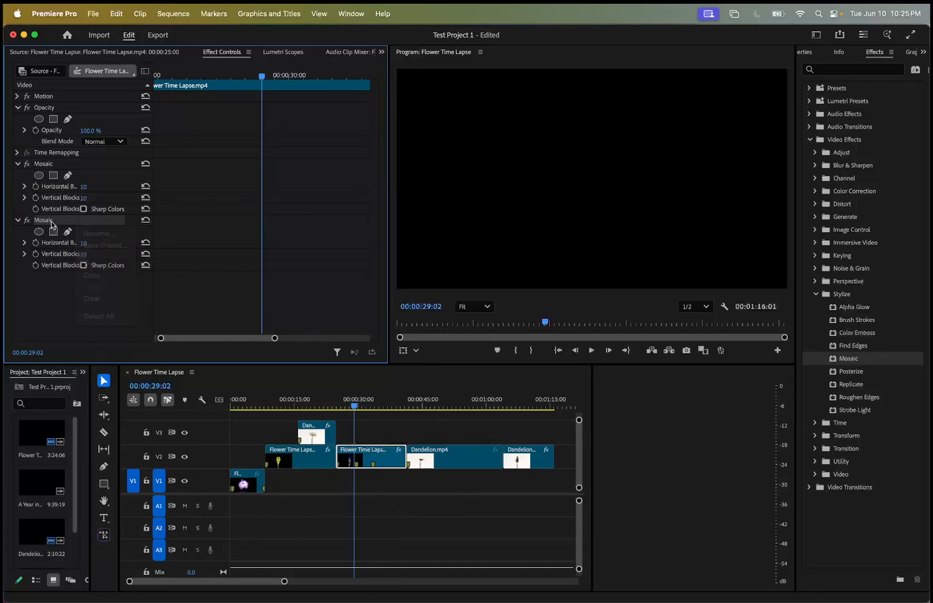
{"action": "key", "text": "Delete"}
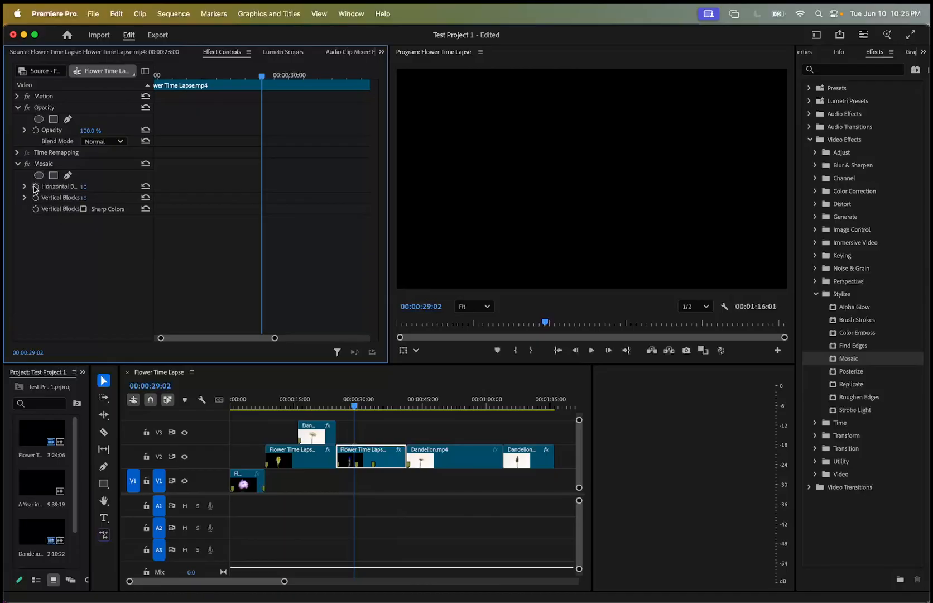
Set the Mosaic effect's horizontal and vertical blocks to 7 with the playhead at 00:00:29:10.
{"action": "left_click_drag", "start_coordinate": [268, 76], "coordinate": [273, 81]}
{"action": "left_click_drag", "start_coordinate": [78, 188], "coordinate": [47, 189]}
{"action": "left_click_drag", "start_coordinate": [101, 200], "coordinate": [97, 200]}
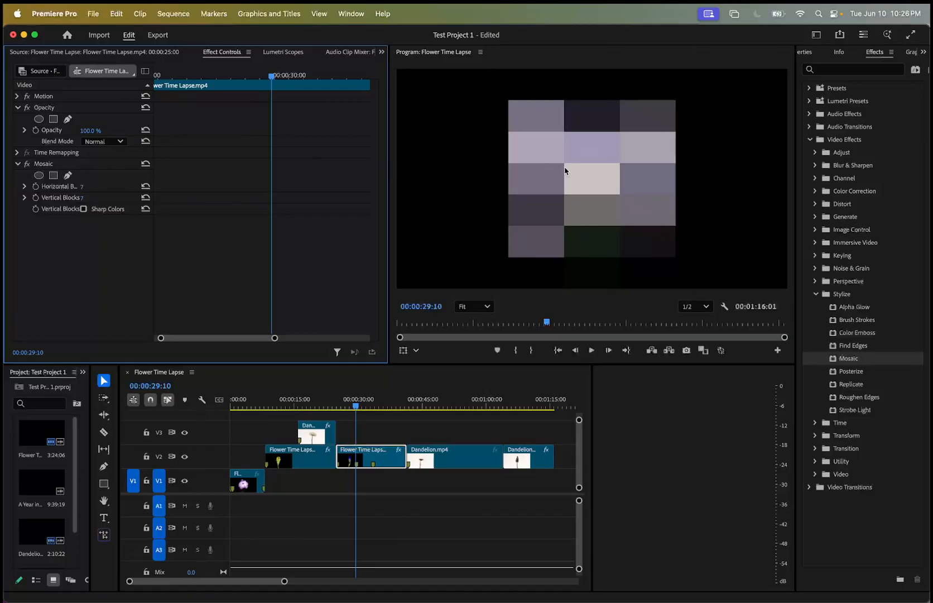
Enable keyframing for Mosaic's horizontal and vertical blocks at the clip's start, 00:00:25:00, and enter 0 for both.
{"action": "mouse_move", "coordinate": [272, 77]}
{"action": "left_mouse_down"}
{"action": "mouse_move", "coordinate": [223, 78]}
{"action": "mouse_move", "coordinate": [394, 104]}
{"action": "mouse_move", "coordinate": [333, 81]}
{"action": "mouse_move", "coordinate": [167, 81]}
{"action": "mouse_move", "coordinate": [269, 79]}
{"action": "left_mouse_up"}
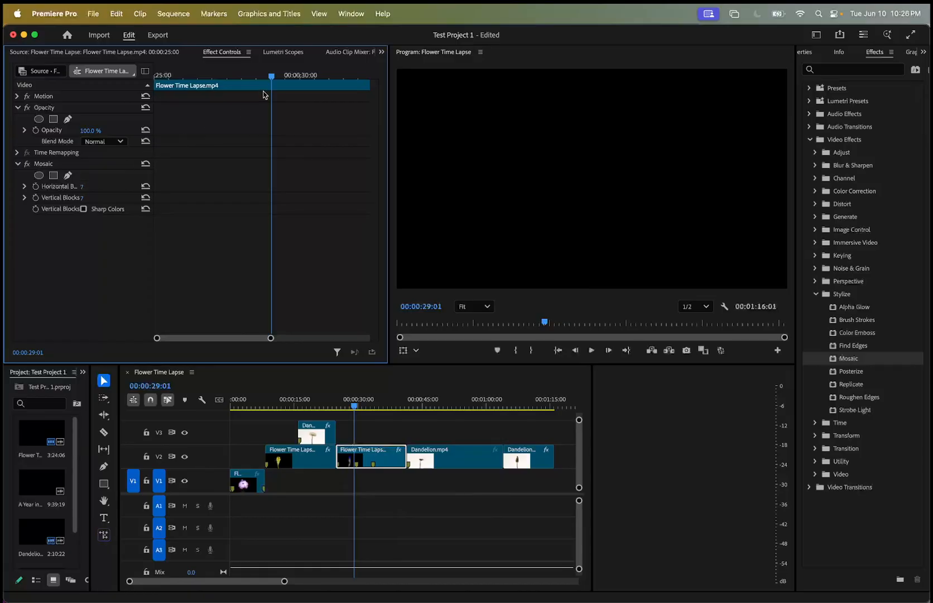
{"action": "left_click_drag", "start_coordinate": [273, 82], "coordinate": [140, 88]}
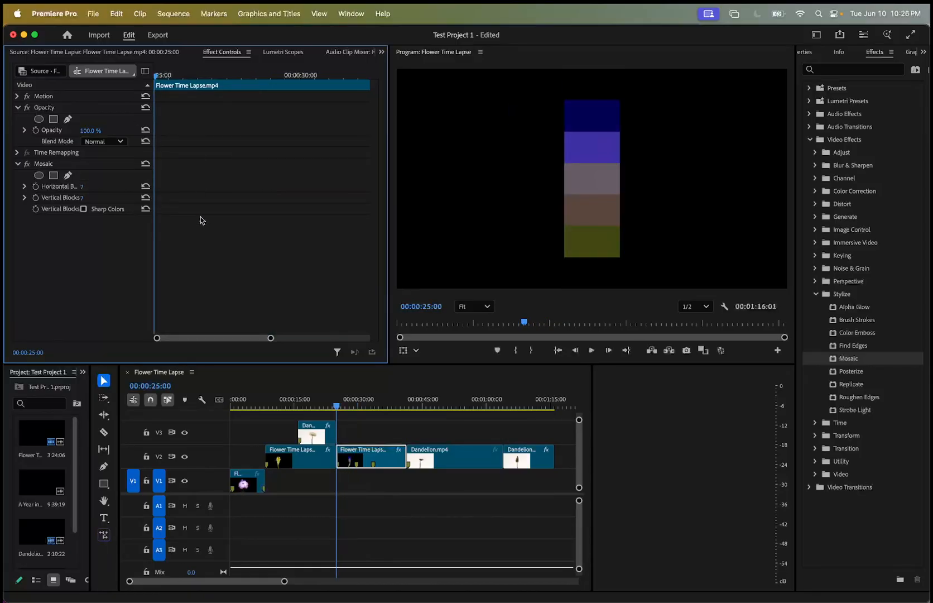
{"action": "left_click", "coordinate": [36, 186]}
{"action": "left_click", "coordinate": [35, 197]}
{"action": "left_click", "coordinate": [82, 186]}
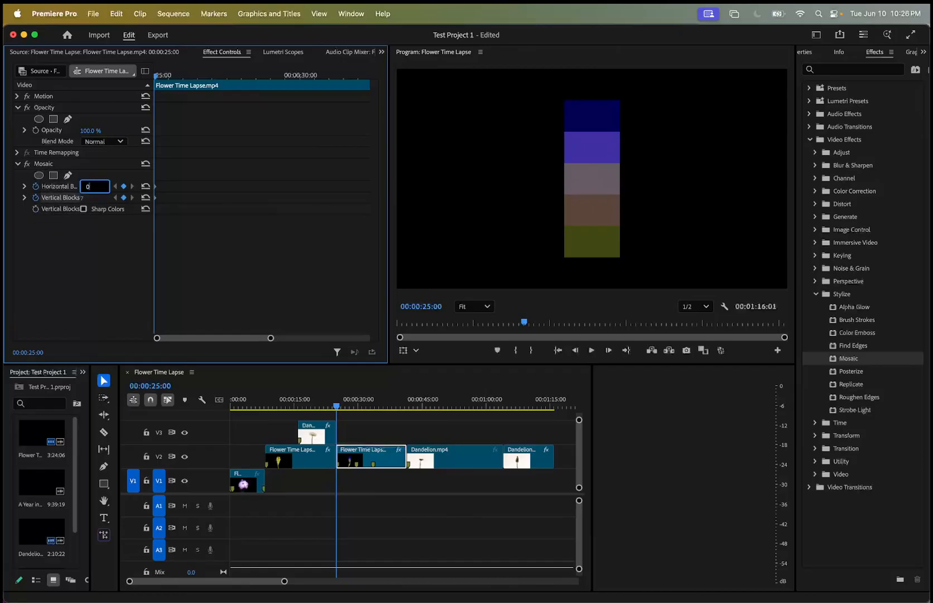
{"action": "type", "text": "0"}
{"action": "left_click", "coordinate": [95, 197]}
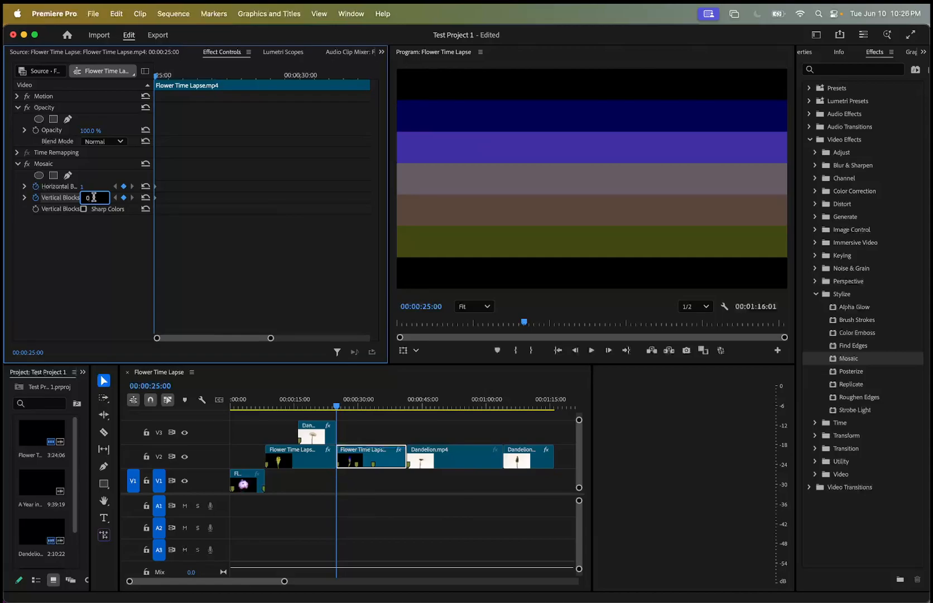
{"action": "key", "text": "Return"}
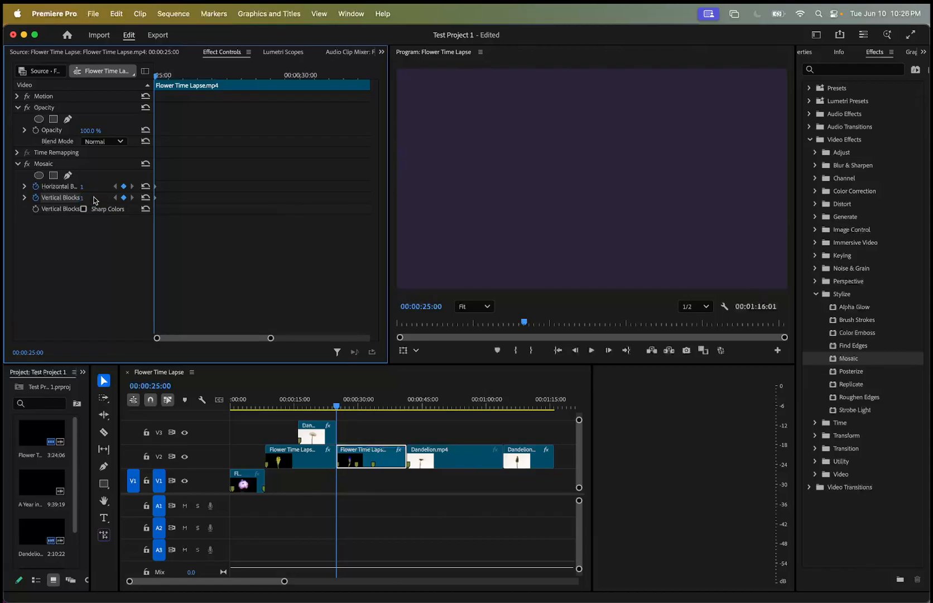
Try vertical blocks at 10 and horizontal blocks reset to default, and undo the block value changes.
{"action": "left_click", "coordinate": [95, 198]}
{"action": "type", "text": "10"}
{"action": "key", "text": "Return"}
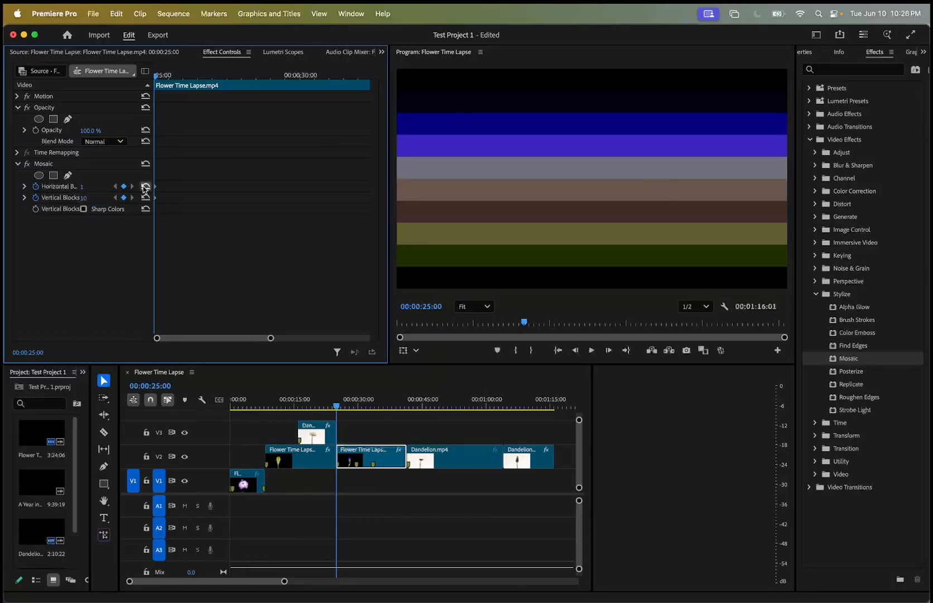
{"action": "left_click", "coordinate": [145, 186]}
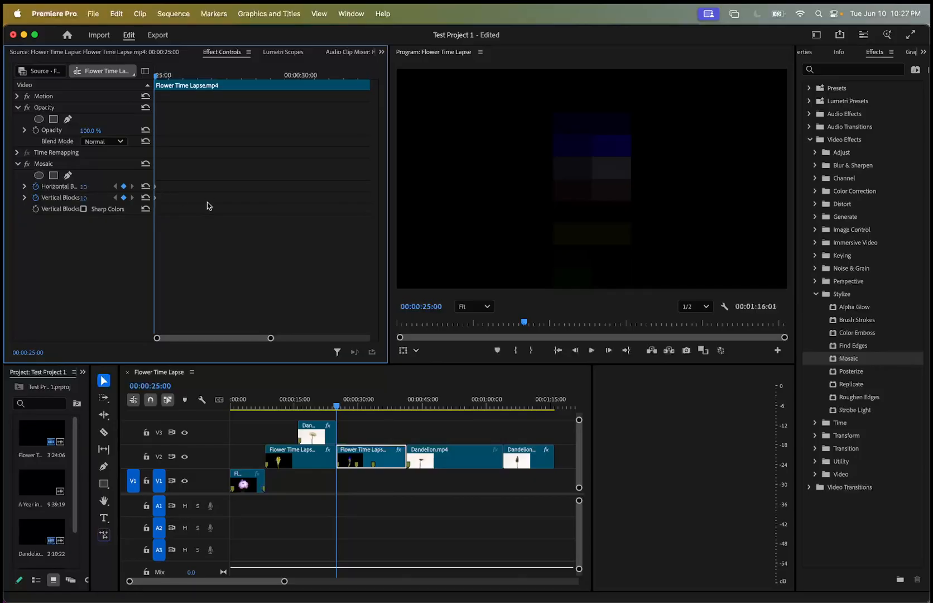
{"action": "key", "text": "super+z"}
{"action": "key", "text": "super+z"}
{"action": "key", "text": "super+z"}
{"action": "key", "text": "super+z"}
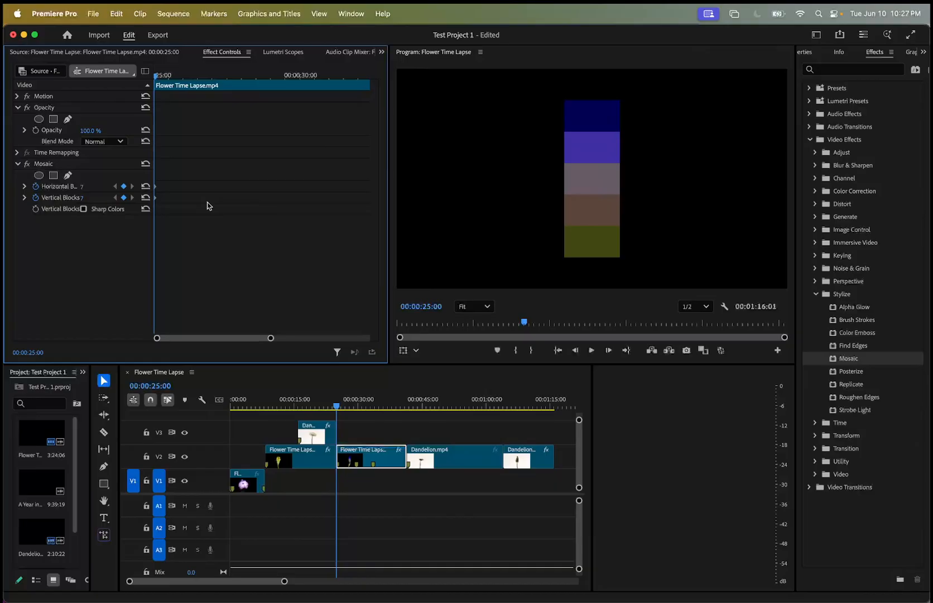
Remove the remaining Mosaic effect from the V2 Flower Time Lapse clip.
{"action": "left_click", "coordinate": [53, 166]}
{"action": "right_click", "coordinate": [53, 166]}
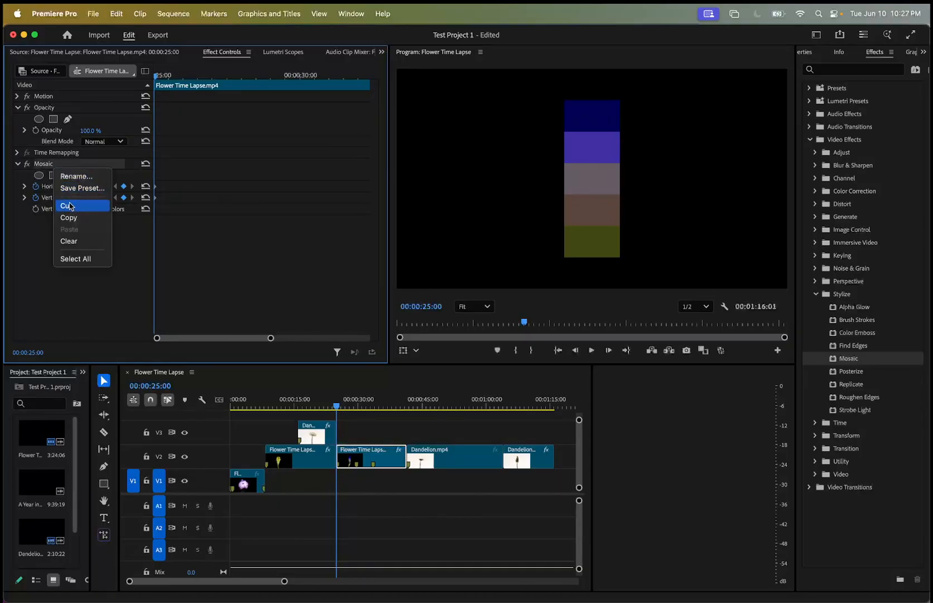
{"action": "left_click", "coordinate": [74, 241]}
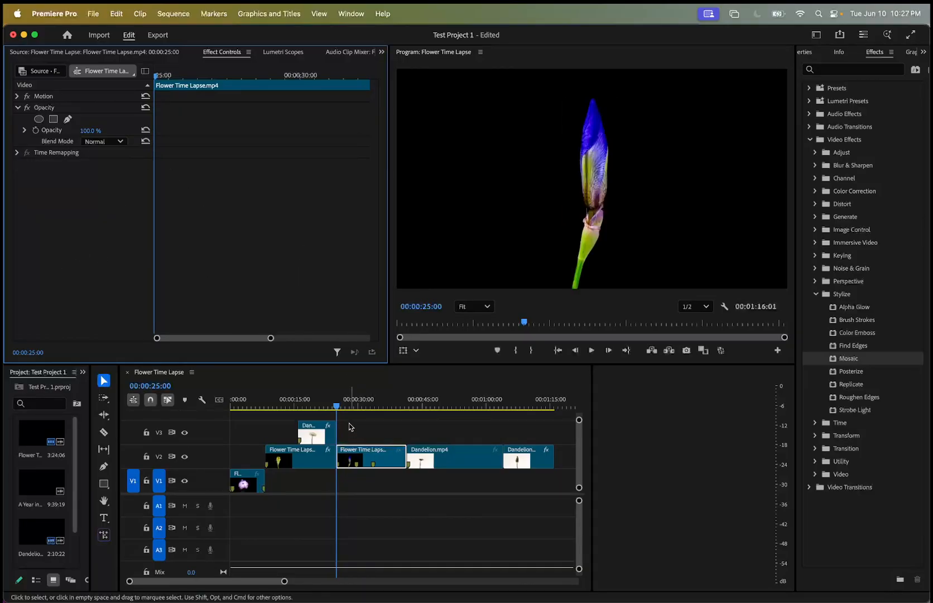
Split the V2 Flower Time Lapse clip at 00:00:29:04 and at the marker where the white flower shot ends.
{"action": "mouse_move", "coordinate": [336, 408]}
{"action": "left_mouse_down"}
{"action": "mouse_move", "coordinate": [398, 417]}
{"action": "mouse_move", "coordinate": [354, 407]}
{"action": "left_mouse_up"}
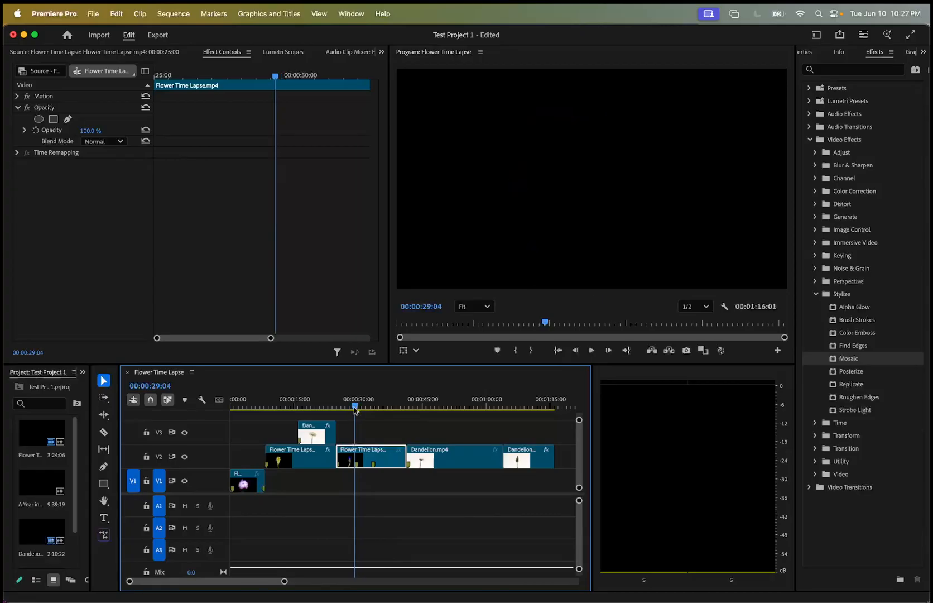
{"action": "scroll", "coordinate": [373, 453], "scroll_direction": "up", "scroll_amount": 3}
{"action": "scroll", "coordinate": [373, 453], "scroll_direction": "up", "scroll_amount": 2}
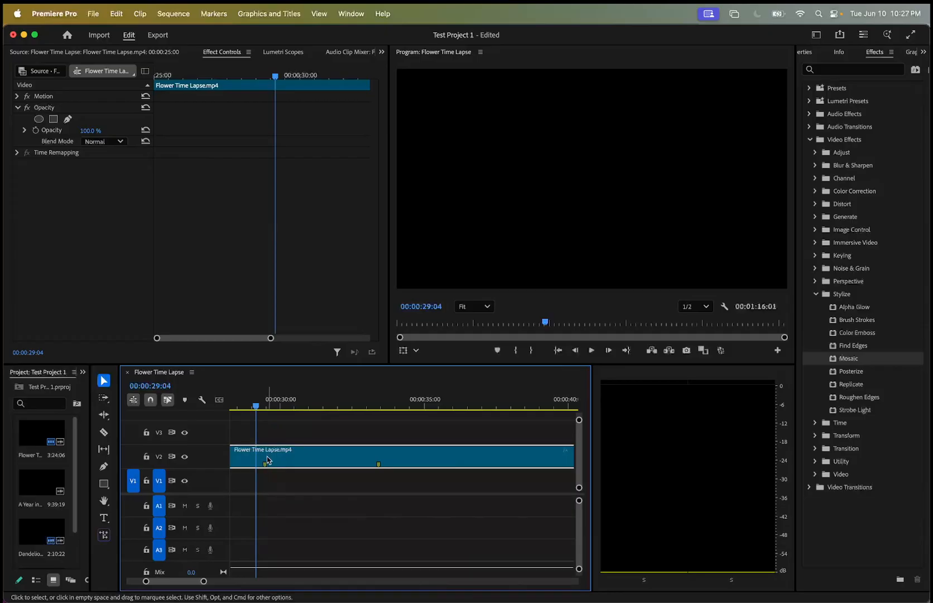
{"action": "double_click", "coordinate": [285, 455]}
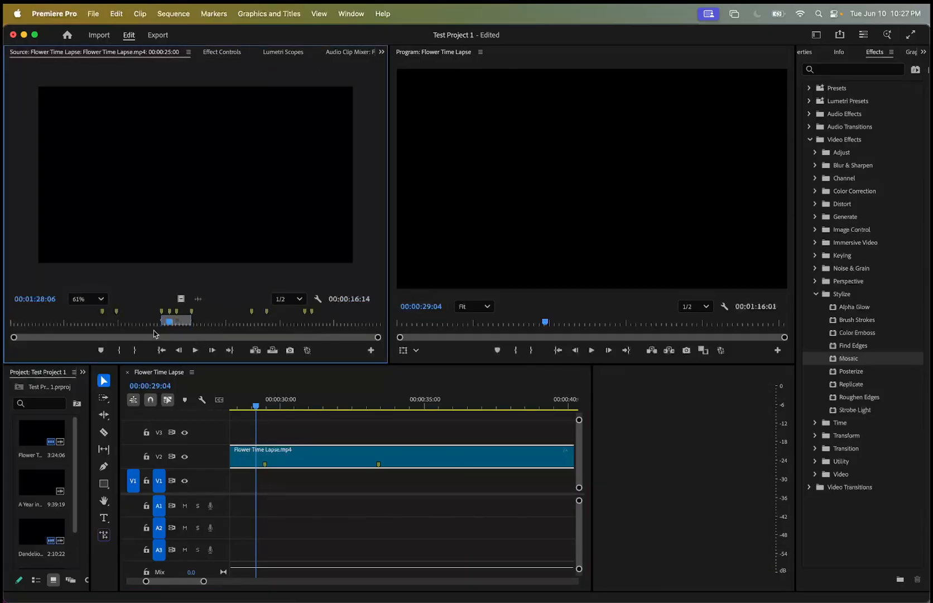
{"action": "left_click", "coordinate": [104, 432]}
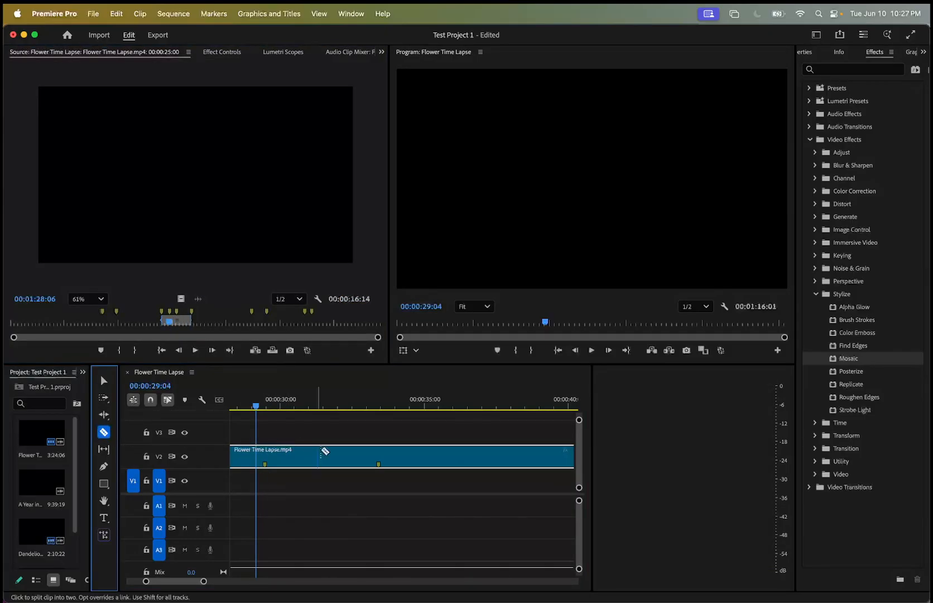
{"action": "left_click", "coordinate": [257, 456]}
{"action": "left_click_drag", "start_coordinate": [256, 405], "coordinate": [337, 409]}
{"action": "left_click", "coordinate": [384, 457]}
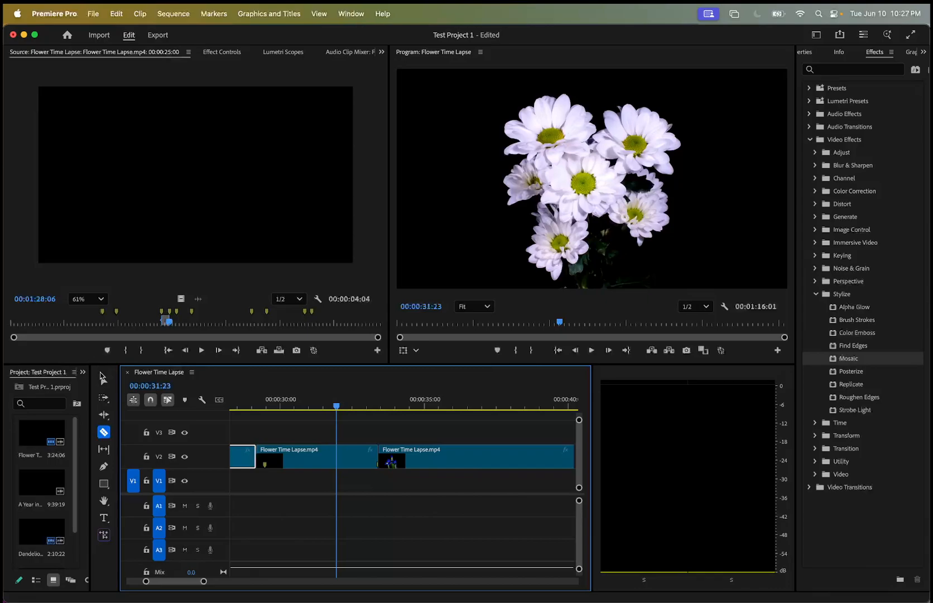
Select the white flower segment between the cuts, show its effect controls, and apply the Mosaic effect to it.
{"action": "left_click", "coordinate": [104, 380]}
{"action": "double_click", "coordinate": [346, 459]}
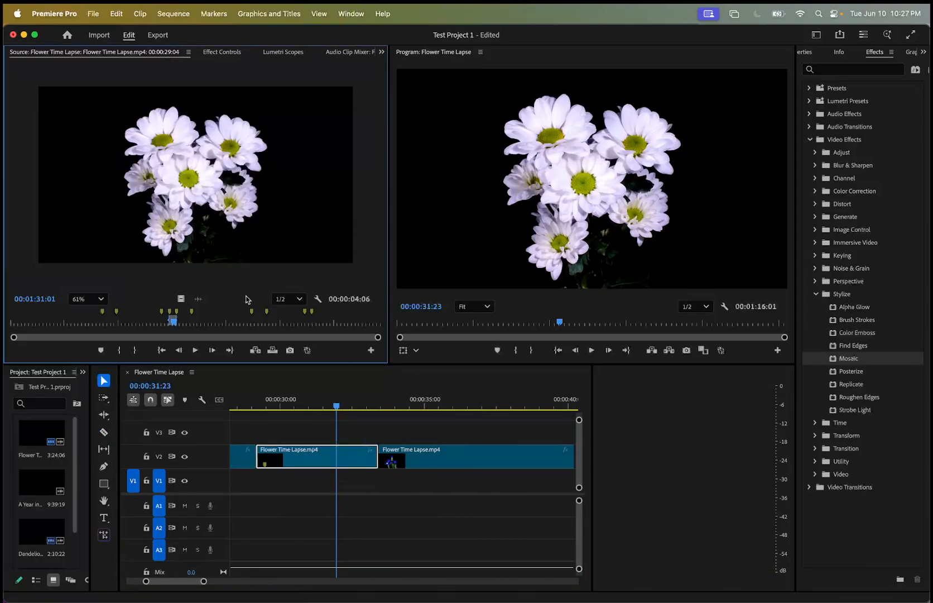
{"action": "left_click", "coordinate": [222, 51]}
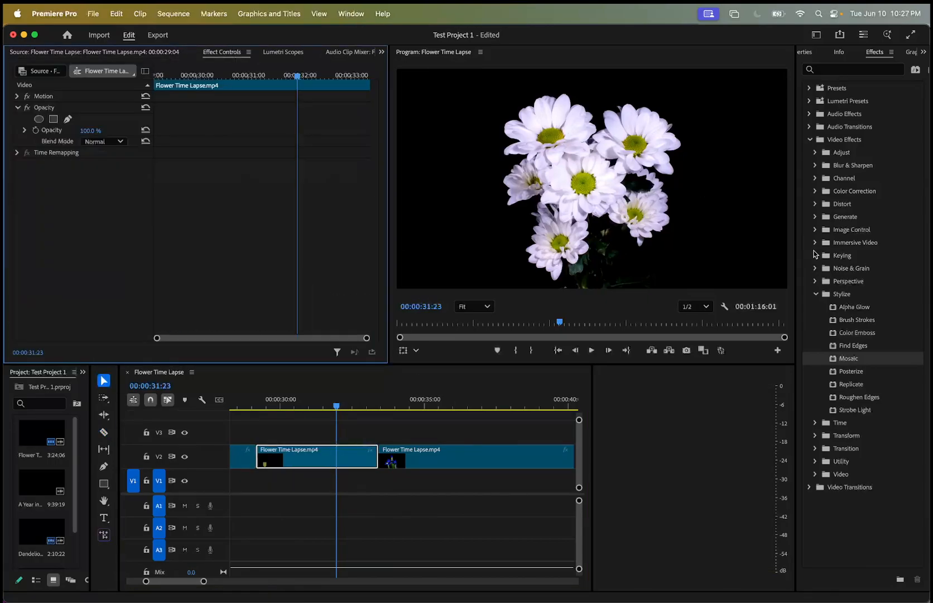
{"action": "left_click_drag", "start_coordinate": [832, 360], "coordinate": [344, 459]}
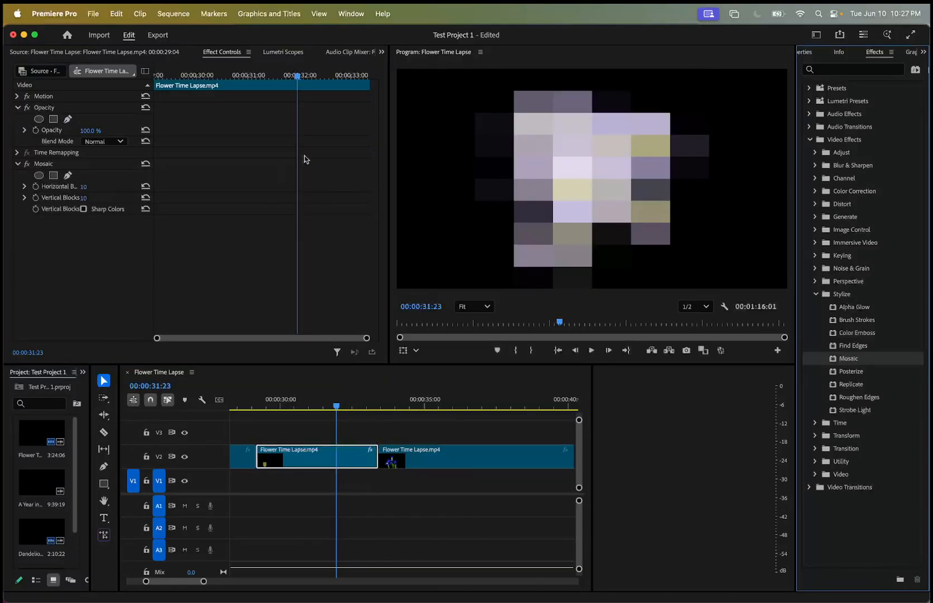
Enable keyframing for Mosaic's horizontal and vertical blocks at the segment's start, 00:00:29:04, and advance the playhead to 00:00:29:08.
{"action": "left_click_drag", "start_coordinate": [300, 77], "coordinate": [146, 79]}
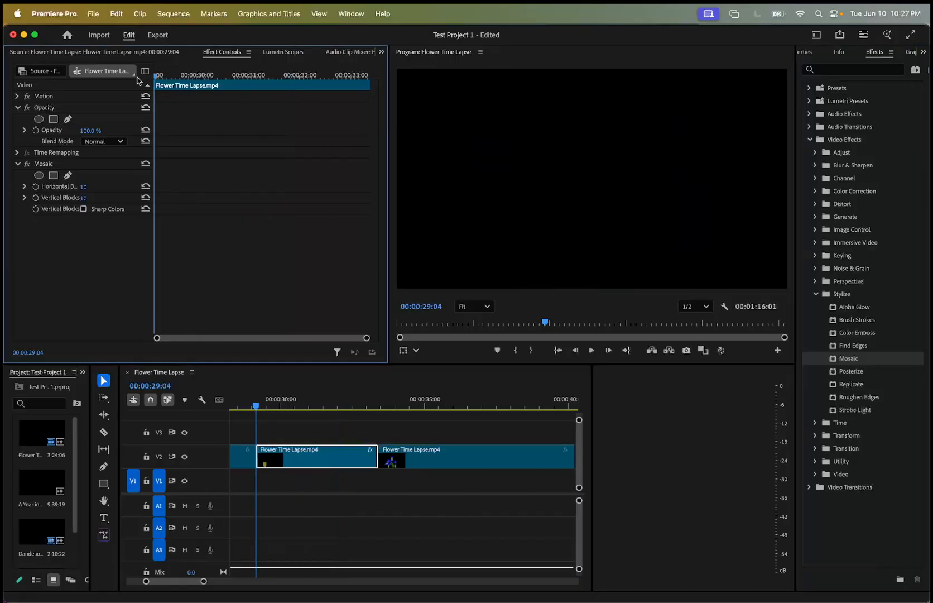
{"action": "left_click", "coordinate": [35, 186]}
{"action": "left_click", "coordinate": [36, 197]}
{"action": "key", "text": "Right"}
{"action": "key", "text": "Right"}
{"action": "key", "text": "Right"}
{"action": "key", "text": "Right"}
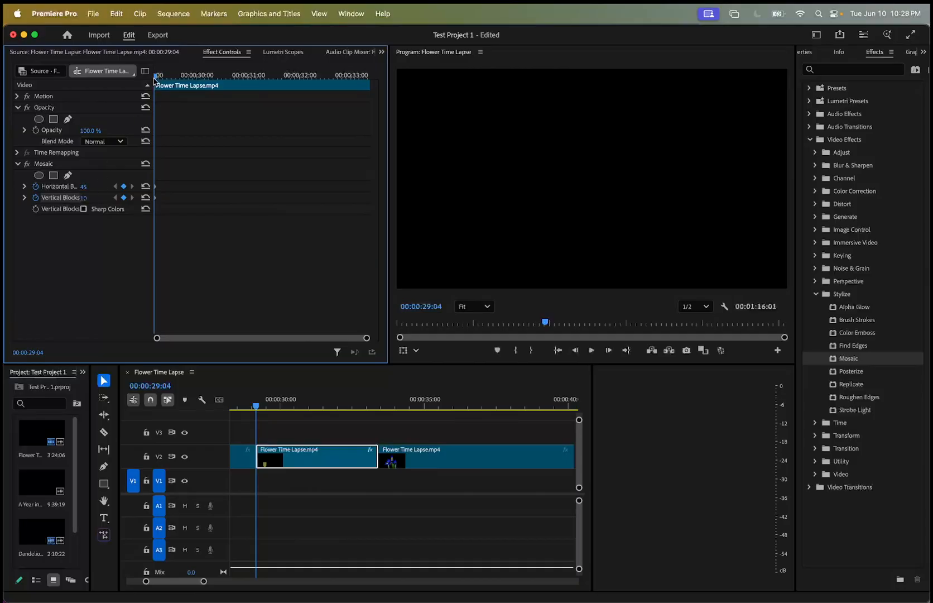
Set Mosaic's horizontal and vertical blocks to 40 and move those keyframes to the segment's start.
{"action": "left_click_drag", "start_coordinate": [86, 198], "coordinate": [117, 199]}
{"action": "left_click", "coordinate": [92, 186]}
{"action": "type", "text": "40"}
{"action": "left_click", "coordinate": [94, 196]}
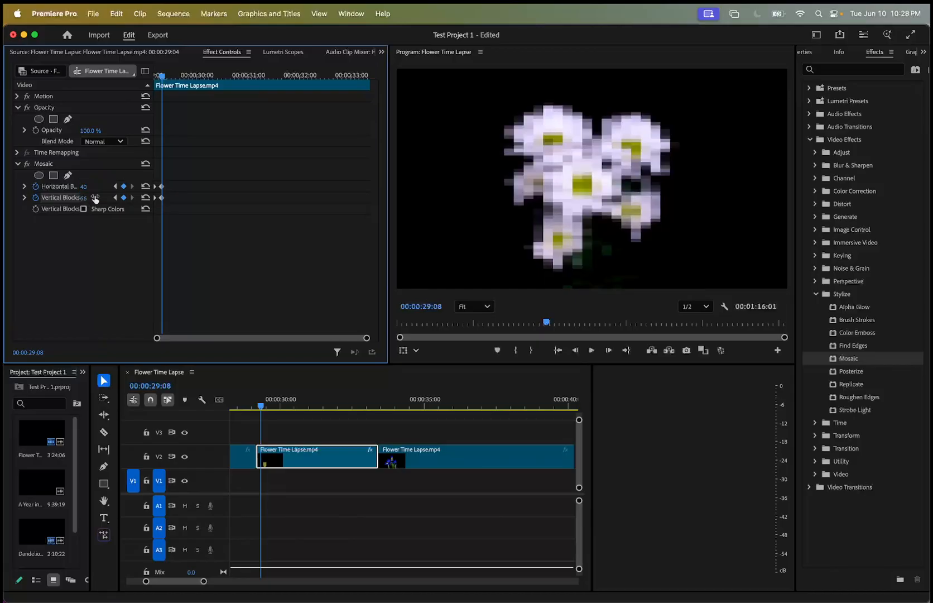
{"action": "key", "text": "Return"}
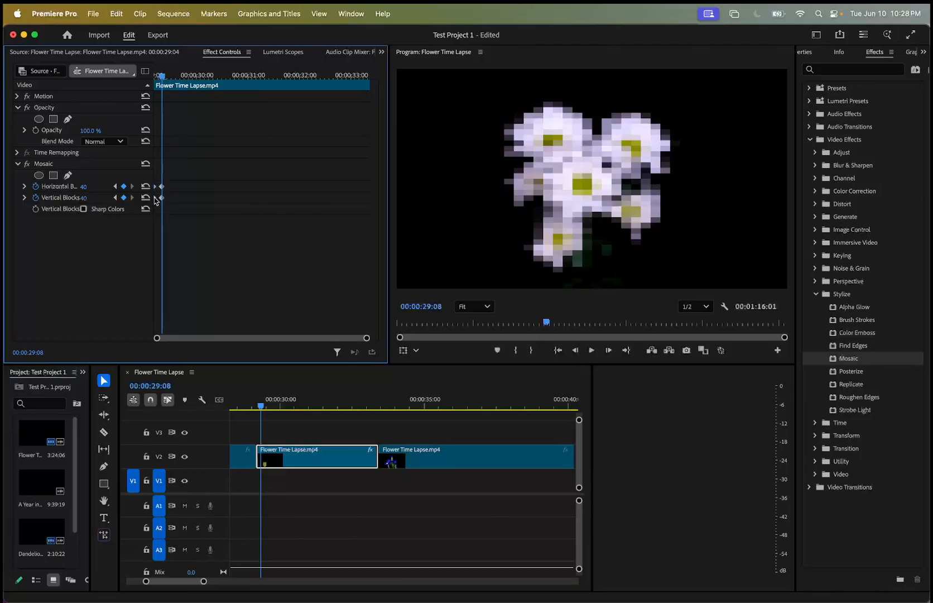
{"action": "left_click_drag", "start_coordinate": [161, 188], "coordinate": [147, 188]}
Keyframe Mosaic's horizontal and vertical blocks at 7 at 00:00:31:04.
{"action": "left_click_drag", "start_coordinate": [162, 76], "coordinate": [259, 73]}
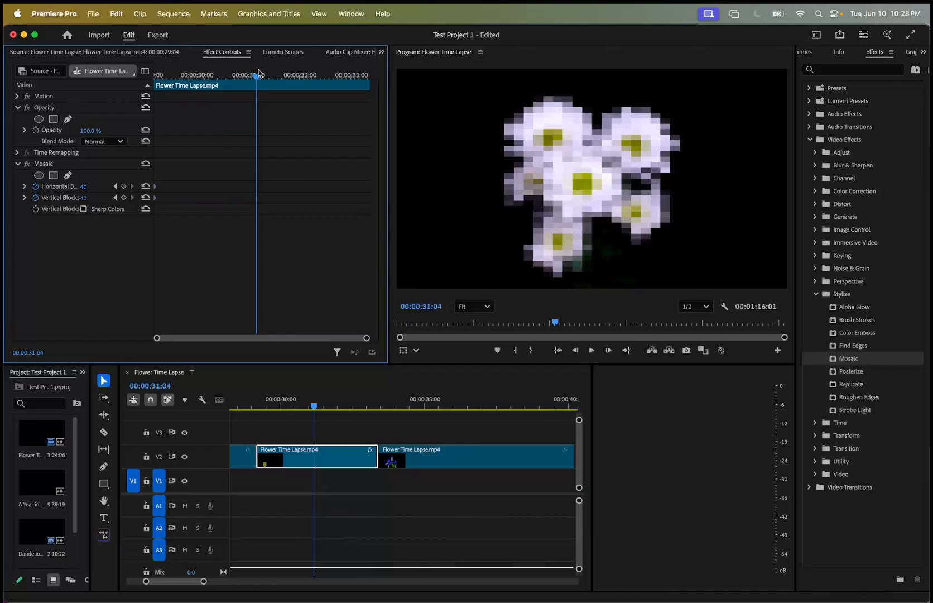
{"action": "left_click", "coordinate": [84, 186]}
{"action": "type", "text": "7"}
{"action": "left_click", "coordinate": [91, 197]}
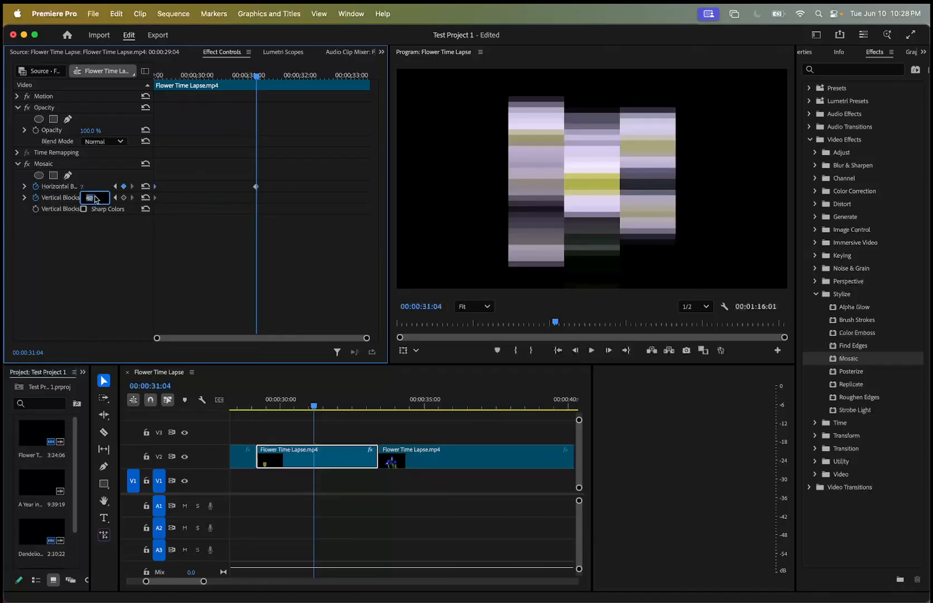
{"action": "type", "text": "7"}
{"action": "key", "text": "Return"}
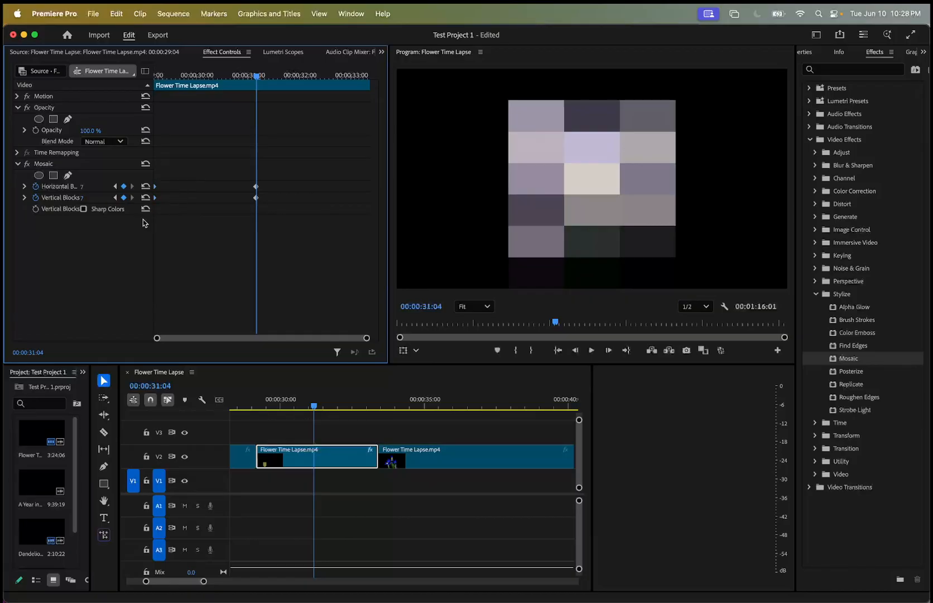
Add horizontal and vertical block keyframes at the segment's end and play back the Mosaic animation.
{"action": "left_click_drag", "start_coordinate": [255, 80], "coordinate": [378, 68]}
{"action": "left_click_drag", "start_coordinate": [379, 405], "coordinate": [246, 404]}
{"action": "key", "text": "space"}
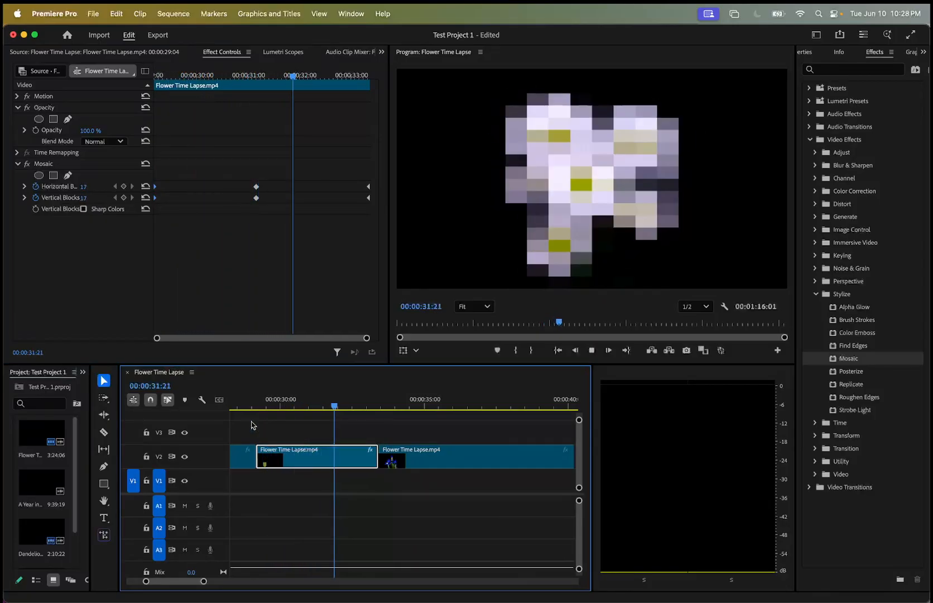
{"action": "key", "text": "space"}
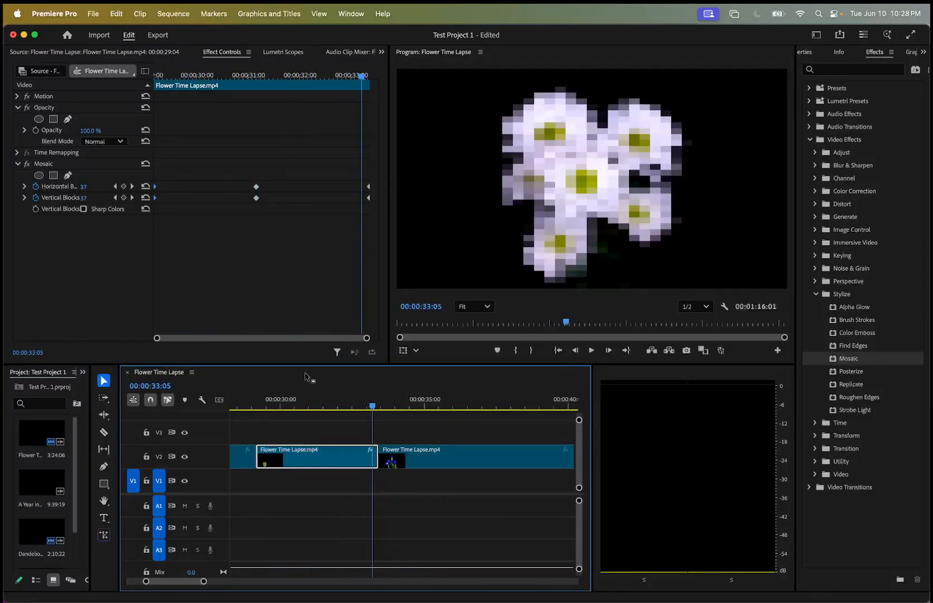
Delete the end keyframes and move the middle horizontal and vertical block keyframes to the segment's end.
{"action": "left_click", "coordinate": [355, 148]}
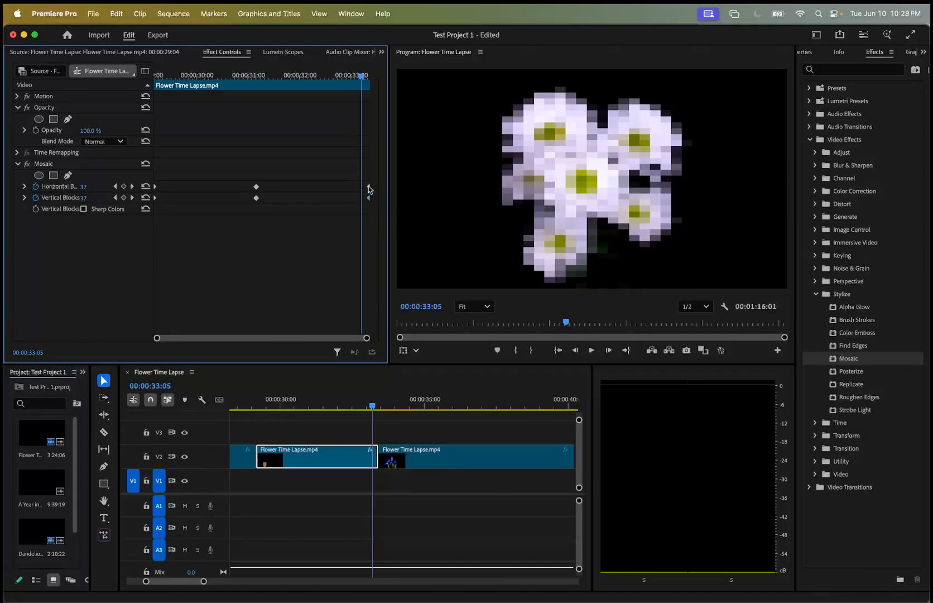
{"action": "key", "text": "Delete"}
{"action": "left_click_drag", "start_coordinate": [361, 76], "coordinate": [231, 110]}
{"action": "left_click_drag", "start_coordinate": [260, 186], "coordinate": [373, 189]}
Play the revised Mosaic animation from the segment's start and show its effect controls with the playhead at 00:00:29:16.
{"action": "left_click_drag", "start_coordinate": [223, 71], "coordinate": [140, 77]}
{"action": "key", "text": "space"}
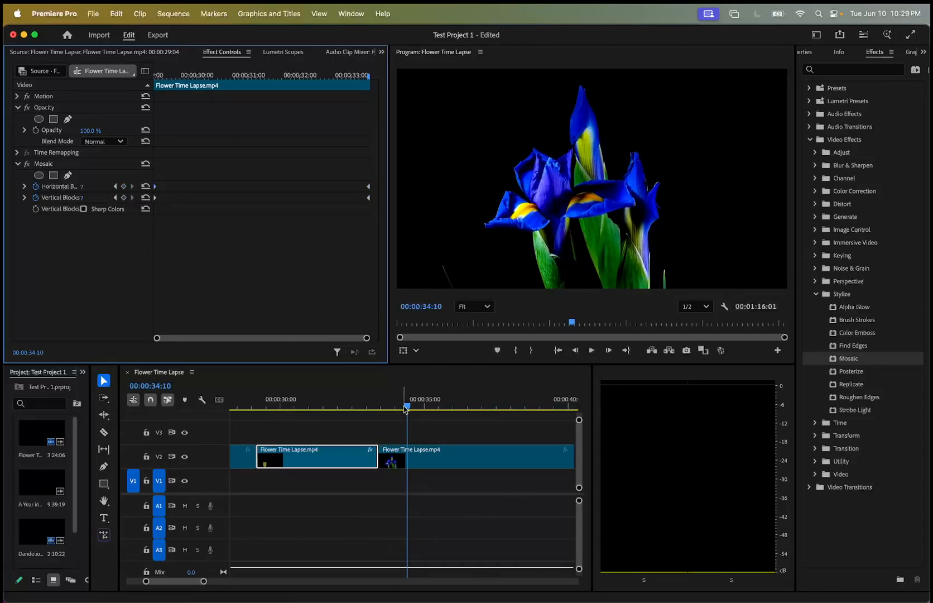
{"action": "left_click", "coordinate": [271, 406]}
{"action": "double_click", "coordinate": [269, 454]}
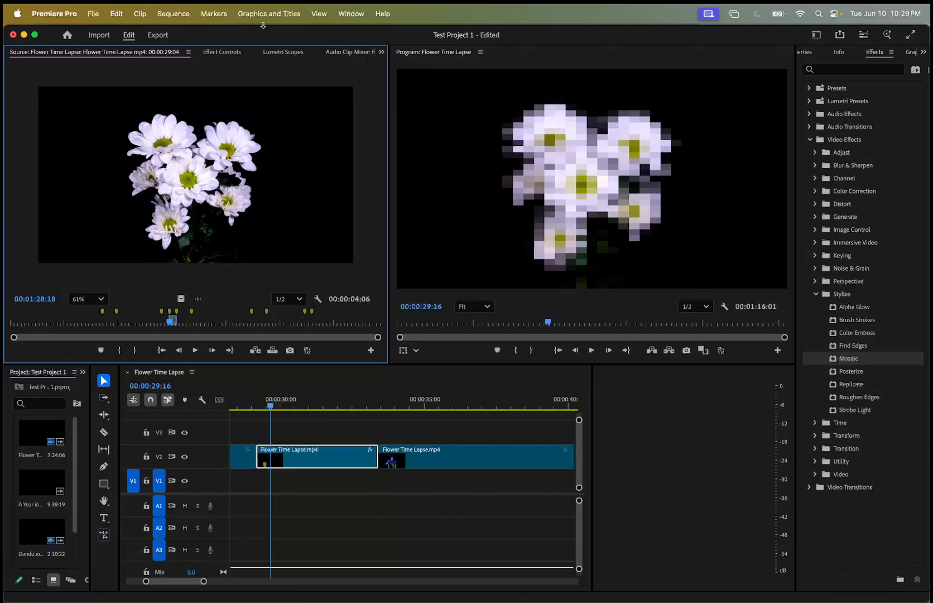
{"action": "left_click", "coordinate": [229, 54]}
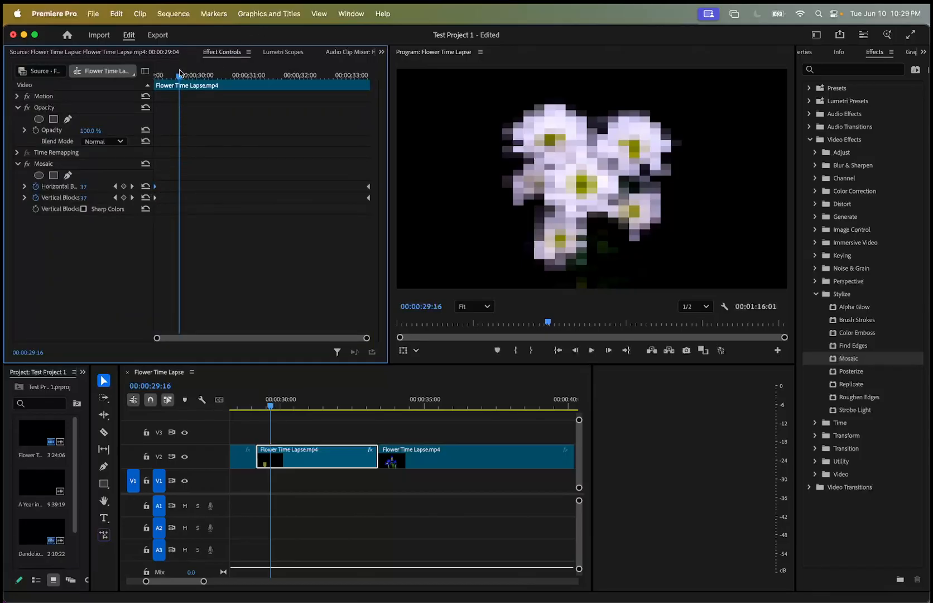
Set Mosaic's horizontal and vertical block keyframes to 20 at the segment's start.
{"action": "left_click_drag", "start_coordinate": [179, 71], "coordinate": [147, 89]}
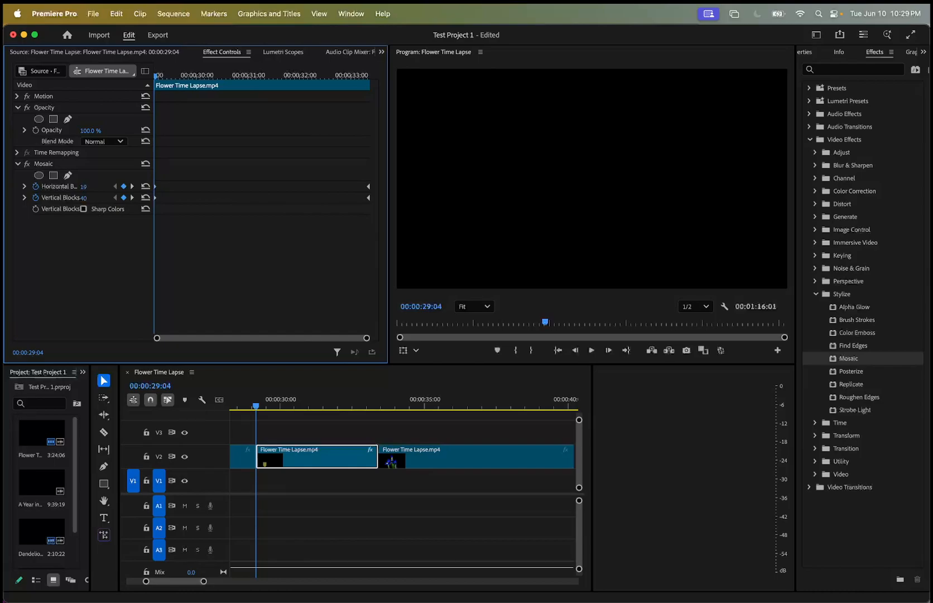
{"action": "left_click", "coordinate": [92, 197]}
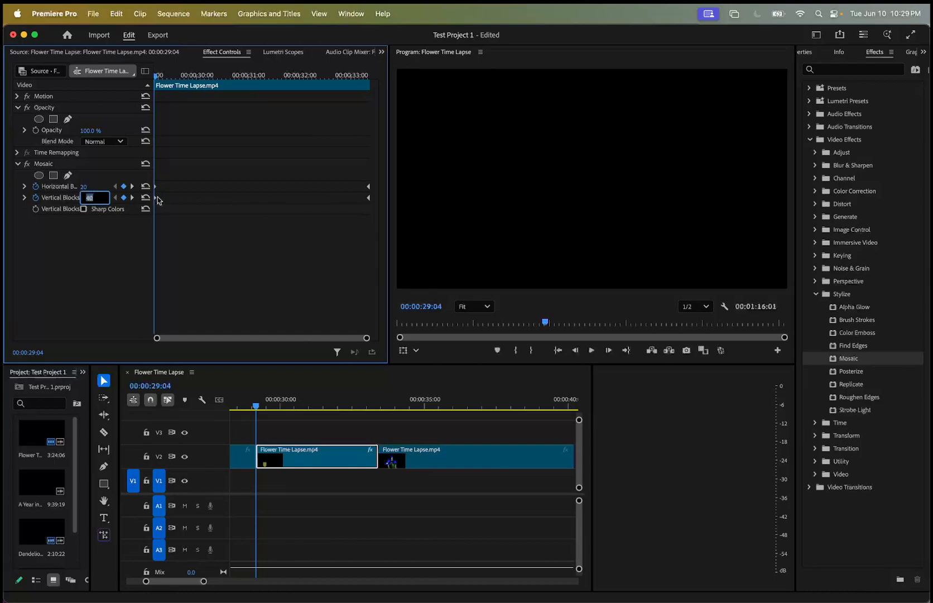
{"action": "type", "text": "20"}
{"action": "key", "text": "Return"}
Play the Mosaic animation from 20 to 7 blocks twice across the flower segment.
{"action": "key", "text": "space"}
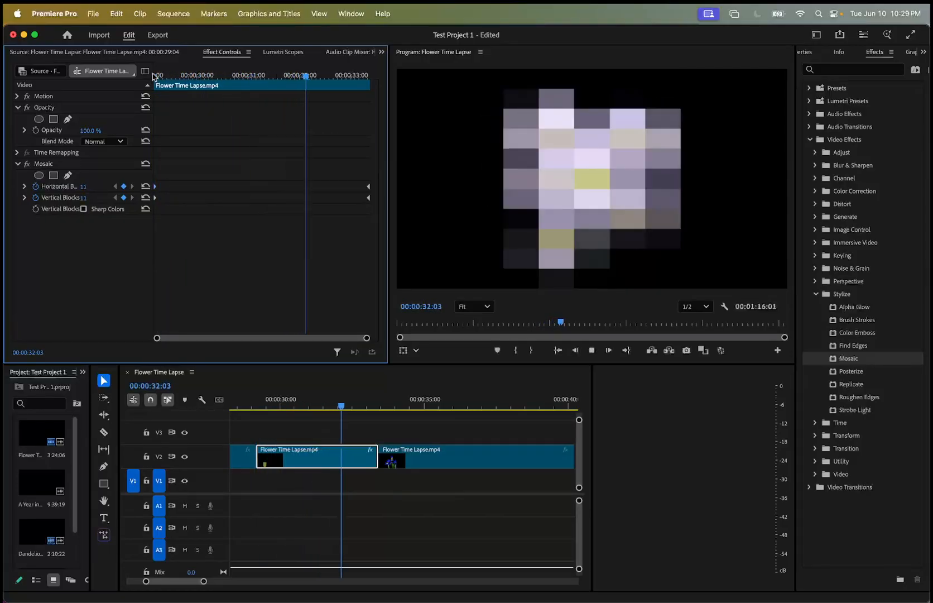
{"action": "key", "text": "space"}
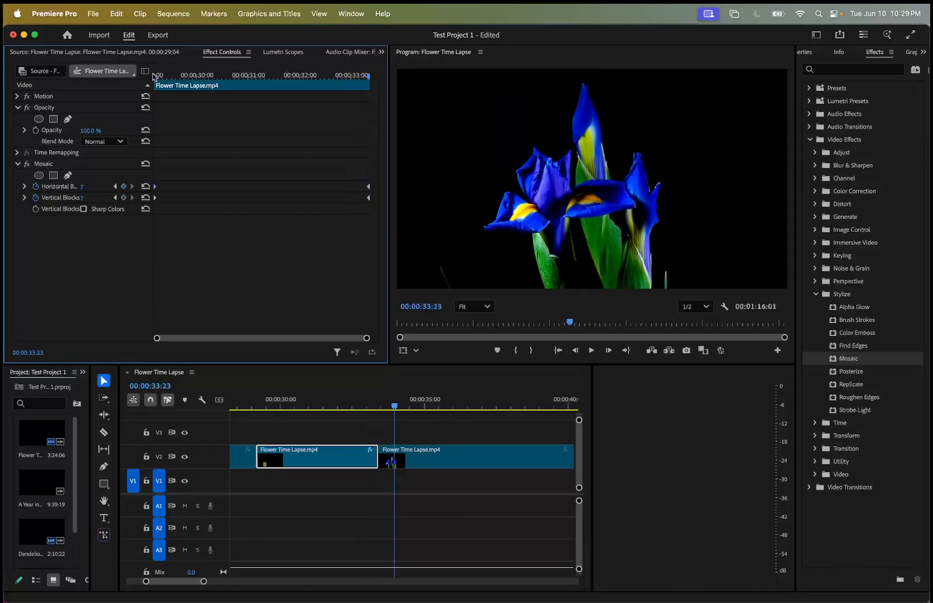
{"action": "left_click_drag", "start_coordinate": [393, 407], "coordinate": [236, 429]}
{"action": "key", "text": "space"}
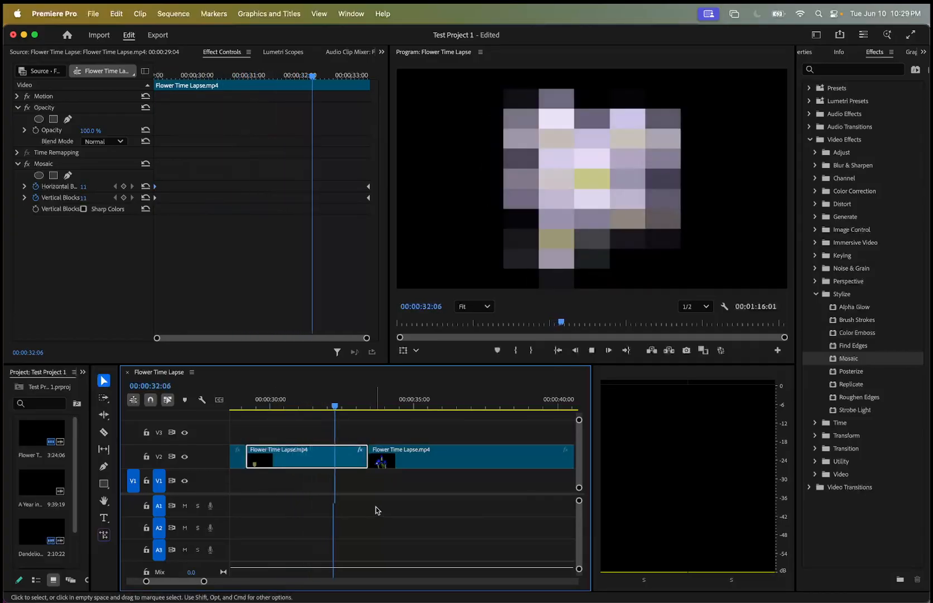
{"action": "key", "text": "space"}
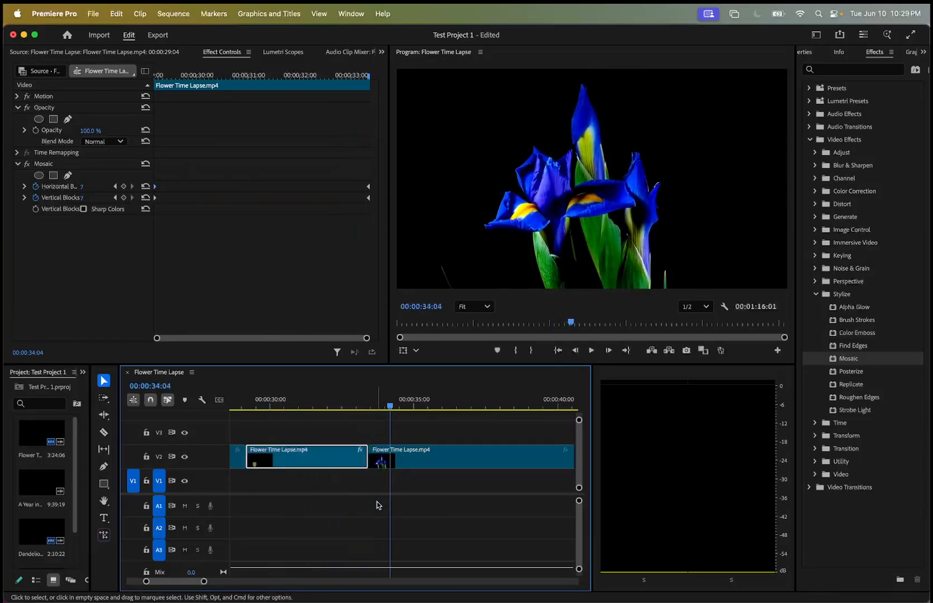
{"action": "scroll", "coordinate": [447, 487], "scroll_direction": "down", "scroll_amount": 10}
{"action": "scroll", "coordinate": [448, 487], "scroll_direction": "up", "scroll_amount": 3}
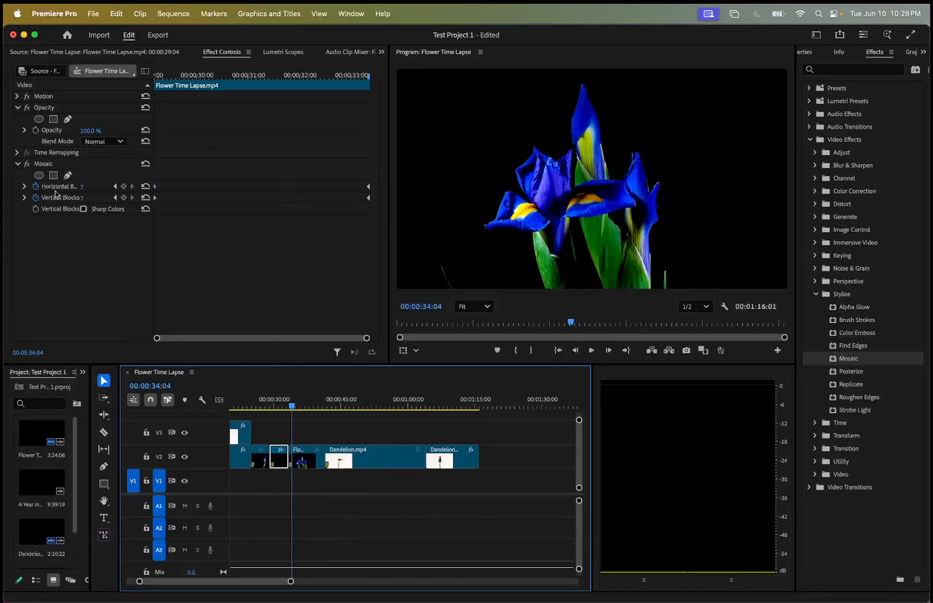
Collapse the Mosaic controls and the Stylize effects category, and expand the Noise & Grain category.
{"action": "left_click", "coordinate": [19, 164]}
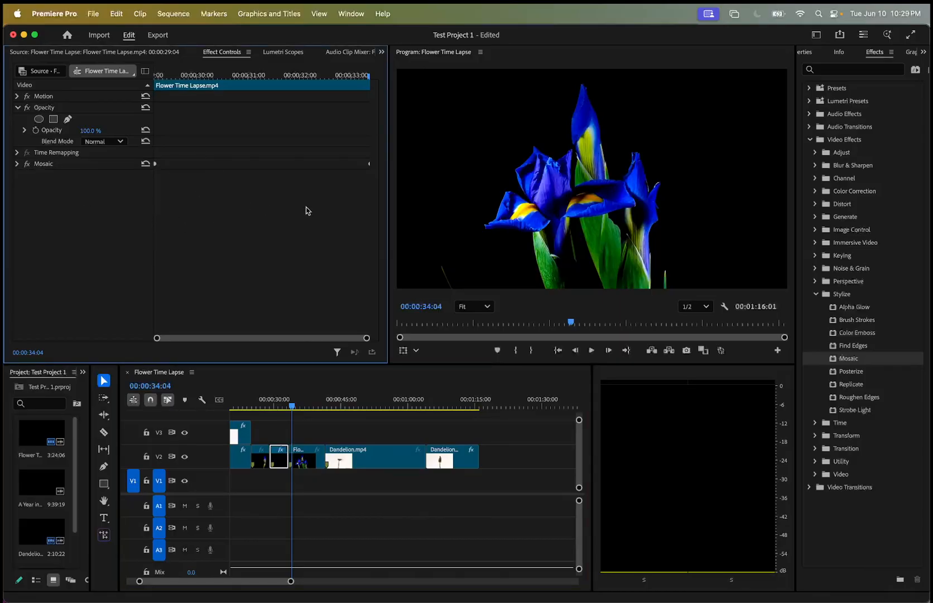
{"action": "left_click", "coordinate": [816, 294]}
{"action": "left_click", "coordinate": [816, 268]}
Apply the Noise effect to the last Dandelion clip on V2 and show its effect controls.
{"action": "left_click", "coordinate": [331, 407]}
{"action": "left_click_drag", "start_coordinate": [331, 408], "coordinate": [437, 414]}
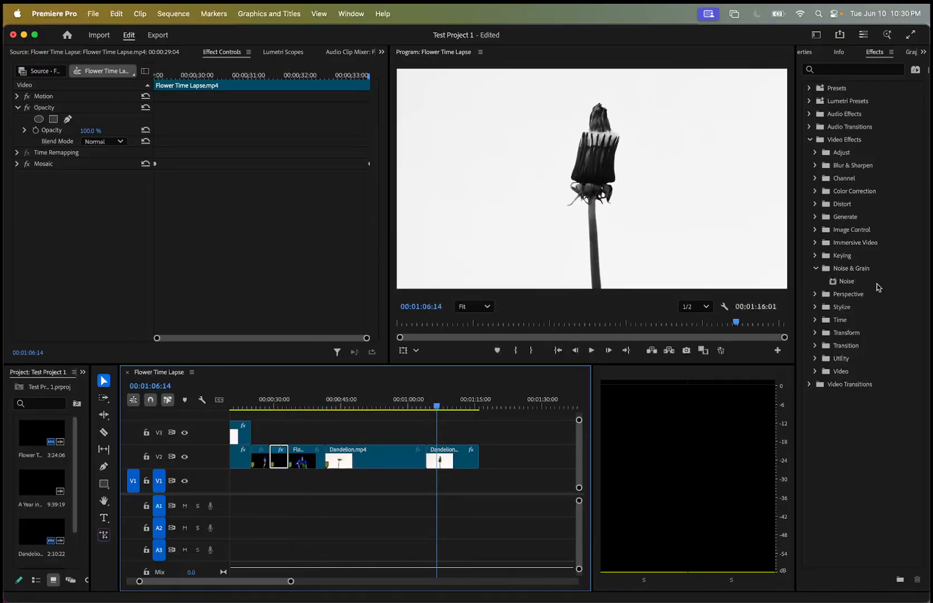
{"action": "scroll", "coordinate": [459, 427], "scroll_direction": "right", "scroll_amount": 2}
{"action": "double_click", "coordinate": [454, 453]}
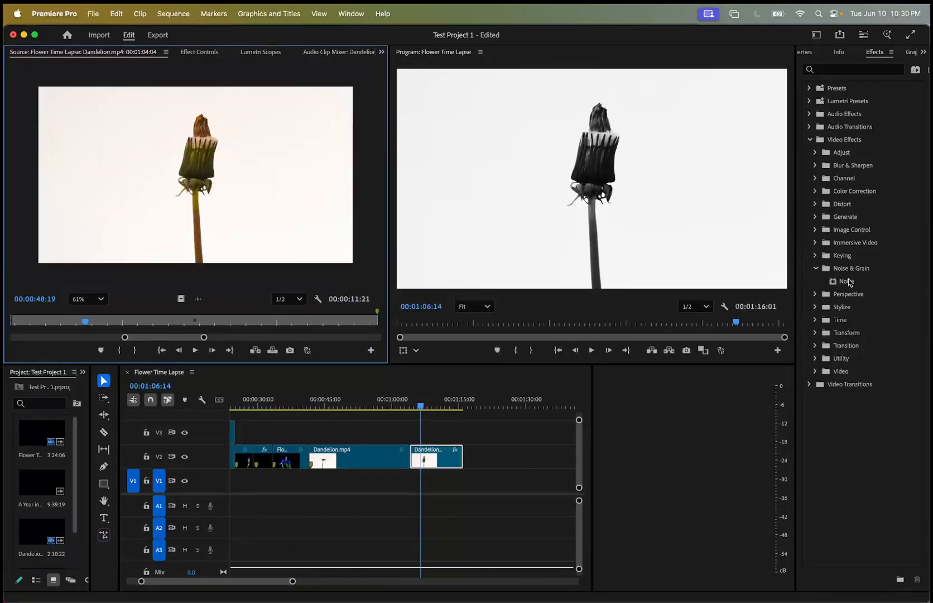
{"action": "left_click", "coordinate": [847, 282]}
{"action": "left_click_drag", "start_coordinate": [845, 283], "coordinate": [442, 455]}
{"action": "left_click", "coordinate": [199, 52]}
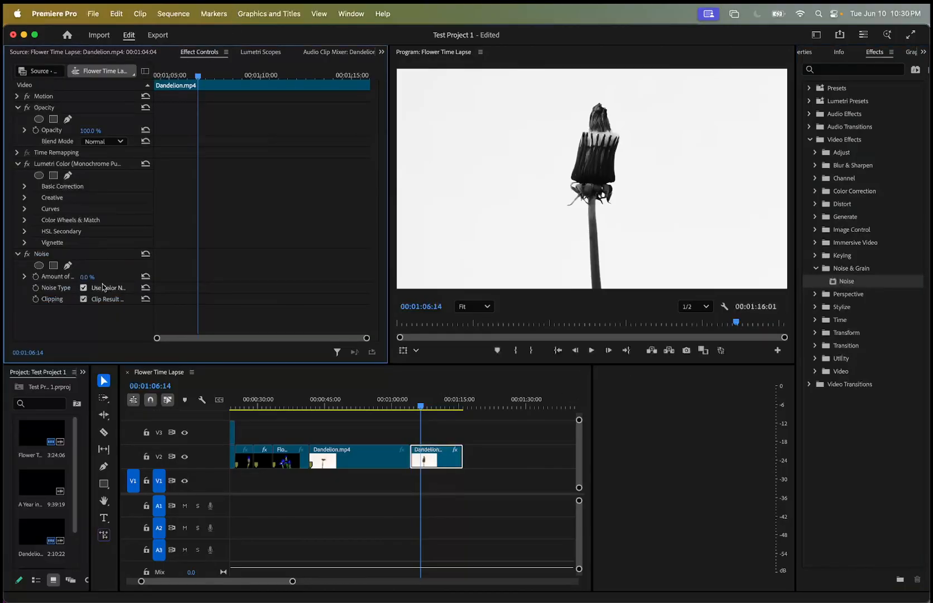
Collapse the Lumetri Color controls and set the amount of noise to 51% with the playhead at the Dandelion clip's start.
{"action": "left_click_drag", "start_coordinate": [199, 74], "coordinate": [156, 75]}
{"action": "left_click", "coordinate": [25, 188]}
{"action": "left_click", "coordinate": [24, 188]}
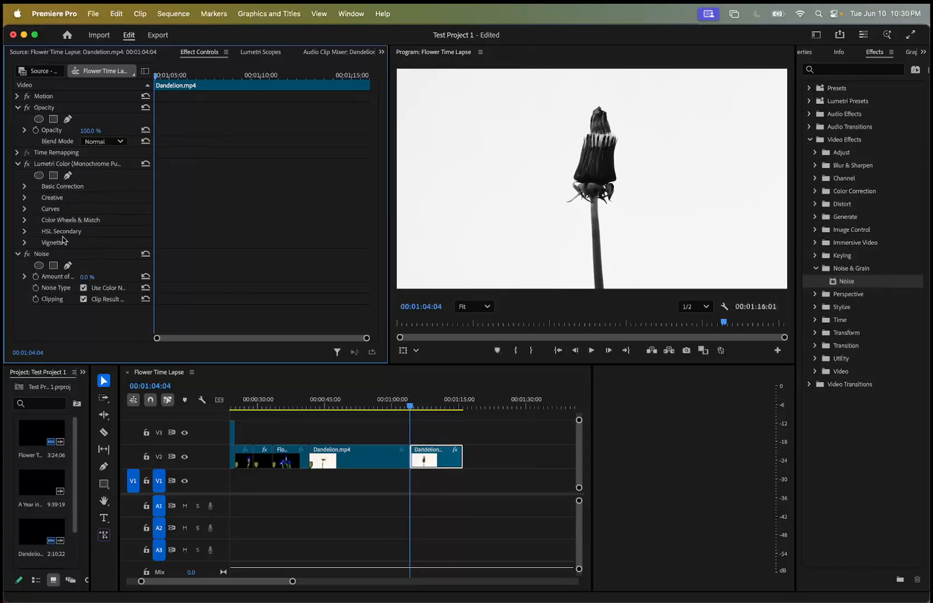
{"action": "left_click", "coordinate": [17, 164]}
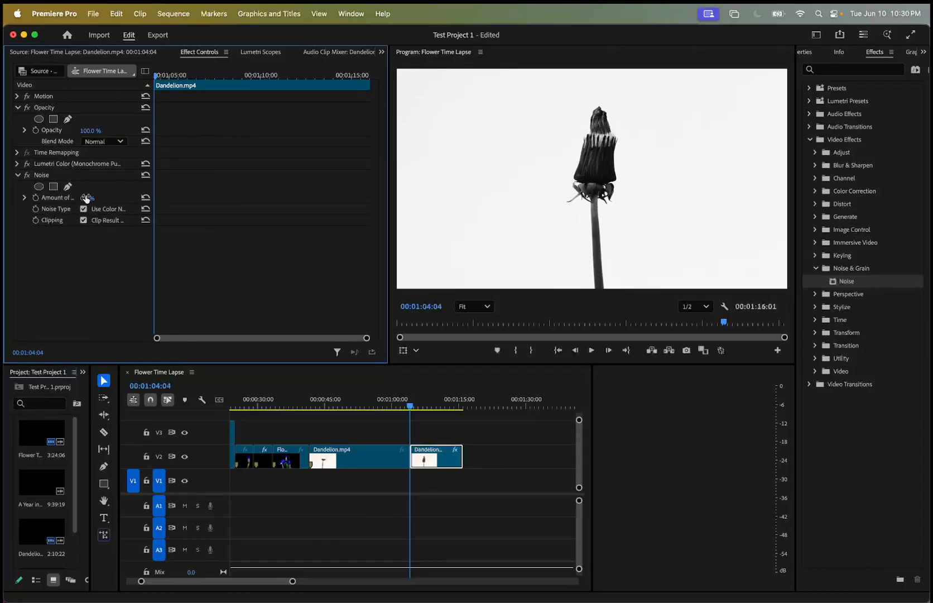
{"action": "left_click_drag", "start_coordinate": [88, 198], "coordinate": [114, 198]}
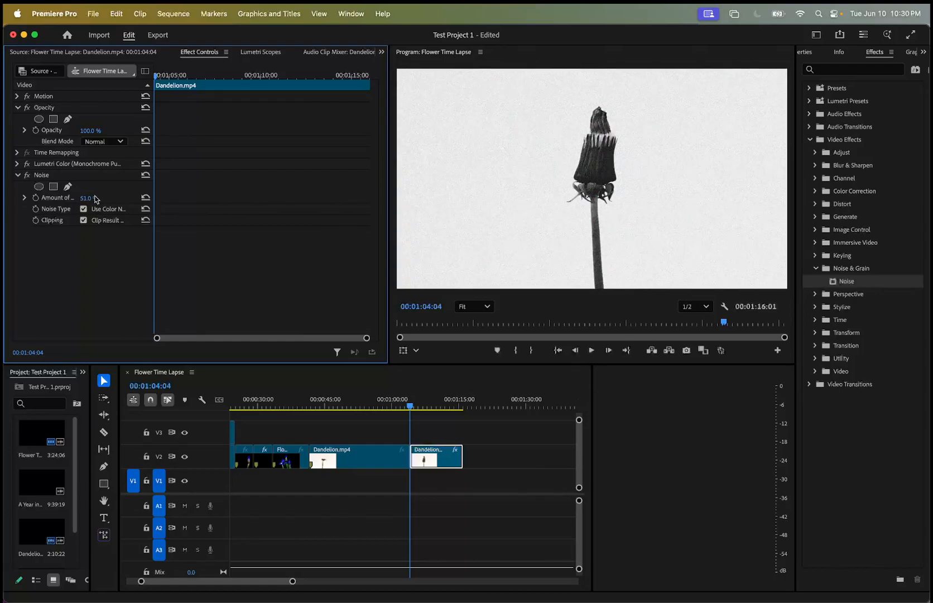
Scrub the clip's opening frames to preview the noise and turn off Use Color Noise.
{"action": "left_click_drag", "start_coordinate": [156, 80], "coordinate": [139, 68]}
{"action": "mouse_move", "coordinate": [157, 78]}
{"action": "left_mouse_down"}
{"action": "mouse_move", "coordinate": [353, 75]}
{"action": "mouse_move", "coordinate": [156, 76]}
{"action": "left_mouse_up"}
{"action": "left_click_drag", "start_coordinate": [156, 78], "coordinate": [85, 81]}
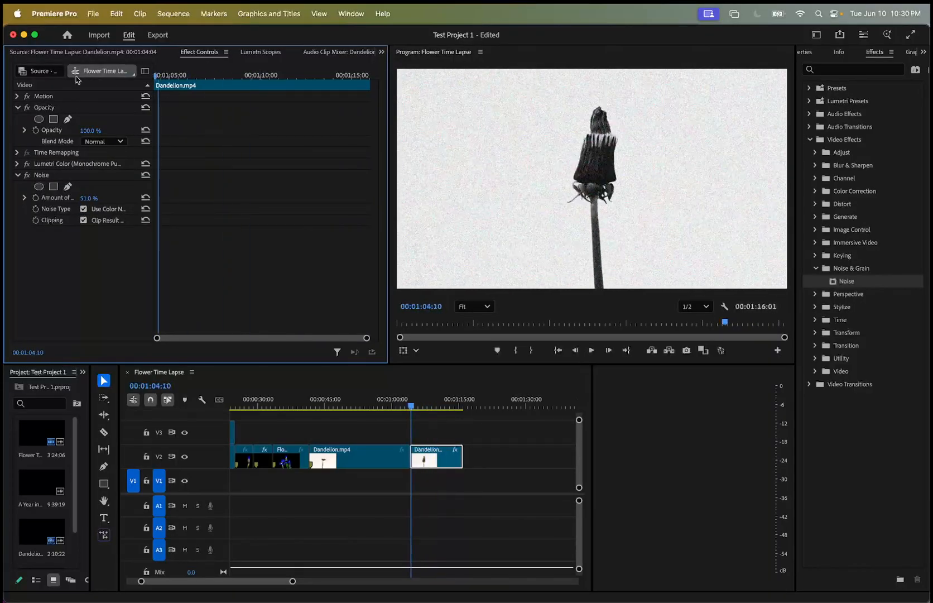
{"action": "left_click", "coordinate": [84, 211]}
{"action": "left_click", "coordinate": [84, 210]}
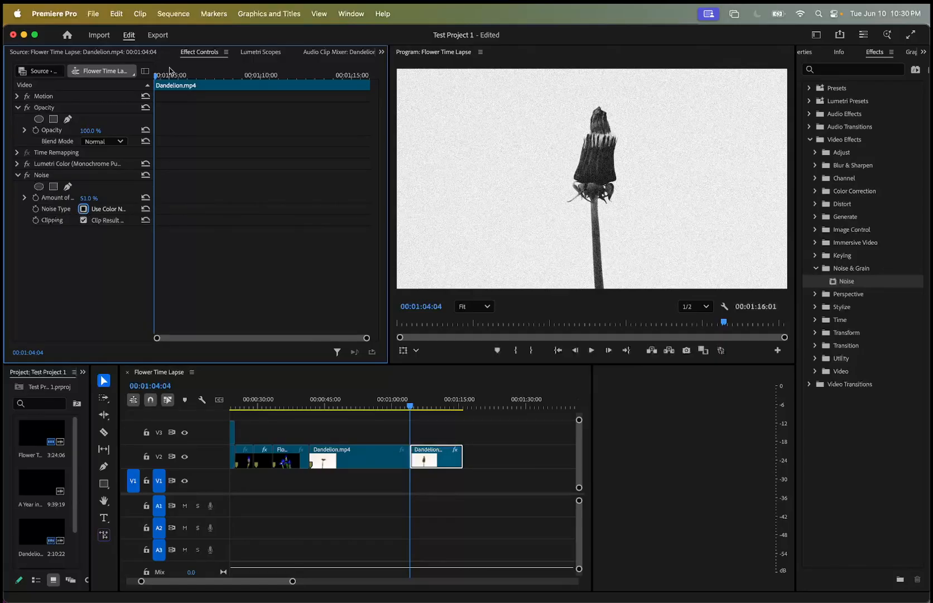
Set the amount of noise to 34% and play back the beginning of the Dandelion clip.
{"action": "left_click_drag", "start_coordinate": [89, 204], "coordinate": [79, 203]}
{"action": "key", "text": "space"}
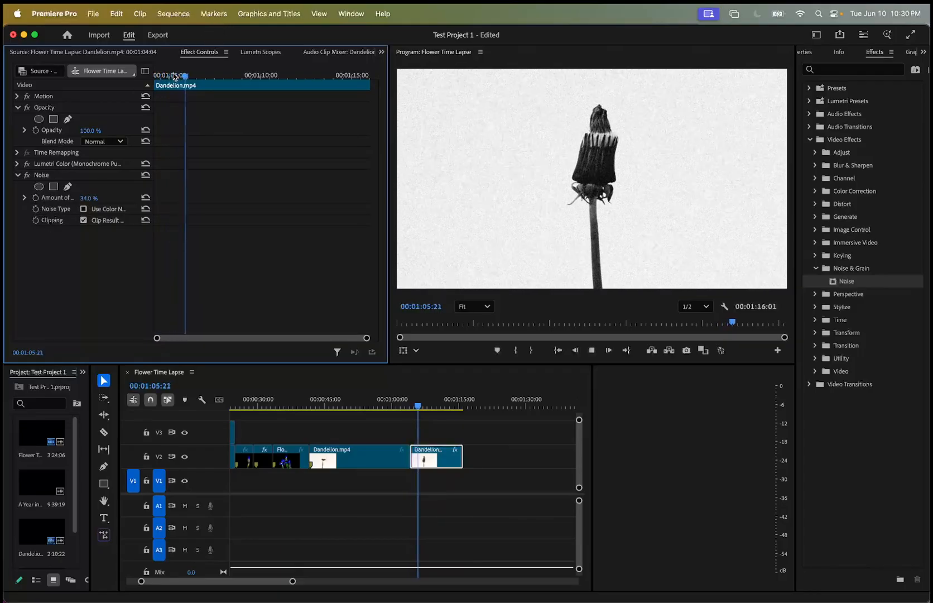
{"action": "key", "text": "space"}
{"action": "left_click", "coordinate": [415, 406]}
{"action": "left_click_drag", "start_coordinate": [415, 407], "coordinate": [415, 407]}
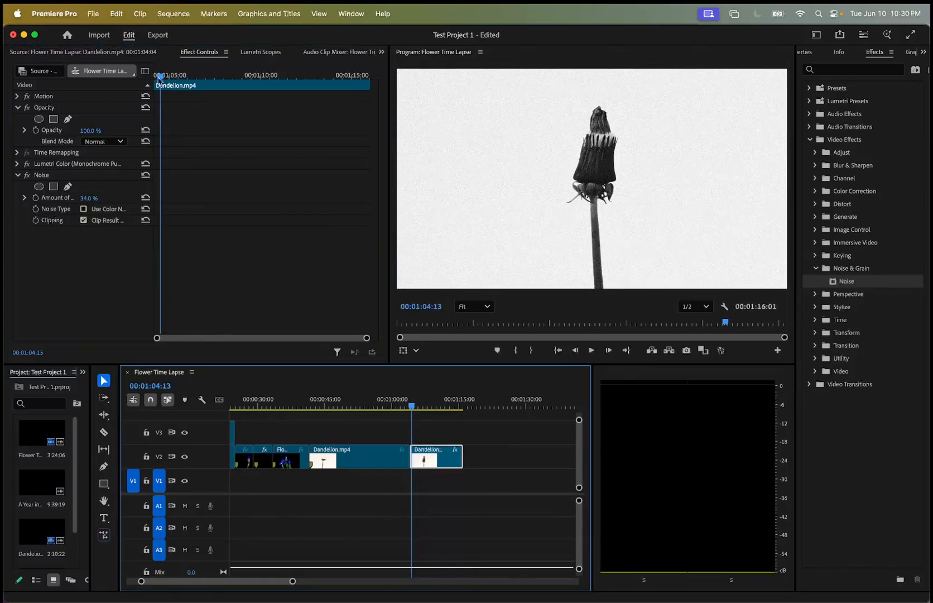
Set the amount of noise to 15% and keyframe it at the Dandelion clip's start and at 00:01:11:08.
{"action": "left_click_drag", "start_coordinate": [161, 79], "coordinate": [135, 79]}
{"action": "left_click_drag", "start_coordinate": [79, 199], "coordinate": [91, 198]}
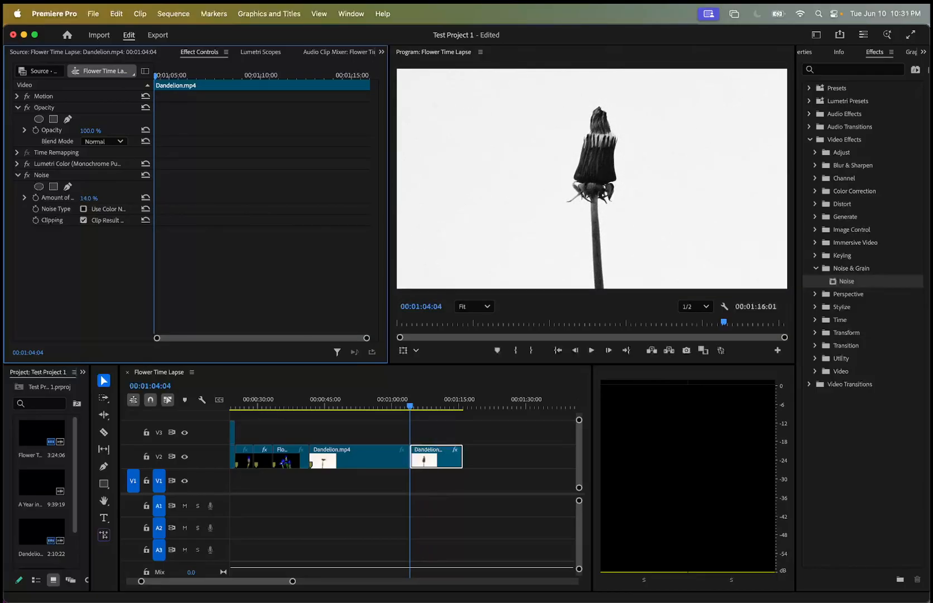
{"action": "left_click", "coordinate": [35, 198]}
{"action": "left_click_drag", "start_coordinate": [158, 77], "coordinate": [284, 88]}
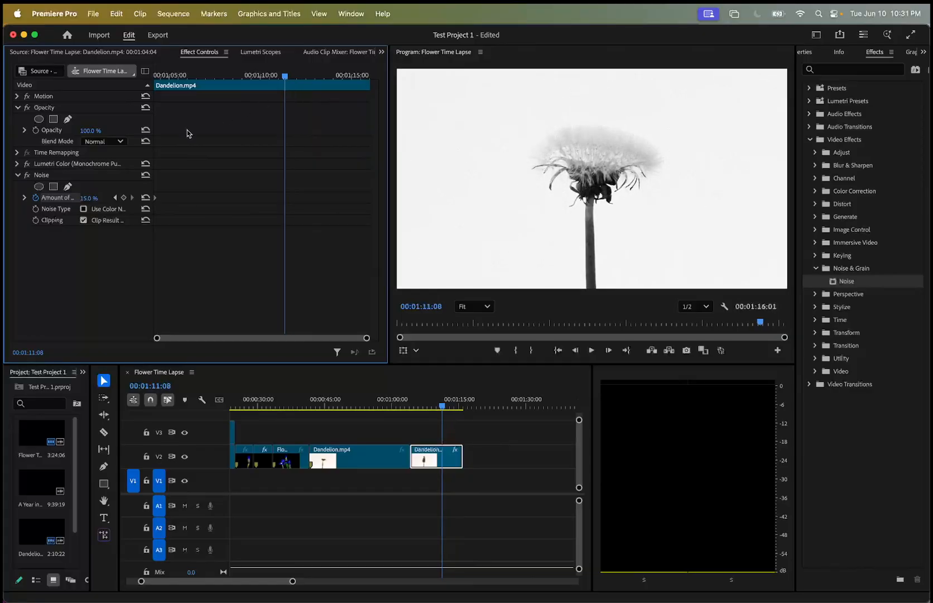
{"action": "left_click", "coordinate": [124, 198]}
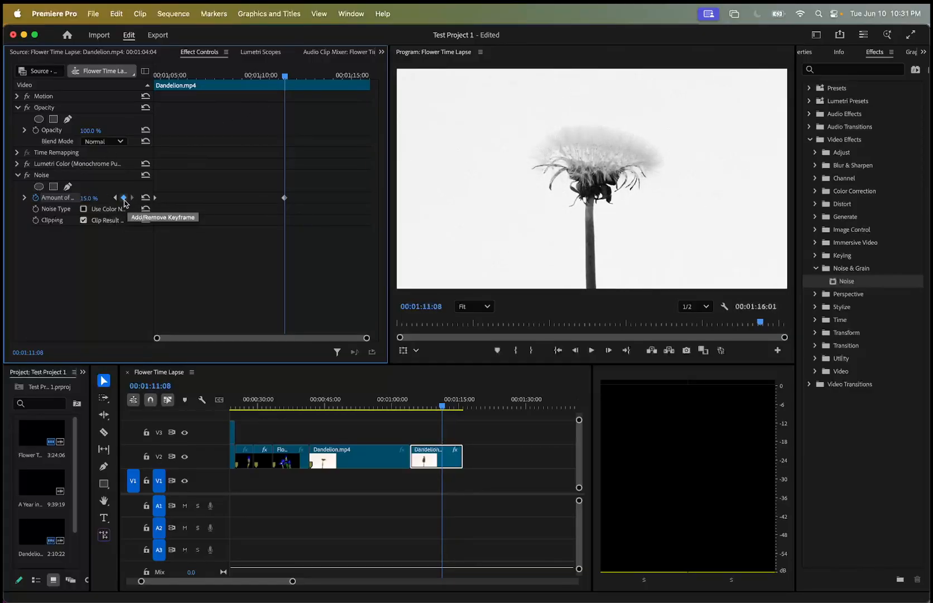
Keyframe the amount of noise at 100% at the Dandelion clip's end and play the animation from near the clip's start.
{"action": "left_click_drag", "start_coordinate": [286, 76], "coordinate": [373, 76]}
{"action": "left_click_drag", "start_coordinate": [89, 198], "coordinate": [137, 198]}
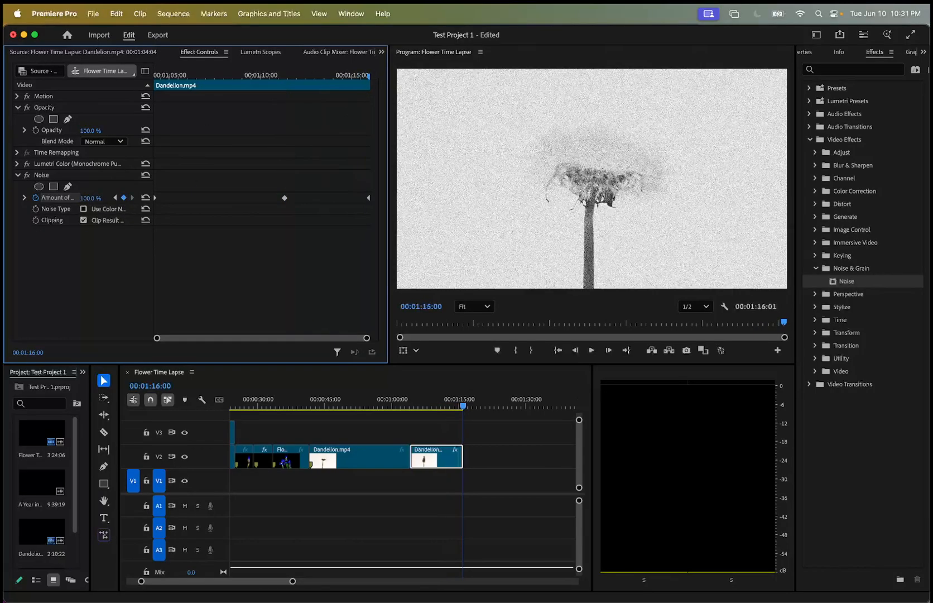
{"action": "key", "text": "space"}
{"action": "left_click_drag", "start_coordinate": [464, 406], "coordinate": [412, 407]}
{"action": "key", "text": "space"}
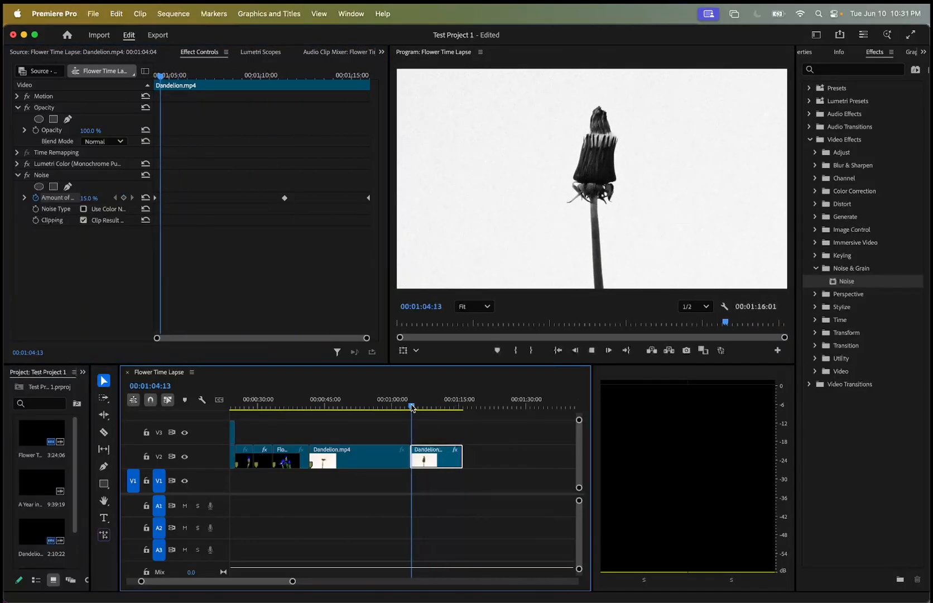
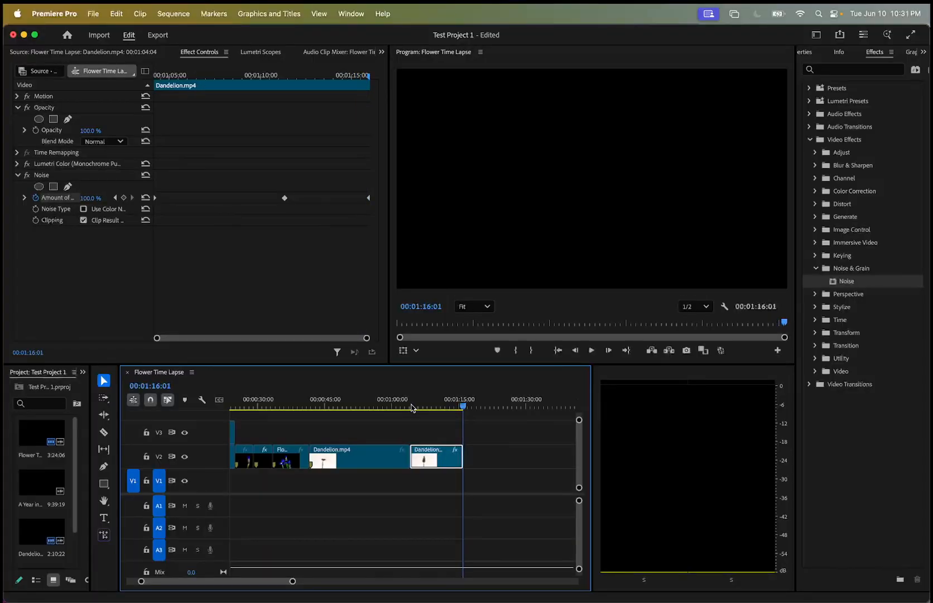
Play the opening of the sequence and place the playhead at 00:00:02:01.
{"action": "key", "text": "space"}
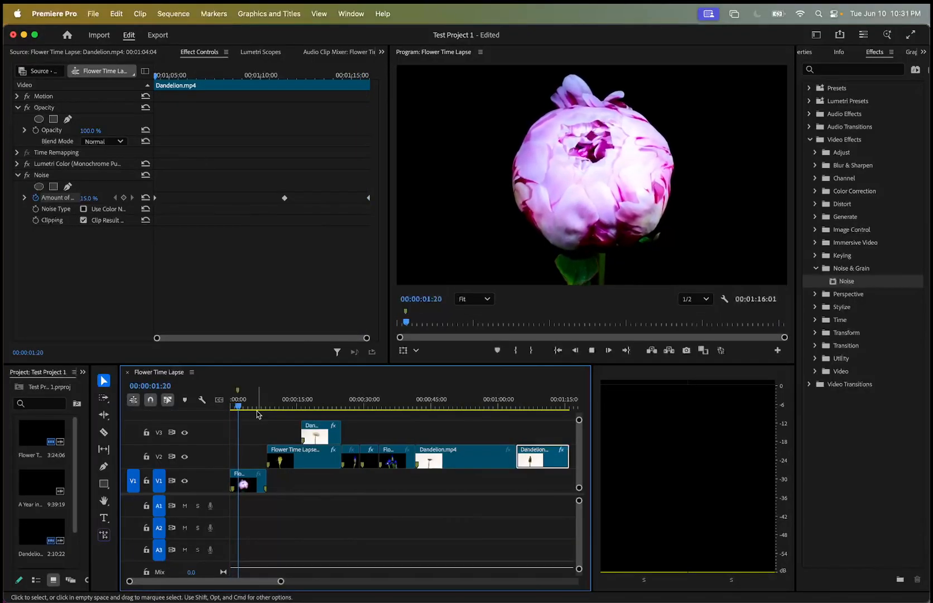
{"action": "key", "text": "space"}
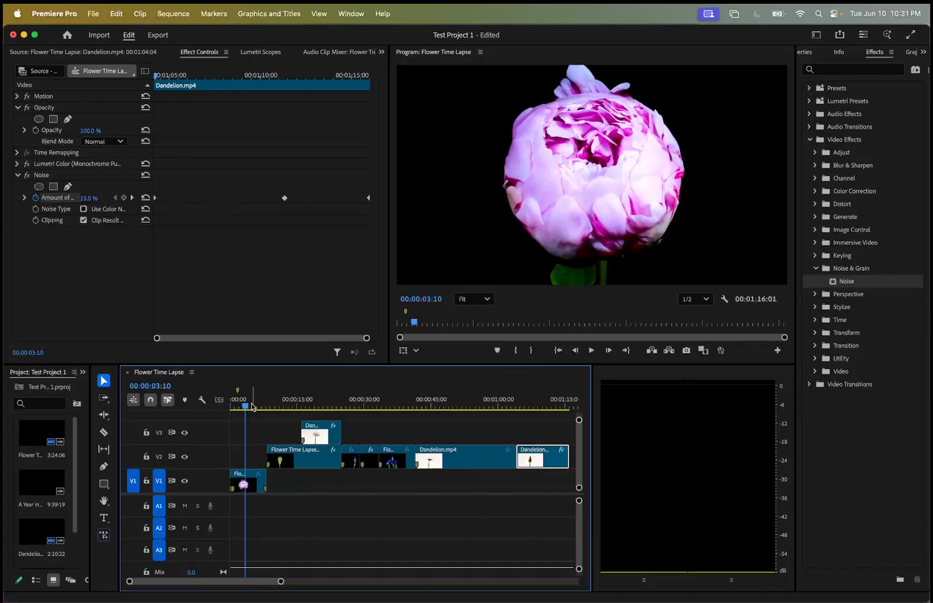
{"action": "mouse_move", "coordinate": [246, 406]}
{"action": "left_mouse_down"}
{"action": "mouse_move", "coordinate": [522, 420]}
{"action": "mouse_move", "coordinate": [239, 424]}
{"action": "left_mouse_up"}
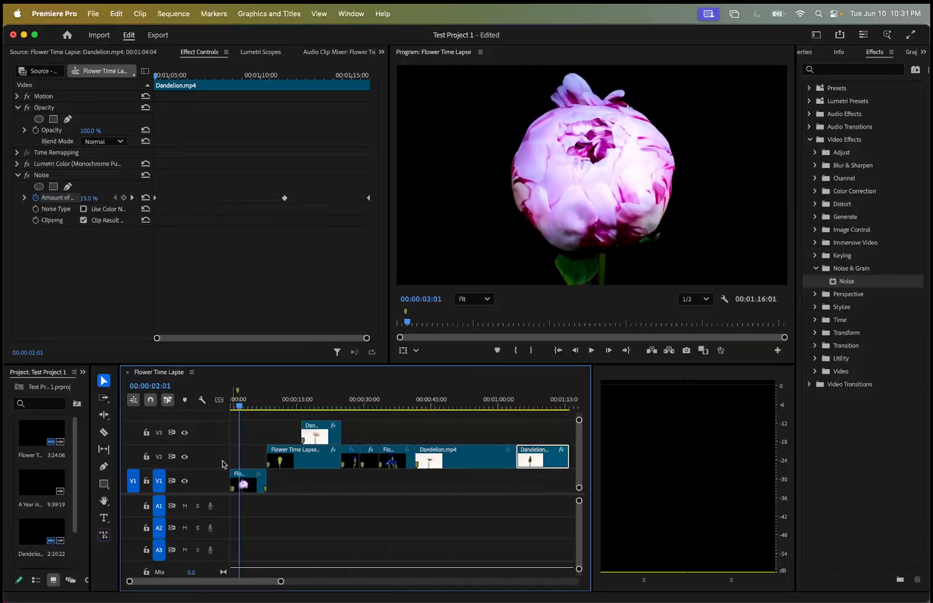
{"action": "left_click", "coordinate": [255, 483]}
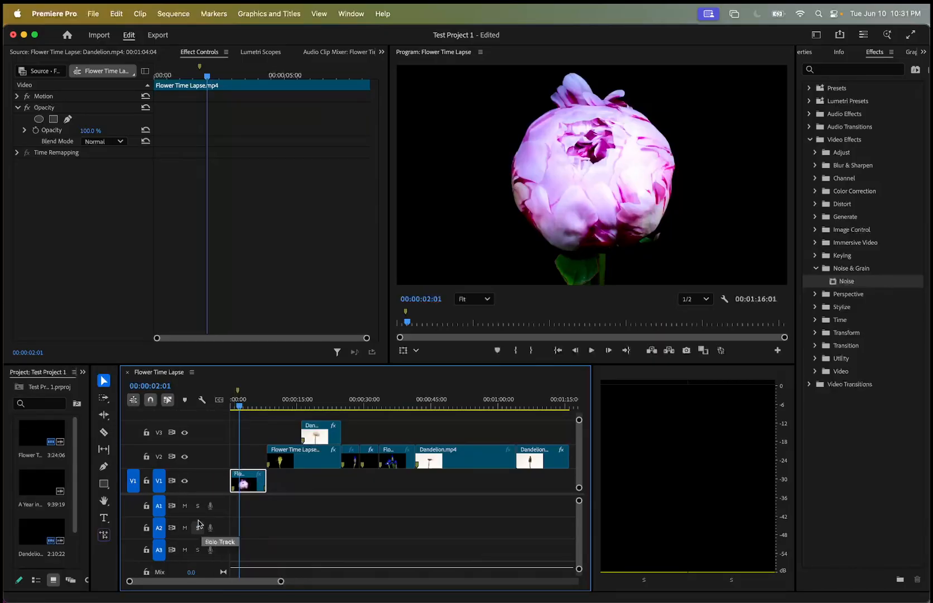
{"action": "left_click_drag", "start_coordinate": [252, 483], "coordinate": [237, 462]}
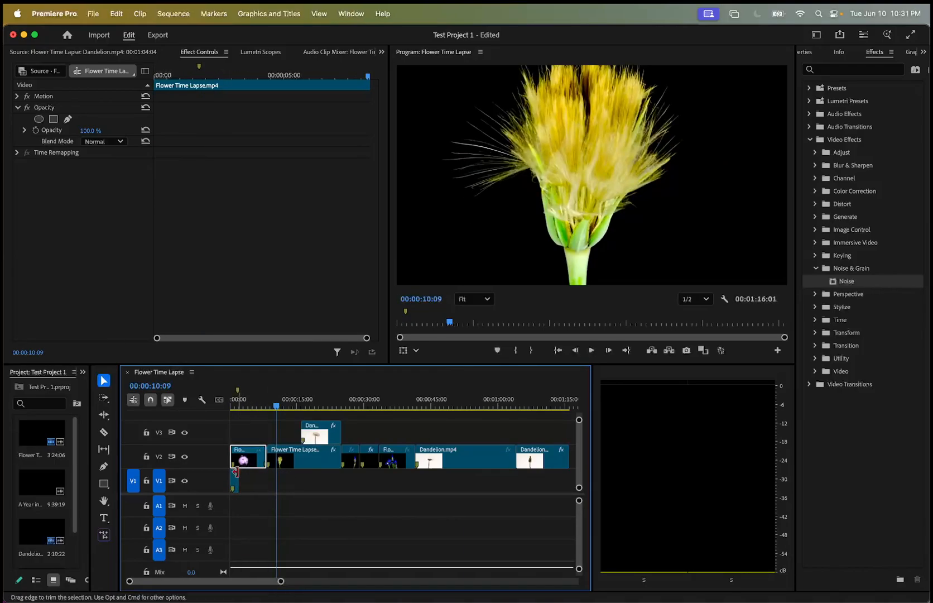
{"action": "key", "text": "super+z"}
{"action": "key", "text": "super+z"}
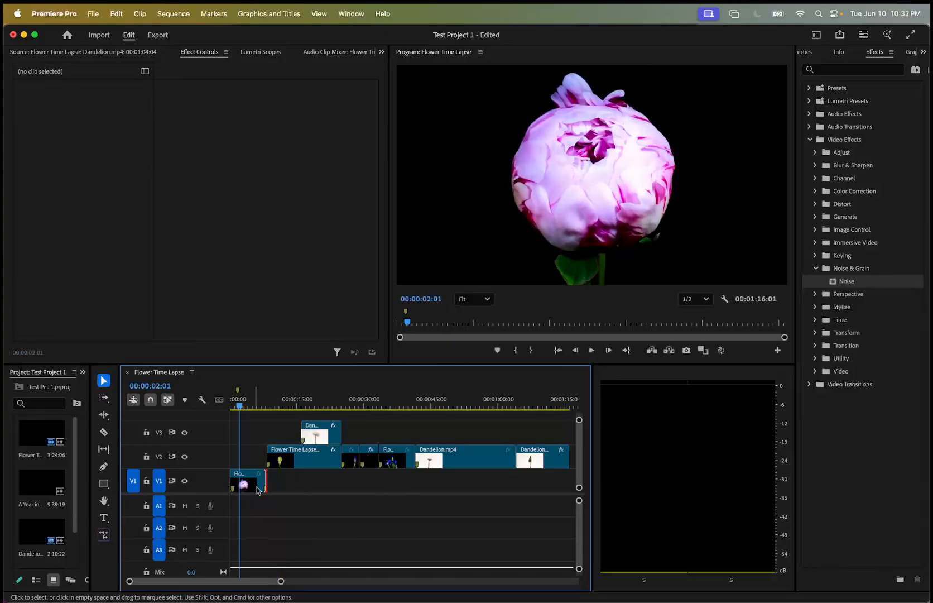
Duplicate the opening Flower Time Lapse clip from track V1 onto V2, directly above the original.
{"action": "left_click", "coordinate": [262, 483]}
{"action": "left_click", "coordinate": [275, 477]}
{"action": "left_click", "coordinate": [246, 456]}
{"action": "key", "text": "super+v"}
{"action": "mouse_move", "coordinate": [263, 480]}
{"action": "left_mouse_down"}
{"action": "mouse_move", "coordinate": [260, 452]}
{"action": "mouse_move", "coordinate": [240, 455]}
{"action": "mouse_move", "coordinate": [254, 480]}
{"action": "mouse_move", "coordinate": [266, 481]}
{"action": "left_mouse_up"}
{"action": "left_click", "coordinate": [264, 477]}
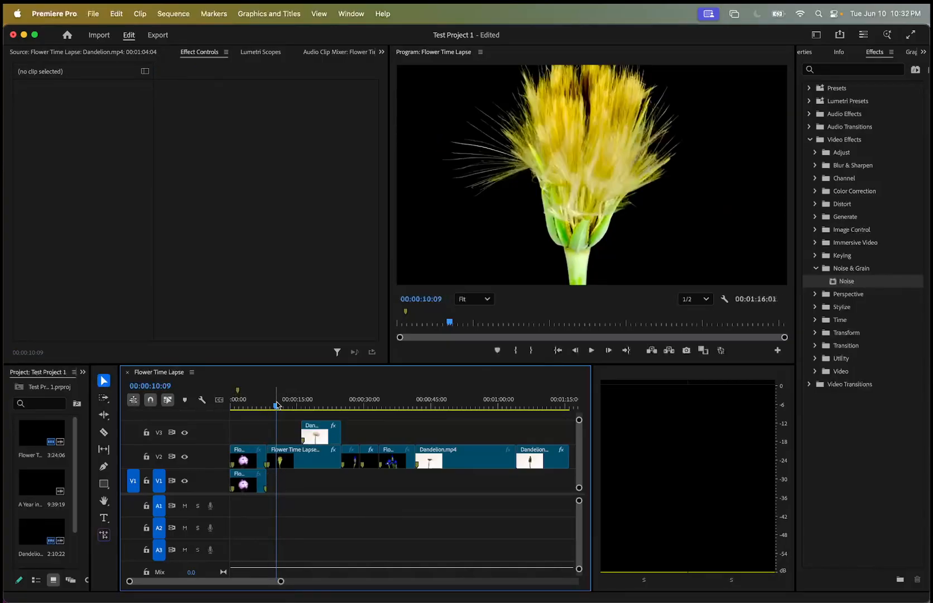
Scale the duplicated opening clip on V2 to 160 in its Motion settings, with the playhead at 00:00:03:12.
{"action": "key", "text": "Home"}
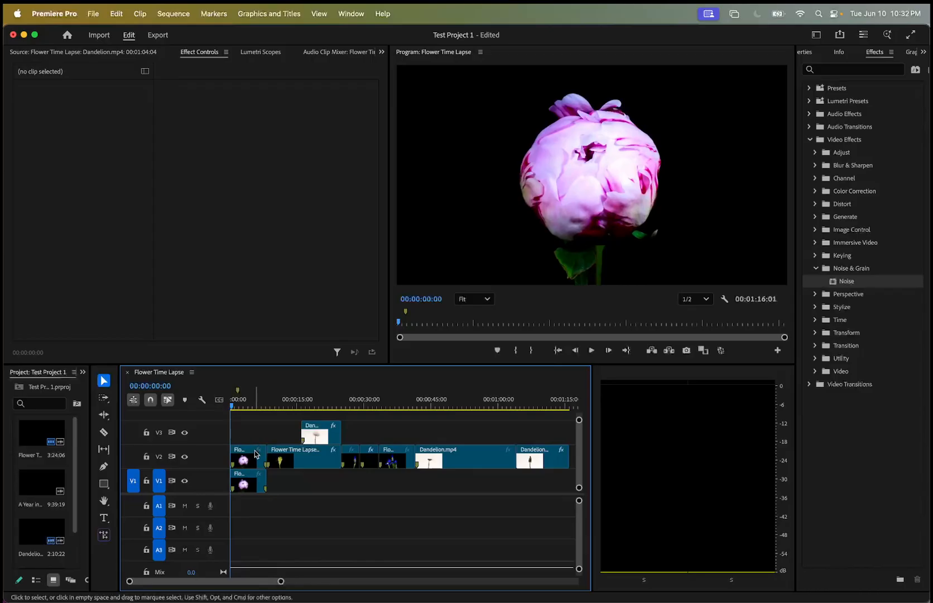
{"action": "left_click", "coordinate": [256, 454]}
{"action": "double_click", "coordinate": [246, 457]}
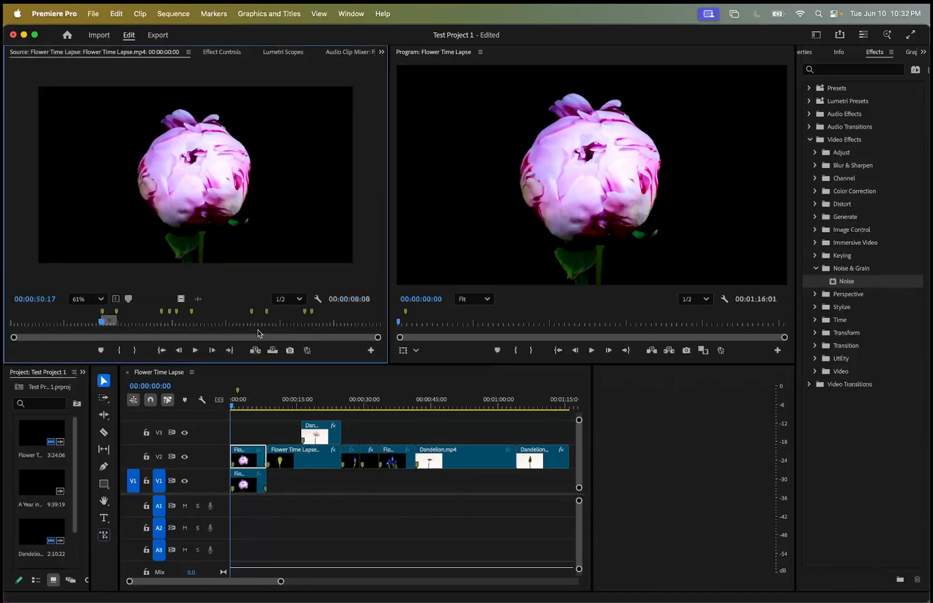
{"action": "left_click", "coordinate": [234, 54]}
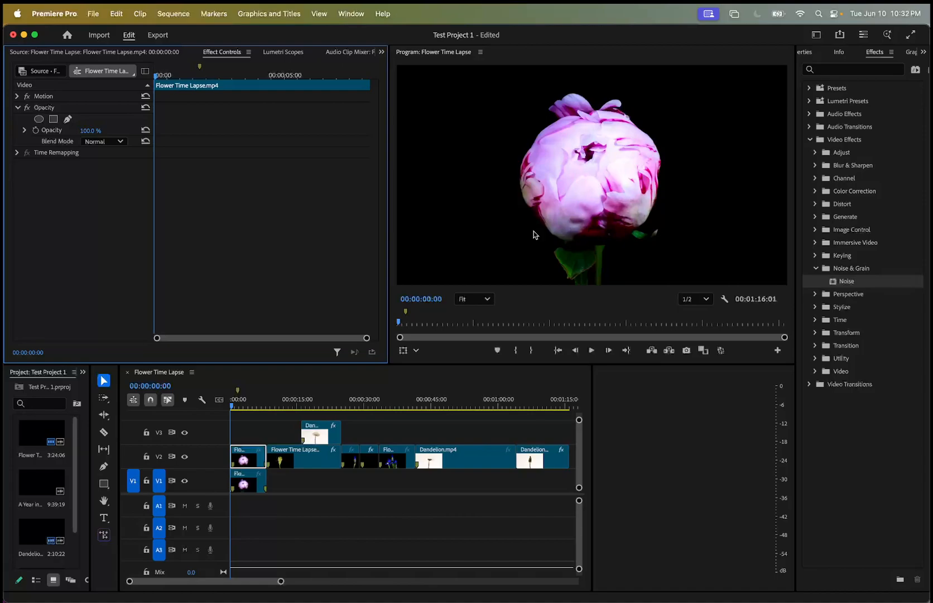
{"action": "left_click", "coordinate": [238, 408]}
{"action": "mouse_move", "coordinate": [240, 410]}
{"action": "left_mouse_down"}
{"action": "mouse_move", "coordinate": [273, 409]}
{"action": "mouse_move", "coordinate": [248, 412]}
{"action": "left_mouse_up"}
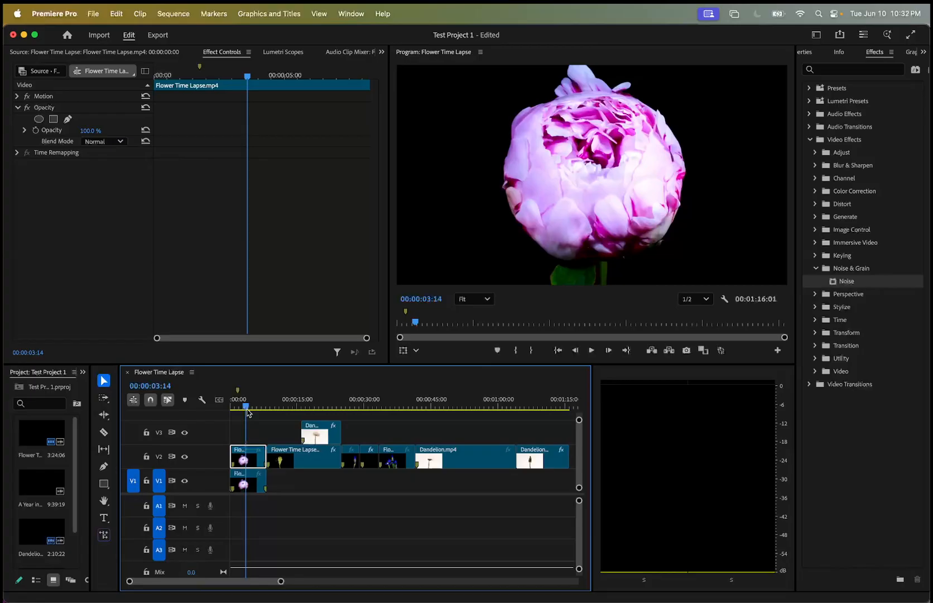
{"action": "left_click_drag", "start_coordinate": [248, 412], "coordinate": [246, 411]}
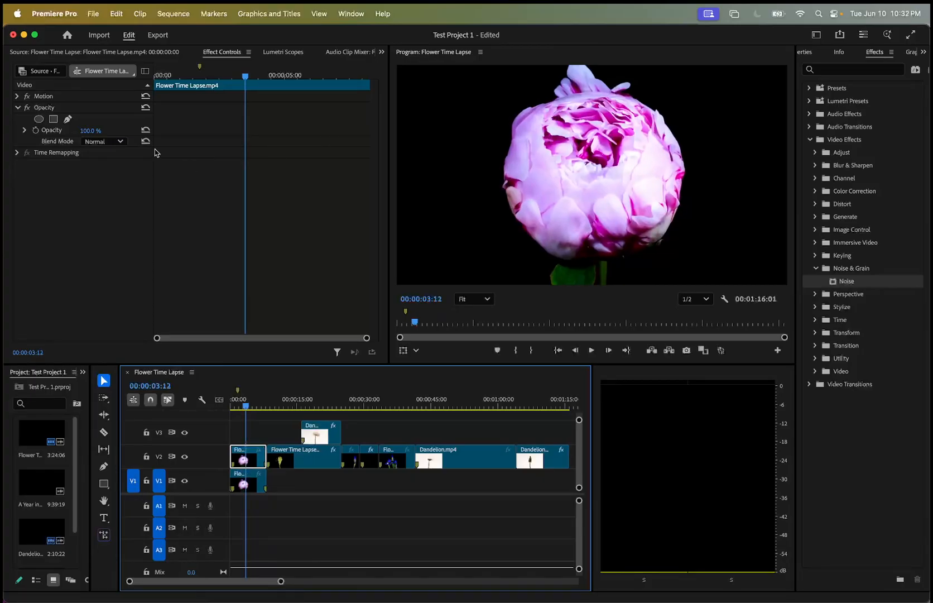
{"action": "left_click", "coordinate": [18, 95]}
{"action": "left_click_drag", "start_coordinate": [85, 123], "coordinate": [118, 123]}
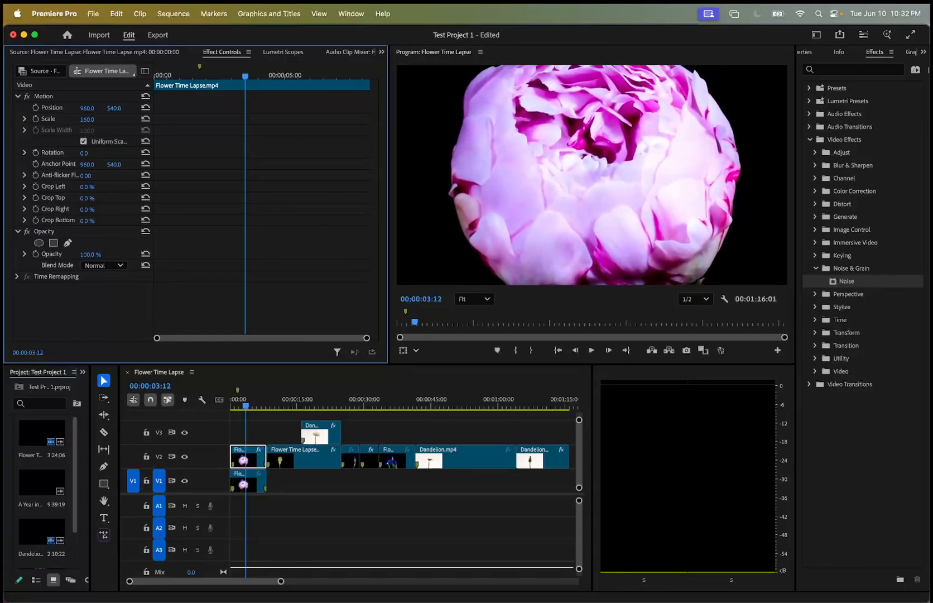
Set the scale of the original opening clip on V1 to 160.
{"action": "double_click", "coordinate": [250, 484]}
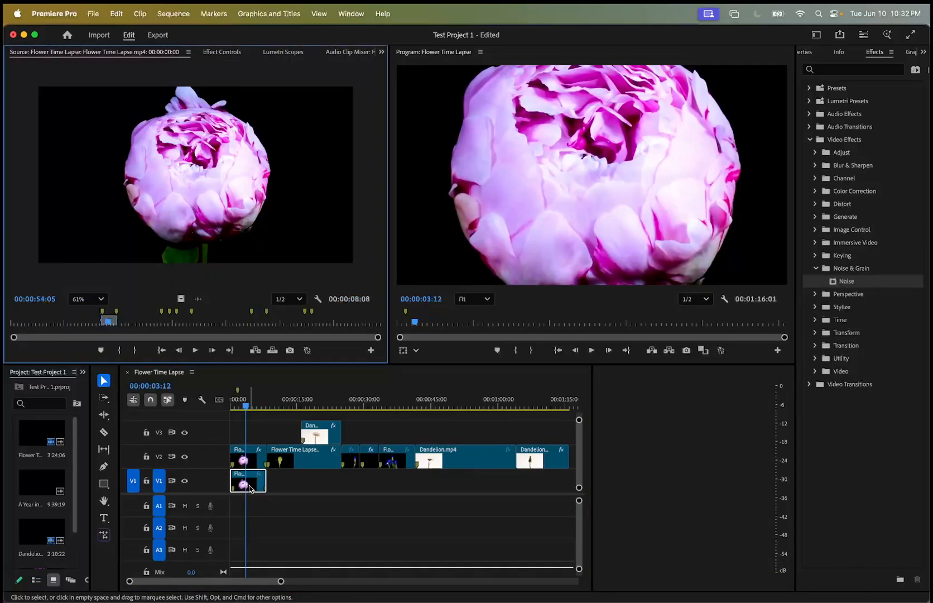
{"action": "left_click", "coordinate": [241, 52]}
{"action": "left_click", "coordinate": [83, 120]}
{"action": "type", "text": "160"}
{"action": "key", "text": "Return"}
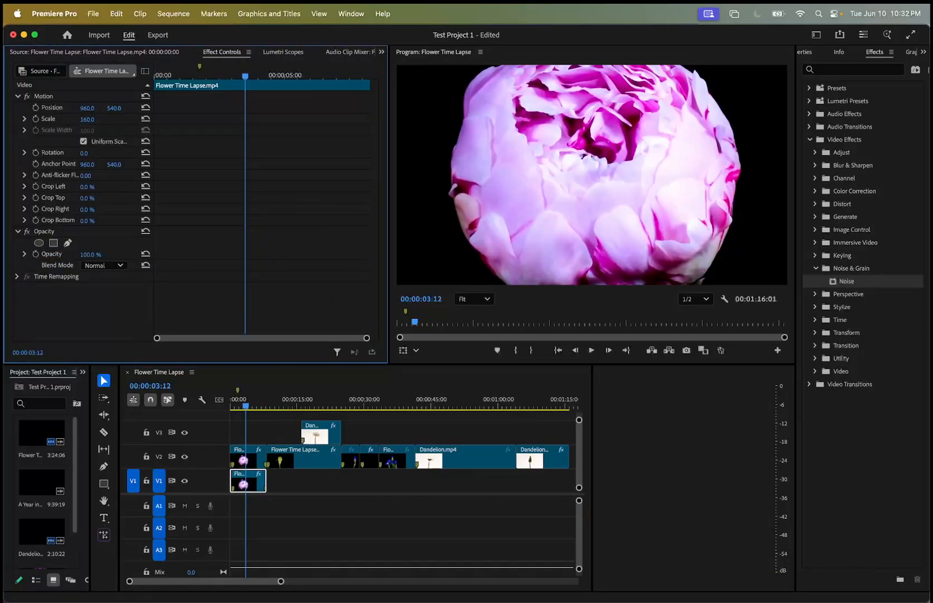
Select the opening V2 clip at the sequence start and turn off the output of track V1.
{"action": "left_click_drag", "start_coordinate": [246, 77], "coordinate": [155, 77]}
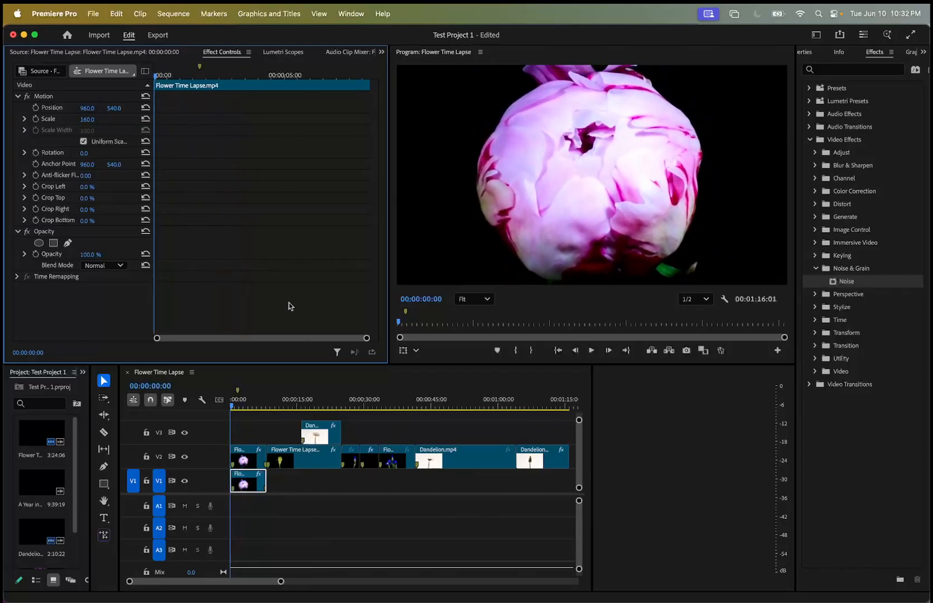
{"action": "double_click", "coordinate": [251, 457]}
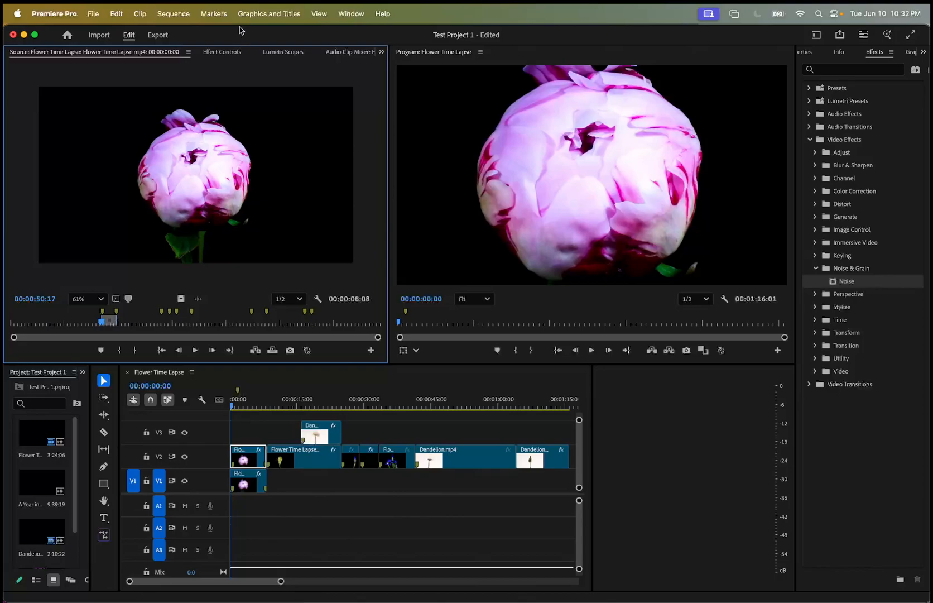
{"action": "left_click", "coordinate": [226, 51]}
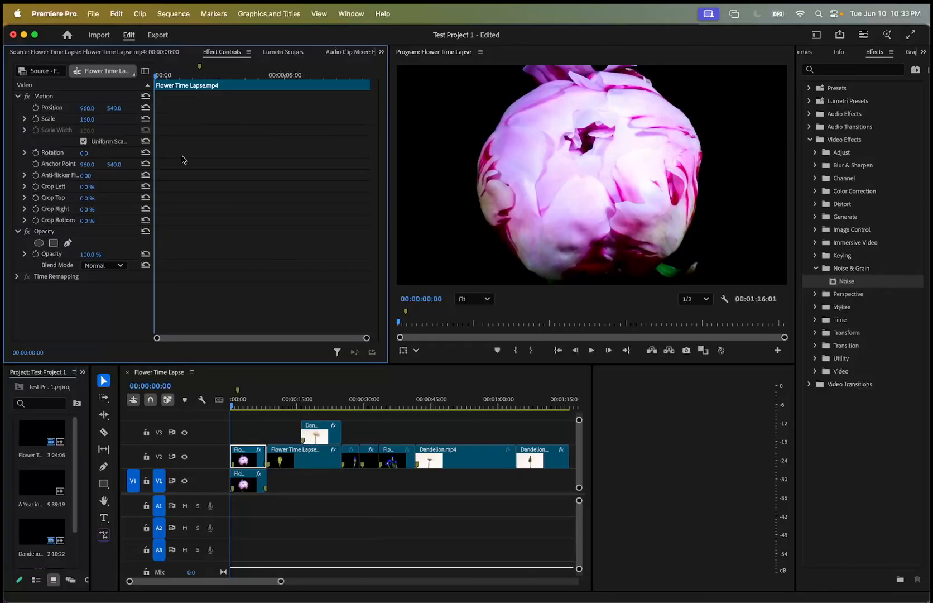
{"action": "left_click", "coordinate": [183, 481]}
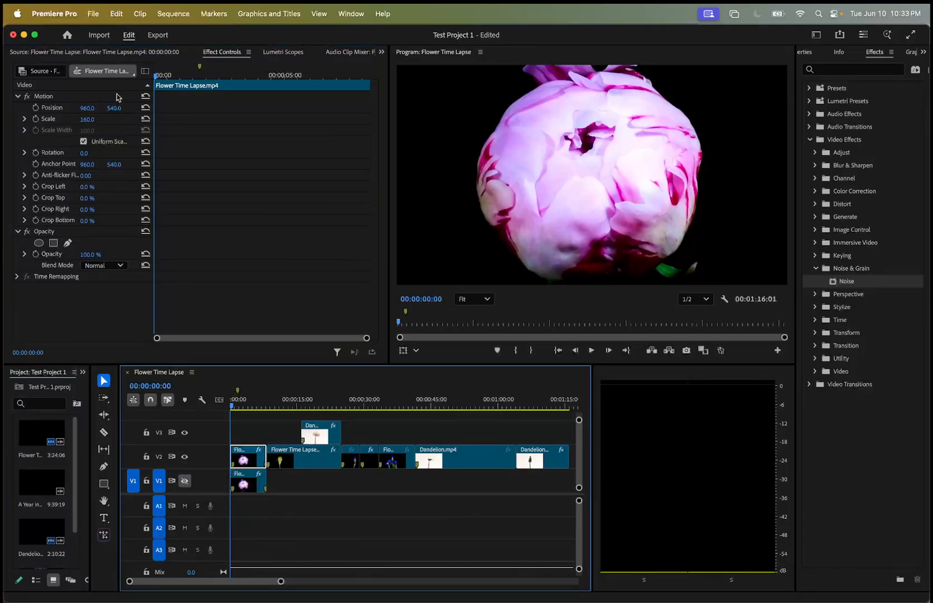
Crop the opening V2 clip by 37% on its left, top, right and bottom edges.
{"action": "mouse_move", "coordinate": [88, 187]}
{"action": "left_mouse_down"}
{"action": "mouse_move", "coordinate": [131, 187]}
{"action": "mouse_move", "coordinate": [106, 187]}
{"action": "left_mouse_up"}
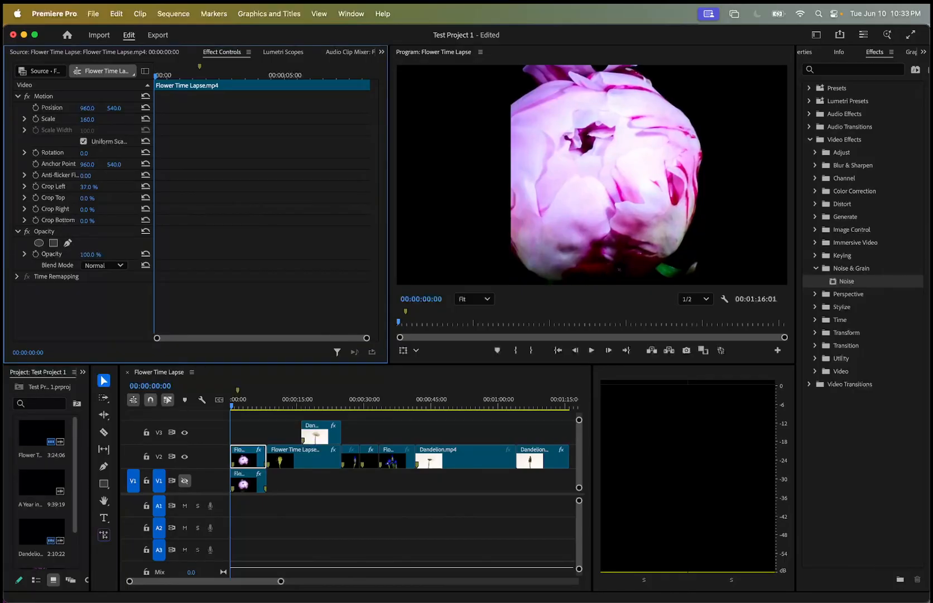
{"action": "left_click", "coordinate": [87, 198]}
{"action": "key", "text": "Return"}
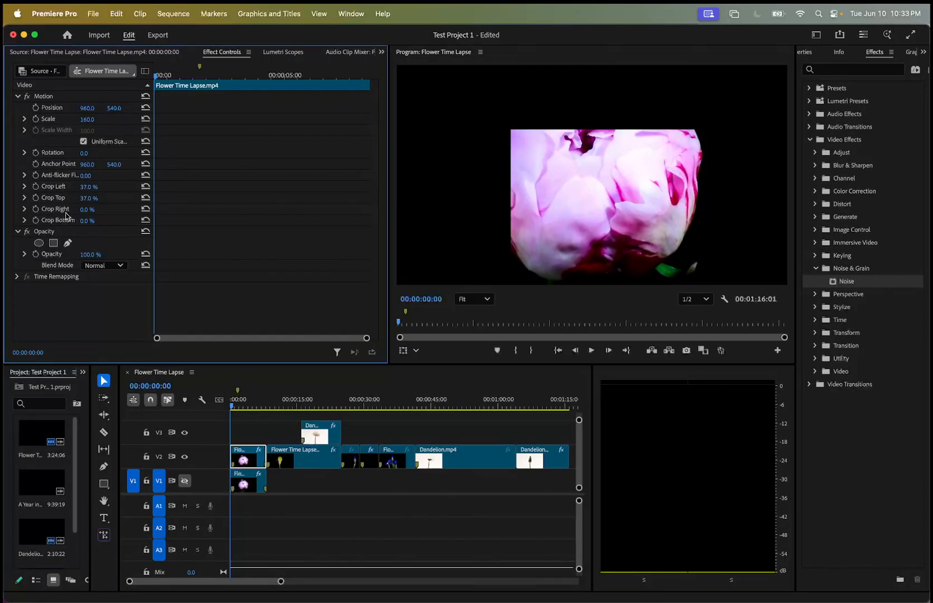
{"action": "left_click", "coordinate": [83, 211]}
{"action": "left_click", "coordinate": [93, 209]}
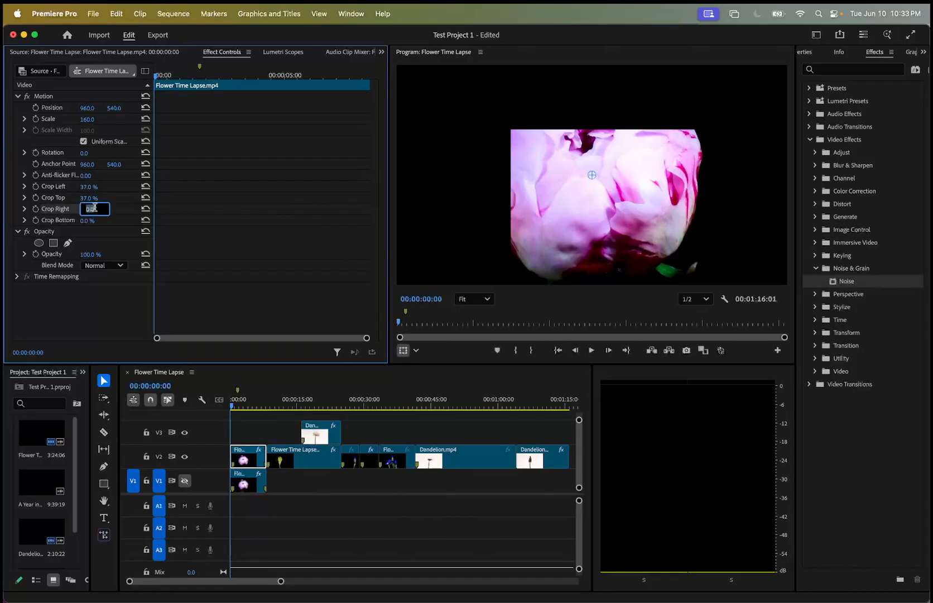
{"action": "key", "text": "Return"}
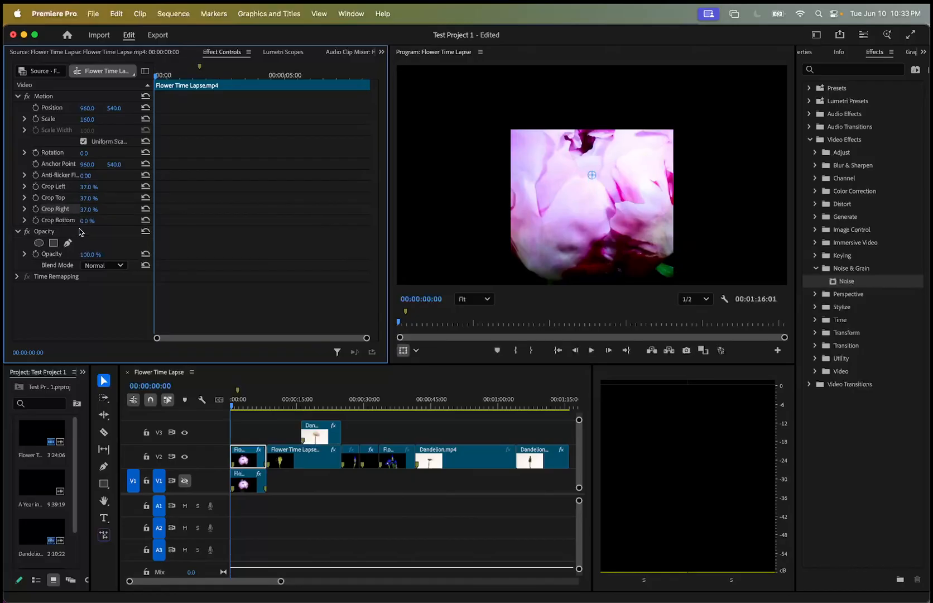
{"action": "left_click", "coordinate": [93, 218]}
{"action": "key", "text": "Return"}
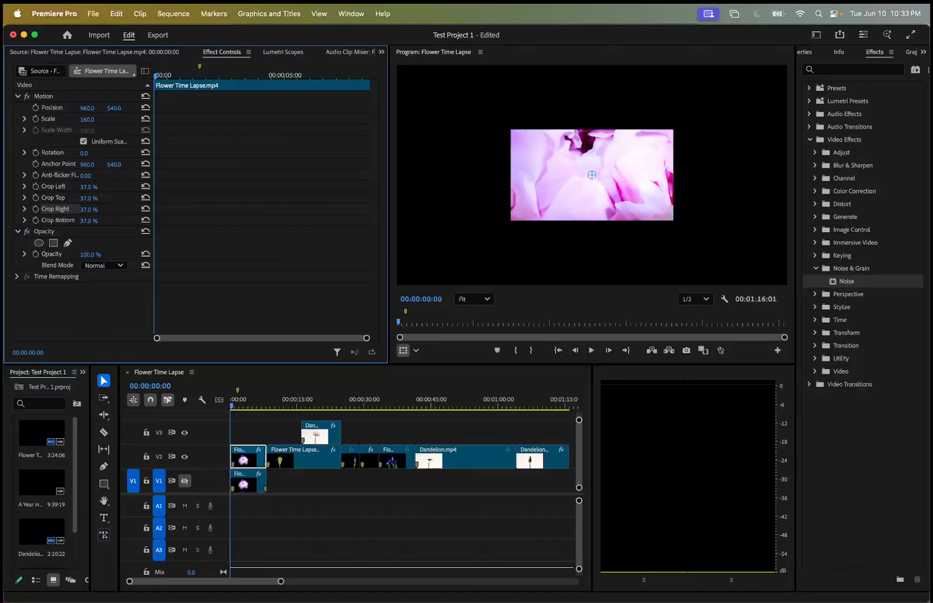
Set the V2 clip's Crop Top and Crop Bottom to 30%.
{"action": "left_click_drag", "start_coordinate": [87, 202], "coordinate": [82, 199]}
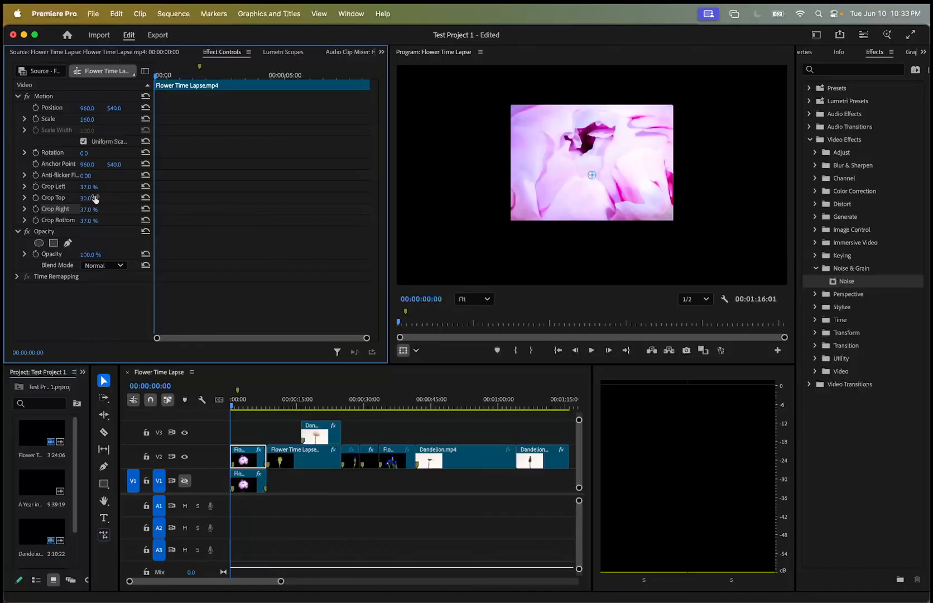
{"action": "left_click", "coordinate": [95, 220]}
{"action": "type", "text": "30"}
{"action": "key", "text": "Return"}
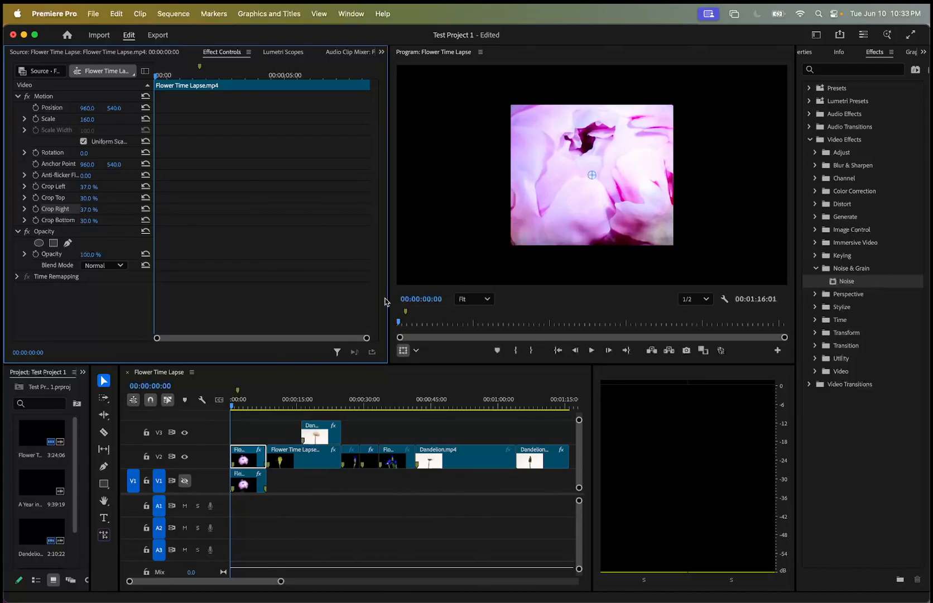
Toggle the output of track V1 to compare the cropped clip with and without it, leaving V1 turned on.
{"action": "left_click", "coordinate": [185, 481]}
{"action": "left_click", "coordinate": [185, 481]}
{"action": "left_click", "coordinate": [184, 481]}
{"action": "left_click", "coordinate": [185, 480]}
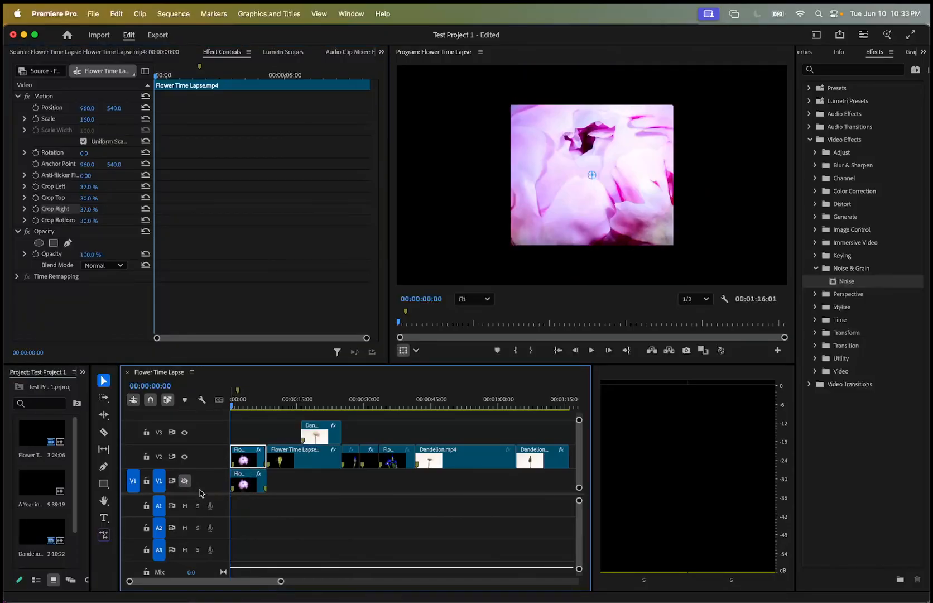
{"action": "left_click", "coordinate": [184, 481]}
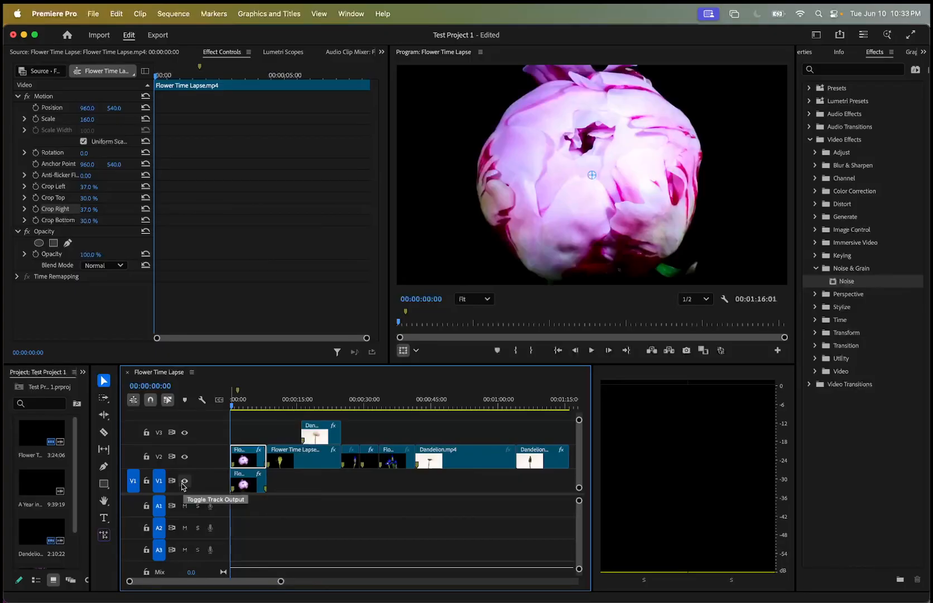
{"action": "left_click", "coordinate": [184, 481]}
{"action": "left_click", "coordinate": [184, 481]}
{"action": "left_click", "coordinate": [185, 481]}
{"action": "left_click", "coordinate": [185, 481]}
Play back the layered flower clips from the start and return to the beginning of the sequence.
{"action": "key", "text": "space"}
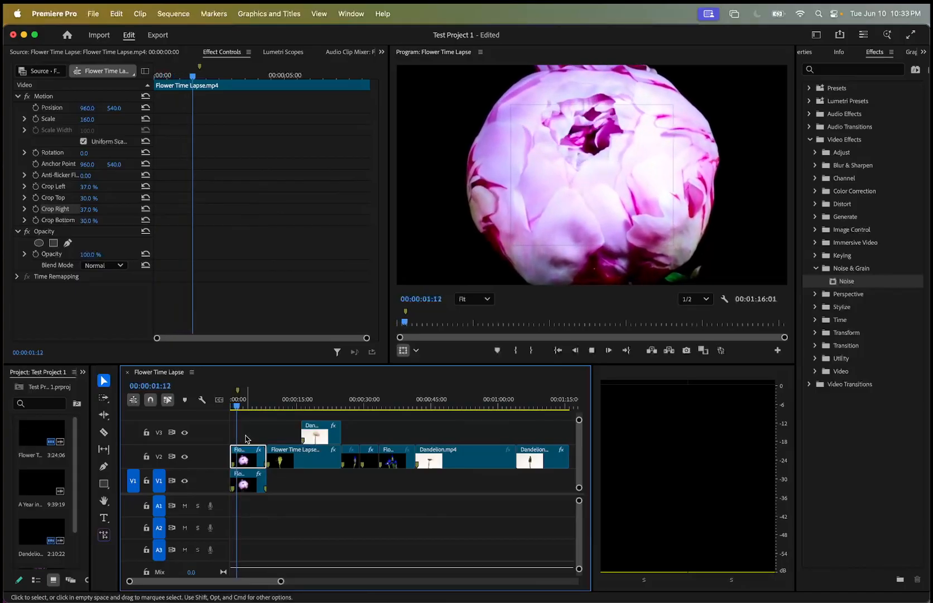
{"action": "key", "text": "space"}
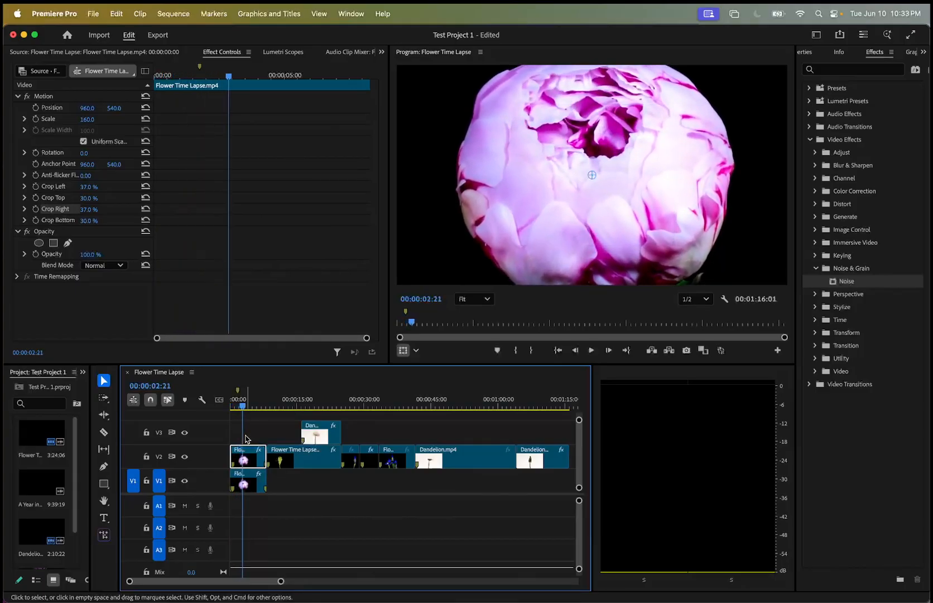
{"action": "key", "text": "Home"}
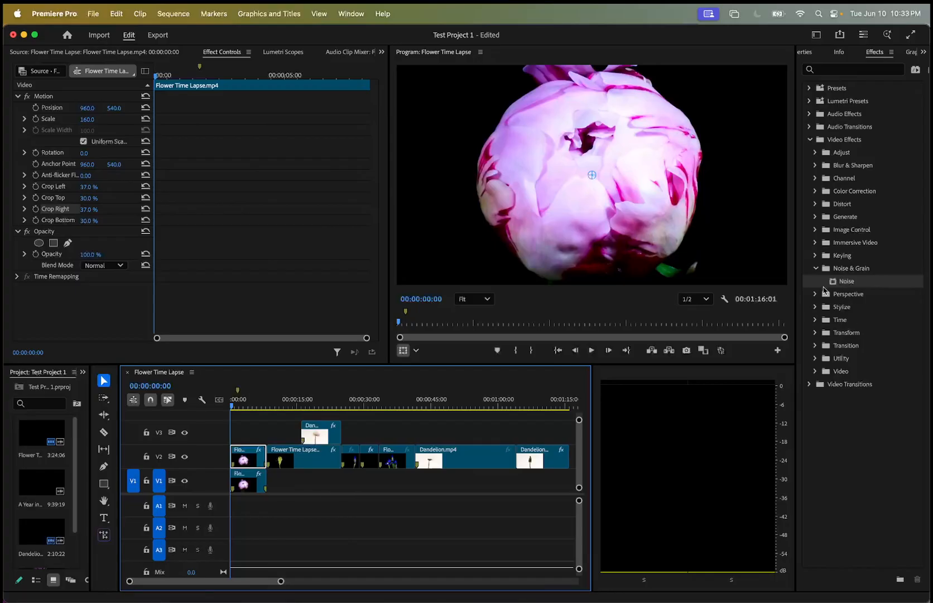
Apply the Mosaic effect from the Stylize video effects to the cropped opening clip on V2.
{"action": "left_click", "coordinate": [816, 268]}
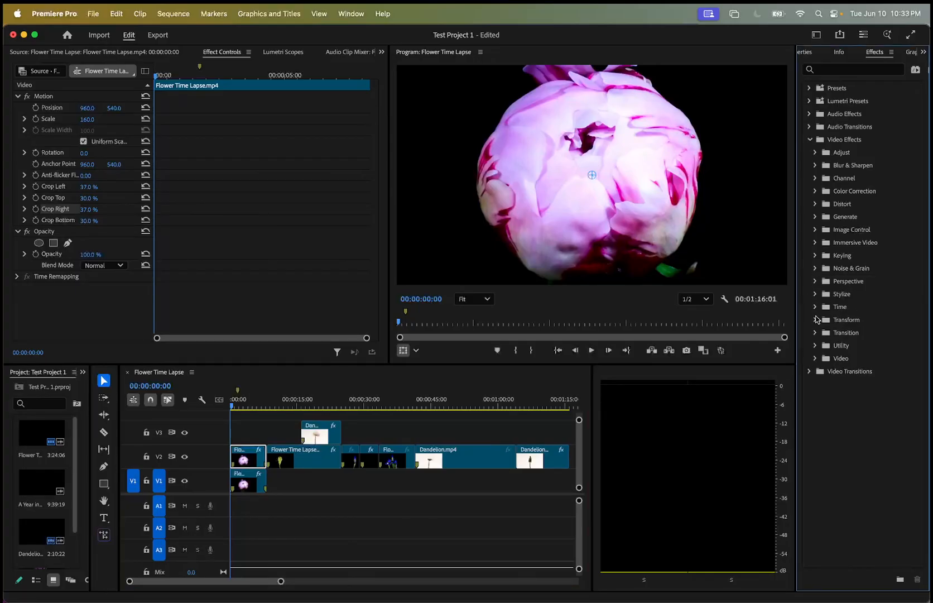
{"action": "left_click", "coordinate": [815, 294]}
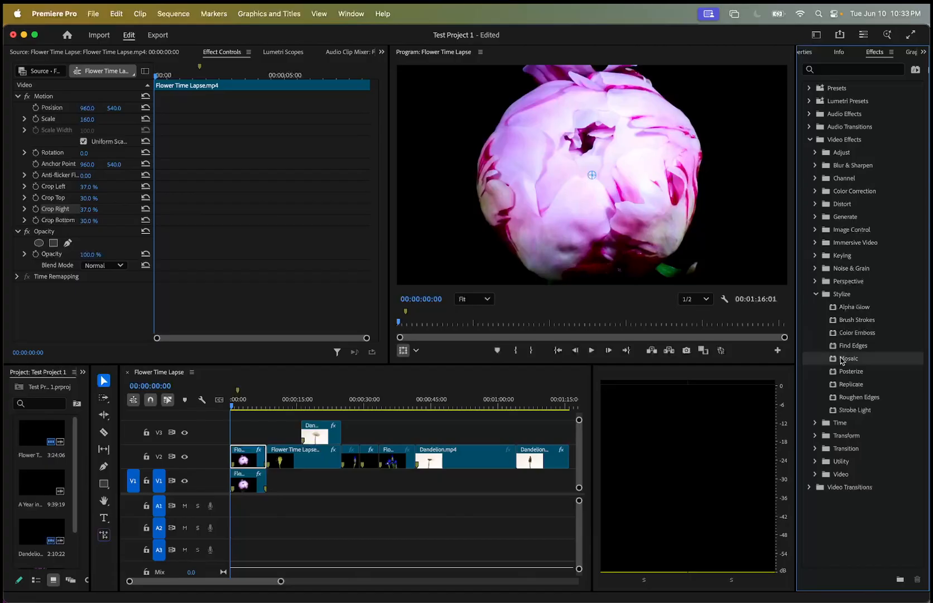
{"action": "left_click_drag", "start_coordinate": [592, 175], "coordinate": [249, 460]}
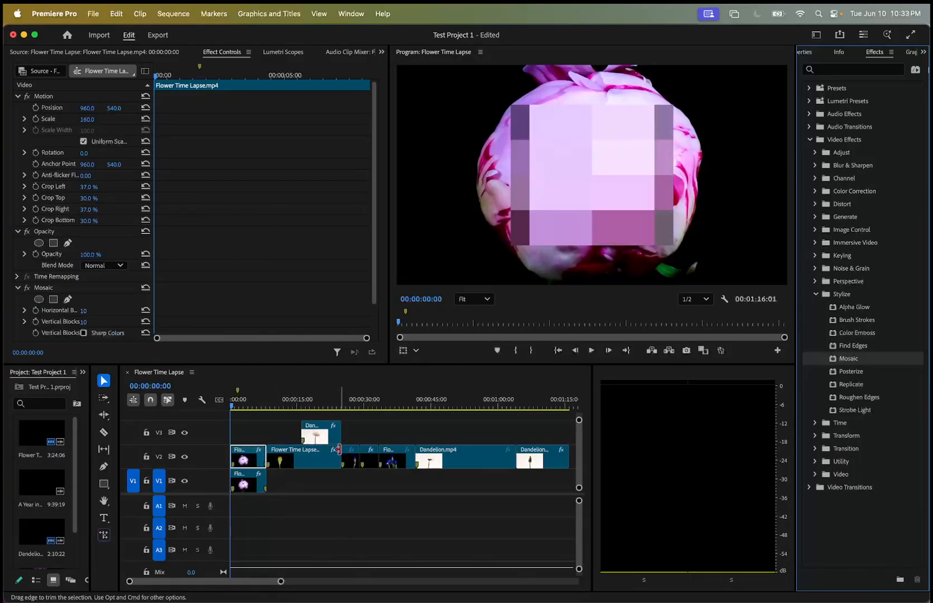
{"action": "left_click", "coordinate": [246, 457]}
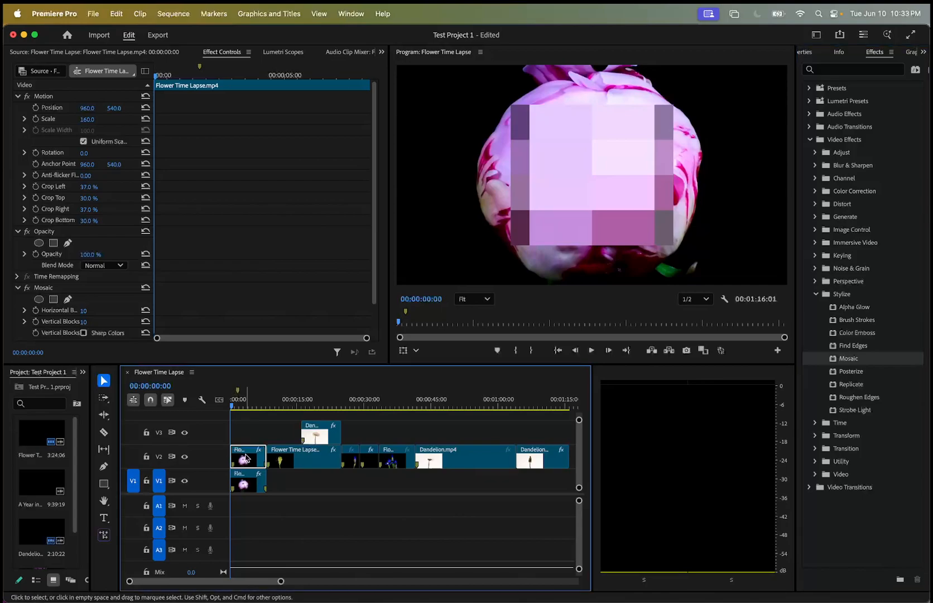
Set the Mosaic effect's horizontal and vertical blocks to 7 and play back the pixelated opening shot.
{"action": "scroll", "coordinate": [70, 316], "scroll_direction": "down", "scroll_amount": 3}
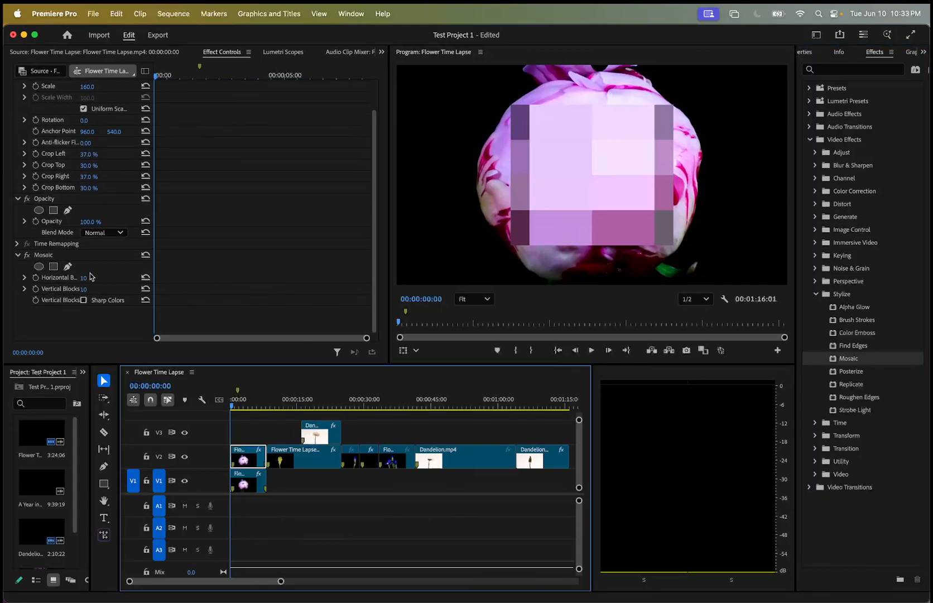
{"action": "key", "text": "space"}
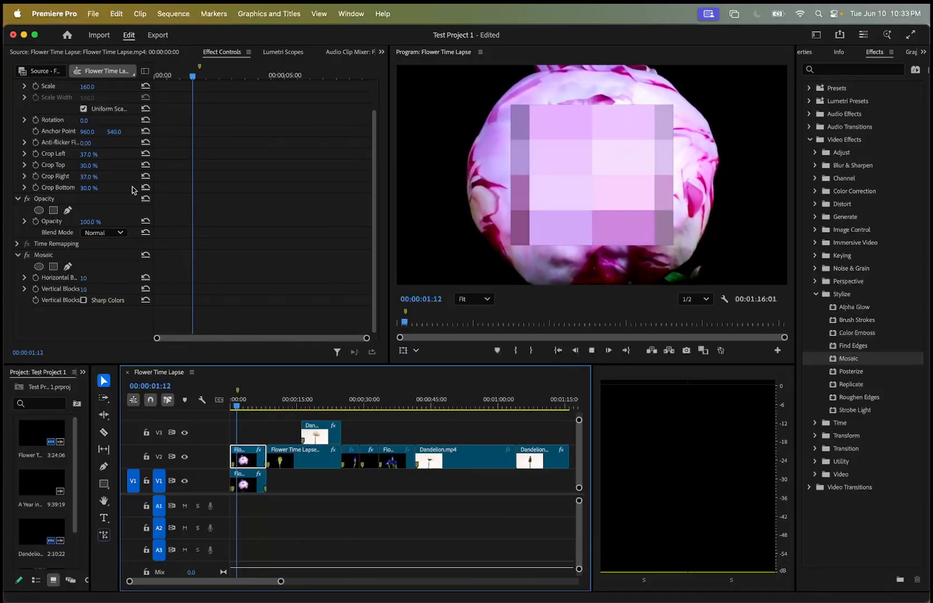
{"action": "key", "text": "space"}
{"action": "mouse_move", "coordinate": [86, 282]}
{"action": "left_mouse_down"}
{"action": "mouse_move", "coordinate": [96, 279]}
{"action": "mouse_move", "coordinate": [83, 289]}
{"action": "mouse_move", "coordinate": [96, 290]}
{"action": "left_mouse_up"}
{"action": "key", "text": "space"}
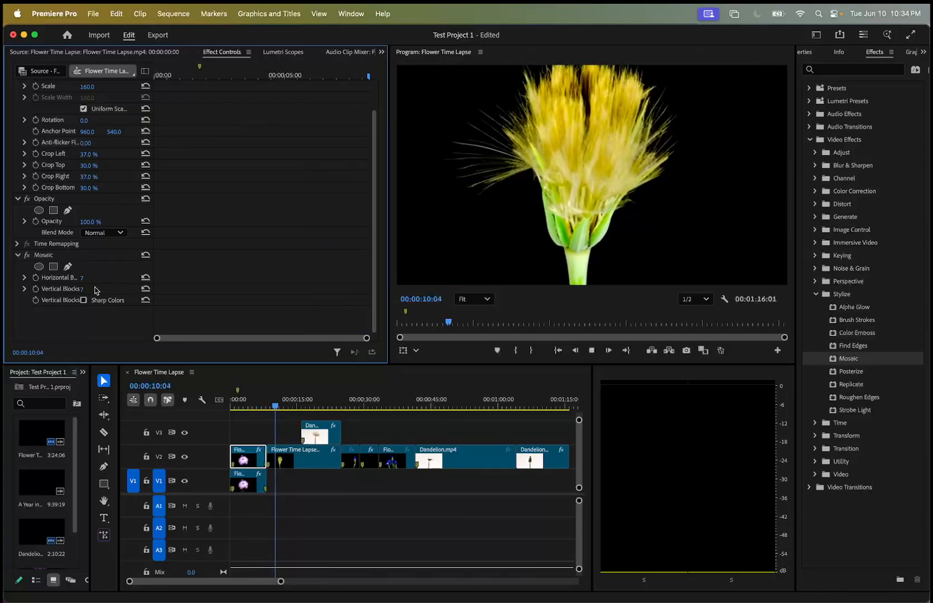
{"action": "key", "text": "space"}
Keyframe Crop Left and Crop Right from 37% at 00:00:00:03 to 24% left and 22% right at 00:00:08:07.
{"action": "left_click_drag", "start_coordinate": [278, 404], "coordinate": [231, 405]}
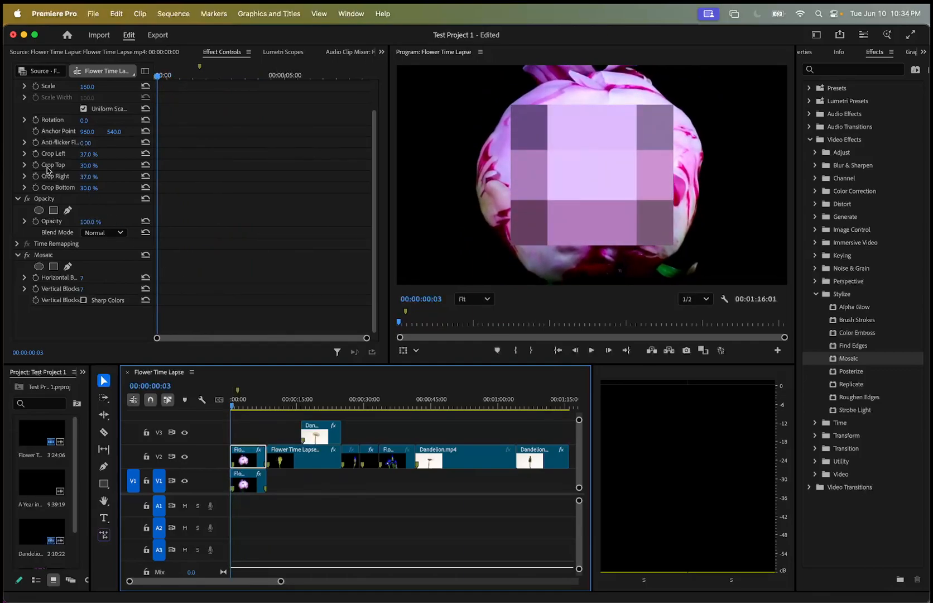
{"action": "left_click", "coordinate": [35, 154]}
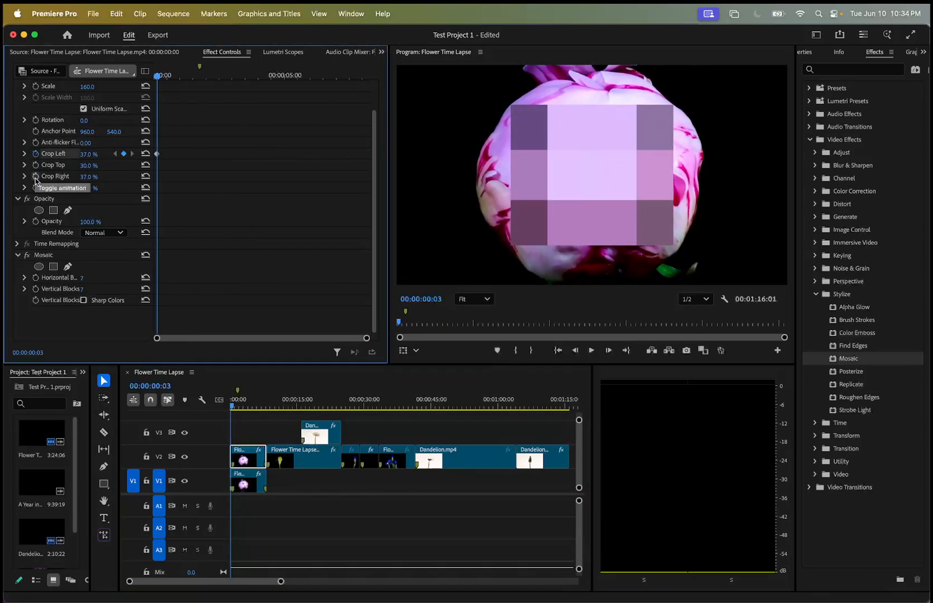
{"action": "left_click", "coordinate": [35, 176]}
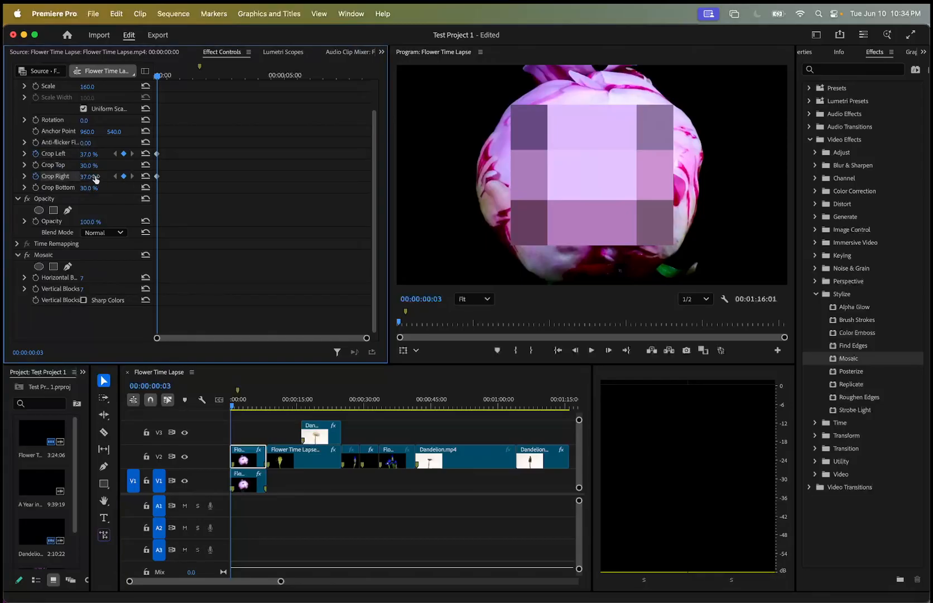
{"action": "left_click_drag", "start_coordinate": [159, 79], "coordinate": [390, 59]}
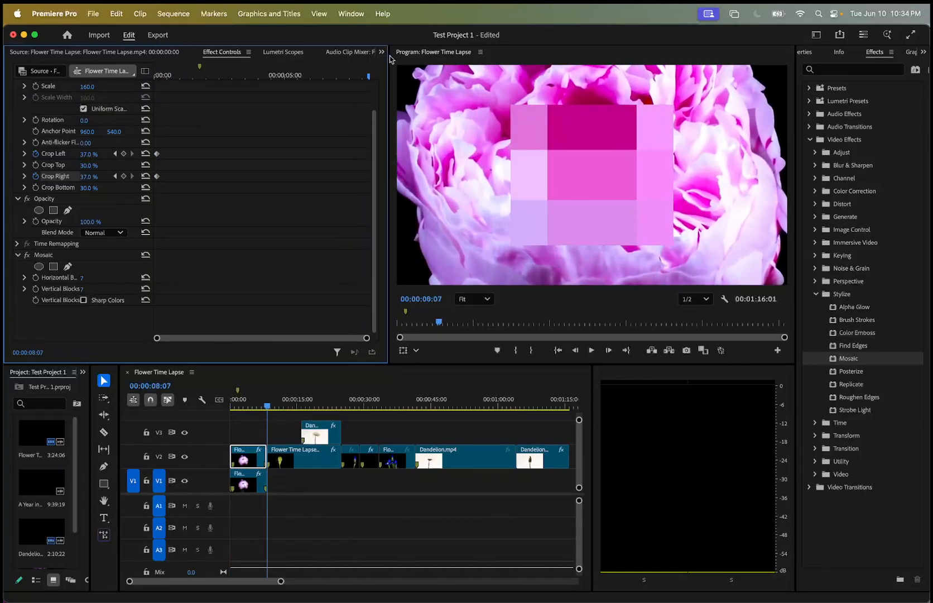
{"action": "left_click_drag", "start_coordinate": [89, 154], "coordinate": [82, 177]}
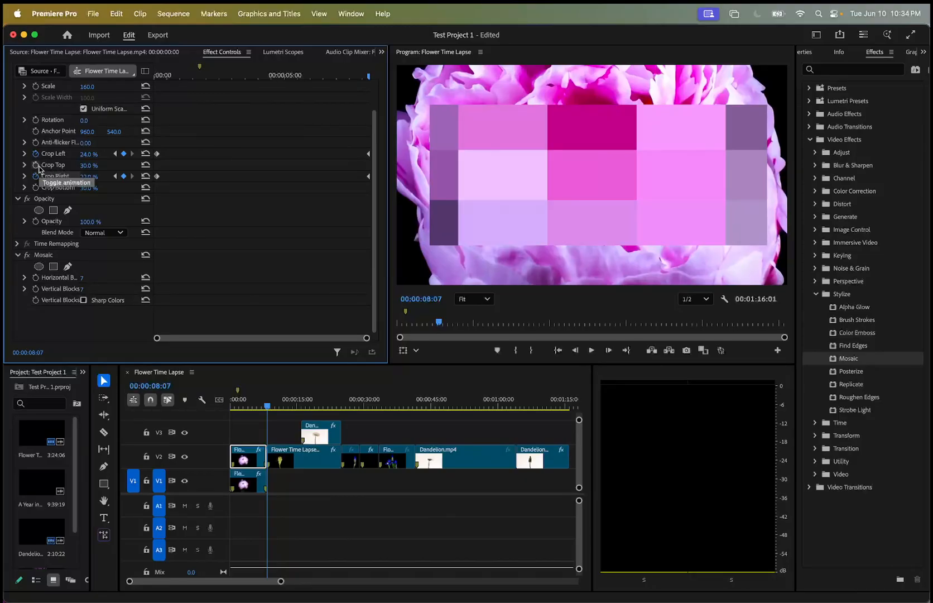
Play back the animated mosaic crop from the start of the sequence.
{"action": "left_click_drag", "start_coordinate": [369, 80], "coordinate": [152, 78]}
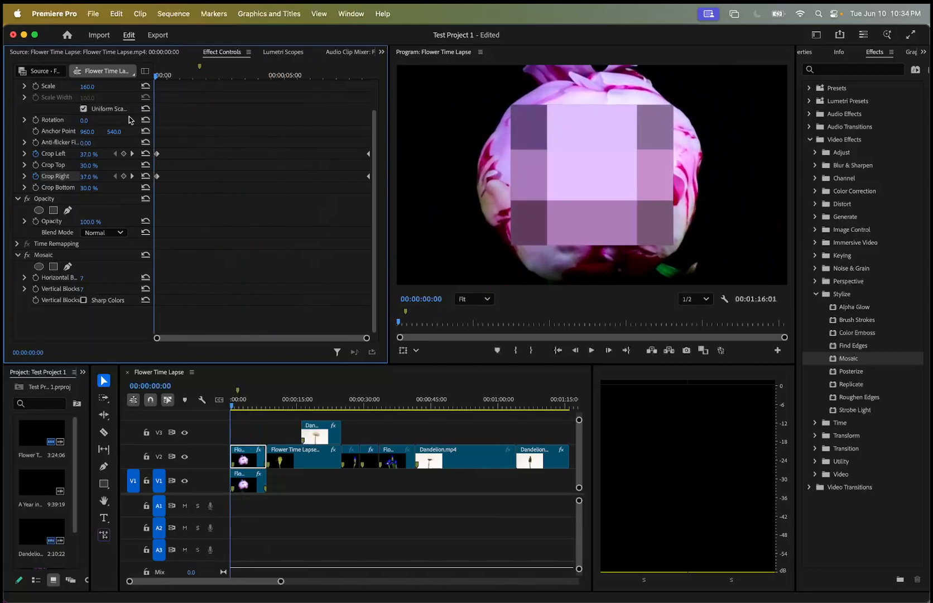
{"action": "key", "text": "space"}
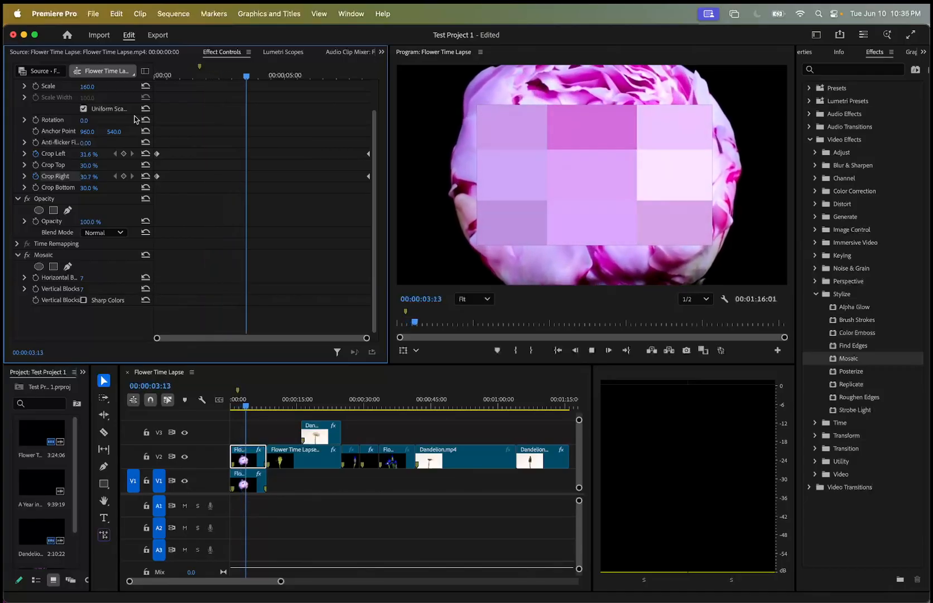
{"action": "key", "text": "space"}
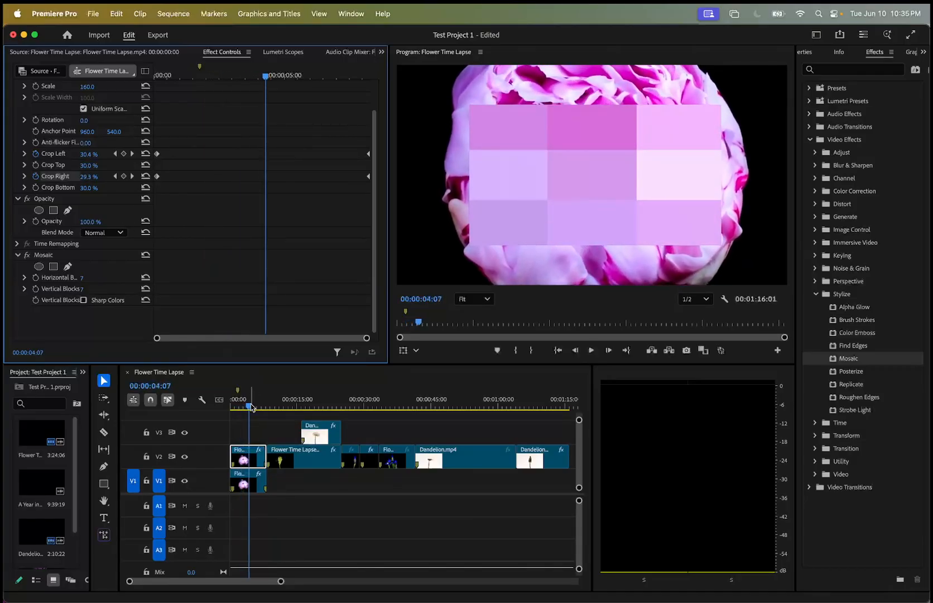
Apply the Barn Doors wipe transition at the cut between the blue iris clip and the Dandelion clip on V2.
{"action": "left_click_drag", "start_coordinate": [250, 406], "coordinate": [409, 434]}
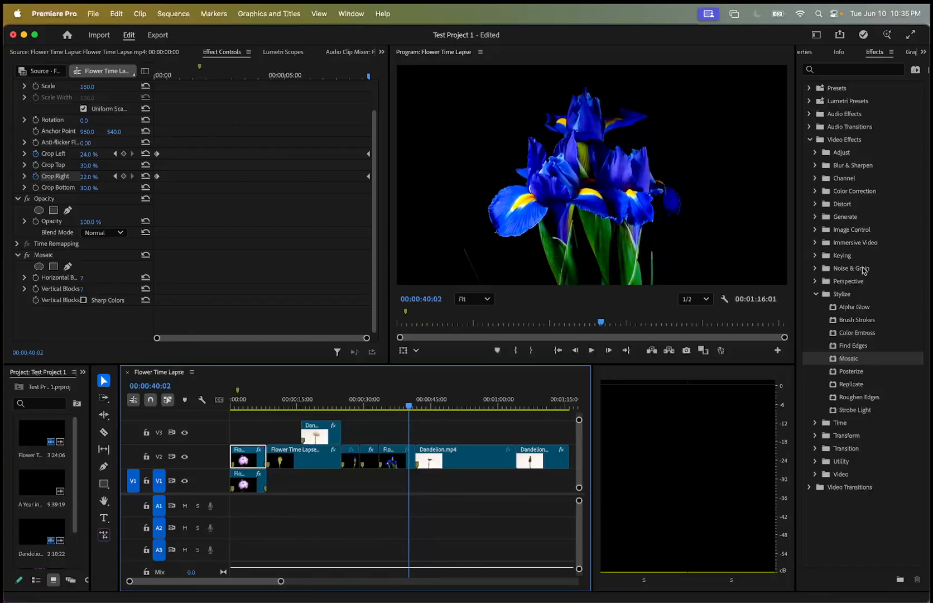
{"action": "left_click", "coordinate": [817, 294]}
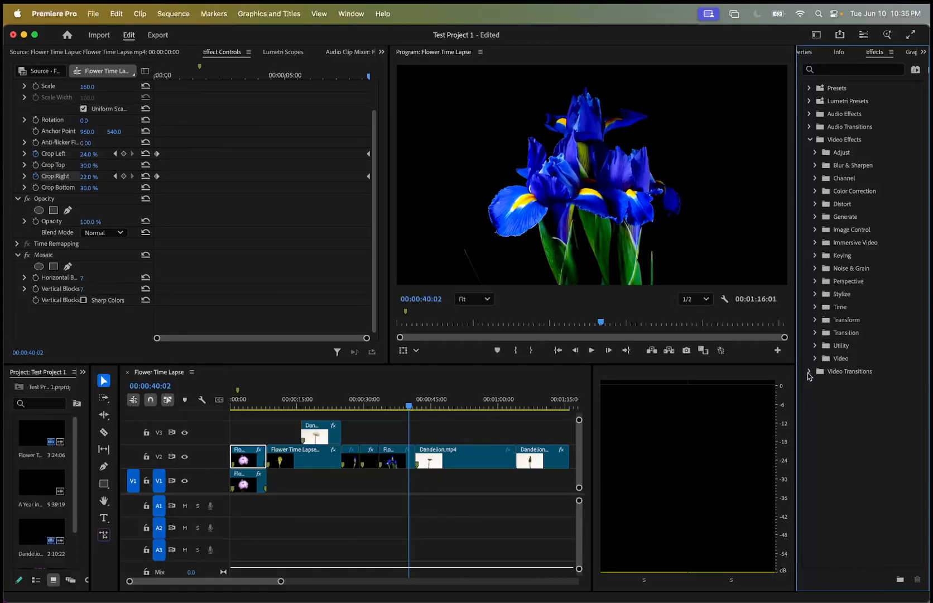
{"action": "left_click", "coordinate": [809, 372]}
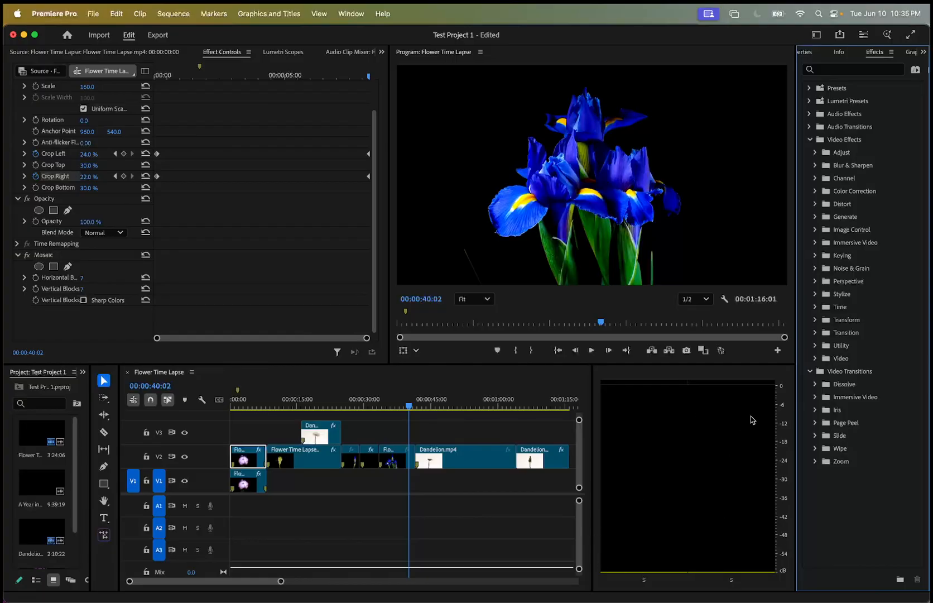
{"action": "left_click", "coordinate": [815, 462]}
{"action": "left_click", "coordinate": [816, 449]}
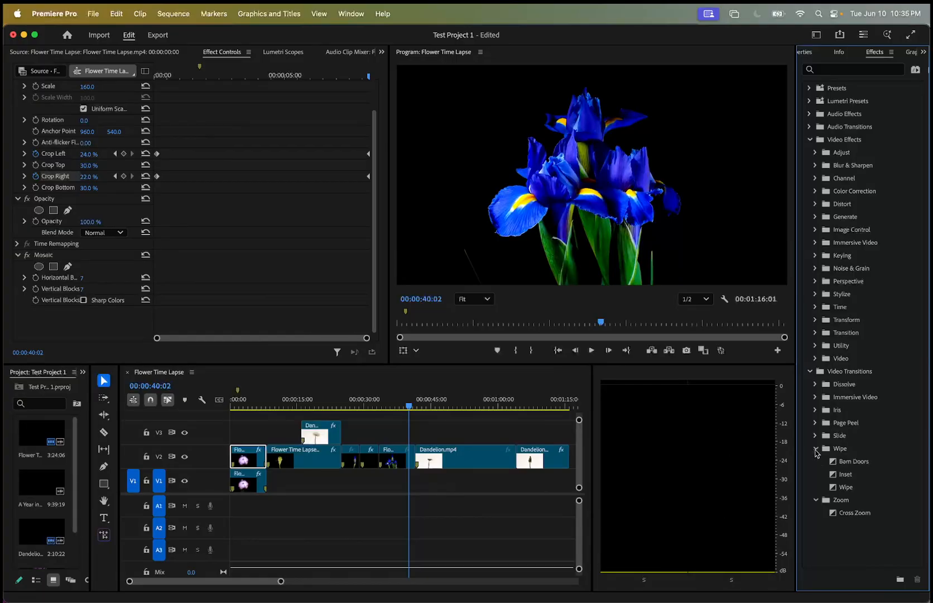
{"action": "left_click_drag", "start_coordinate": [853, 461], "coordinate": [417, 458]}
Play back the Barn Doors transition several times from just before the iris-to-dandelion cut.
{"action": "left_click_drag", "start_coordinate": [409, 407], "coordinate": [409, 407]}
{"action": "key", "text": "space"}
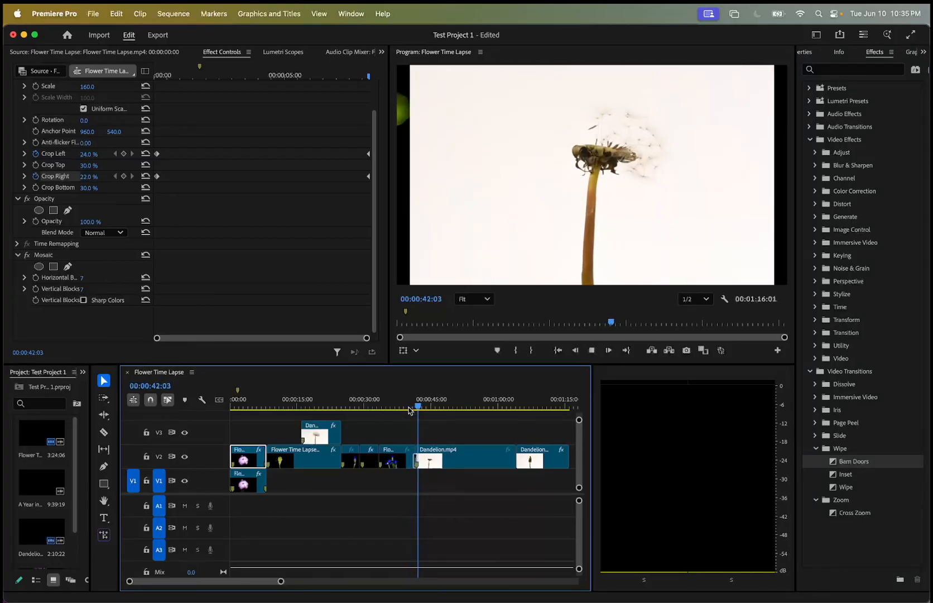
{"action": "key", "text": "space"}
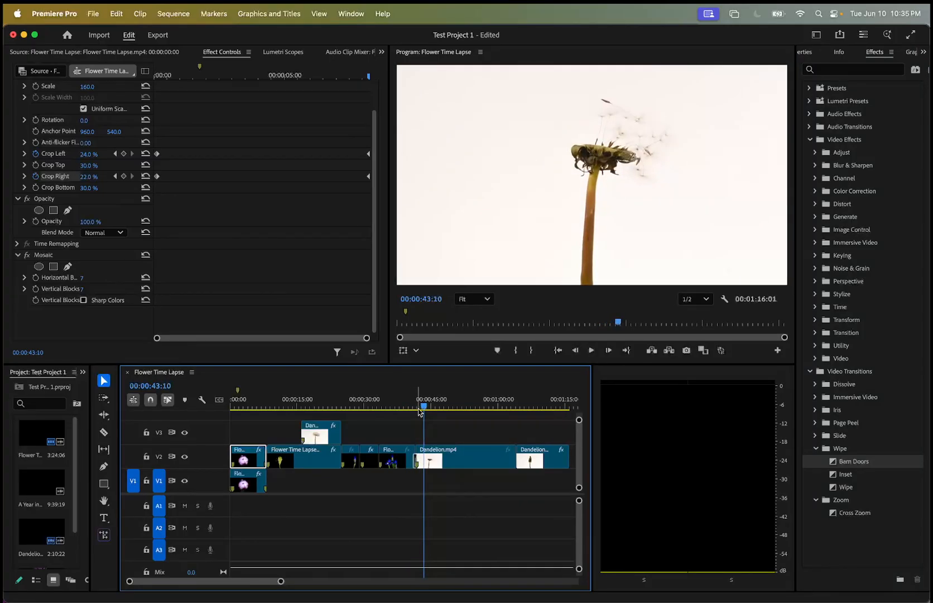
{"action": "left_click", "coordinate": [408, 408]}
{"action": "key", "text": "space"}
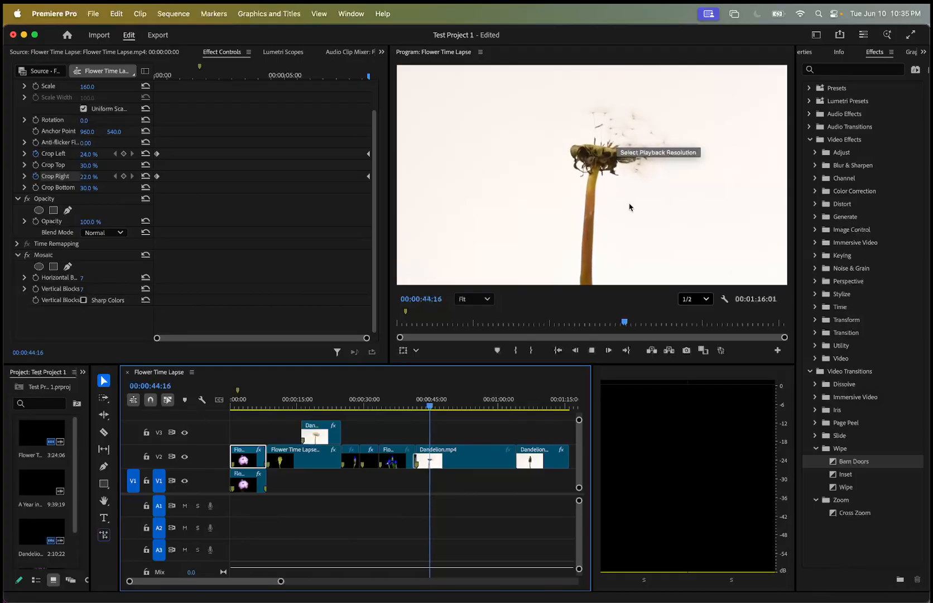
{"action": "key", "text": "space"}
{"action": "left_click_drag", "start_coordinate": [437, 399], "coordinate": [409, 407]}
{"action": "key", "text": "space"}
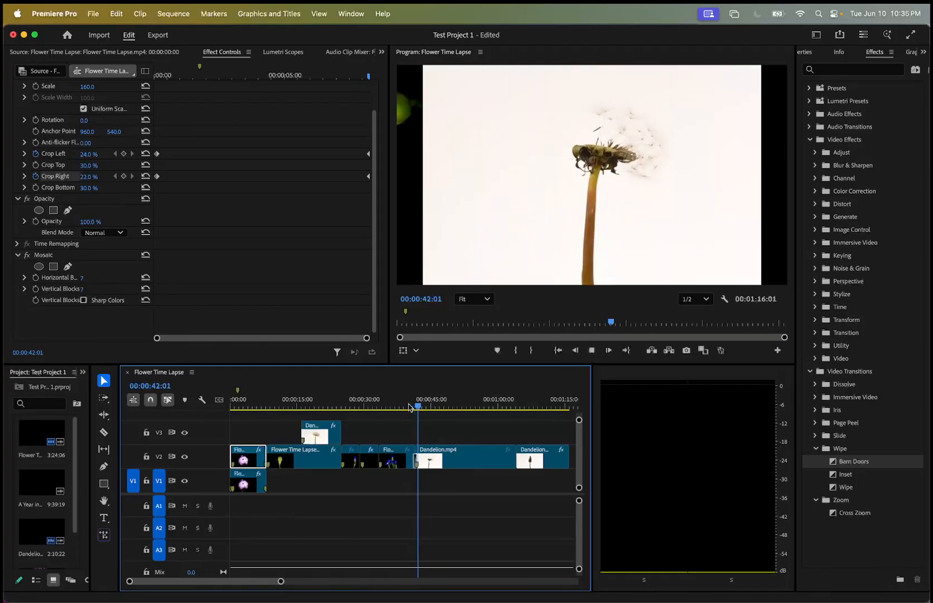
{"action": "key", "text": "space"}
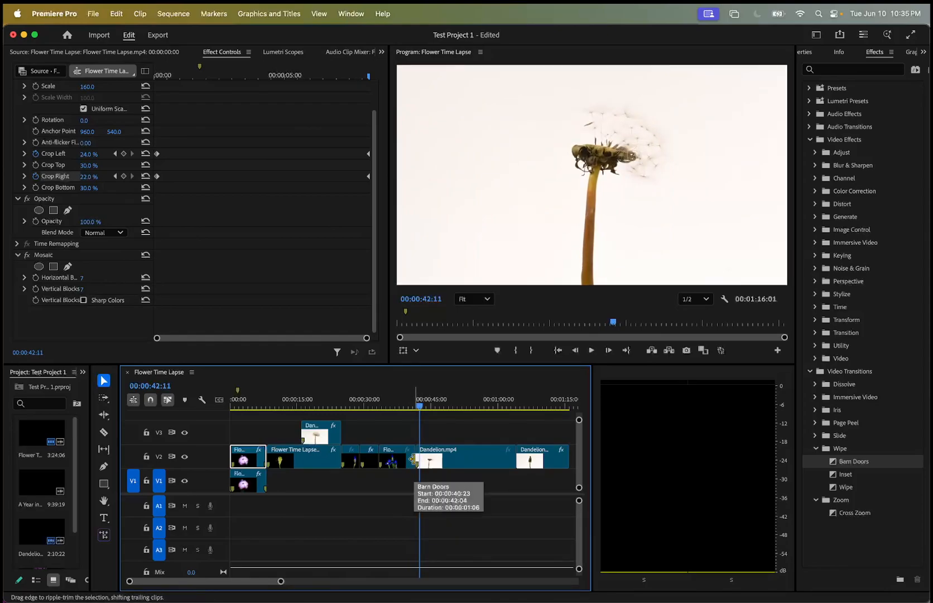
Remove the Barn Doors transition and play the plain cut from the iris to the dandelion.
{"action": "left_click_drag", "start_coordinate": [423, 409], "coordinate": [411, 410]}
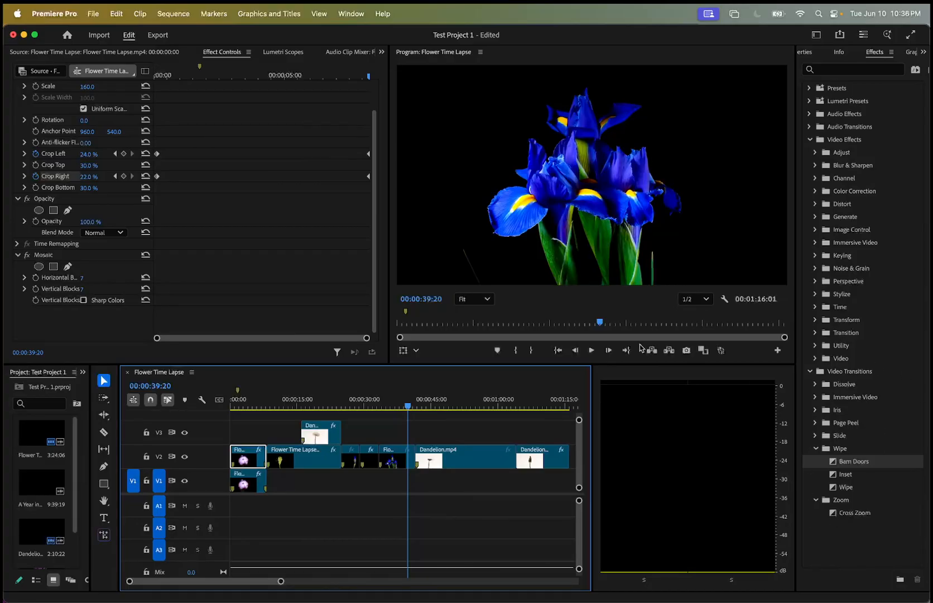
{"action": "mouse_move", "coordinate": [408, 410]}
{"action": "left_mouse_down"}
{"action": "mouse_move", "coordinate": [423, 409]}
{"action": "mouse_move", "coordinate": [406, 412]}
{"action": "left_mouse_up"}
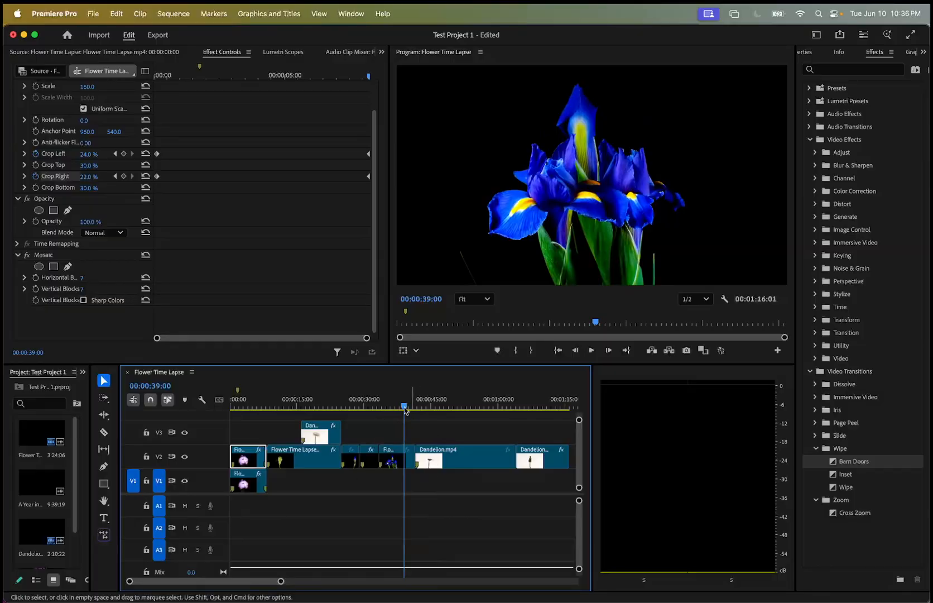
{"action": "mouse_move", "coordinate": [406, 412]}
{"action": "left_mouse_down"}
{"action": "mouse_move", "coordinate": [428, 410]}
{"action": "mouse_move", "coordinate": [410, 410]}
{"action": "left_mouse_up"}
{"action": "key", "text": "space"}
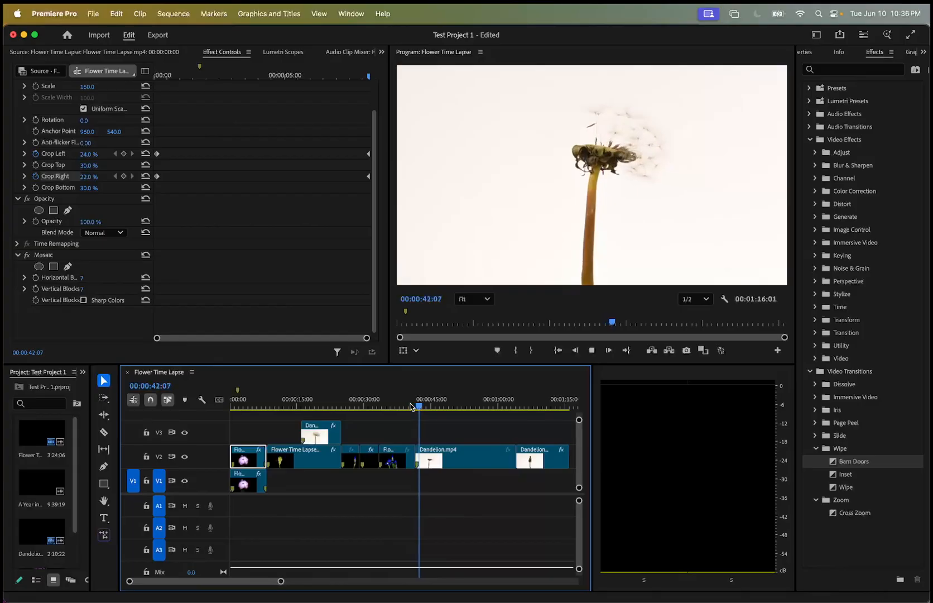
{"action": "left_click_drag", "start_coordinate": [425, 407], "coordinate": [412, 427]}
Apply the Page Peel transition at the iris-to-dandelion cut on V2 and play it back.
{"action": "left_click", "coordinate": [818, 423]}
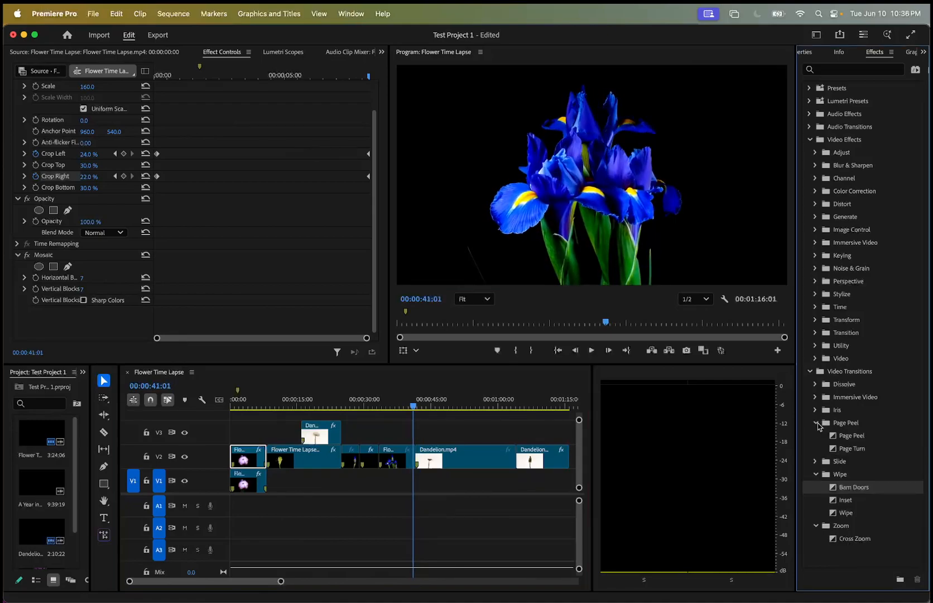
{"action": "left_click_drag", "start_coordinate": [844, 439], "coordinate": [415, 459]}
{"action": "left_click_drag", "start_coordinate": [414, 408], "coordinate": [412, 408]}
{"action": "key", "text": "space"}
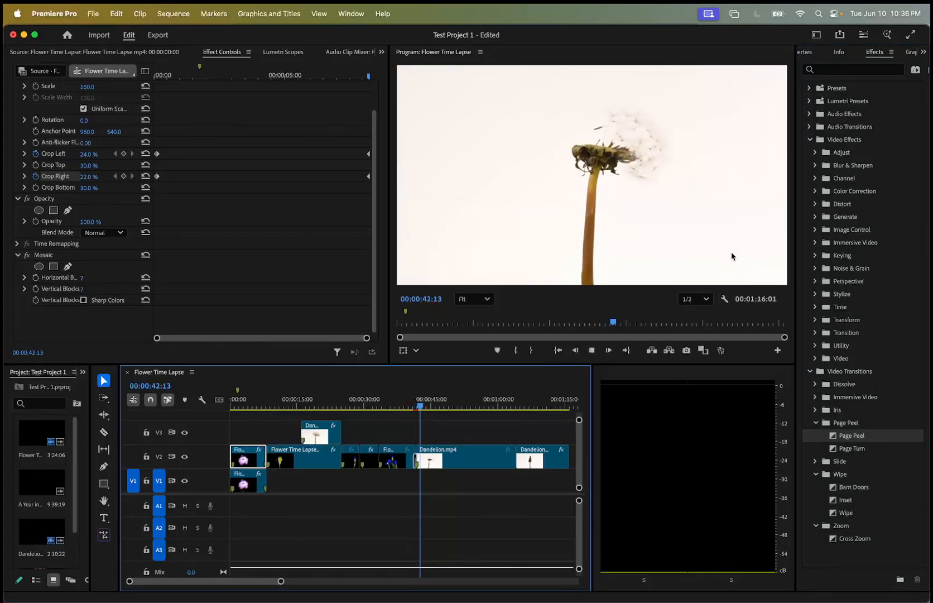
{"action": "key", "text": "space"}
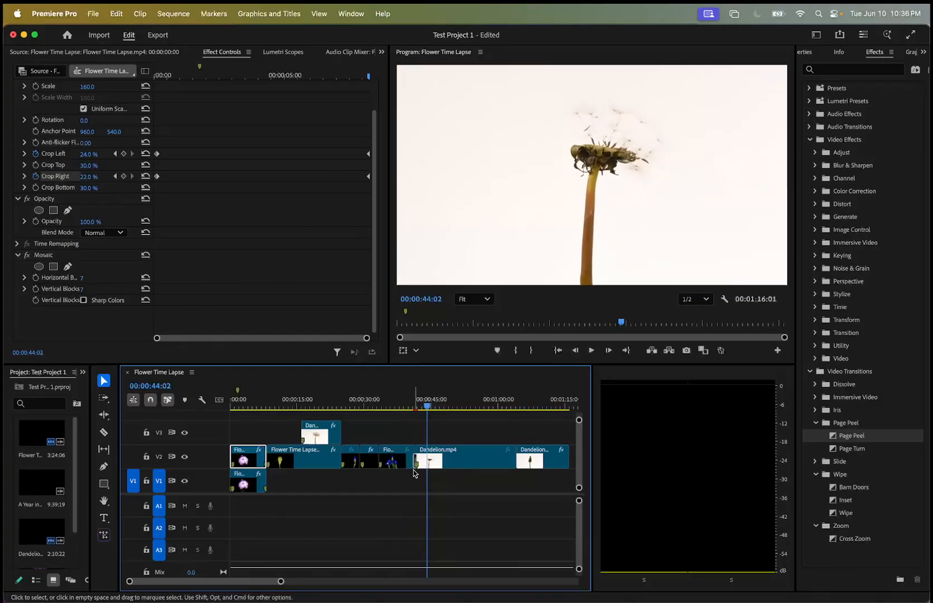
Delete the Page Peel transition and move the playhead back into the iris clip before the cut.
{"action": "left_click", "coordinate": [417, 462]}
{"action": "key", "text": "Delete"}
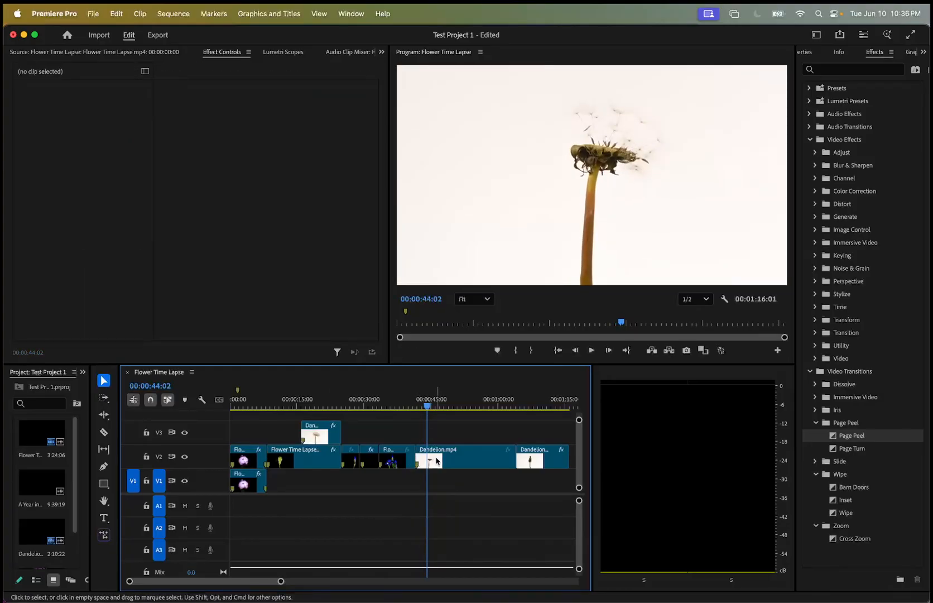
{"action": "left_click_drag", "start_coordinate": [428, 409], "coordinate": [407, 409]}
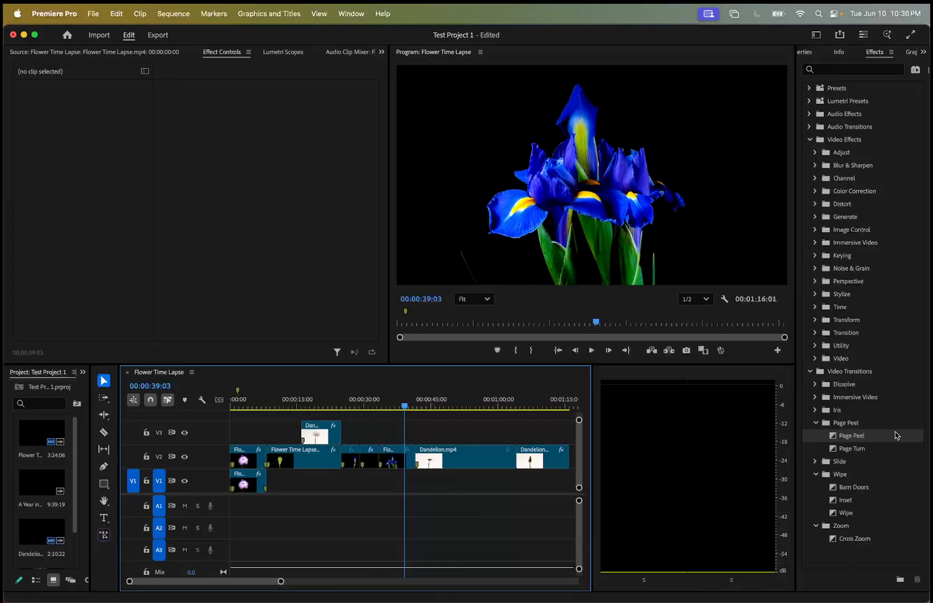
Reapply Barn Doors at the iris-to-dandelion cut to view its transition settings, and remove it again.
{"action": "left_click", "coordinate": [843, 486]}
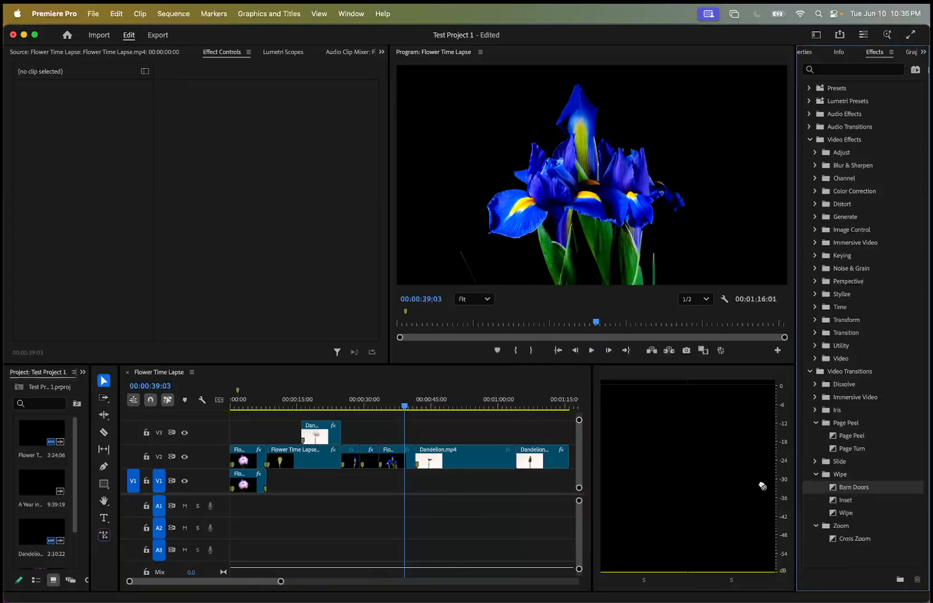
{"action": "left_click", "coordinate": [413, 460]}
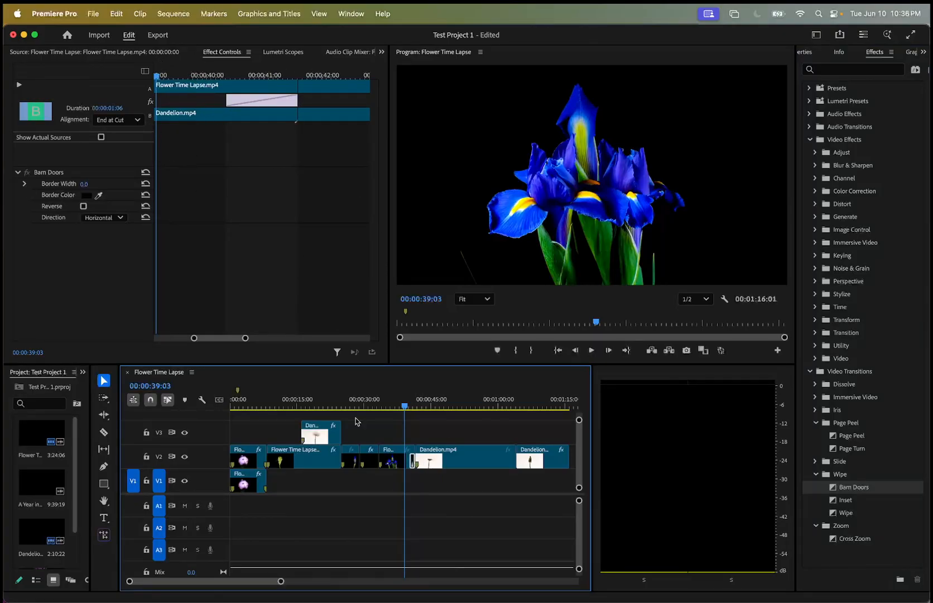
{"action": "left_click", "coordinate": [420, 478]}
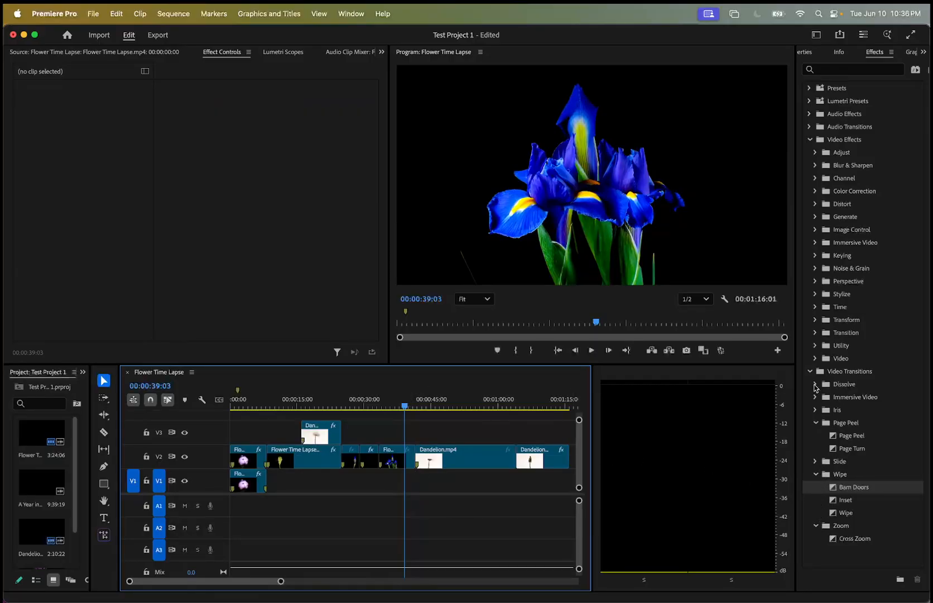
Apply the Dip to Black dissolve transition at the iris-to-dandelion cut on V2 and play it back.
{"action": "left_click", "coordinate": [815, 384]}
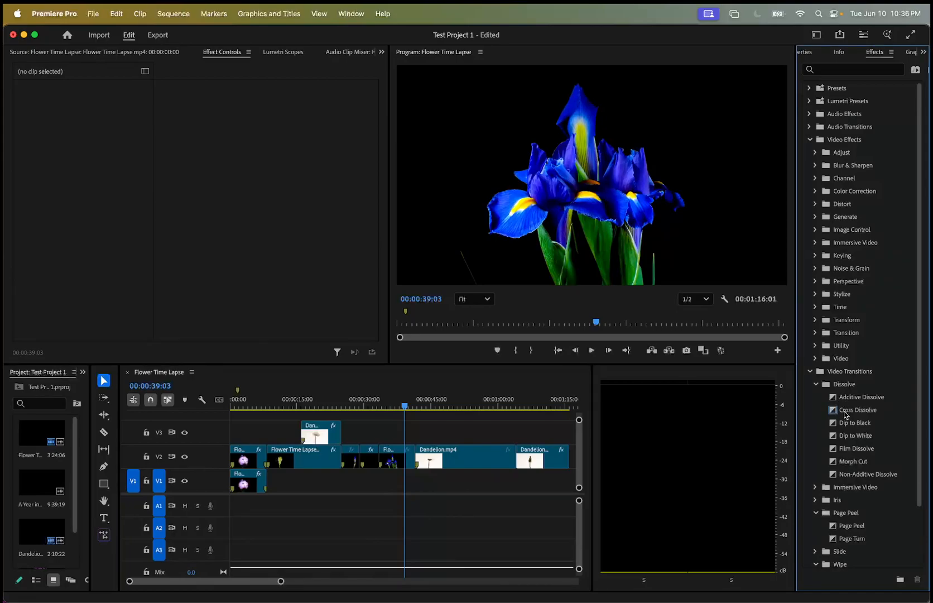
{"action": "left_click_drag", "start_coordinate": [848, 424], "coordinate": [422, 466]}
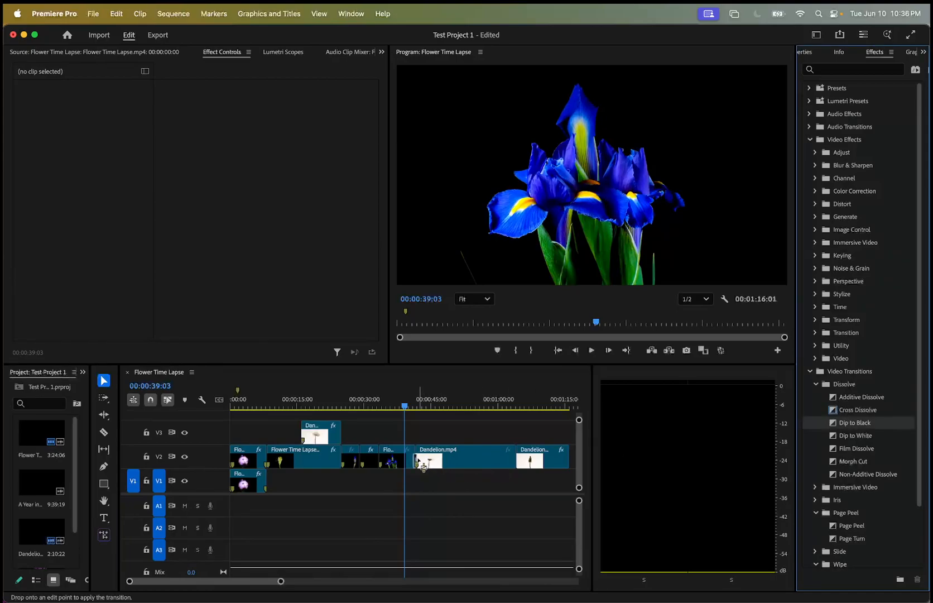
{"action": "left_click", "coordinate": [408, 407]}
{"action": "key", "text": "space"}
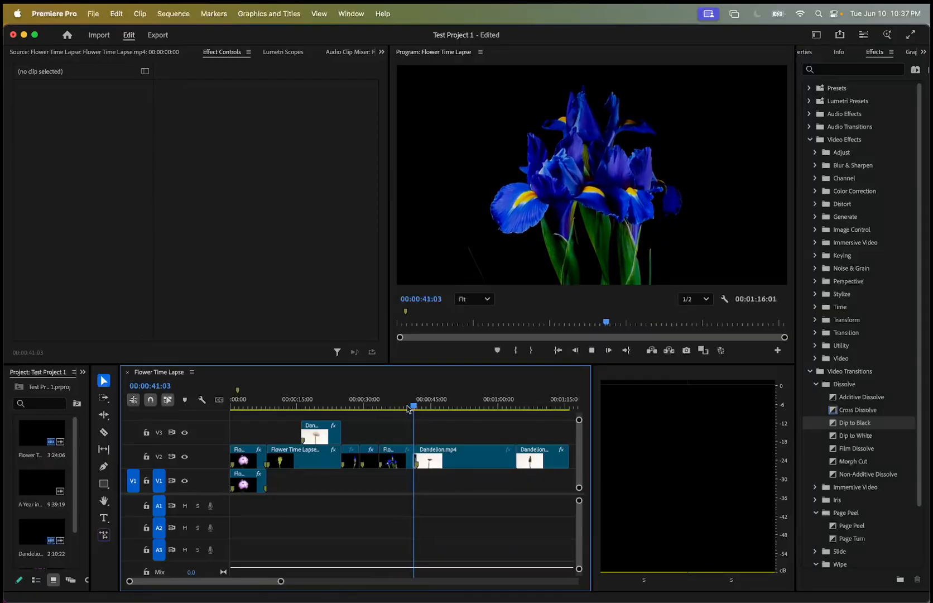
{"action": "key", "text": "space"}
{"action": "mouse_move", "coordinate": [422, 408]}
{"action": "left_mouse_down"}
{"action": "mouse_move", "coordinate": [413, 409]}
{"action": "mouse_move", "coordinate": [540, 423]}
{"action": "mouse_move", "coordinate": [396, 422]}
{"action": "mouse_move", "coordinate": [512, 421]}
{"action": "mouse_move", "coordinate": [409, 404]}
{"action": "left_mouse_up"}
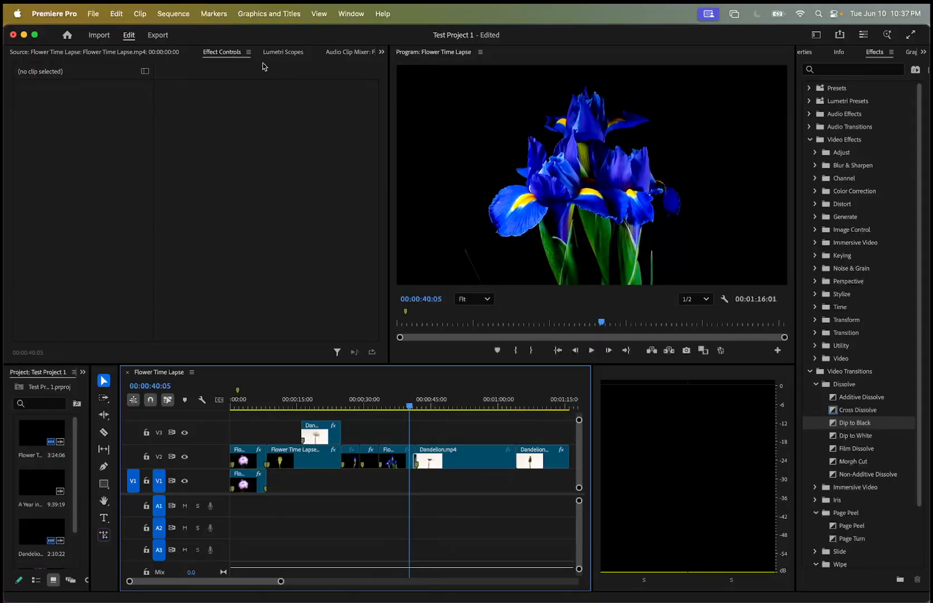
Play the sequence back from the start to review the clips and effects, stopping at 00:00:27:22.
{"action": "left_click_drag", "start_coordinate": [412, 401], "coordinate": [212, 385]}
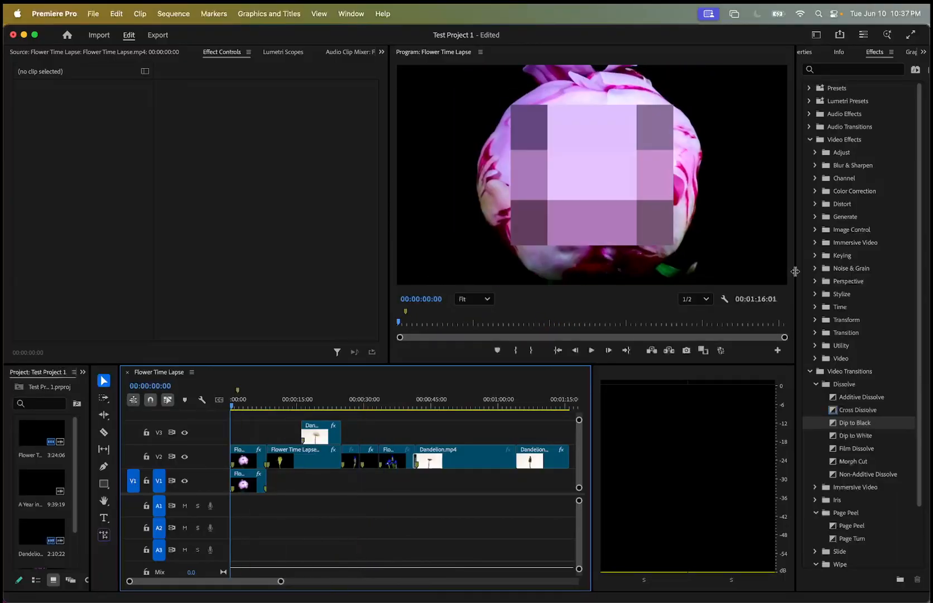
{"action": "key", "text": "space"}
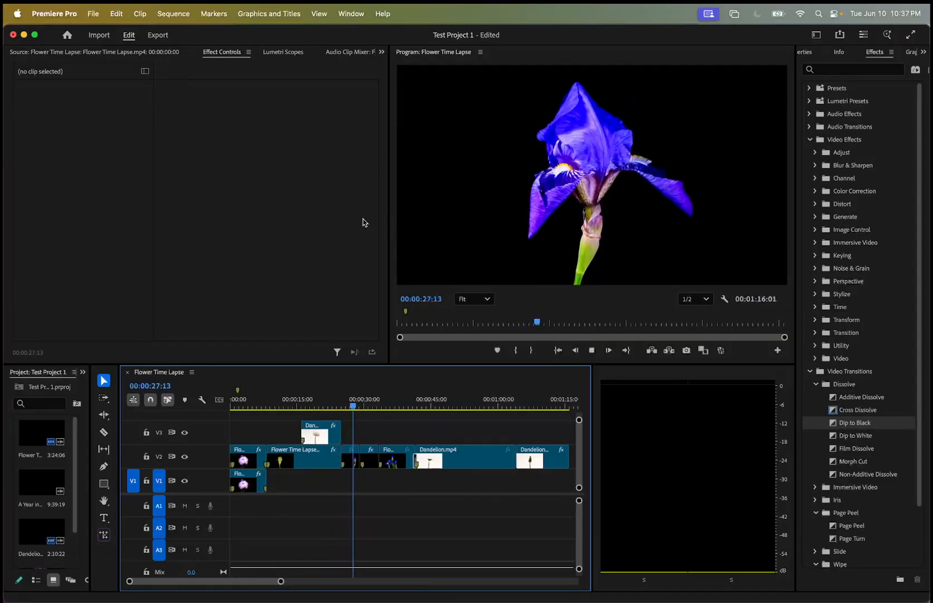
{"action": "key", "text": "space"}
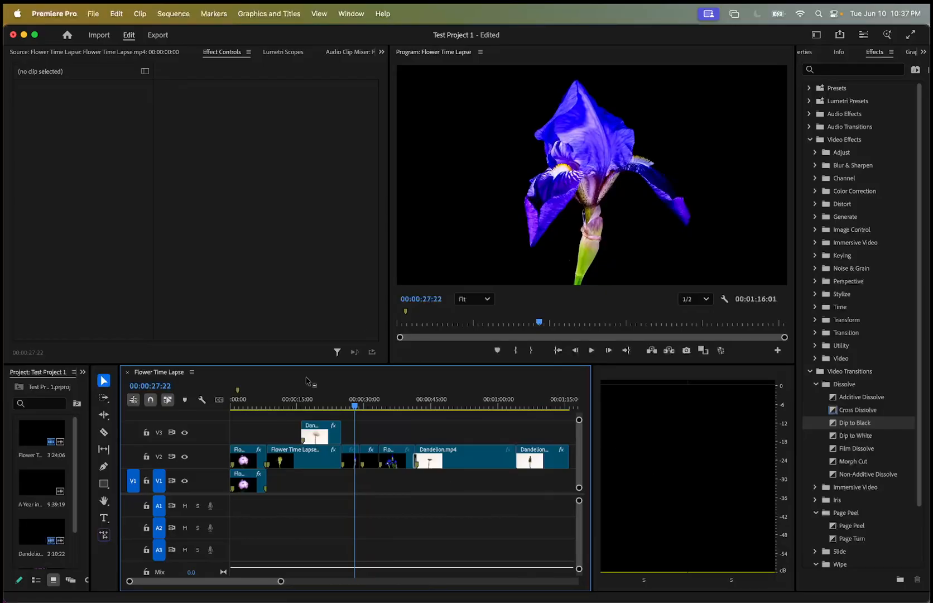
Widen the Project panel and extend the timeline panel over the audio meters' space.
{"action": "left_click_drag", "start_coordinate": [90, 404], "coordinate": [289, 394]}
{"action": "left_click_drag", "start_coordinate": [595, 408], "coordinate": [762, 406]}
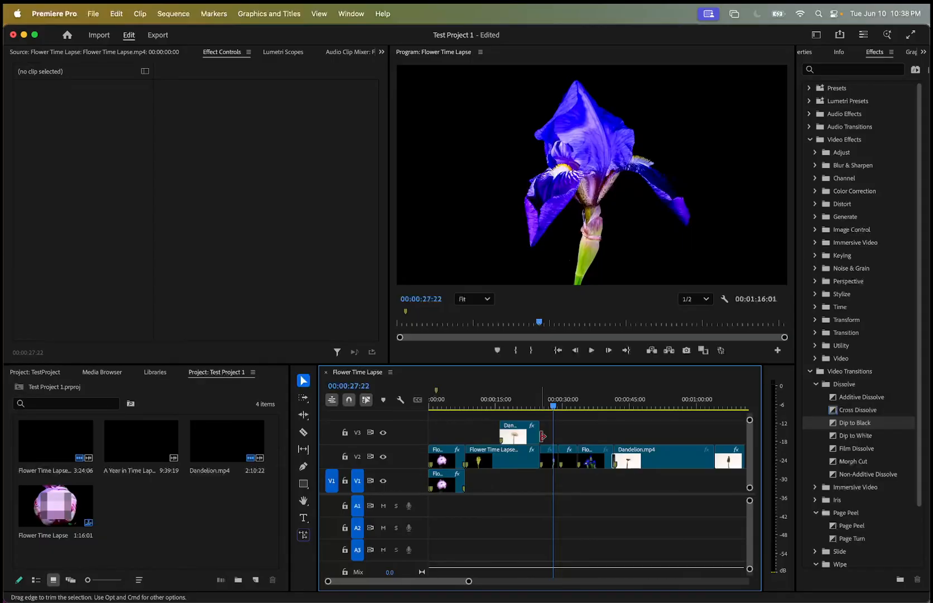
Open the media export settings for the Flower Time Lapse sequence.
{"action": "left_click", "coordinate": [96, 12]}
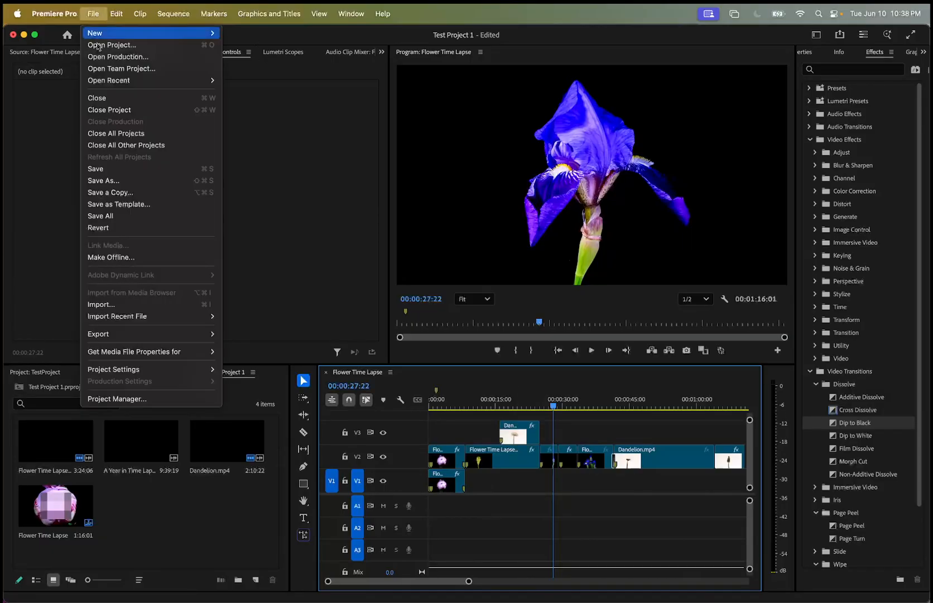
{"action": "mouse_move", "coordinate": [122, 335]}
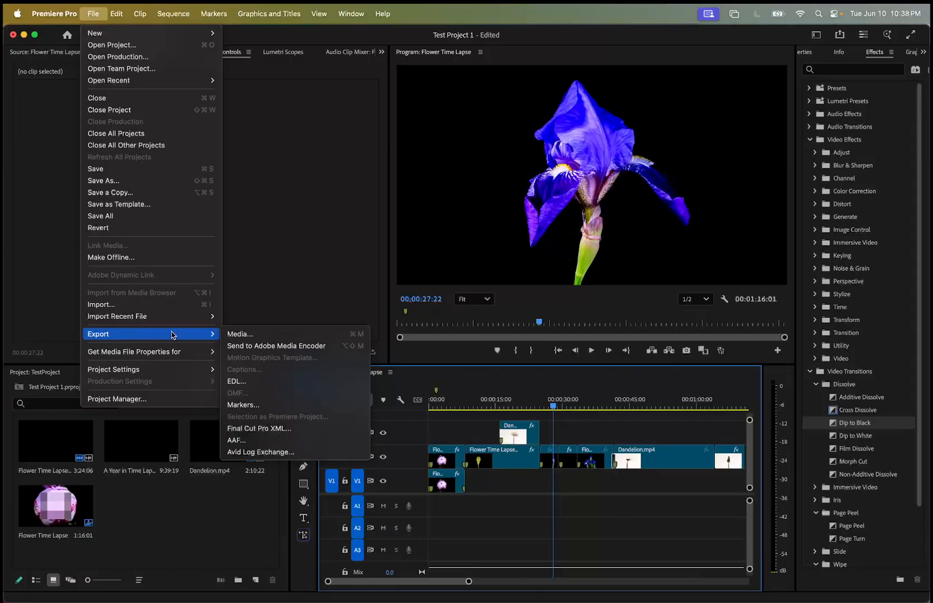
{"action": "left_click", "coordinate": [235, 338]}
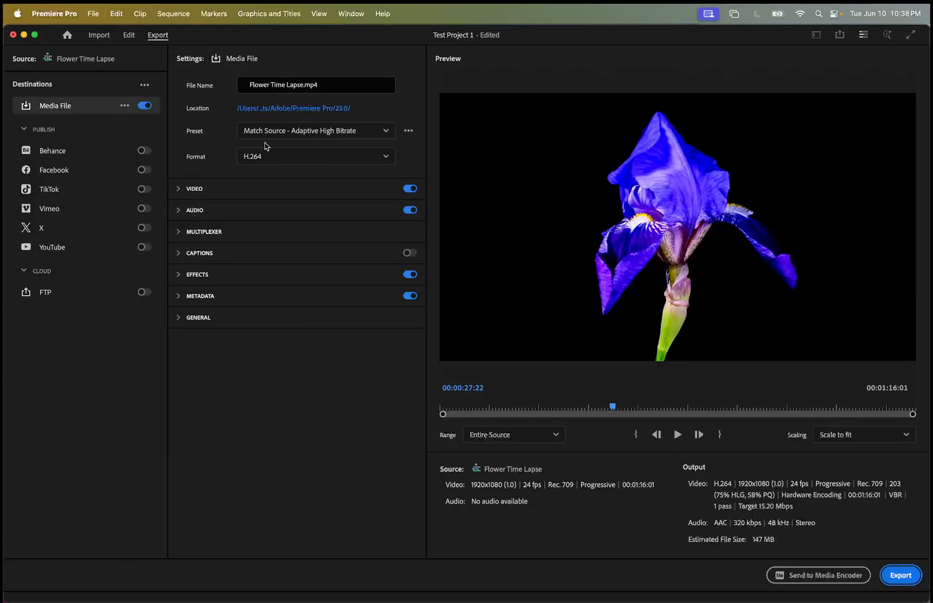
Compare the Match Source - Adaptive High Bitrate and High Quality 1080p HD export presets, and choose High Quality 1080p HD.
{"action": "left_click", "coordinate": [290, 135]}
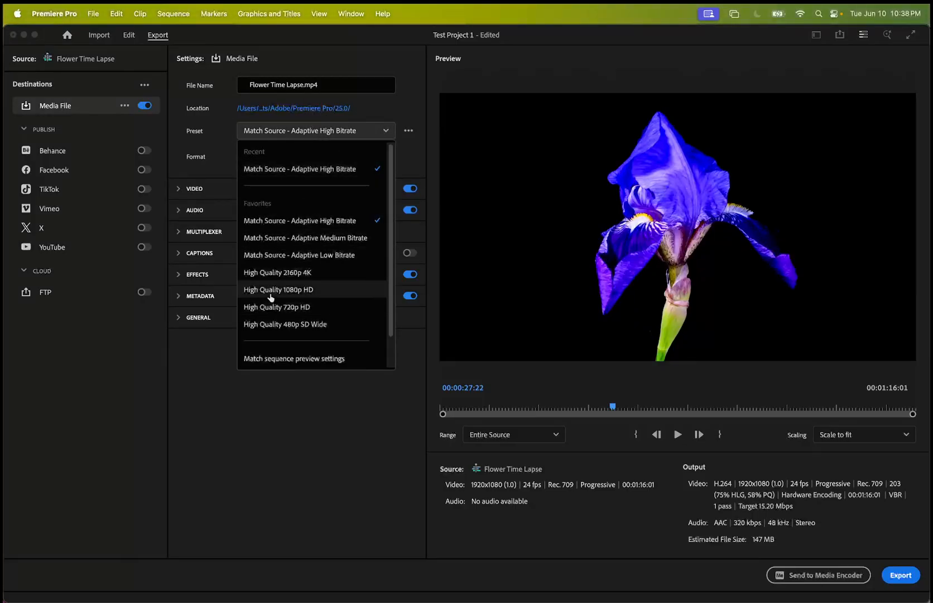
{"action": "left_click", "coordinate": [271, 294]}
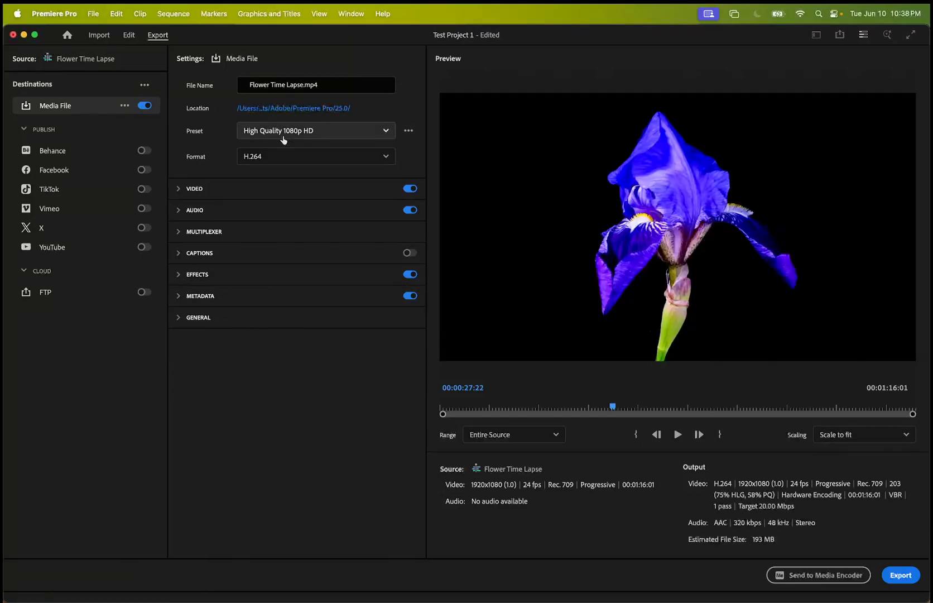
{"action": "left_click", "coordinate": [284, 138]}
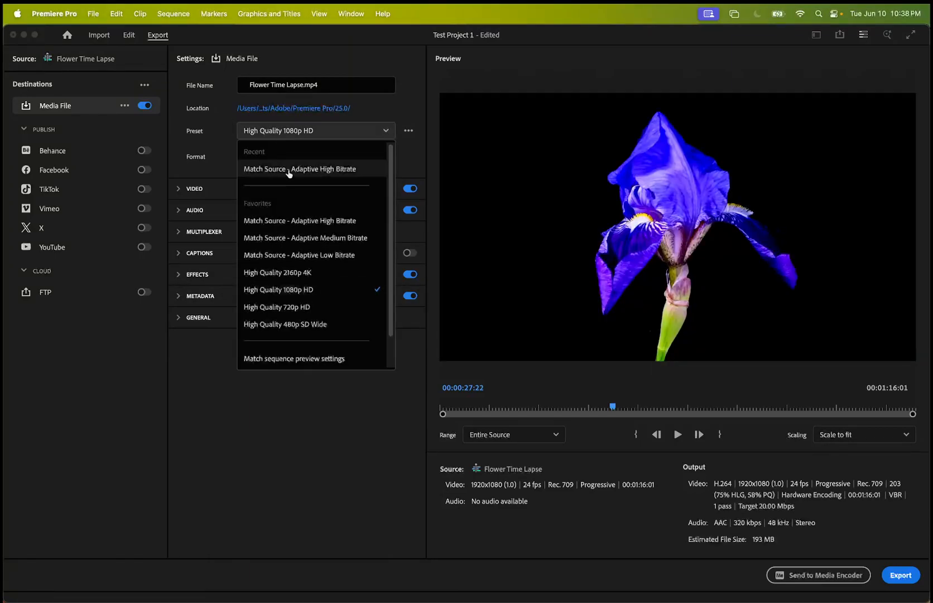
{"action": "left_click", "coordinate": [289, 170]}
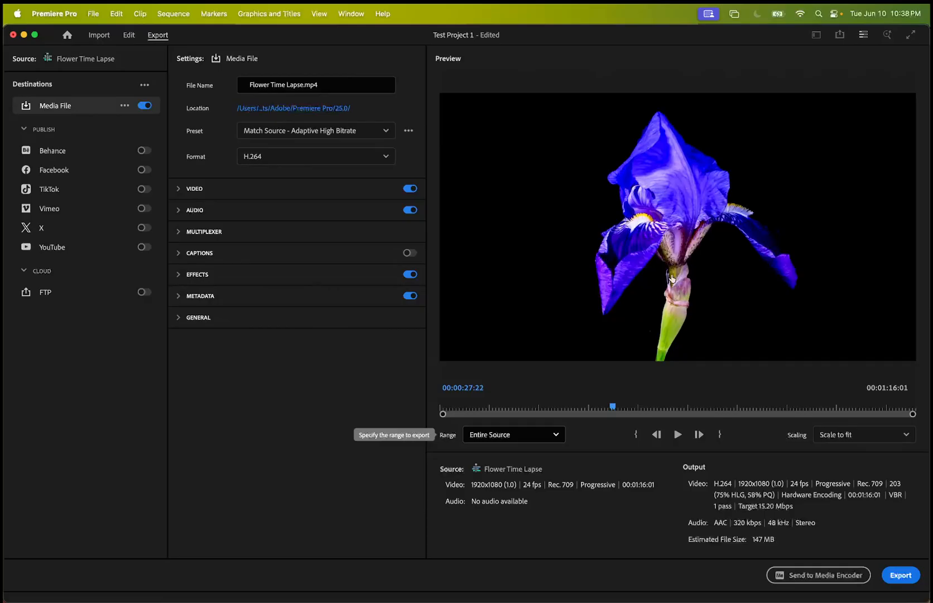
{"action": "left_click", "coordinate": [378, 132]}
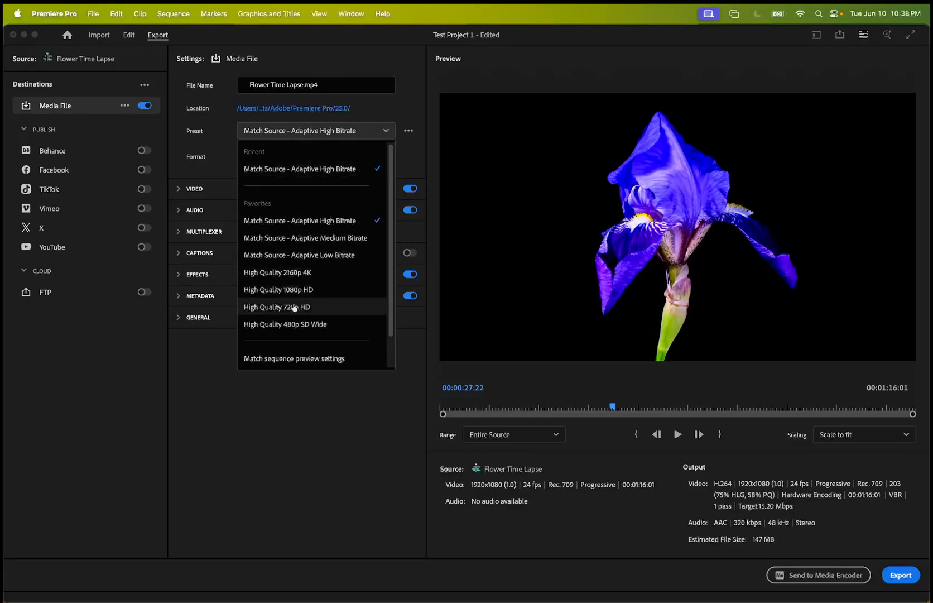
{"action": "left_click", "coordinate": [302, 289]}
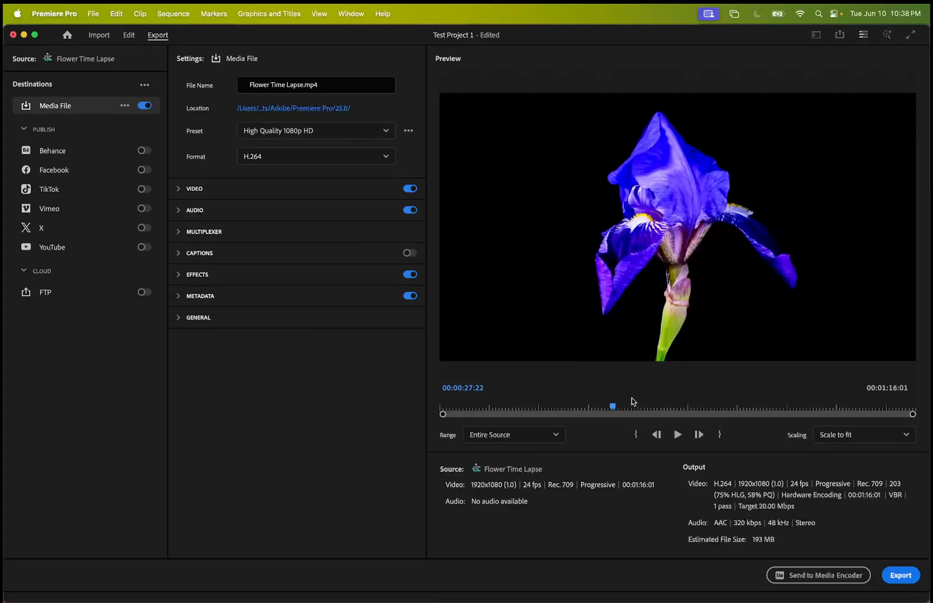
Set the export format to H.264 and export the sequence as Flower Time Lapse.mp4.
{"action": "left_click", "coordinate": [262, 160]}
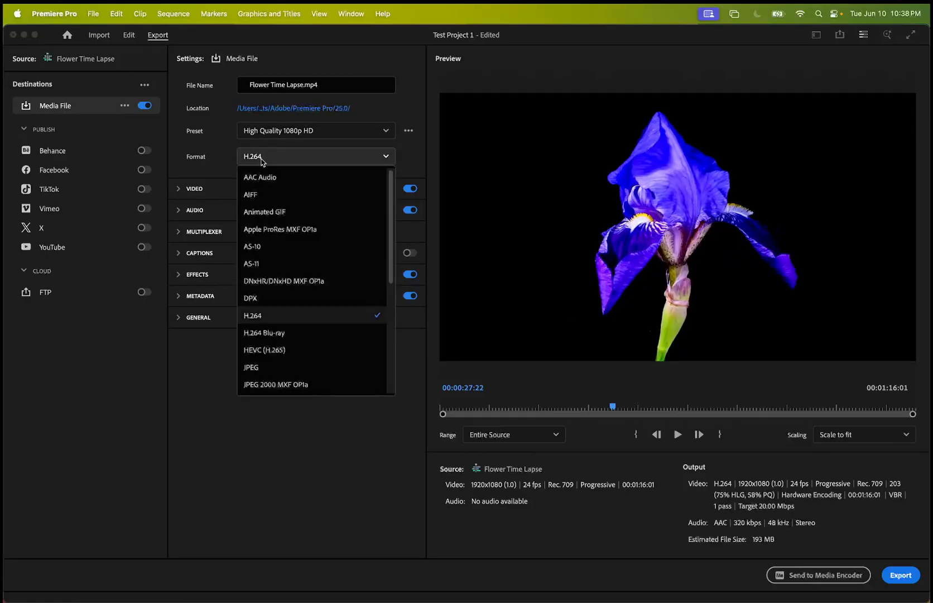
{"action": "left_click", "coordinate": [252, 318]}
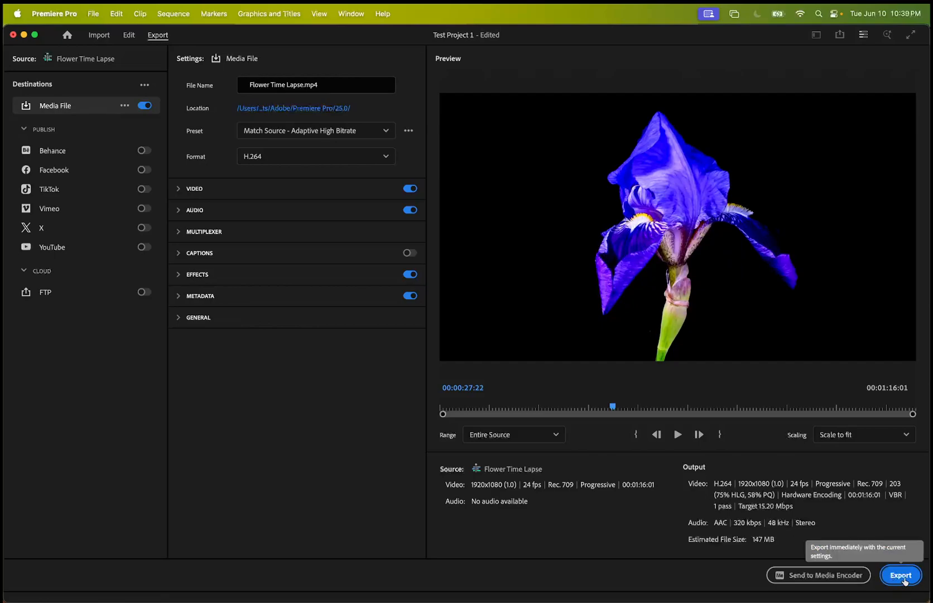
{"action": "left_click", "coordinate": [905, 579]}
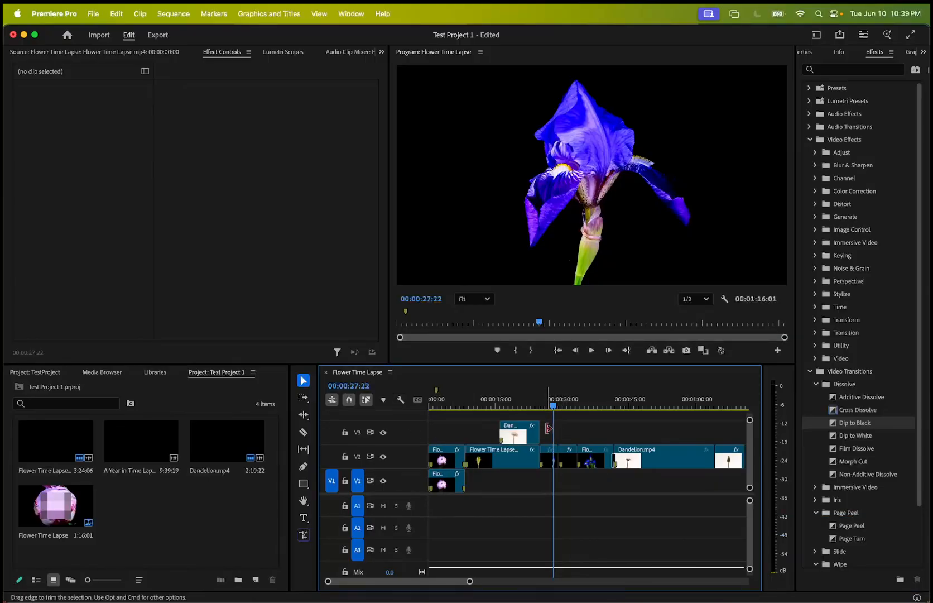
Open the Text panel, and load the iris clip at 00:00:27:06 on V2 into the Source Monitor.
{"action": "left_click", "coordinate": [380, 51]}
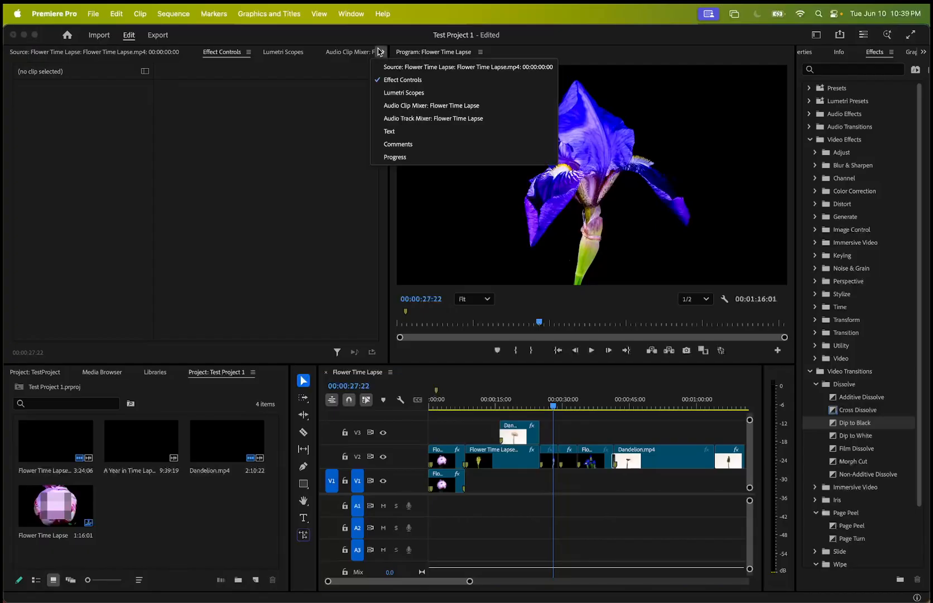
{"action": "left_click", "coordinate": [399, 137]}
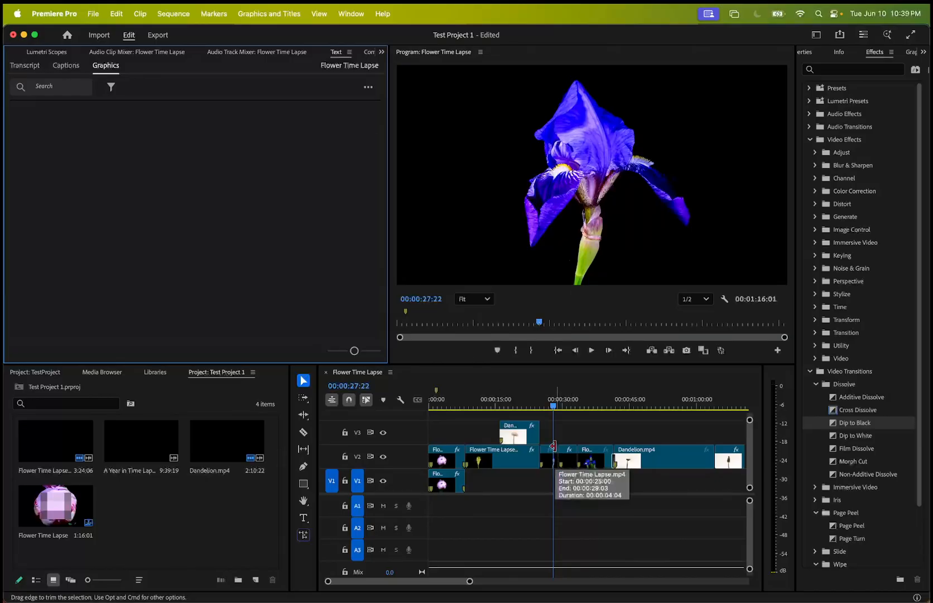
{"action": "left_click", "coordinate": [550, 407]}
{"action": "left_click_drag", "start_coordinate": [549, 409], "coordinate": [551, 408]}
{"action": "left_click", "coordinate": [549, 457]}
{"action": "double_click", "coordinate": [550, 460]}
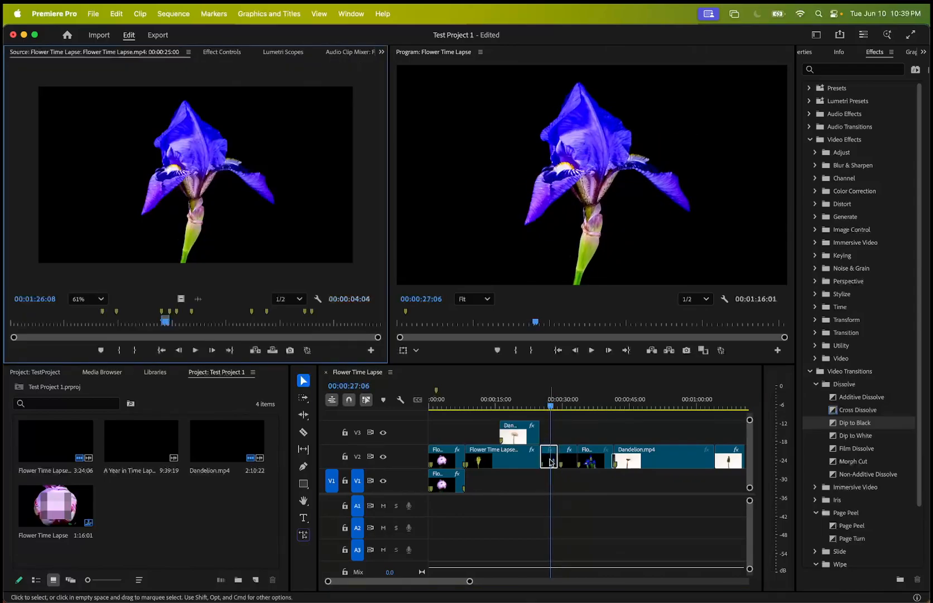
Return to the Text panel and try to place text on the iris frame in the Program Monitor.
{"action": "left_click", "coordinate": [382, 51]}
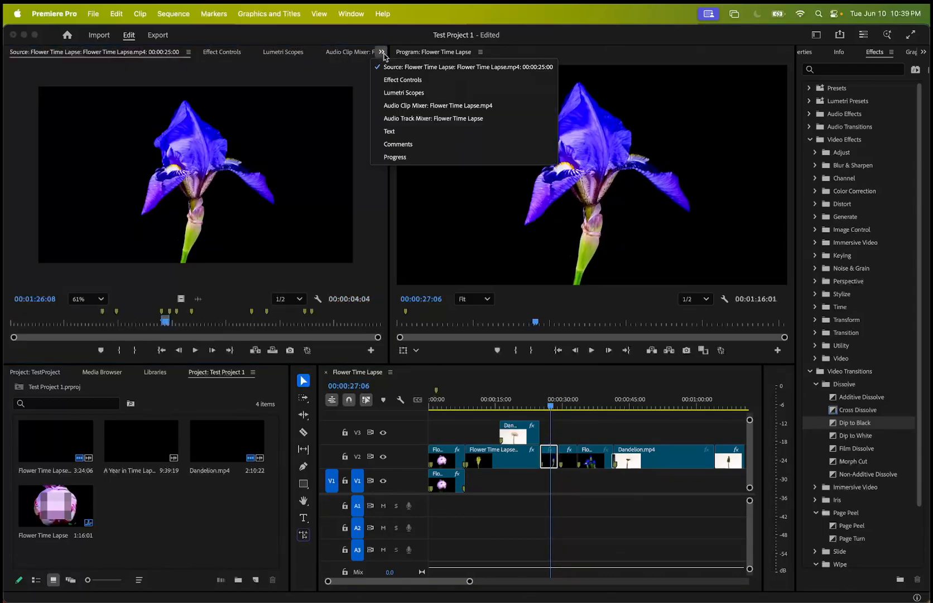
{"action": "left_click", "coordinate": [390, 132]}
{"action": "left_click", "coordinate": [508, 155]}
{"action": "left_click", "coordinate": [492, 132]}
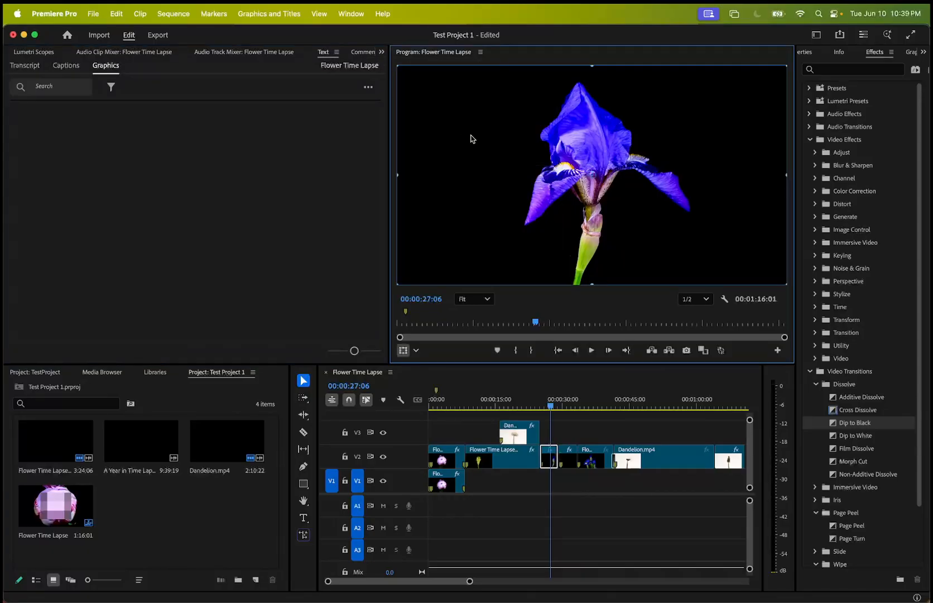
{"action": "left_click", "coordinate": [382, 52]}
{"action": "left_click", "coordinate": [384, 134]}
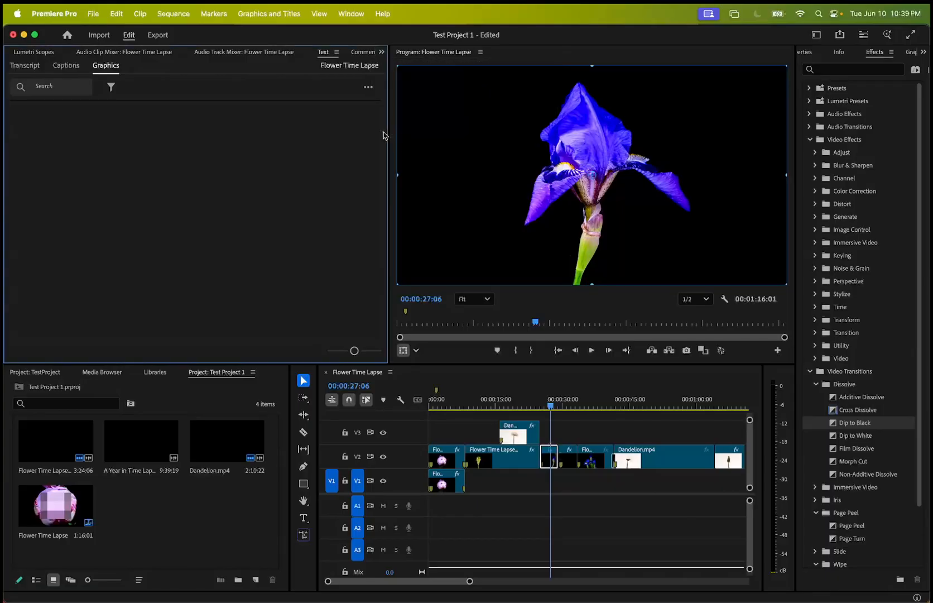
Try to draw a text box with the Type tool over the iris frame at 00:00:27:06, and undo it.
{"action": "left_click", "coordinate": [304, 517]}
{"action": "left_click", "coordinate": [468, 148]}
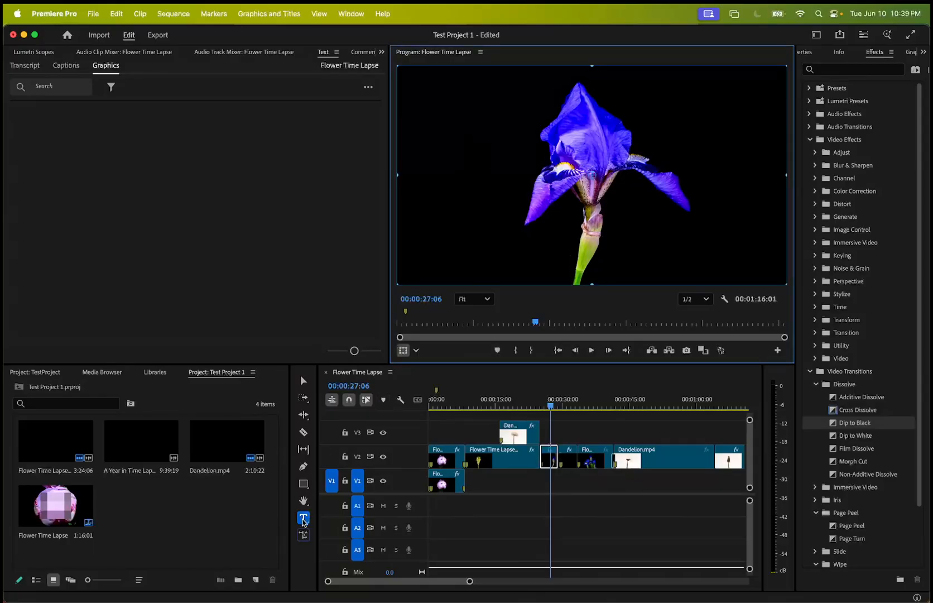
{"action": "mouse_move", "coordinate": [440, 122]}
{"action": "left_mouse_down"}
{"action": "mouse_move", "coordinate": [468, 130]}
{"action": "mouse_move", "coordinate": [467, 286]}
{"action": "mouse_move", "coordinate": [447, 110]}
{"action": "left_mouse_up"}
{"action": "key", "text": "super+z"}
{"action": "left_click", "coordinate": [549, 437]}
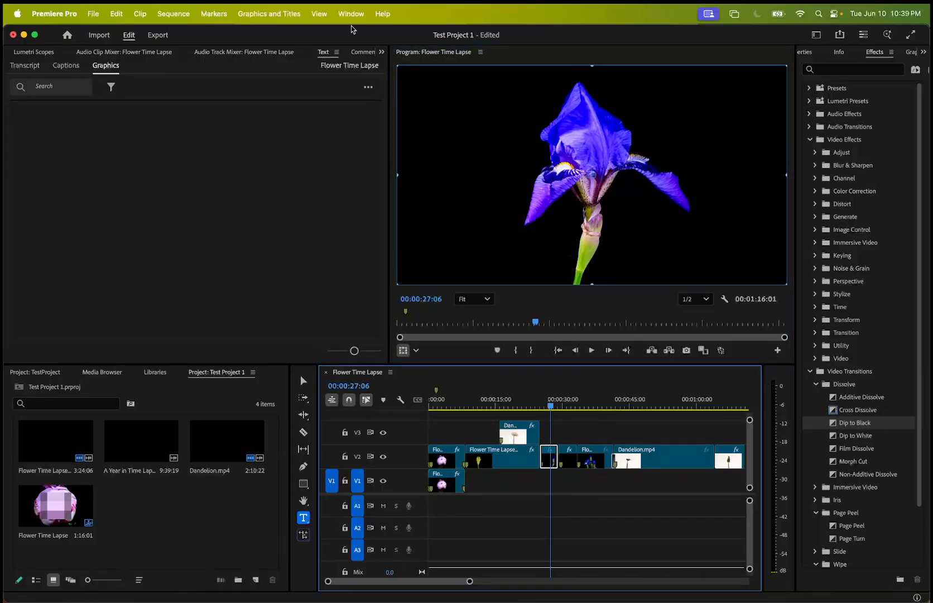
Check the Text panel's Transcript and Captions views, and return to the clip's Effect Controls.
{"action": "left_click", "coordinate": [34, 65]}
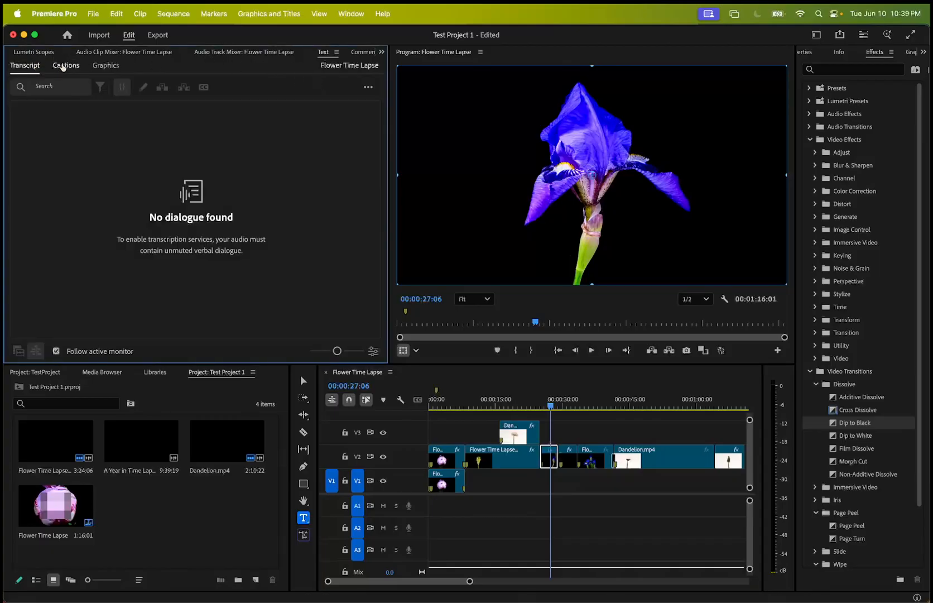
{"action": "left_click", "coordinate": [63, 65]}
{"action": "left_click", "coordinate": [382, 52]}
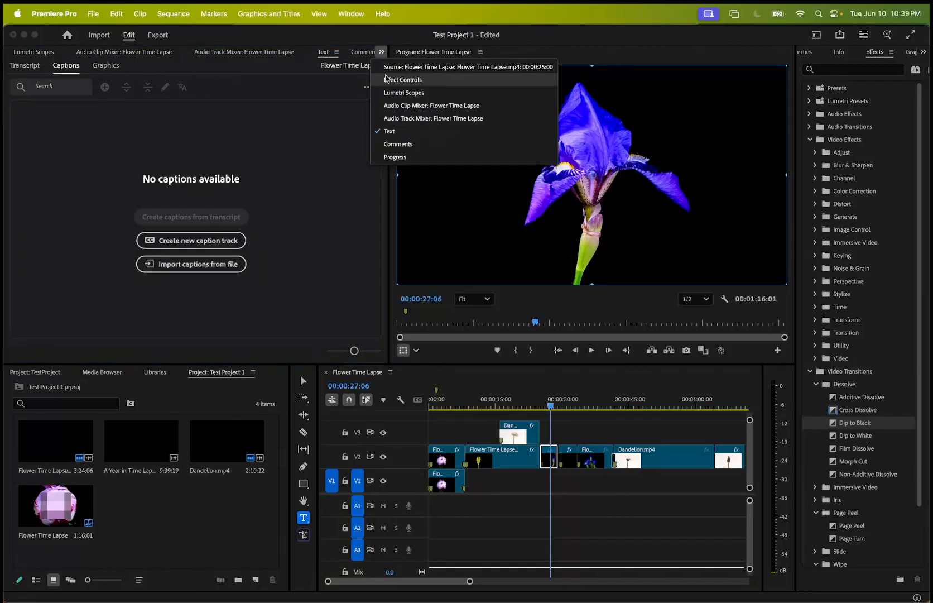
{"action": "left_click", "coordinate": [392, 81]}
Move the playhead to 00:00:34:16 and open the blue iris clip on V2 in the Source Monitor.
{"action": "left_click", "coordinate": [304, 517]}
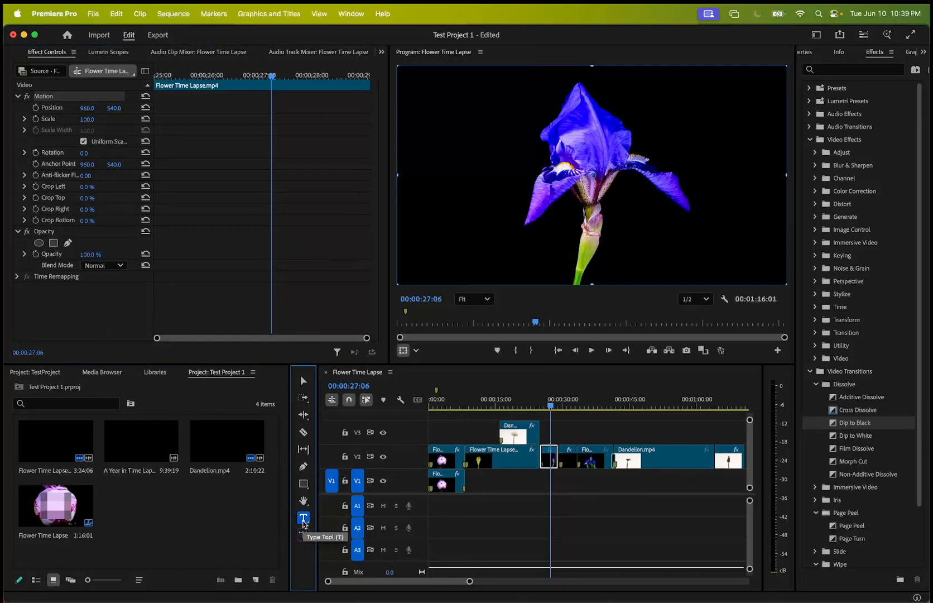
{"action": "left_click", "coordinate": [493, 158]}
{"action": "left_click", "coordinate": [574, 315]}
{"action": "double_click", "coordinate": [589, 458]}
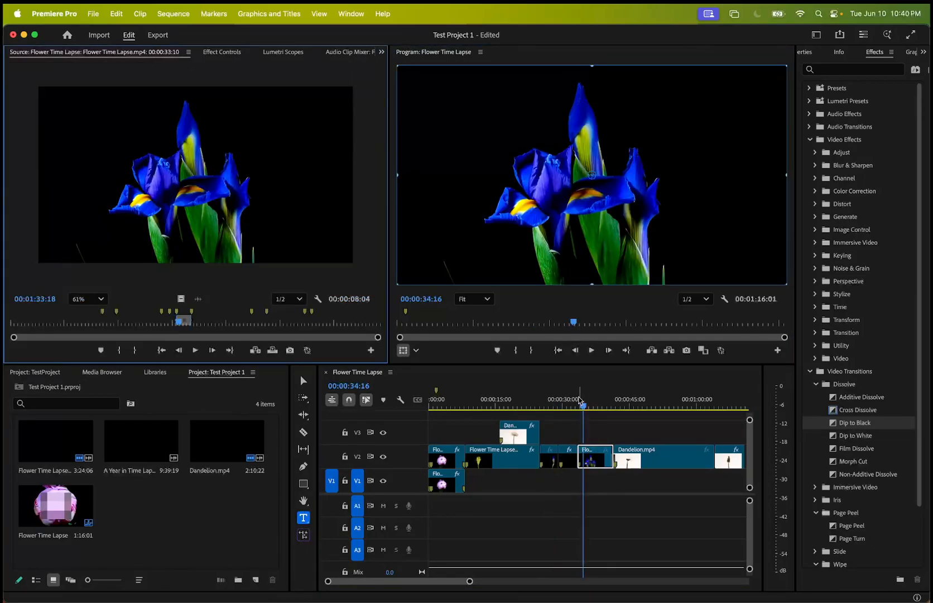
{"action": "left_click", "coordinate": [529, 210]}
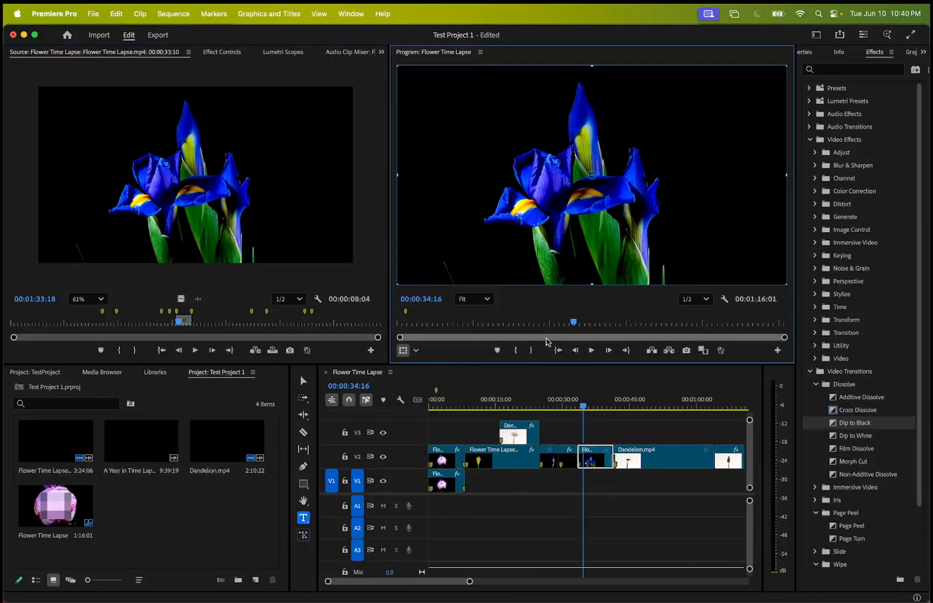
Deselect the blue iris clip and draw a text box with the Type tool across the irises in the Program Monitor.
{"action": "left_click", "coordinate": [592, 462]}
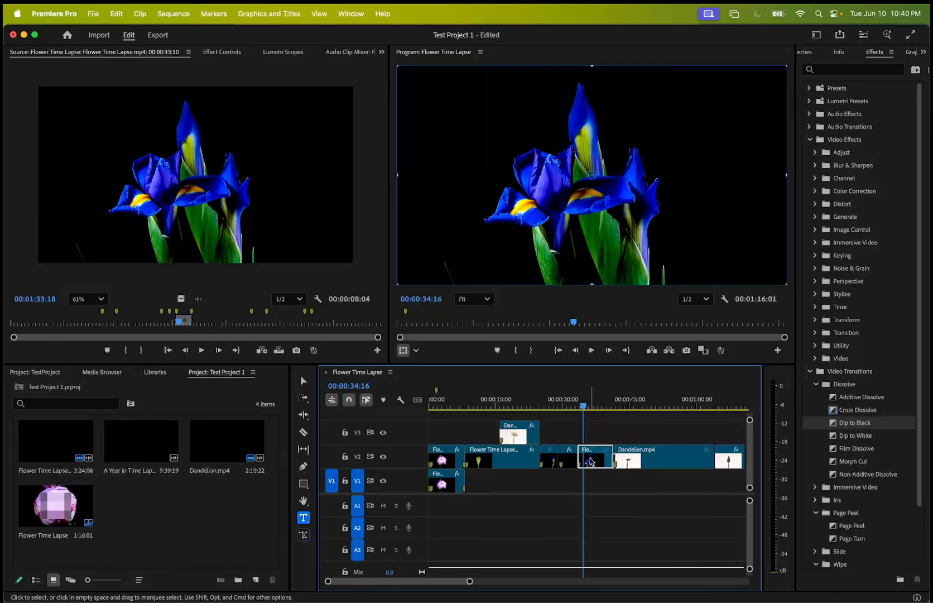
{"action": "left_click", "coordinate": [603, 438]}
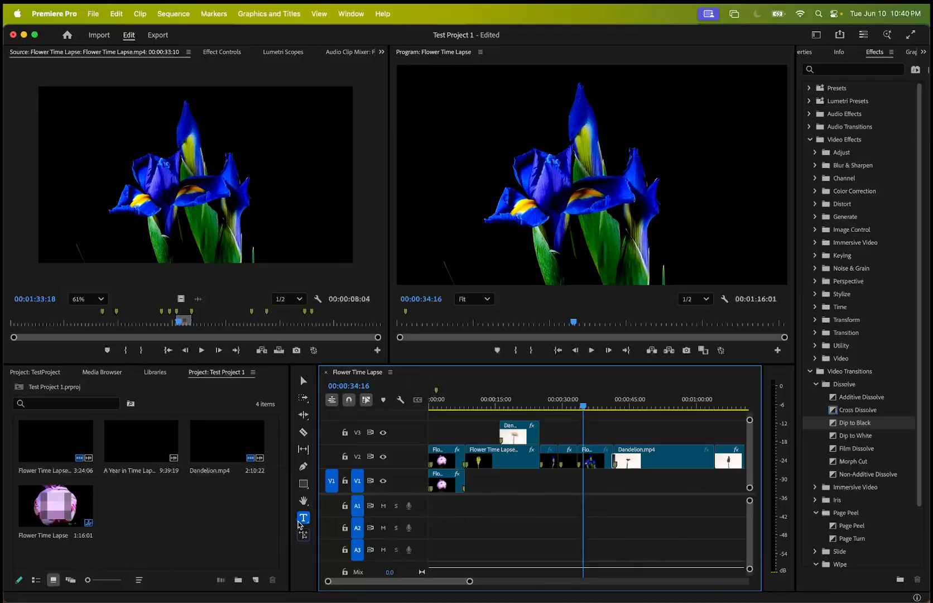
{"action": "left_click", "coordinate": [301, 519]}
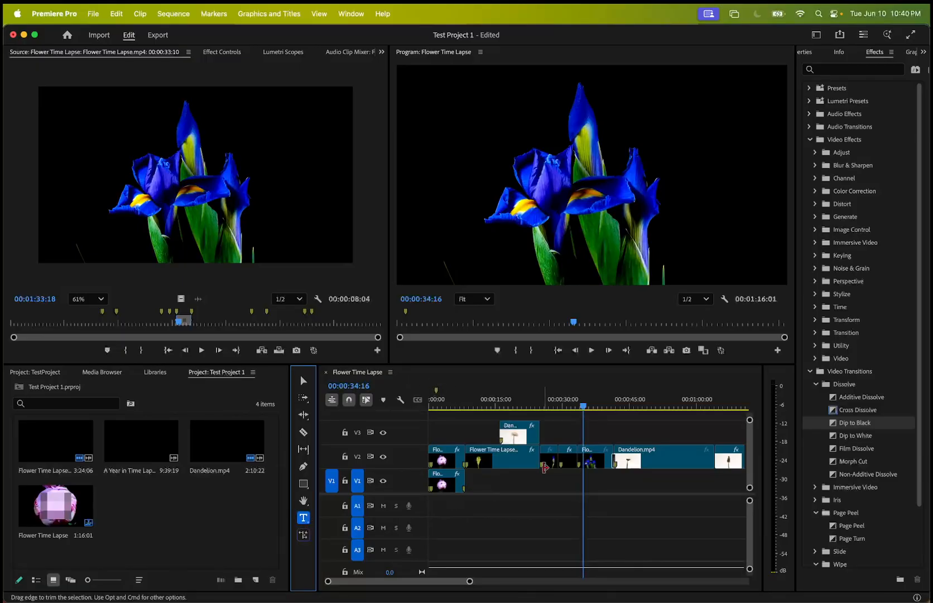
{"action": "left_click", "coordinate": [594, 459]}
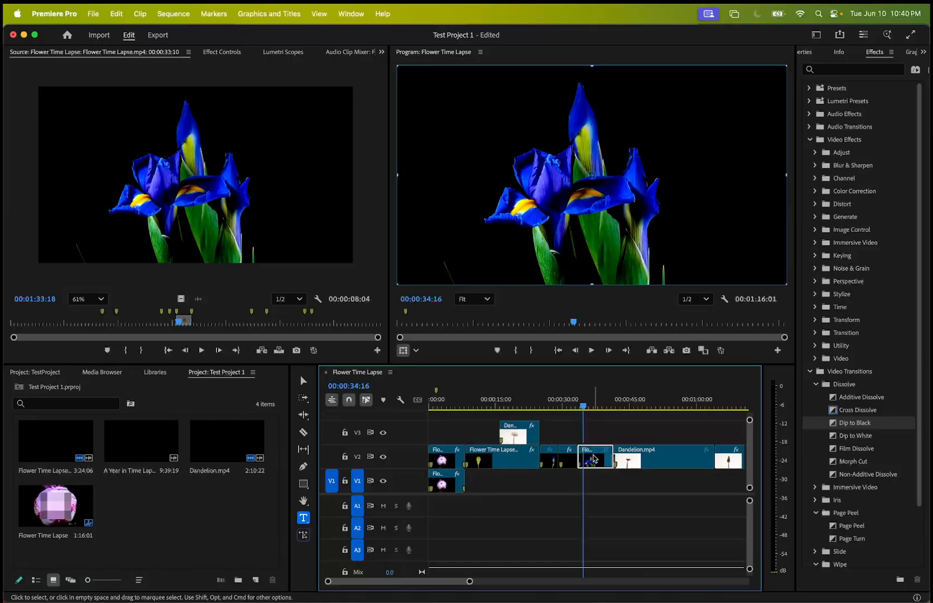
{"action": "left_click", "coordinate": [594, 438]}
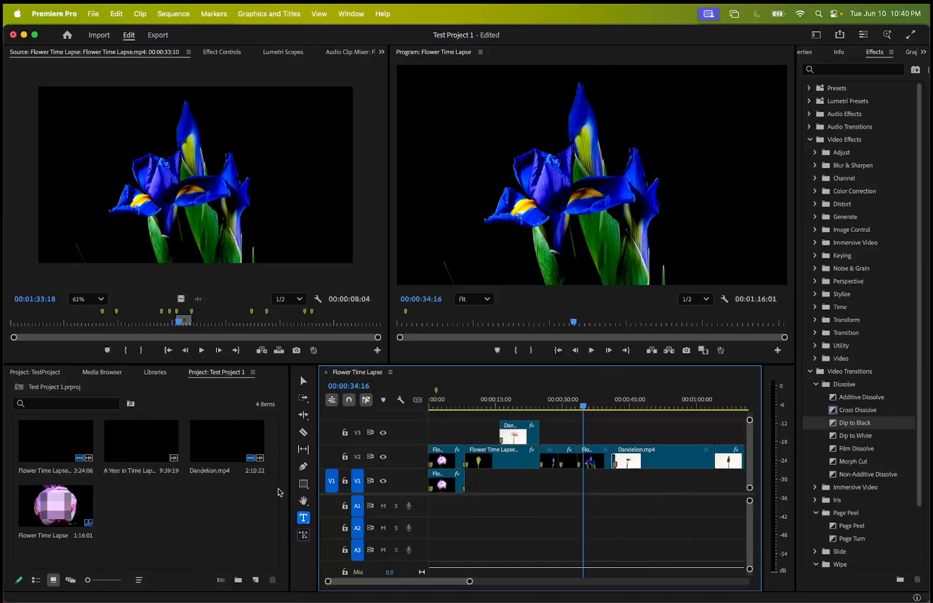
{"action": "left_click", "coordinate": [467, 115]}
{"action": "left_click_drag", "start_coordinate": [467, 115], "coordinate": [719, 243]}
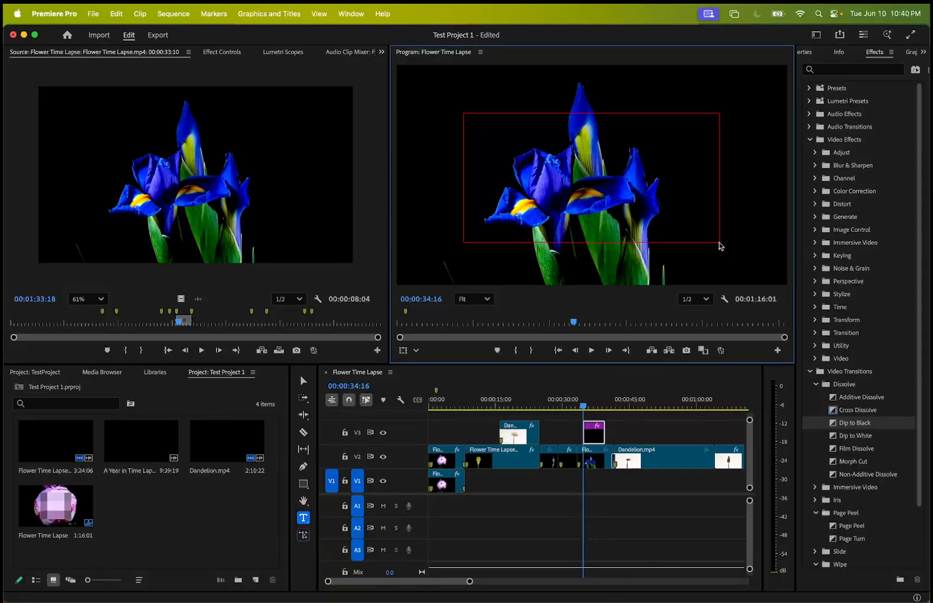
{"action": "key", "text": "b"}
{"action": "key", "text": "space"}
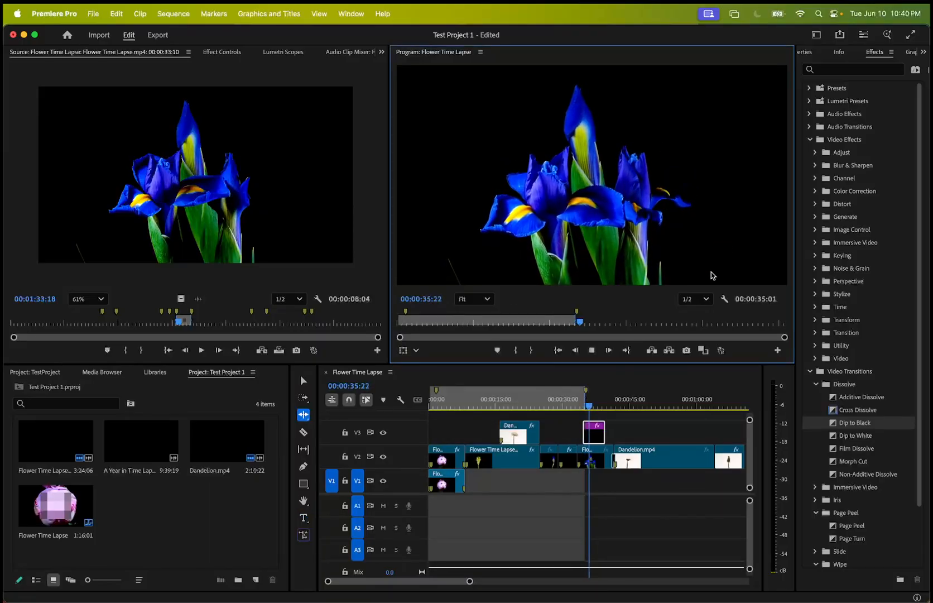
{"action": "left_click", "coordinate": [597, 434]}
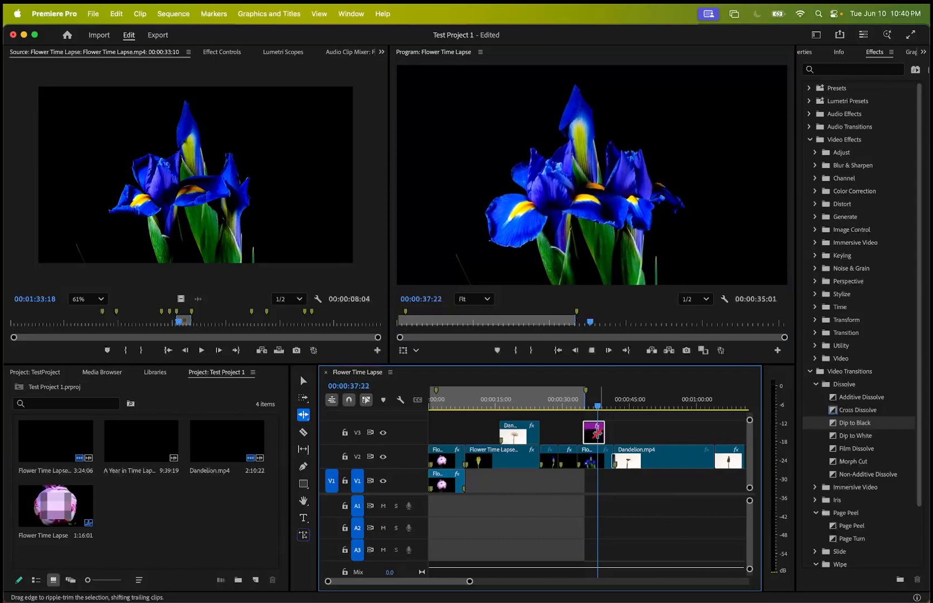
{"action": "key", "text": "space"}
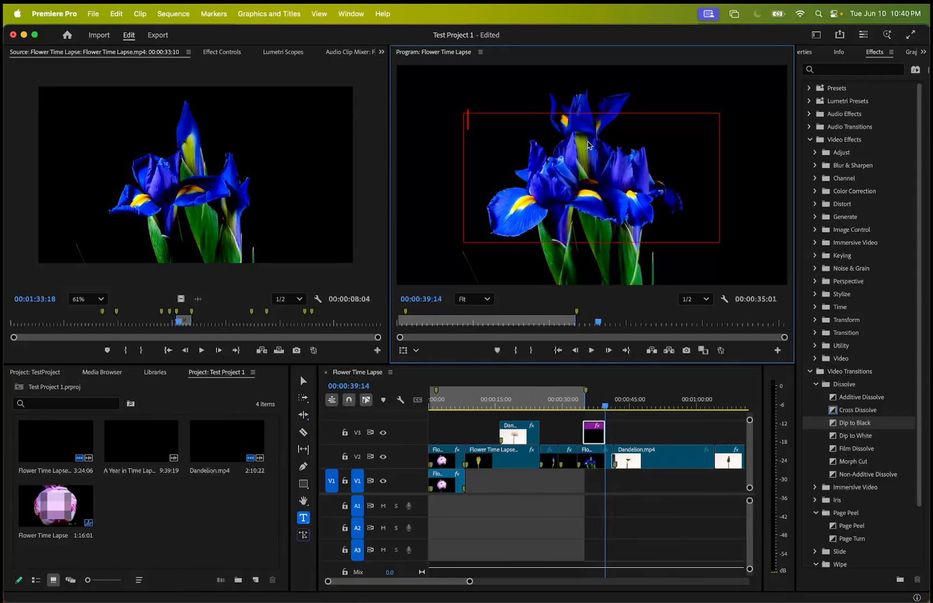
Enter BLOOM in the text box over the irises, select the word and show its text properties in a wider panel.
{"action": "type", "text": "BLOOM"}
{"action": "double_click", "coordinate": [520, 120]}
{"action": "key", "text": "cmd+c"}
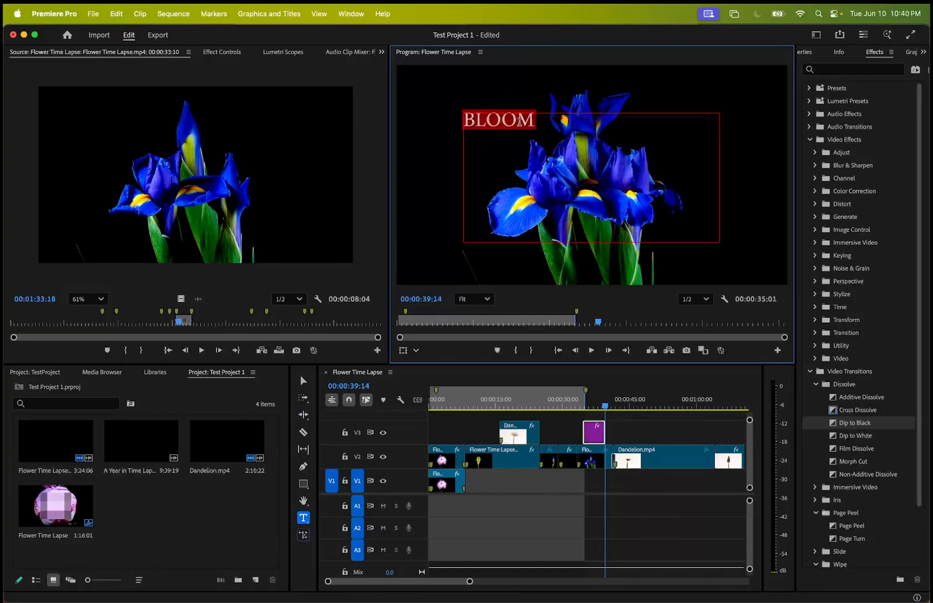
{"action": "left_click", "coordinate": [810, 54]}
{"action": "left_click_drag", "start_coordinate": [796, 119], "coordinate": [732, 119]}
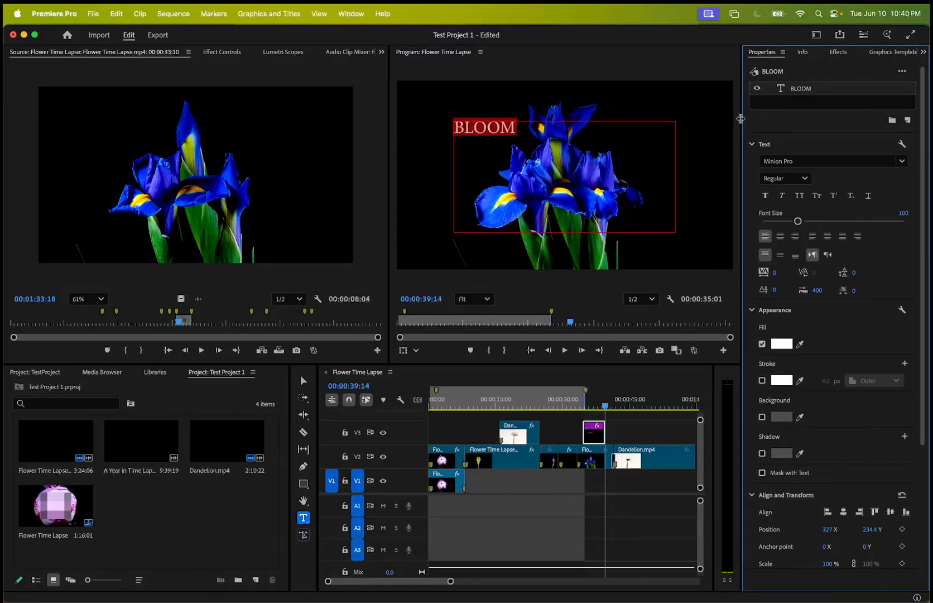
Set the font of the selected BLOOM text to Fette Fraktur LT Std.
{"action": "left_click", "coordinate": [885, 160]}
{"action": "scroll", "coordinate": [802, 356], "scroll_direction": "up", "scroll_amount": 10}
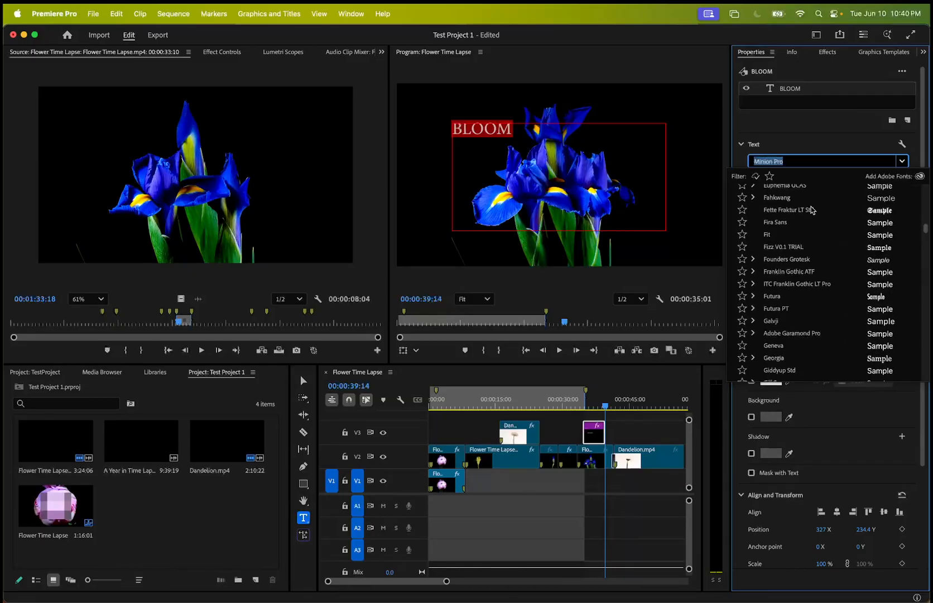
{"action": "left_click", "coordinate": [812, 210]}
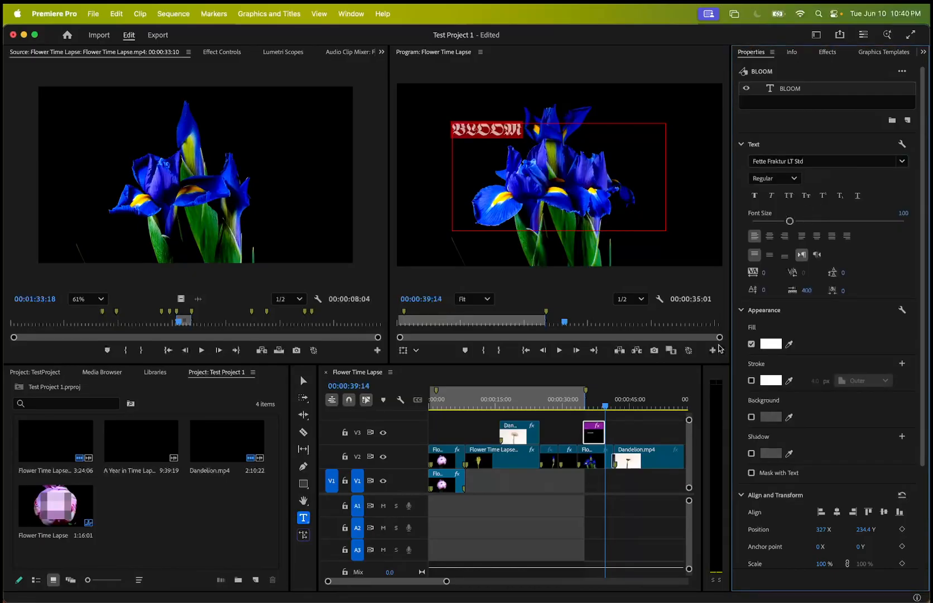
Find the Druk fonts and set the BLOOM text to Druk Wide Heavy Italic.
{"action": "left_click", "coordinate": [902, 161]}
{"action": "scroll", "coordinate": [839, 320], "scroll_direction": "up", "scroll_amount": 15}
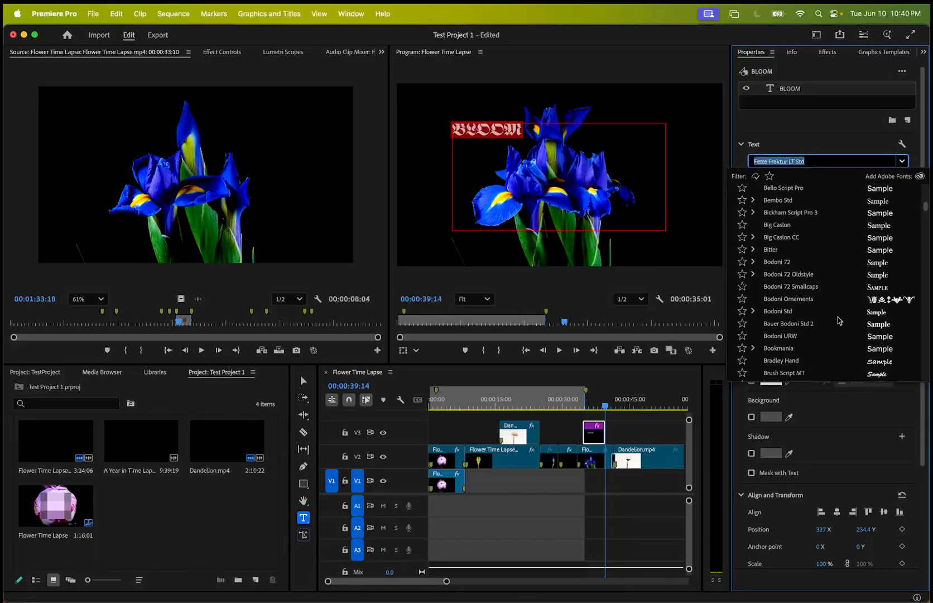
{"action": "scroll", "coordinate": [821, 272], "scroll_direction": "up", "scroll_amount": 10}
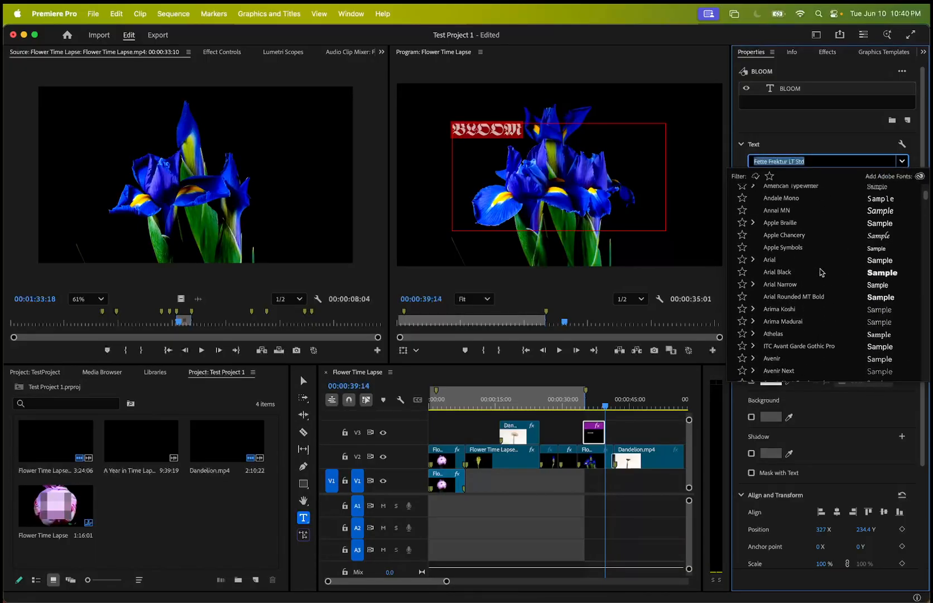
{"action": "type", "text": "druk"}
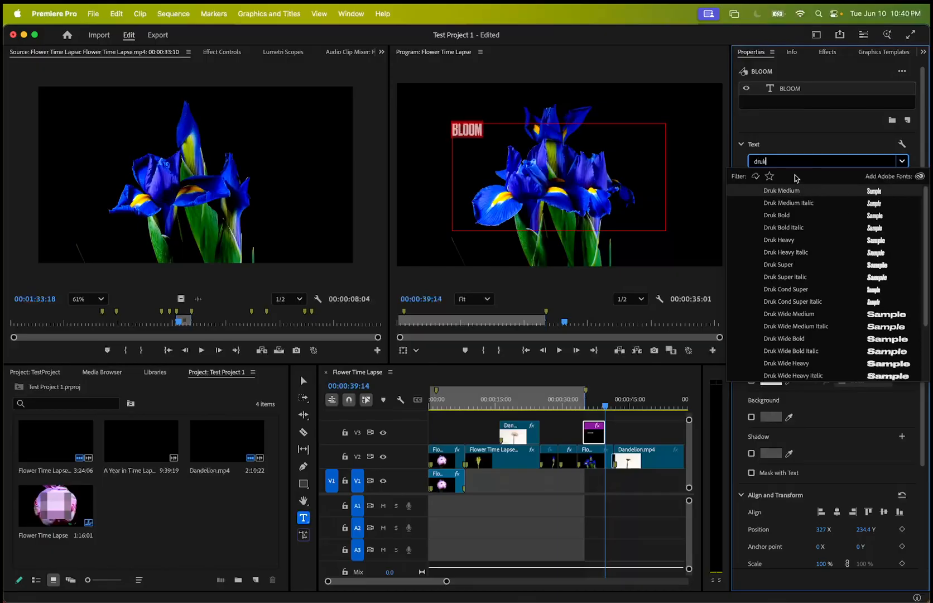
{"action": "left_click", "coordinate": [788, 376]}
Set the BLOOM text's font size to 217 and center-align it.
{"action": "left_click_drag", "start_coordinate": [791, 221], "coordinate": [835, 222]}
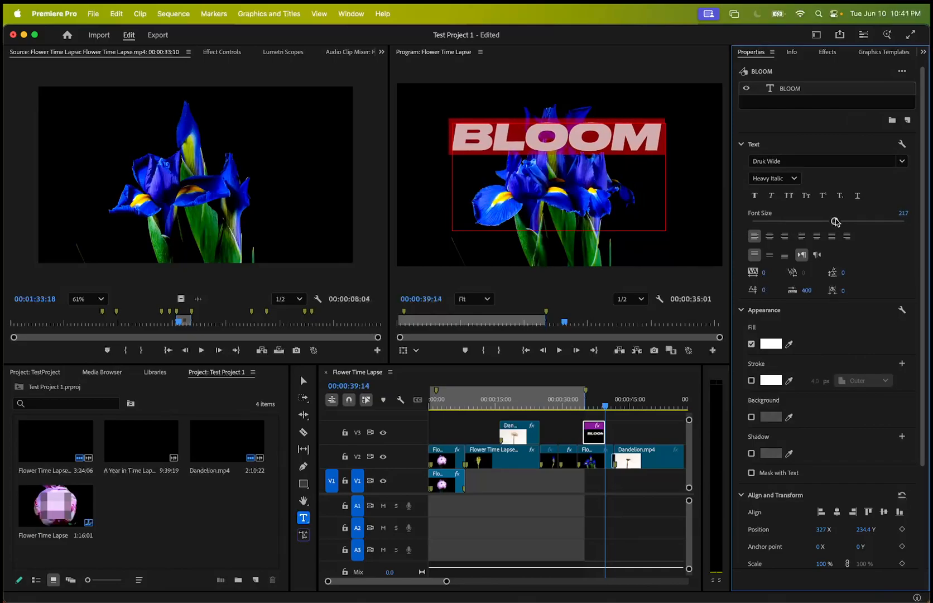
{"action": "left_click", "coordinate": [789, 179]}
{"action": "left_click", "coordinate": [793, 178]}
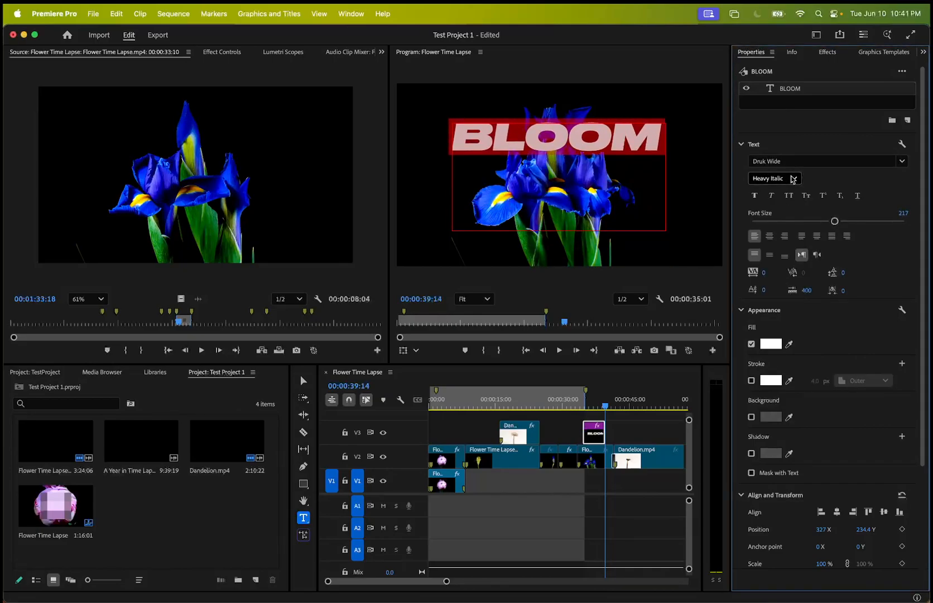
{"action": "left_click", "coordinate": [769, 237]}
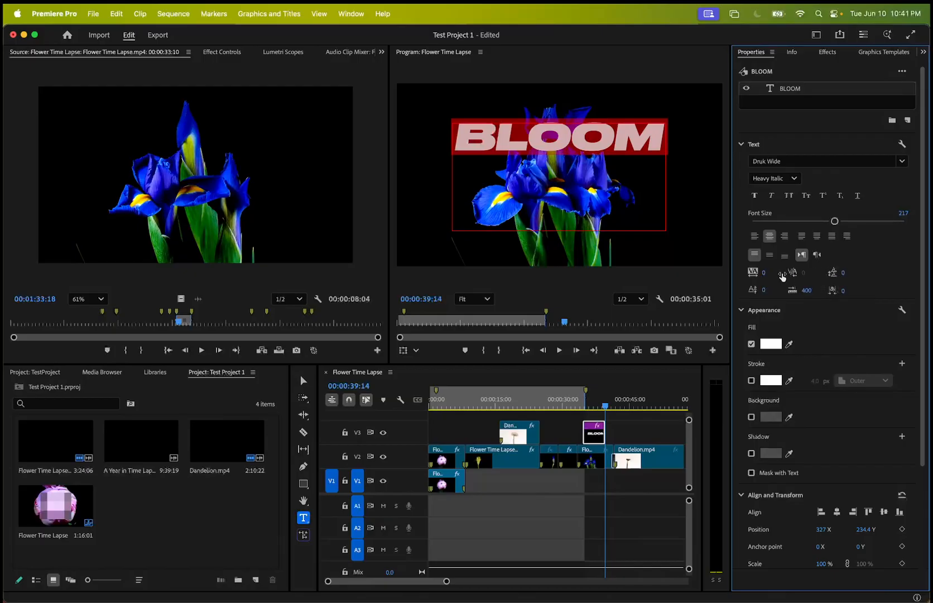
Add two more lines reading BLOOM beneath the first one in the text box.
{"action": "left_click", "coordinate": [626, 137]}
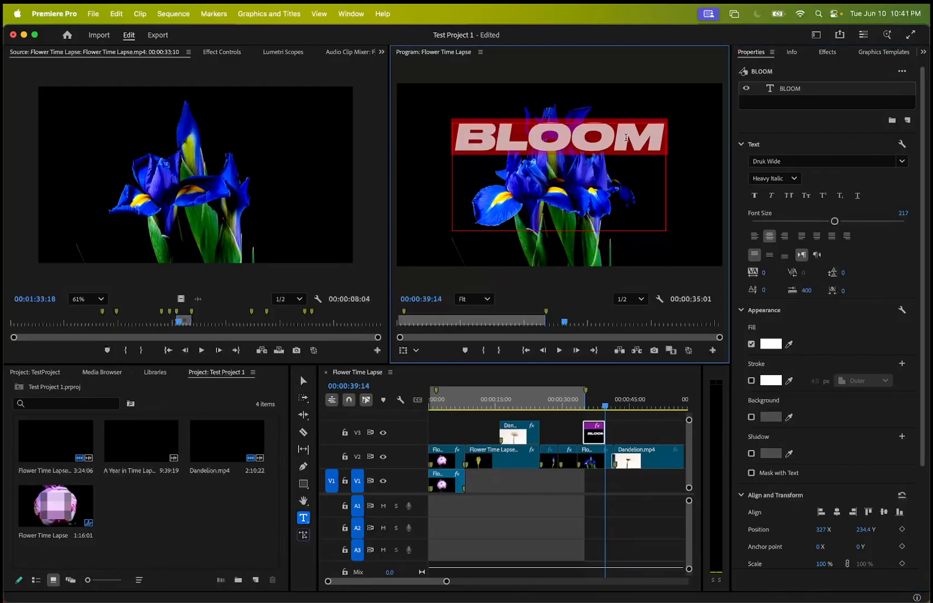
{"action": "left_click", "coordinate": [663, 138]}
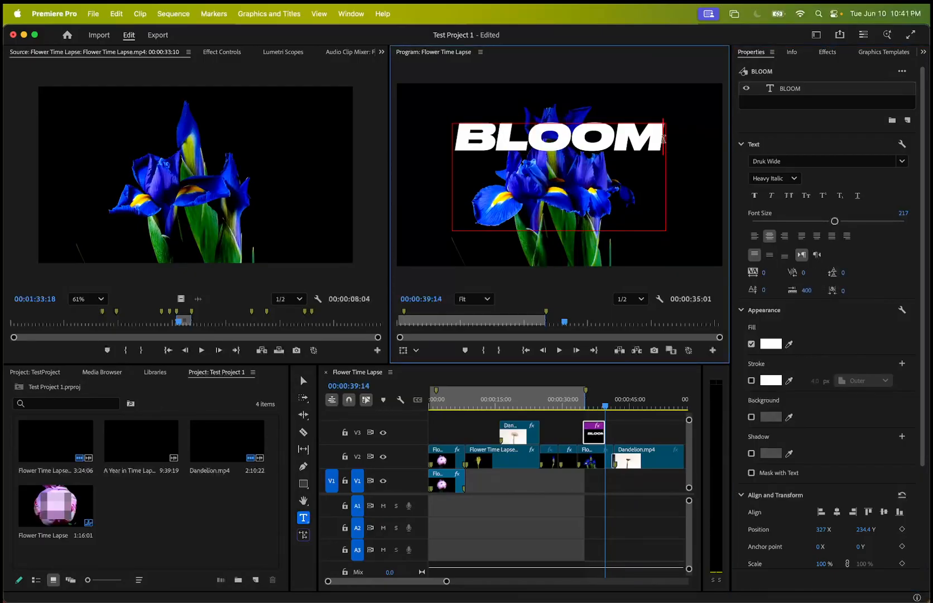
{"action": "key", "text": "Return"}
{"action": "key", "text": "cmd+v"}
{"action": "key", "text": "Return"}
{"action": "key", "text": "super+v"}
Move the text block up to about position 318.1, 183.4 and extend the graphic clip on V3 at both ends.
{"action": "left_click", "coordinate": [304, 380]}
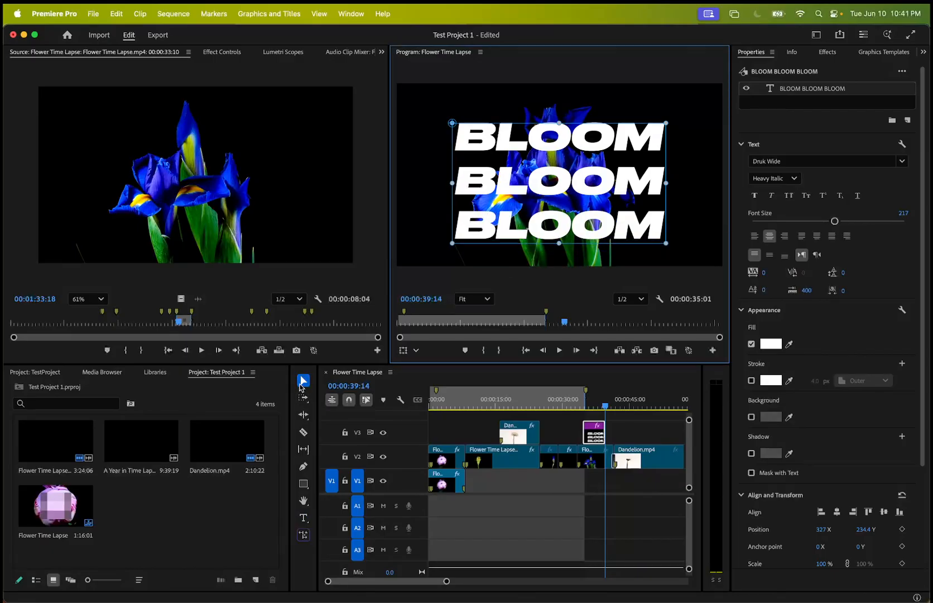
{"action": "left_click_drag", "start_coordinate": [585, 217], "coordinate": [581, 212]}
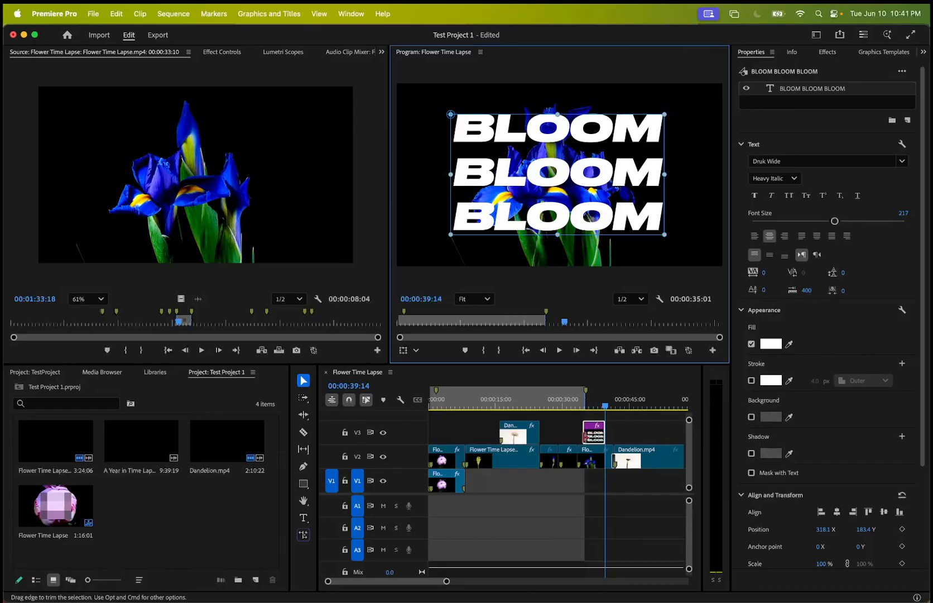
{"action": "left_click_drag", "start_coordinate": [584, 436], "coordinate": [593, 406]}
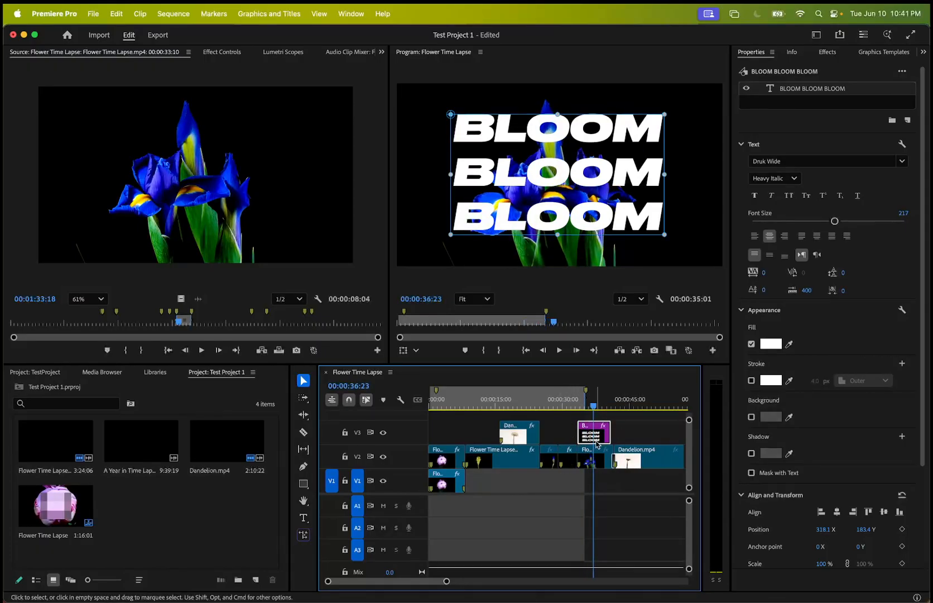
{"action": "left_click_drag", "start_coordinate": [581, 435], "coordinate": [594, 407]}
Set the fill of all three BLOOM lines to red FF0000 and try a white outer stroke on them.
{"action": "double_click", "coordinate": [606, 174]}
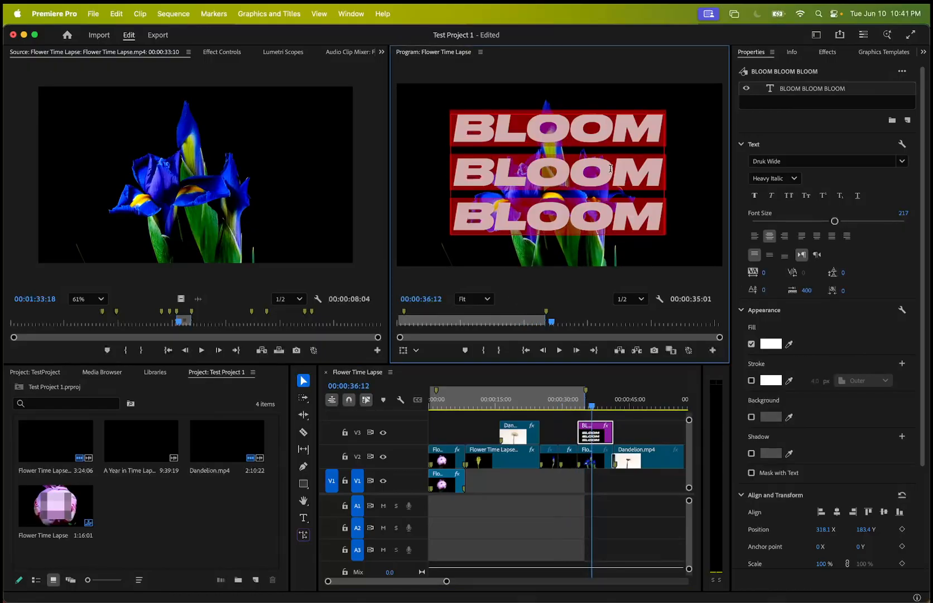
{"action": "left_click", "coordinate": [613, 199]}
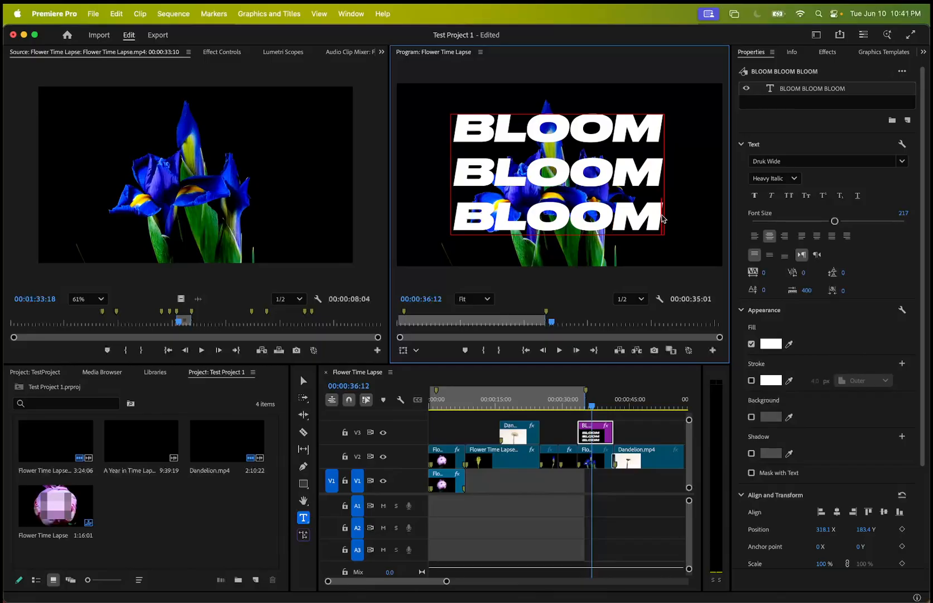
{"action": "key", "text": "super+a"}
{"action": "left_click", "coordinate": [776, 344]}
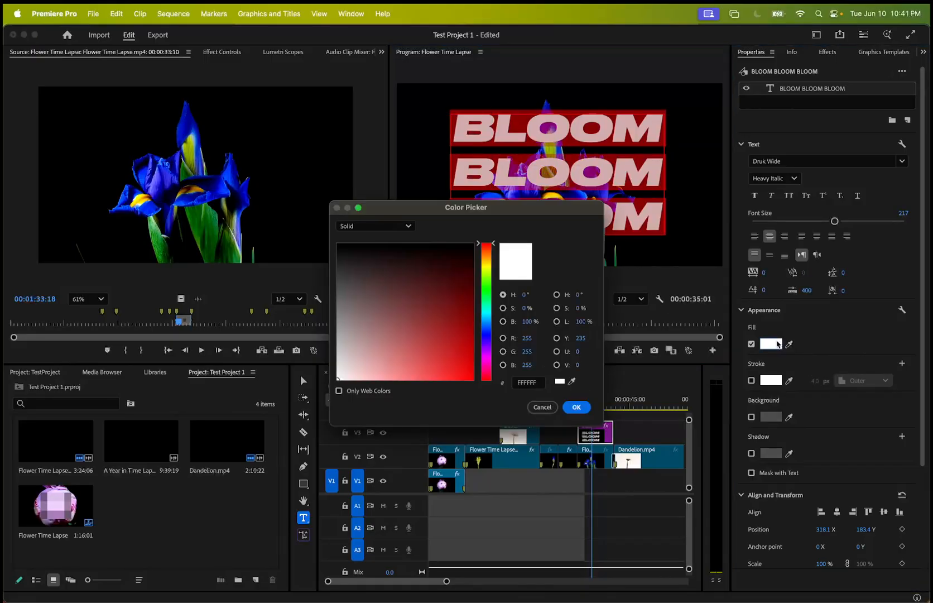
{"action": "left_click_drag", "start_coordinate": [449, 286], "coordinate": [555, 479]}
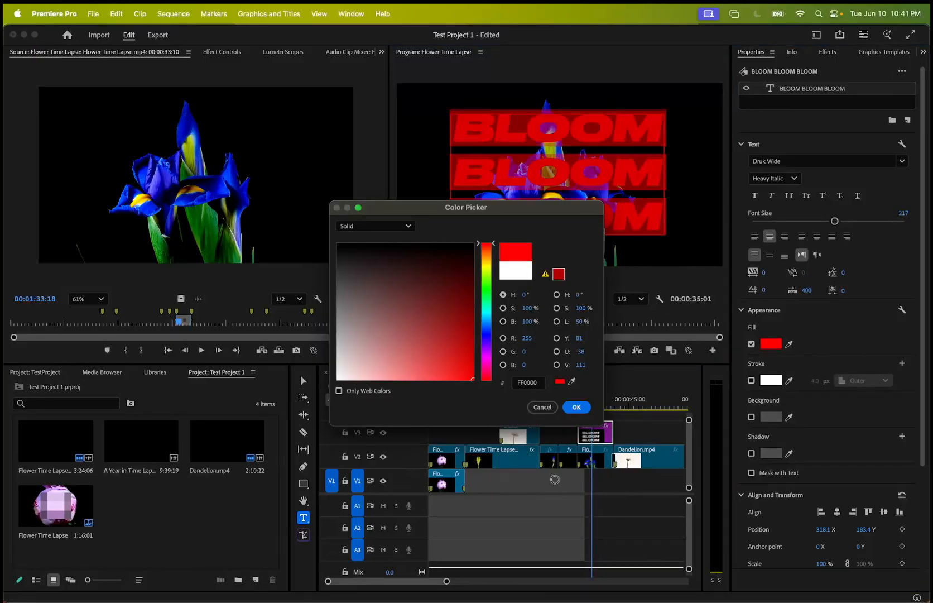
{"action": "left_click", "coordinate": [576, 407]}
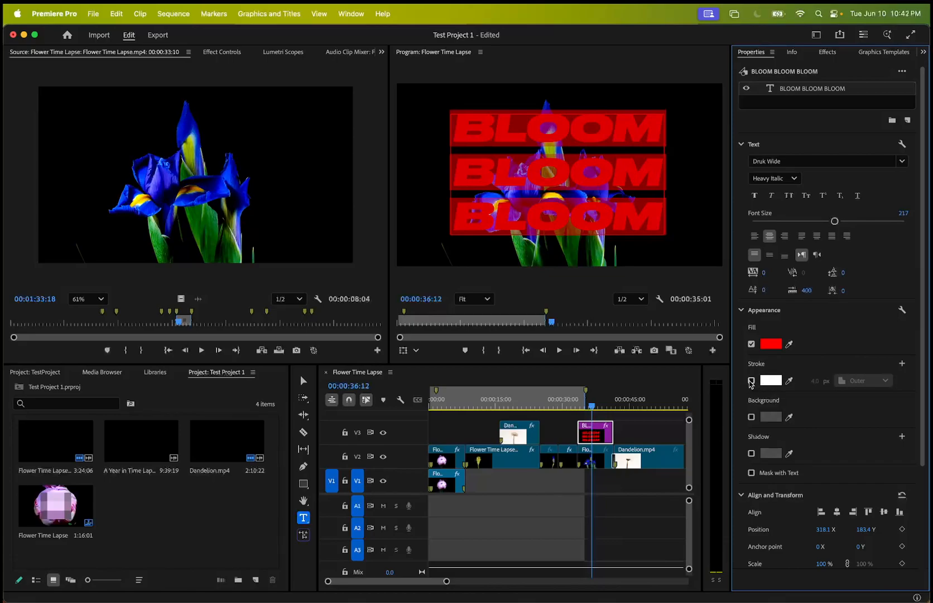
{"action": "left_click", "coordinate": [752, 381]}
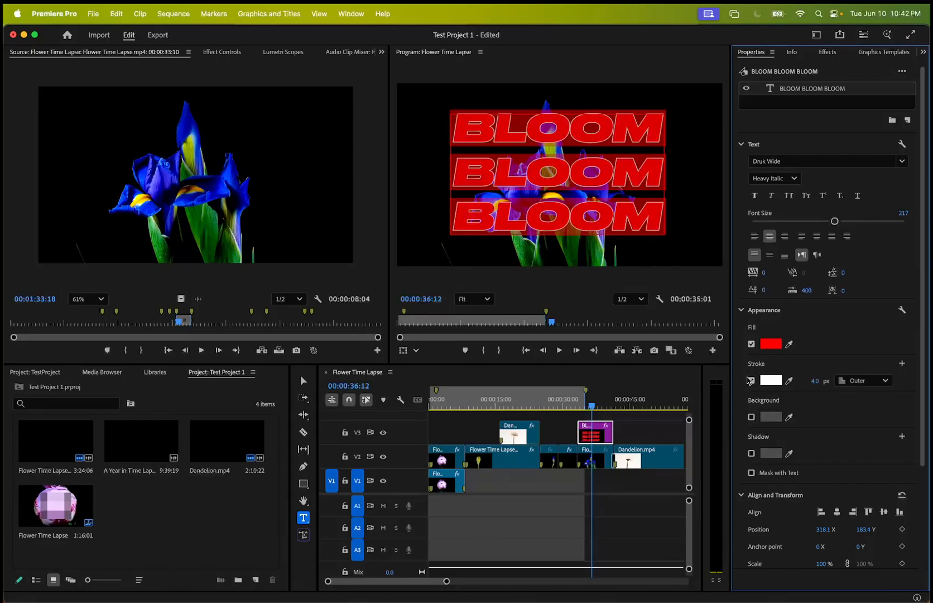
{"action": "left_click", "coordinate": [752, 381]}
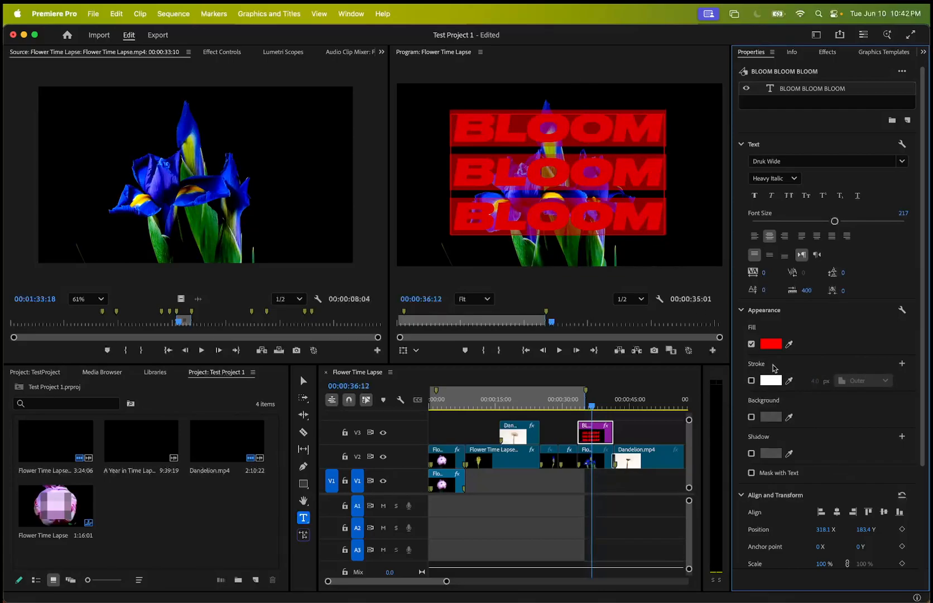
Change the fill color of the three BLOOM lines to a warm yellow.
{"action": "left_click", "coordinate": [771, 344]}
{"action": "left_click", "coordinate": [487, 267]}
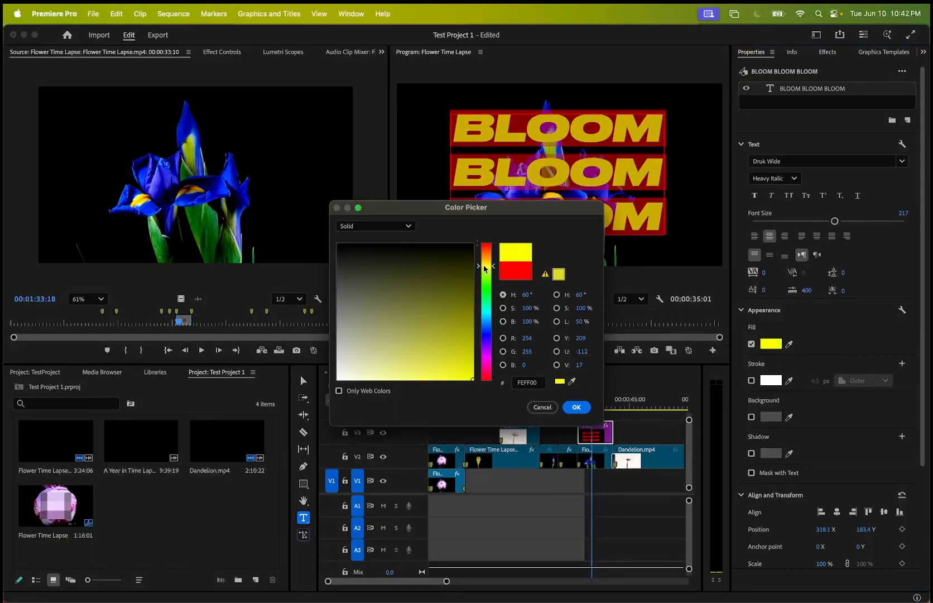
{"action": "left_click", "coordinate": [493, 263]}
{"action": "left_click_drag", "start_coordinate": [493, 266], "coordinate": [494, 268]}
{"action": "left_click", "coordinate": [577, 407]}
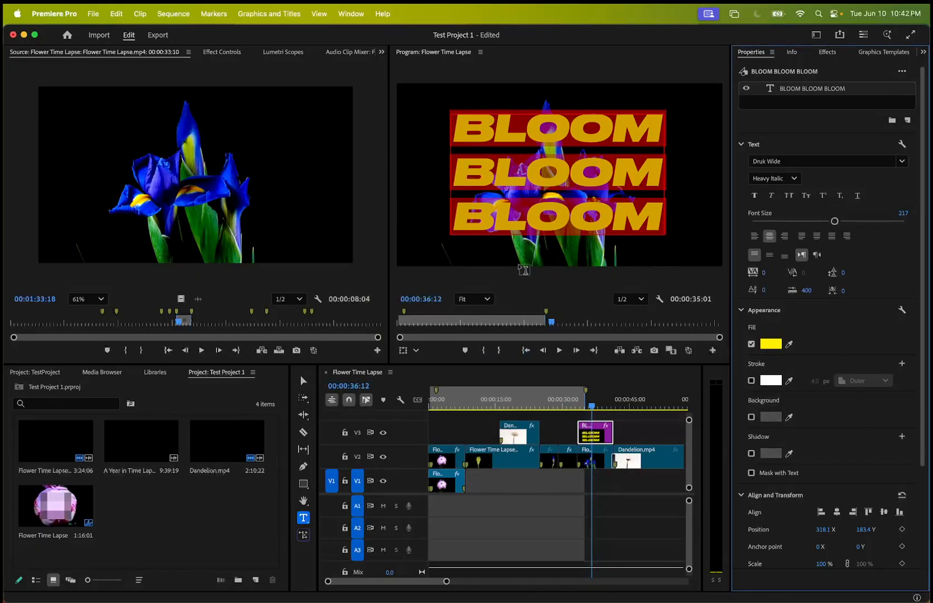
Move the playhead to 00:00:37:17 and select the BLOOM graphic clip on V3.
{"action": "scroll", "coordinate": [838, 511], "scroll_direction": "down", "scroll_amount": 5}
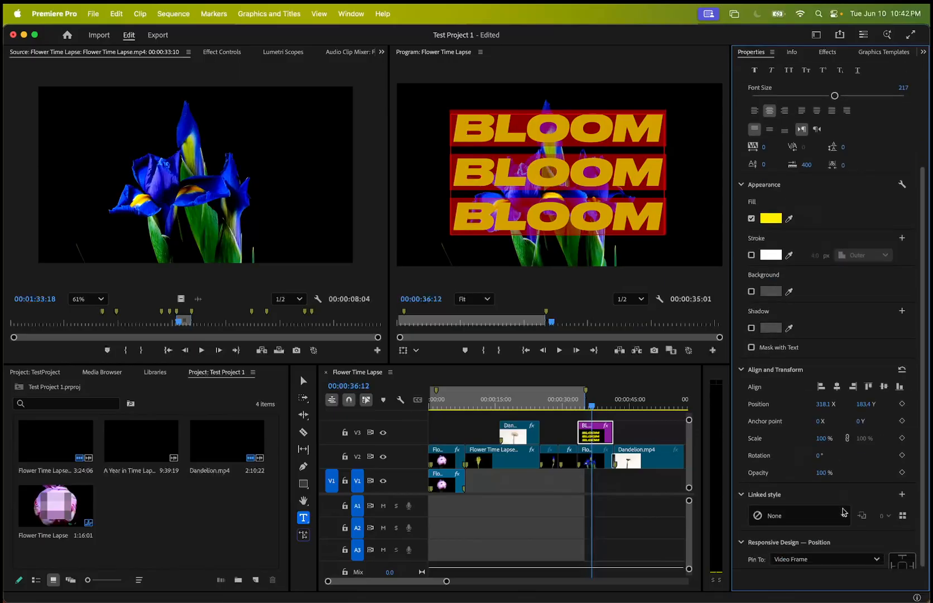
{"action": "scroll", "coordinate": [765, 353], "scroll_direction": "up", "scroll_amount": 5}
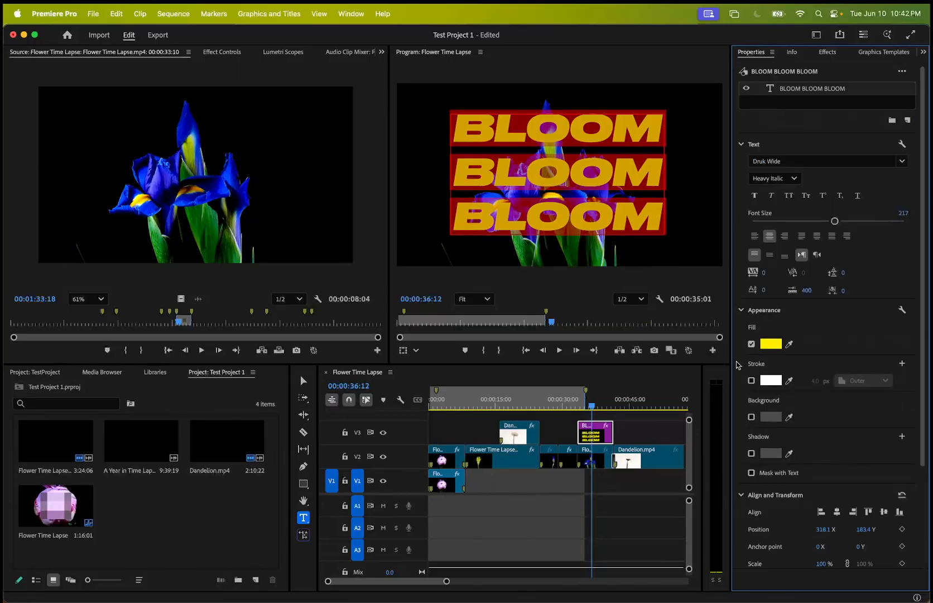
{"action": "mouse_move", "coordinate": [592, 406]}
{"action": "left_mouse_down"}
{"action": "mouse_move", "coordinate": [565, 405]}
{"action": "mouse_move", "coordinate": [607, 409]}
{"action": "mouse_move", "coordinate": [597, 409]}
{"action": "left_mouse_up"}
{"action": "left_click", "coordinate": [591, 456]}
{"action": "left_click", "coordinate": [458, 216]}
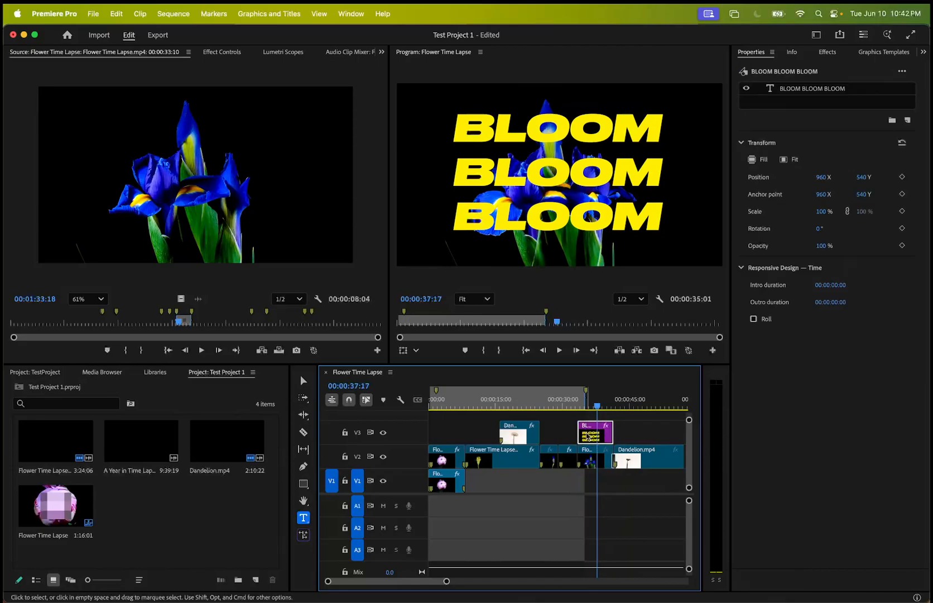
Expand the graphic's text settings in Effect Controls and enable Source Text animation with a keyframe at 00:00:37:17.
{"action": "left_click", "coordinate": [222, 52]}
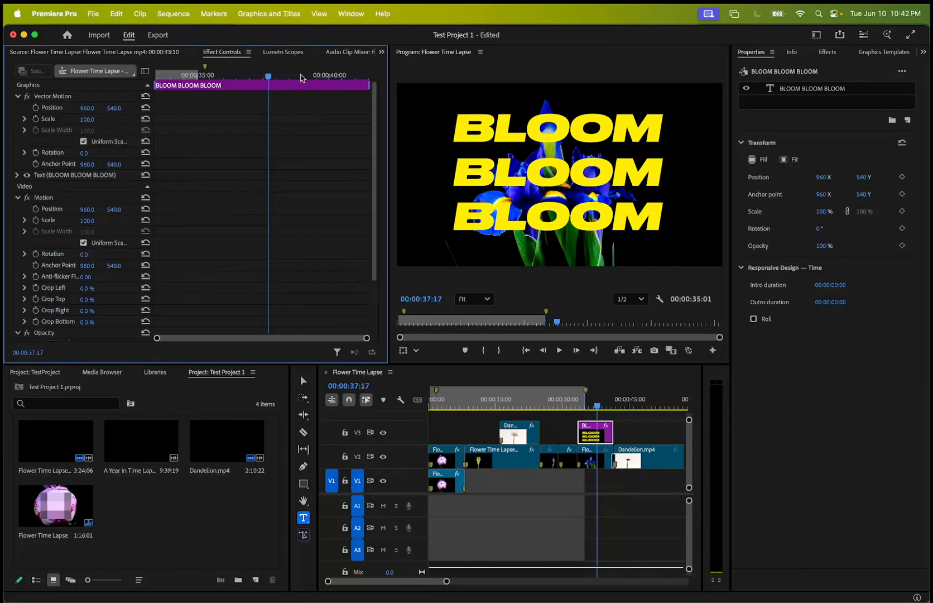
{"action": "left_click", "coordinate": [19, 197]}
{"action": "left_click", "coordinate": [16, 175]}
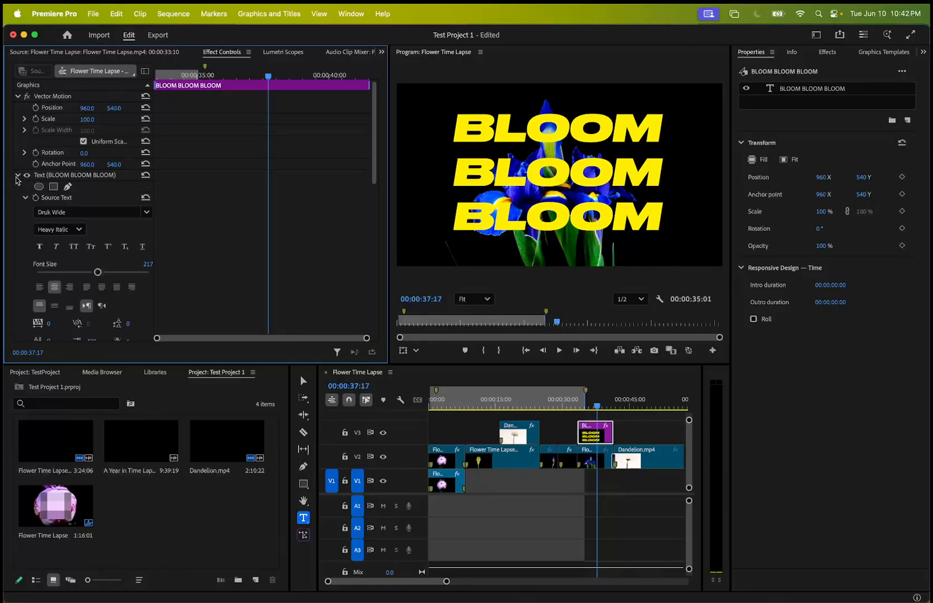
{"action": "scroll", "coordinate": [88, 224], "scroll_direction": "down", "scroll_amount": 3}
{"action": "scroll", "coordinate": [88, 225], "scroll_direction": "up", "scroll_amount": 3}
{"action": "left_click", "coordinate": [35, 198]}
Move the playhead to 00:00:41:13, look over the BLOOM graphic's Source Text settings and collapse them.
{"action": "left_click_drag", "start_coordinate": [268, 77], "coordinate": [371, 76]}
{"action": "left_click_drag", "start_coordinate": [103, 277], "coordinate": [167, 276]}
{"action": "mouse_move", "coordinate": [107, 272]}
{"action": "left_mouse_down"}
{"action": "mouse_move", "coordinate": [90, 272]}
{"action": "mouse_move", "coordinate": [123, 272]}
{"action": "mouse_move", "coordinate": [88, 272]}
{"action": "mouse_move", "coordinate": [96, 269]}
{"action": "left_mouse_up"}
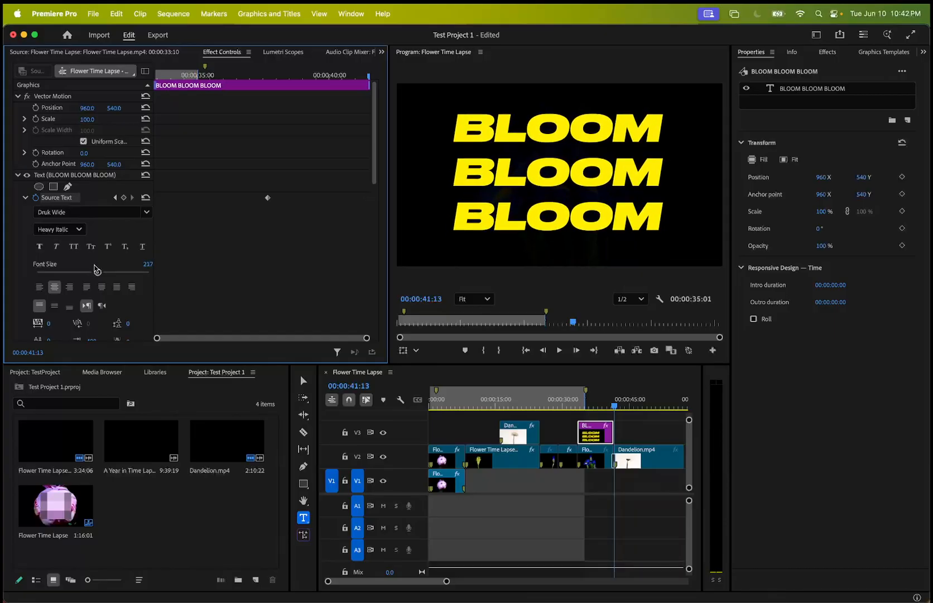
{"action": "scroll", "coordinate": [106, 239], "scroll_direction": "down", "scroll_amount": 5}
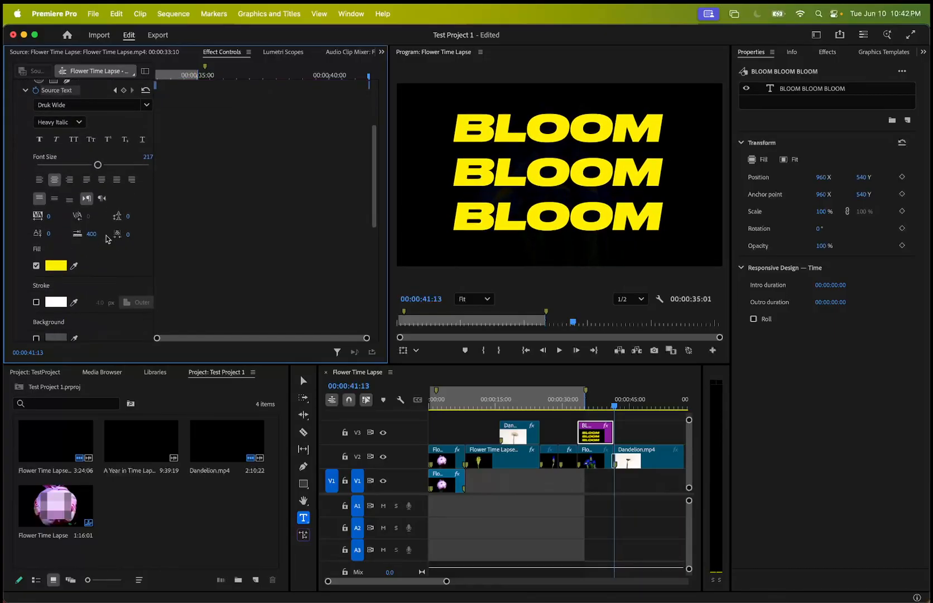
{"action": "scroll", "coordinate": [87, 248], "scroll_direction": "up", "scroll_amount": 5}
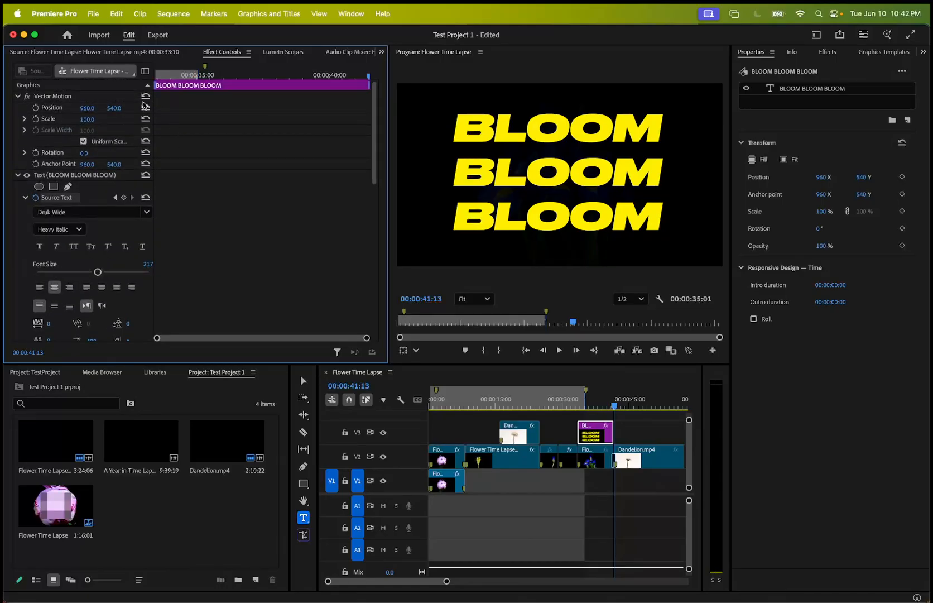
{"action": "left_click", "coordinate": [24, 198]}
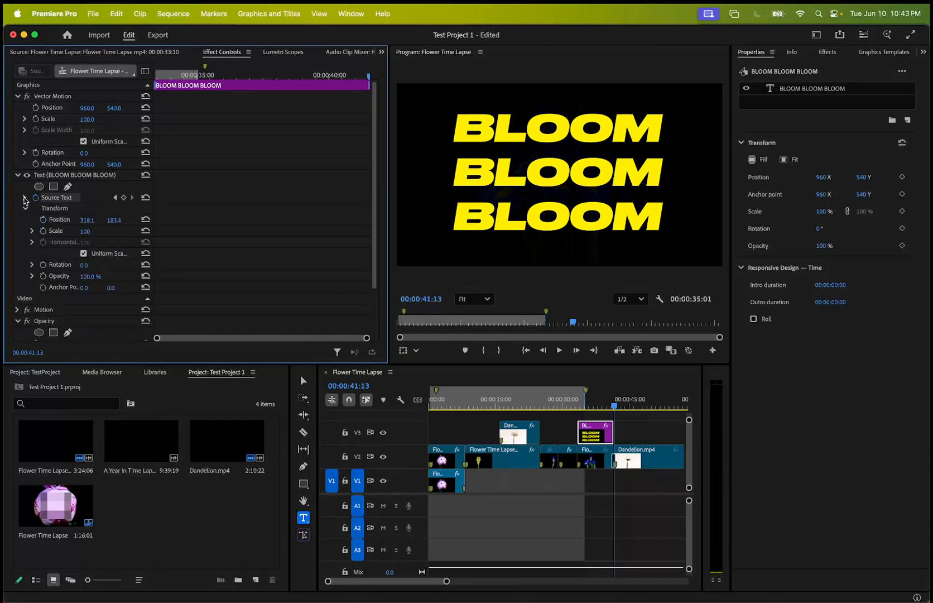
Animate the BLOOM graphic's Vector Motion Position X from -622 at 00:00:33:09 to 2550 at 00:00:41:13.
{"action": "left_click_drag", "start_coordinate": [85, 109], "coordinate": [4, 109]}
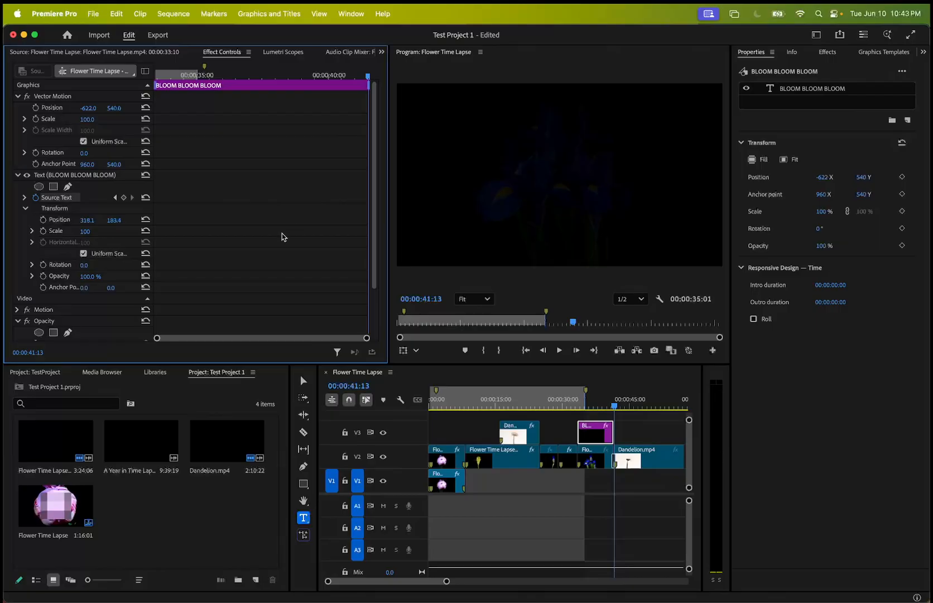
{"action": "mouse_move", "coordinate": [366, 337]}
{"action": "left_mouse_down"}
{"action": "mouse_move", "coordinate": [351, 338]}
{"action": "mouse_move", "coordinate": [367, 337]}
{"action": "left_mouse_up"}
{"action": "left_click_drag", "start_coordinate": [368, 78], "coordinate": [135, 94]}
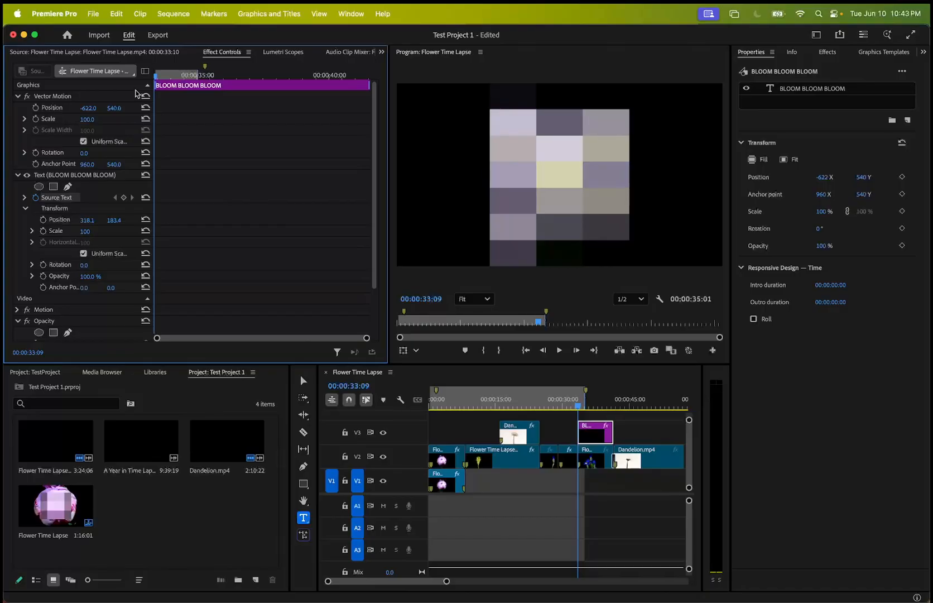
{"action": "left_click", "coordinate": [36, 108]}
{"action": "left_click_drag", "start_coordinate": [158, 80], "coordinate": [387, 73]}
{"action": "left_click_drag", "start_coordinate": [82, 110], "coordinate": [257, 110]}
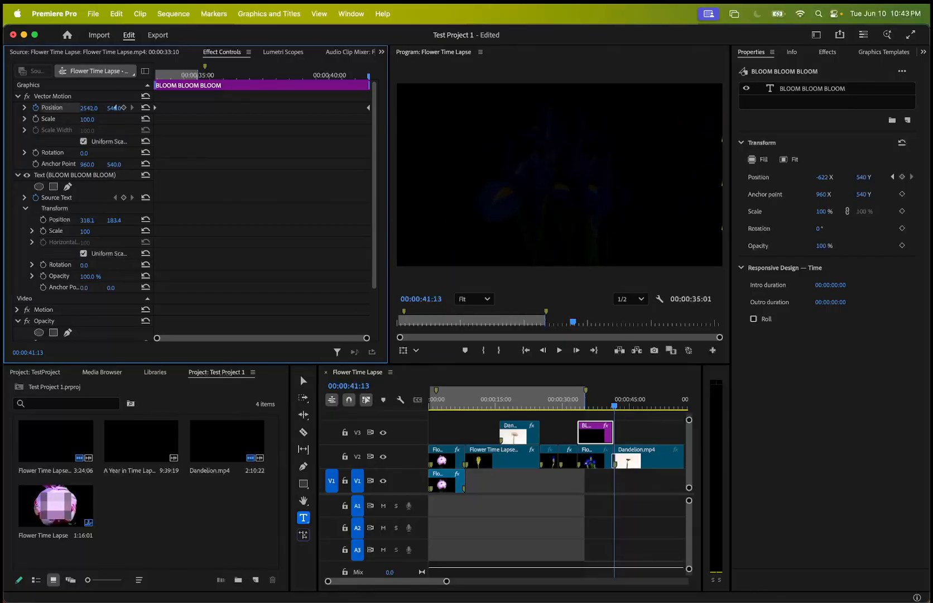
Play back and scrub through the BLOOM clip to preview the text sliding across the iris.
{"action": "left_click_drag", "start_coordinate": [367, 79], "coordinate": [96, 80]}
{"action": "key", "text": "space"}
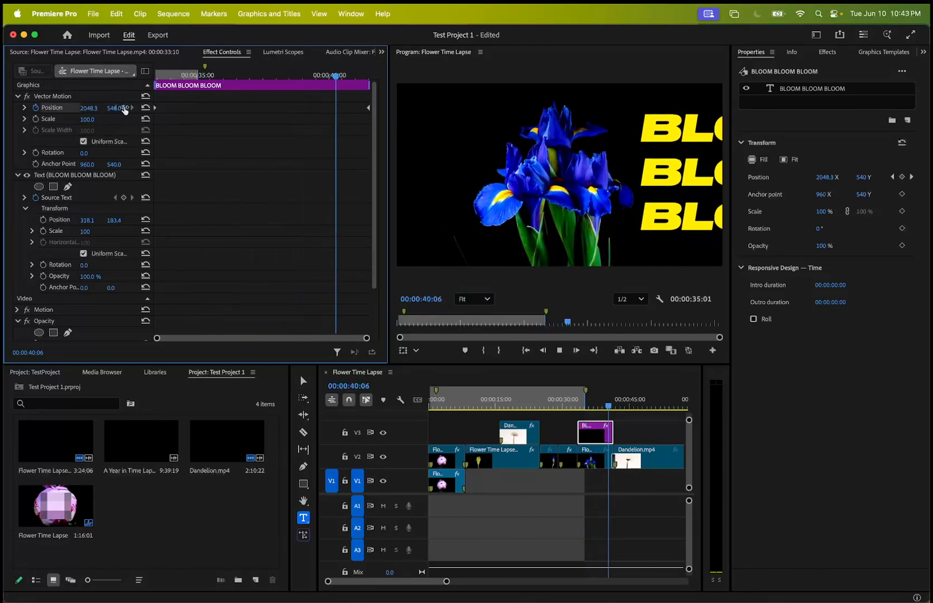
{"action": "key", "text": "space"}
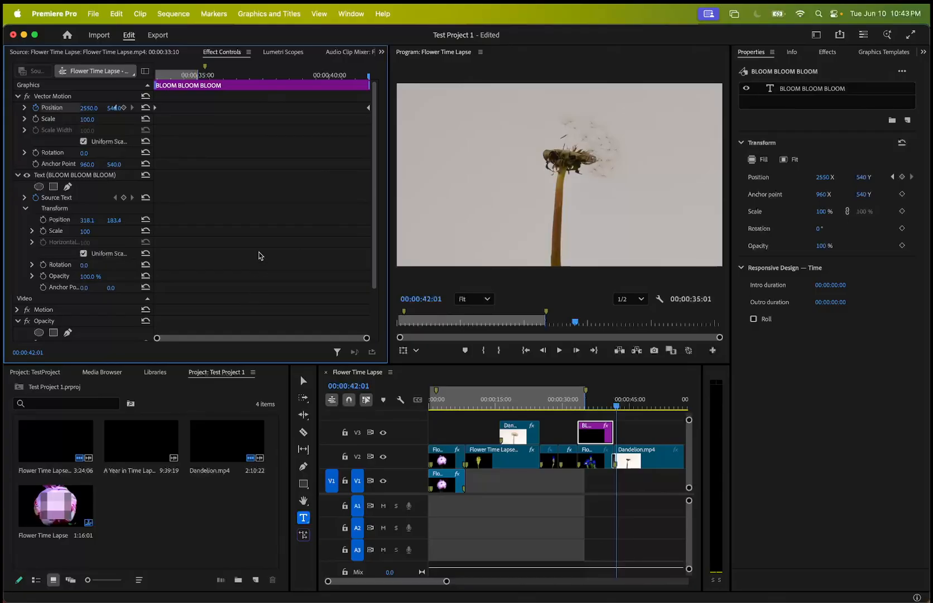
{"action": "left_click_drag", "start_coordinate": [370, 94], "coordinate": [144, 107]}
{"action": "left_click_drag", "start_coordinate": [200, 109], "coordinate": [246, 109]}
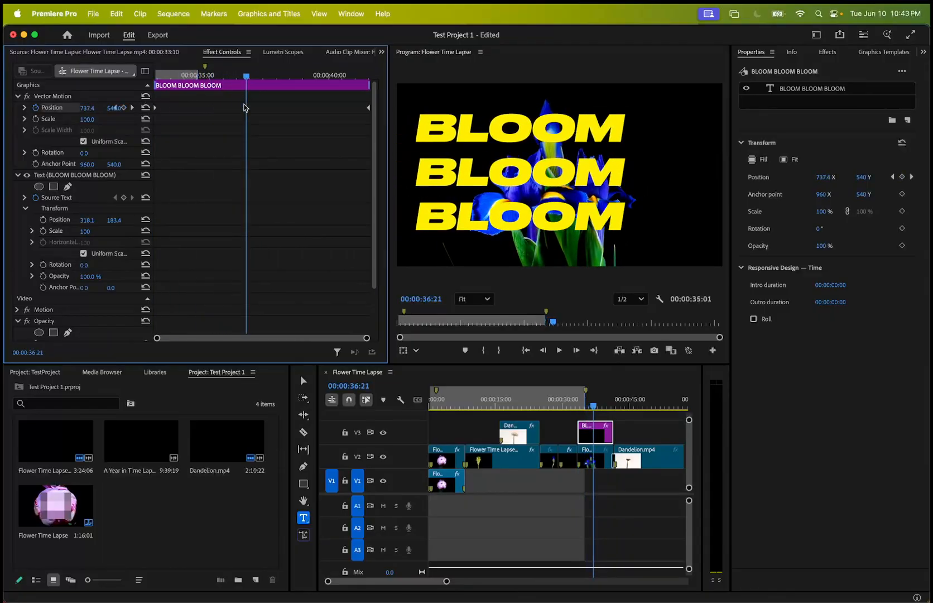
Move the playhead to 00:00:51:12, open the media export settings for the sequence and choose the High Quality 1080p HD preset.
{"action": "left_click", "coordinate": [661, 393]}
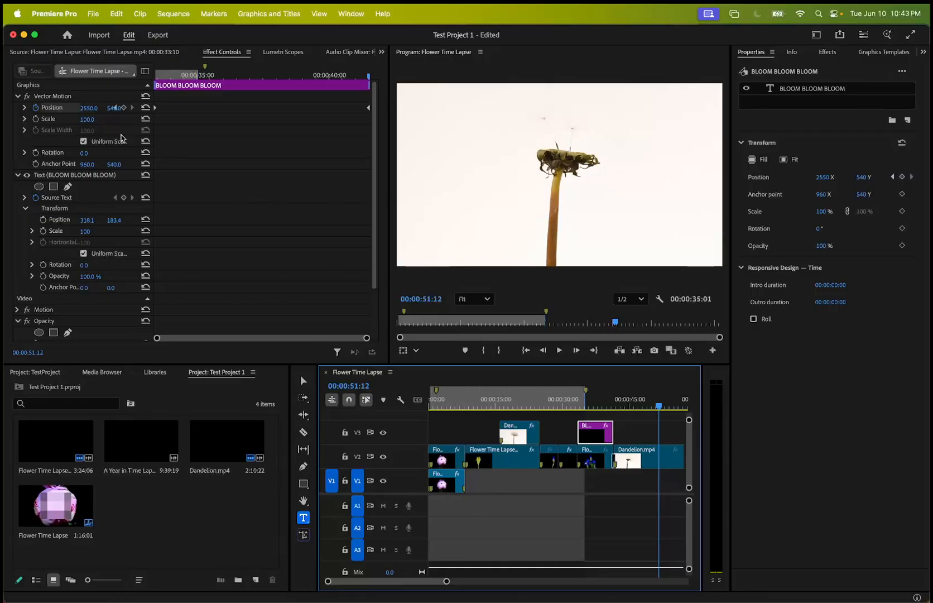
{"action": "left_click", "coordinate": [95, 14]}
{"action": "mouse_move", "coordinate": [142, 335]}
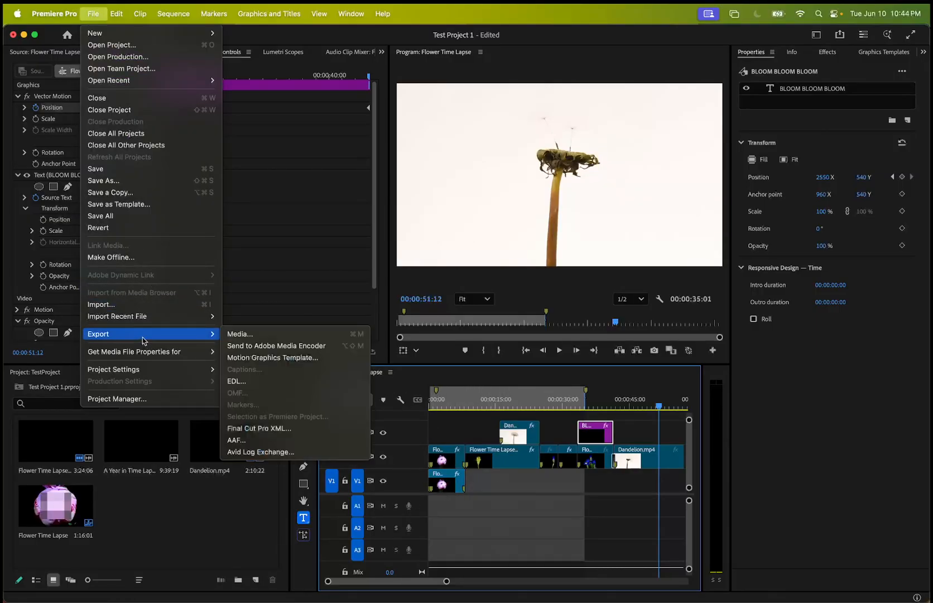
{"action": "left_click", "coordinate": [234, 337]}
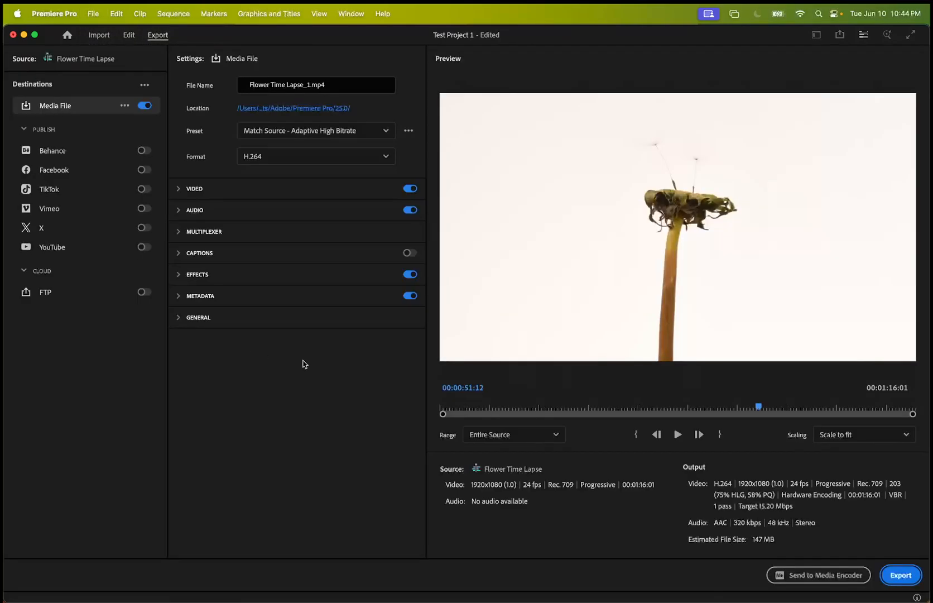
{"action": "left_click", "coordinate": [278, 135]}
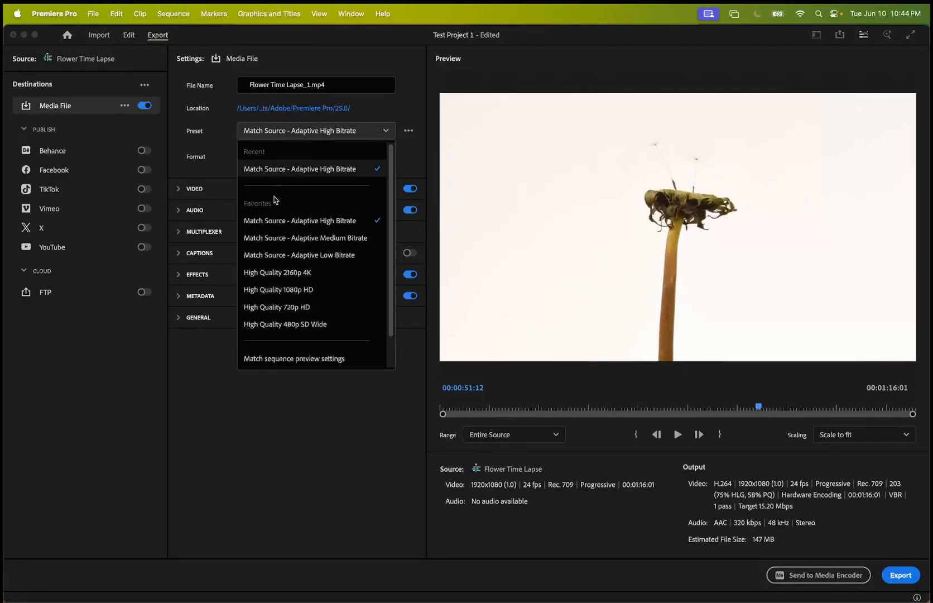
{"action": "left_click", "coordinate": [265, 289]}
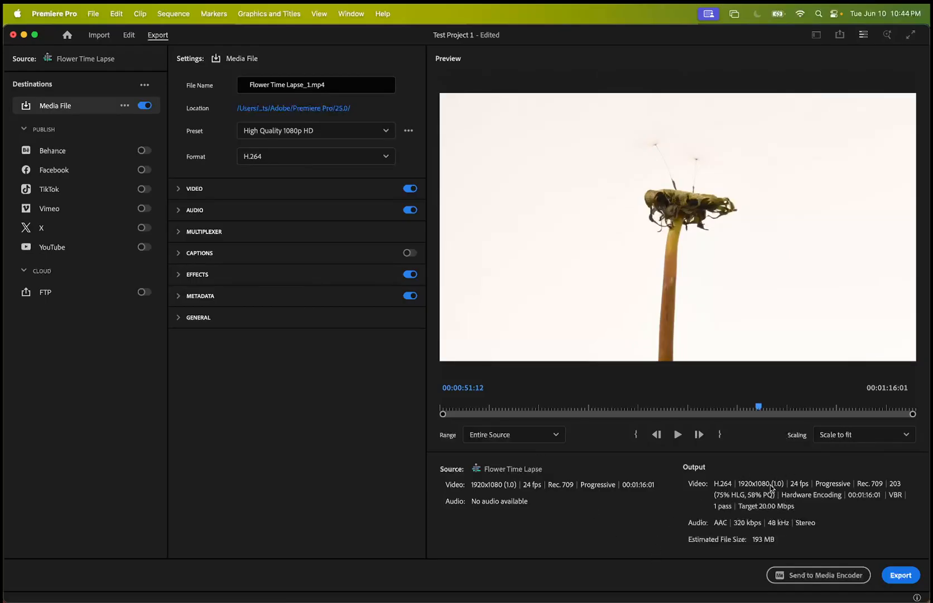
Choose H.264 as the format and export the sequence as Flower Time Lapse_1.mp4.
{"action": "left_click", "coordinate": [277, 158]}
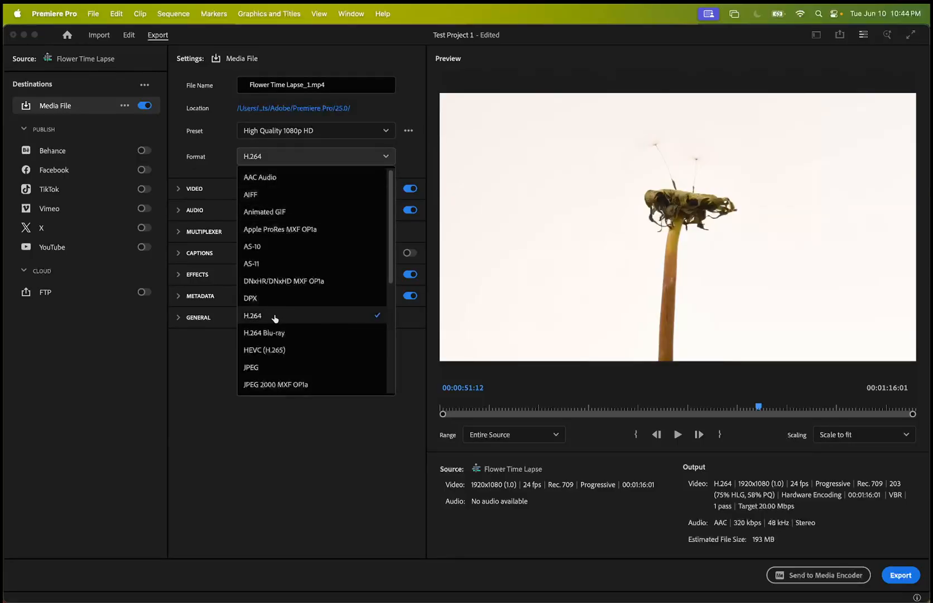
{"action": "left_click", "coordinate": [275, 317]}
{"action": "left_click", "coordinate": [896, 576]}
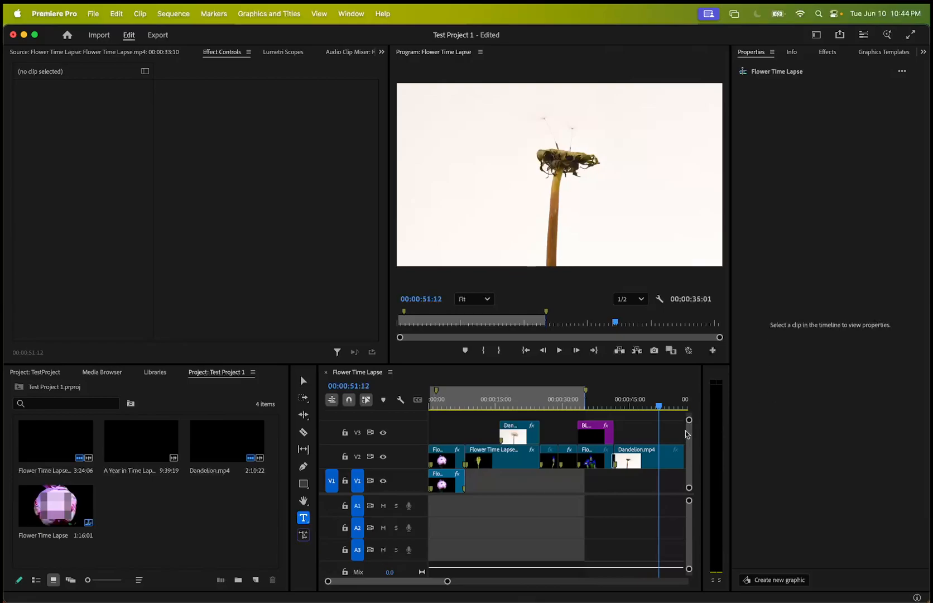
{"action": "mouse_move", "coordinate": [468, 575]}
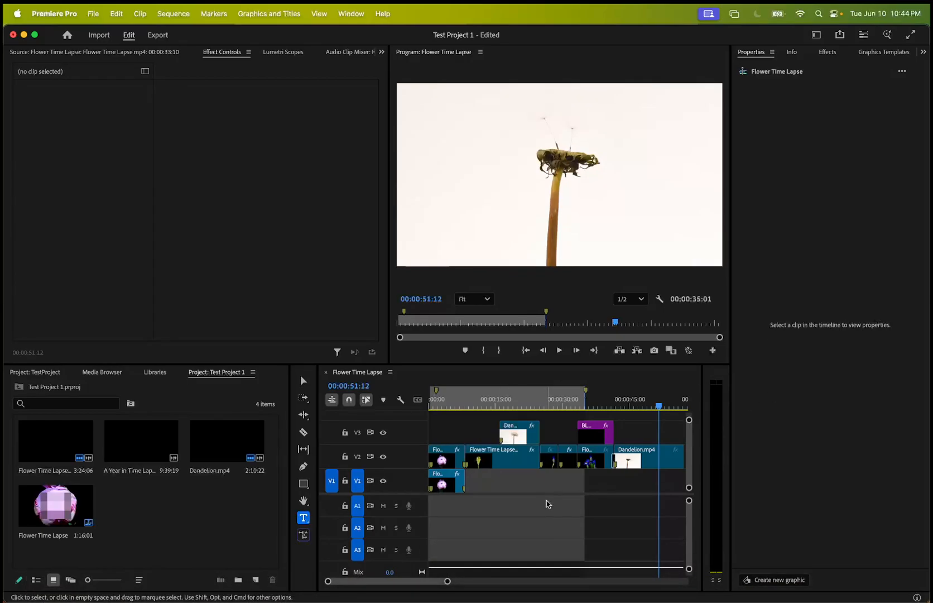